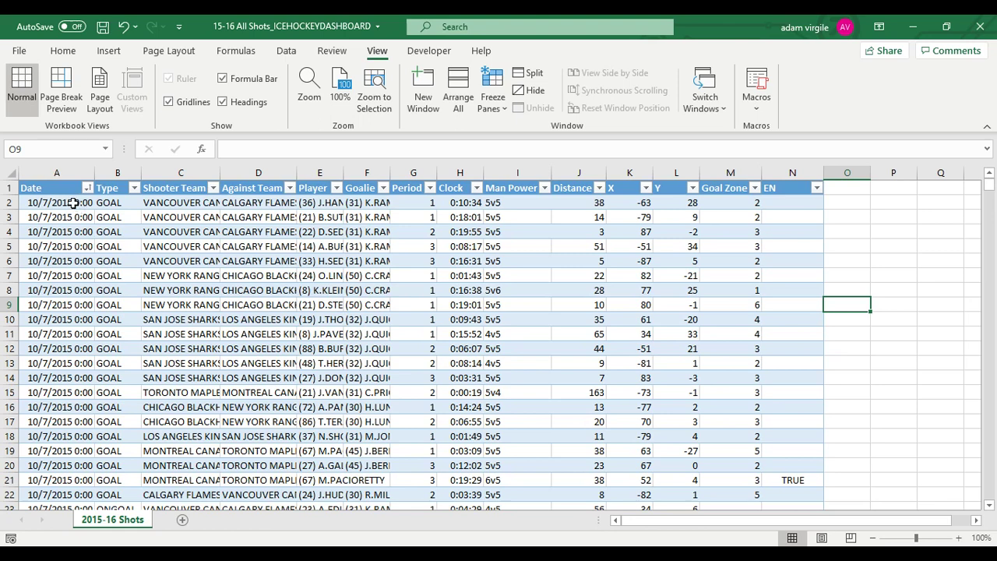
- Inspect the shots table's Type values, check the Type filter list, and jump to the last and first records
{"action": "left_click", "coordinate": [73, 203]}
{"action": "left_click", "coordinate": [110, 204]}
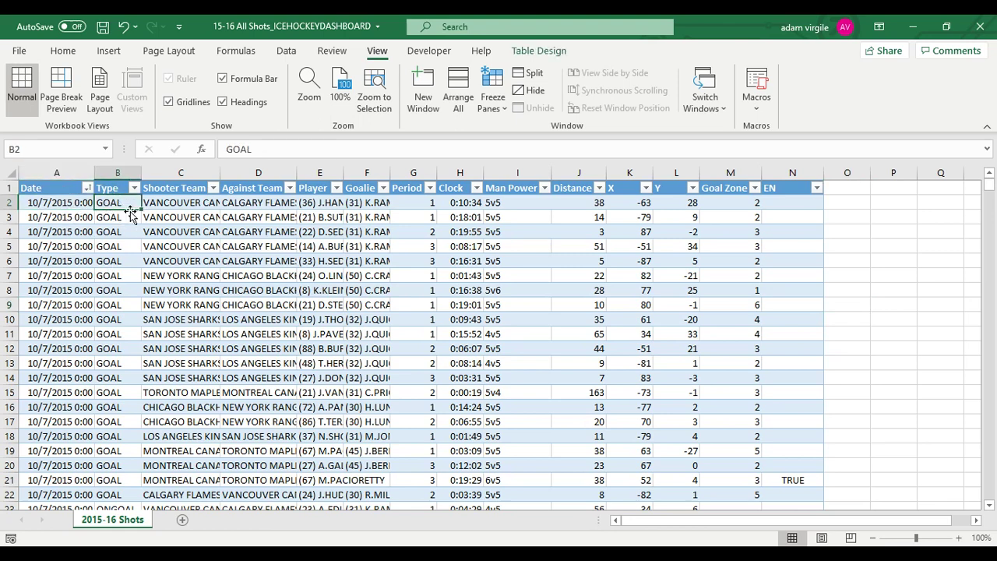
{"action": "left_click", "coordinate": [134, 188]}
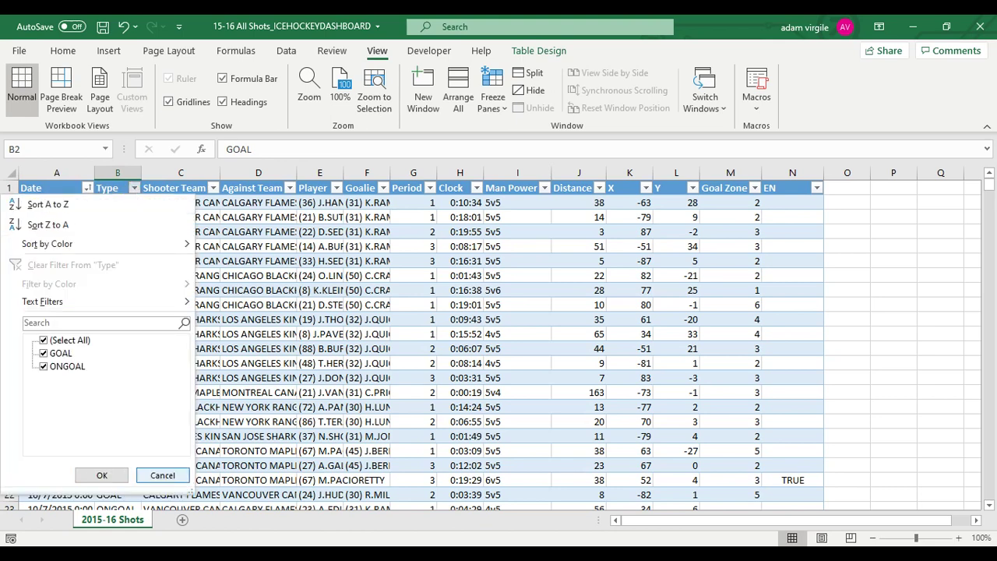
{"action": "left_click", "coordinate": [150, 473]}
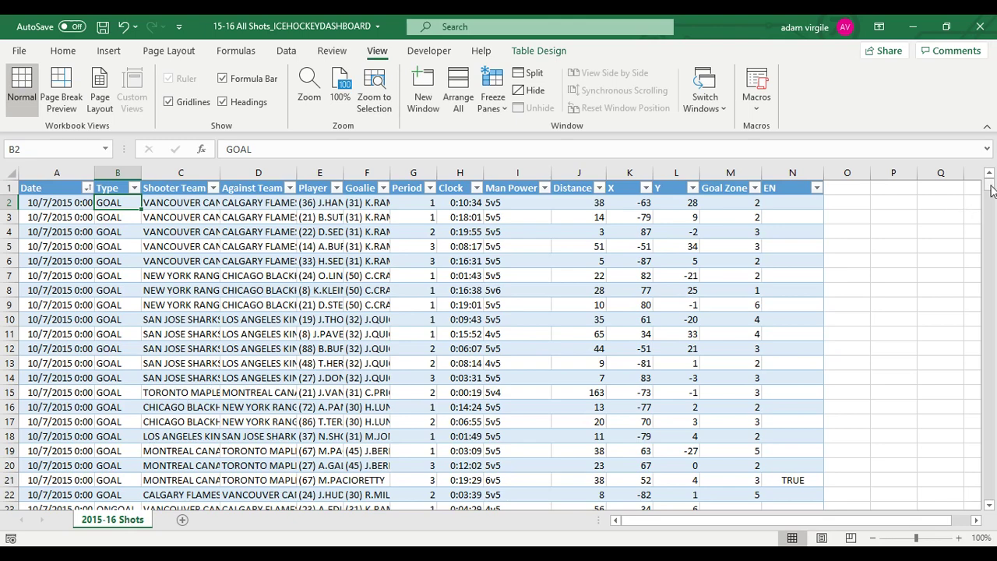
{"action": "key", "text": "ctrl+Down"}
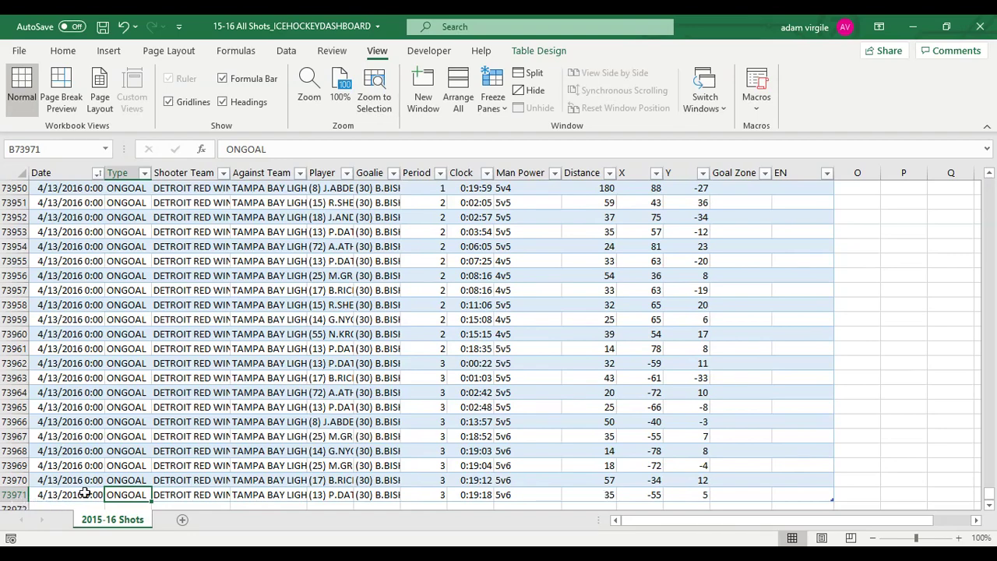
{"action": "key", "text": "ctrl+Up"}
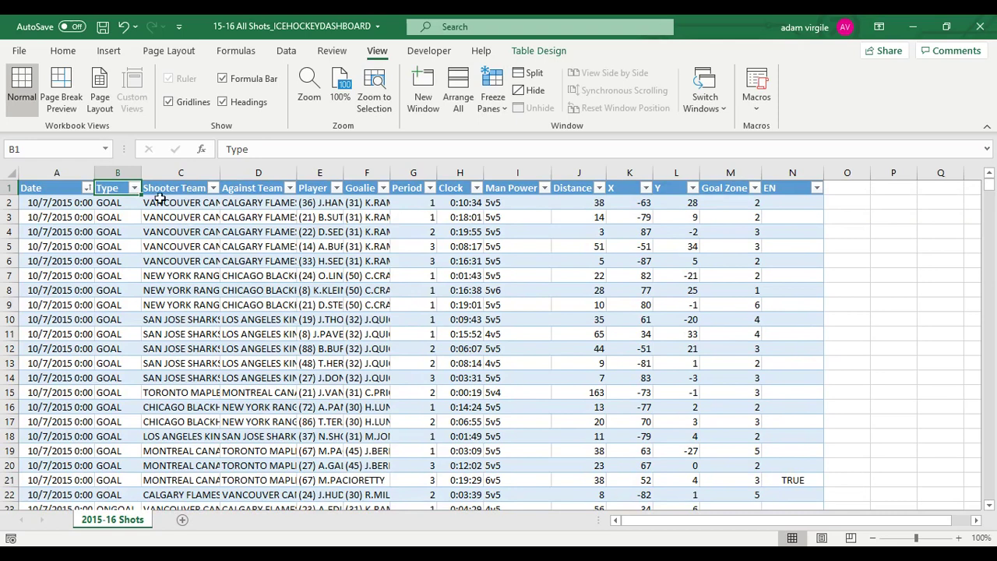
{"action": "left_click", "coordinate": [57, 203]}
{"action": "left_click", "coordinate": [108, 202]}
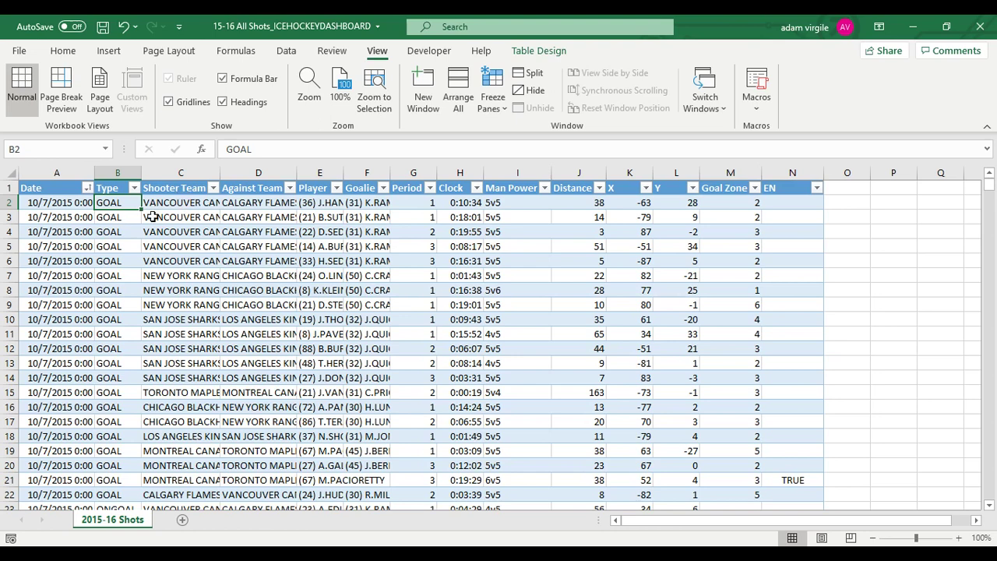
- Review the first row's shooter team, opposing team, shooter, goalie and 5v5 Man Power values
{"action": "left_click", "coordinate": [182, 191]}
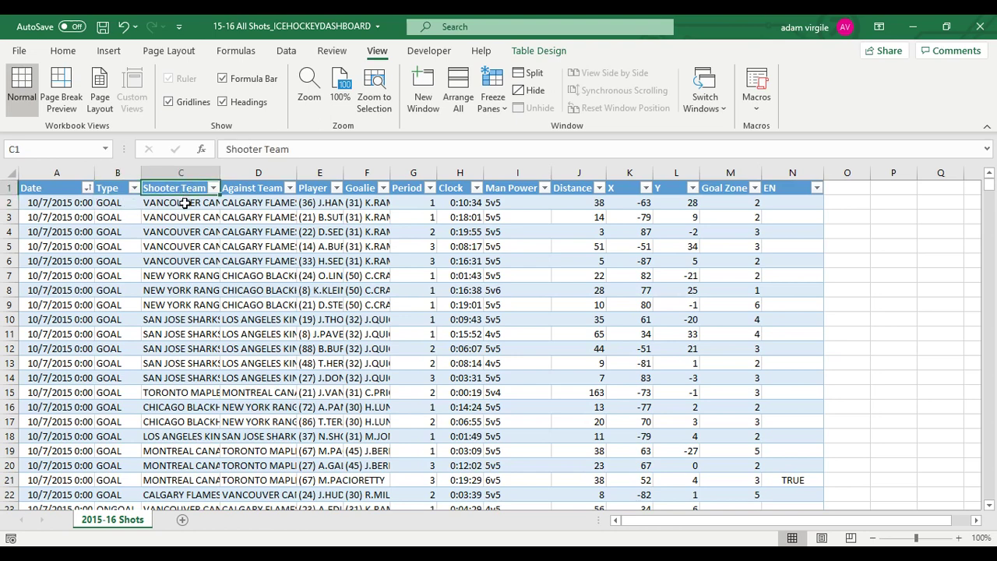
{"action": "left_click", "coordinate": [184, 203]}
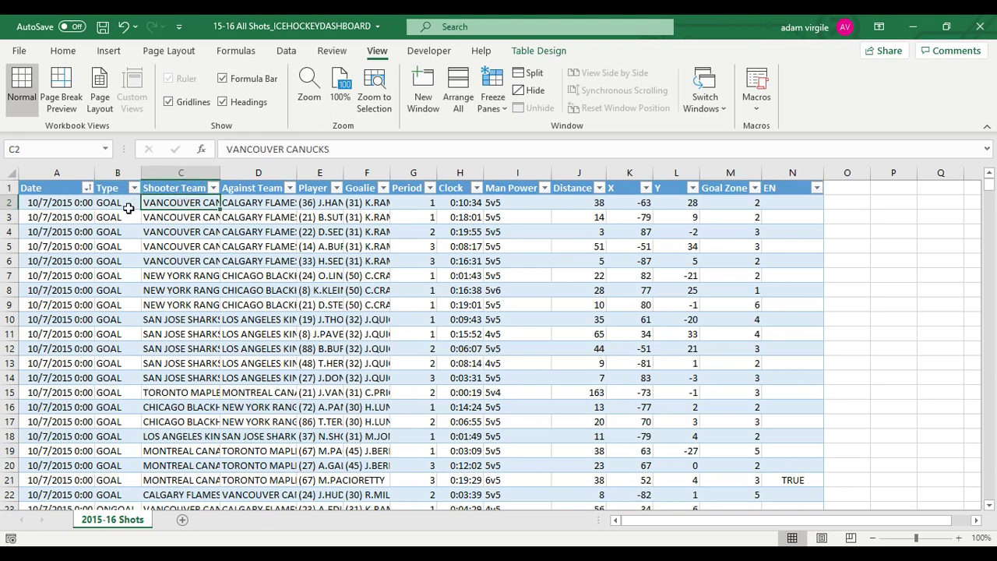
{"action": "left_click", "coordinate": [254, 206]}
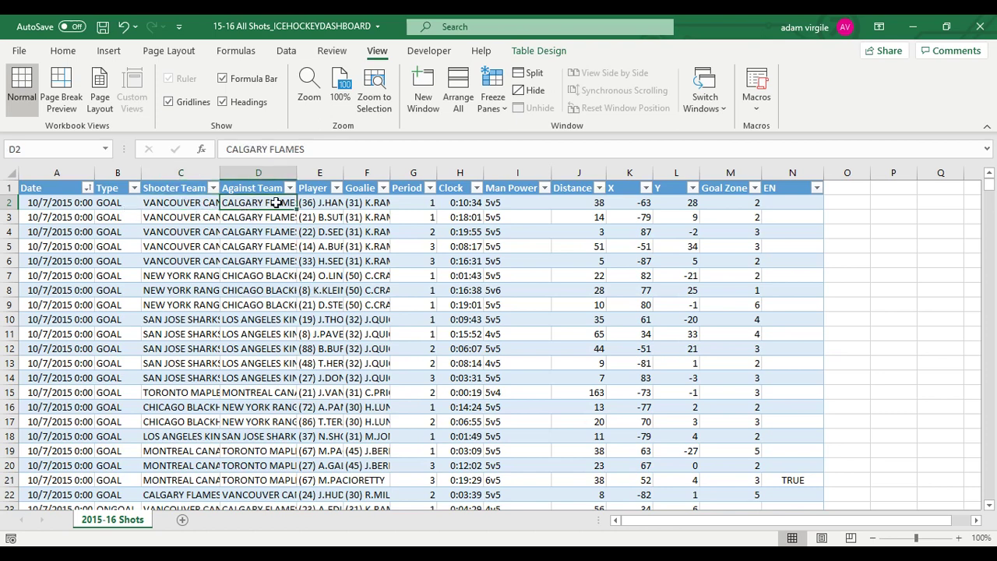
{"action": "left_click", "coordinate": [315, 201]}
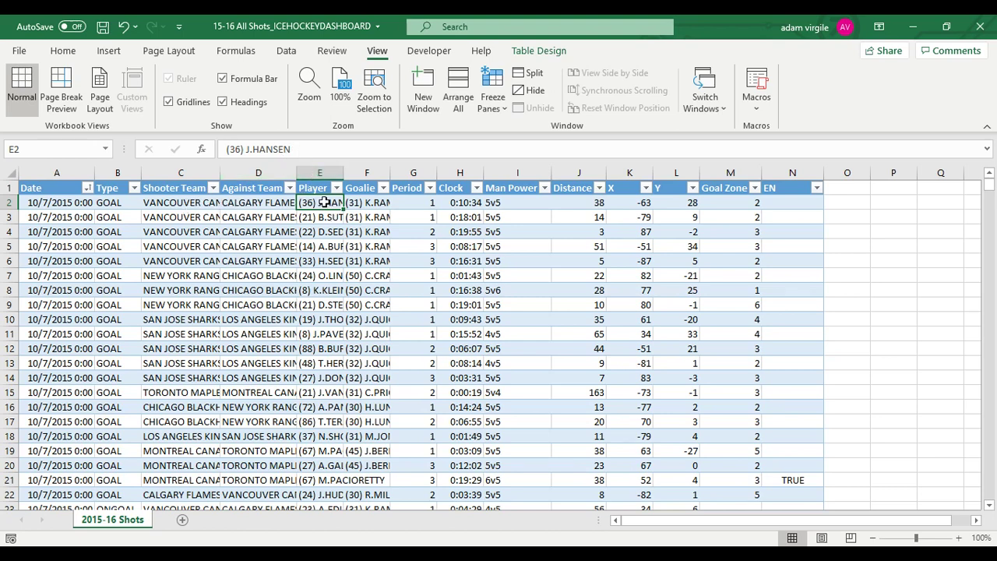
{"action": "left_click", "coordinate": [357, 203]}
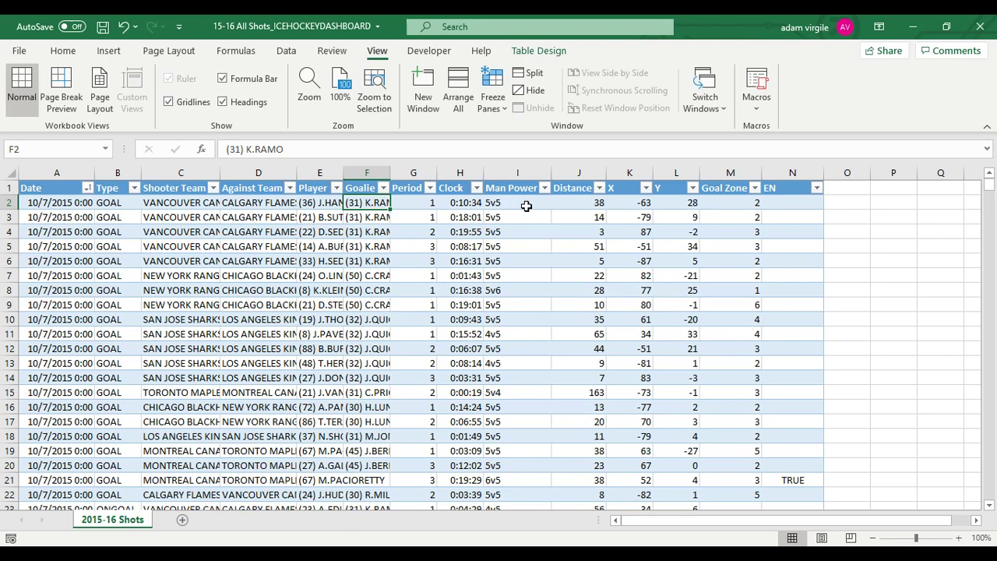
{"action": "left_click", "coordinate": [526, 205]}
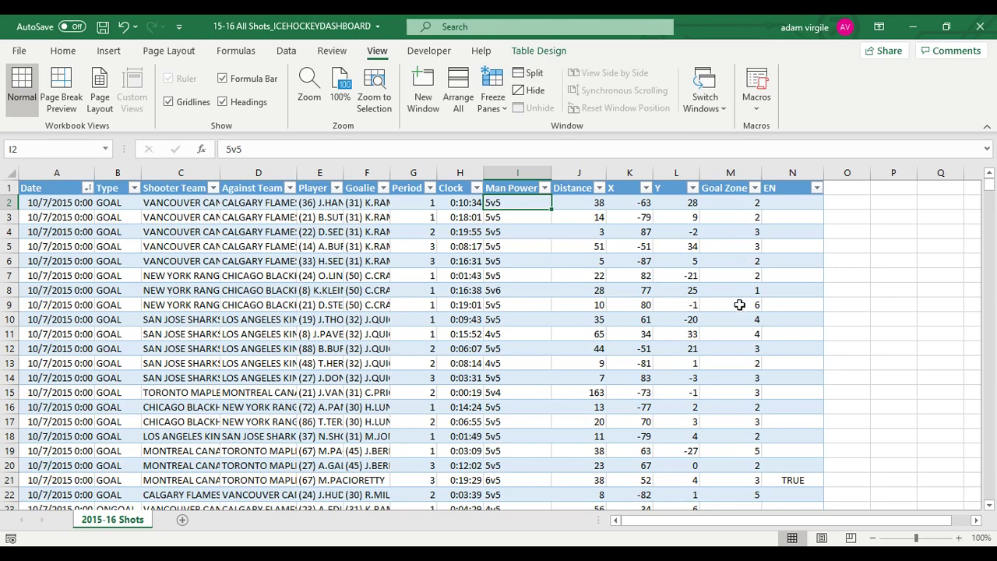
- Check the first ONGOAL record, the EN column's TRUE entry in row 21, and the first X value, -63
{"action": "scroll", "coordinate": [731, 311], "scroll_direction": "down", "scroll_amount": 4}
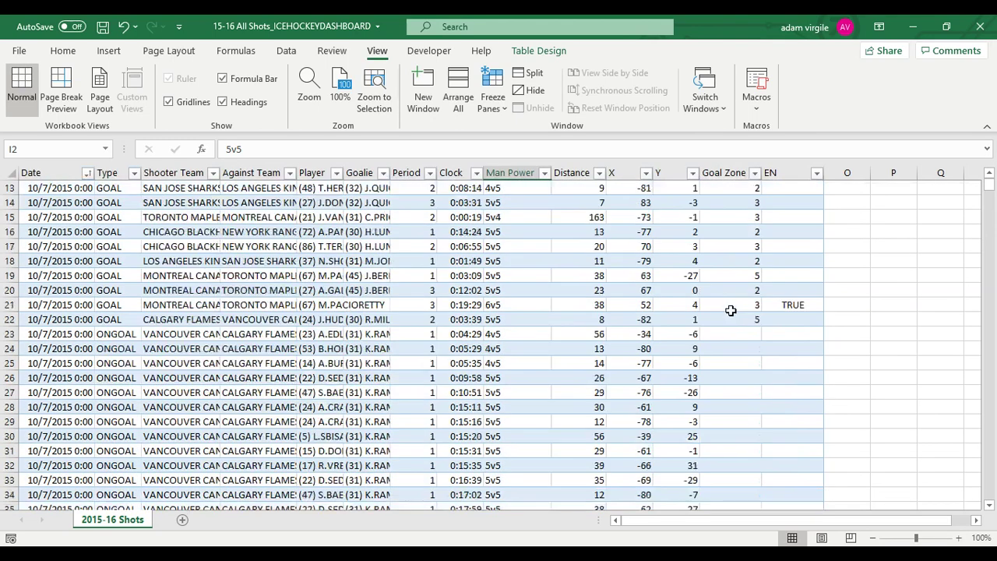
{"action": "left_click", "coordinate": [126, 333]}
{"action": "scroll", "coordinate": [757, 321], "scroll_direction": "up", "scroll_amount": 4}
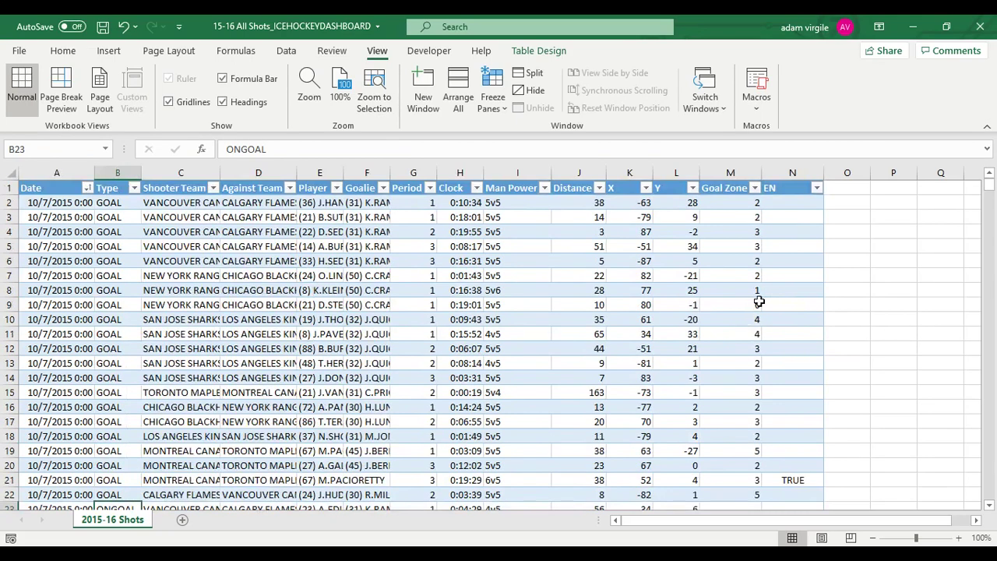
{"action": "left_click", "coordinate": [787, 194]}
{"action": "left_click", "coordinate": [791, 216]}
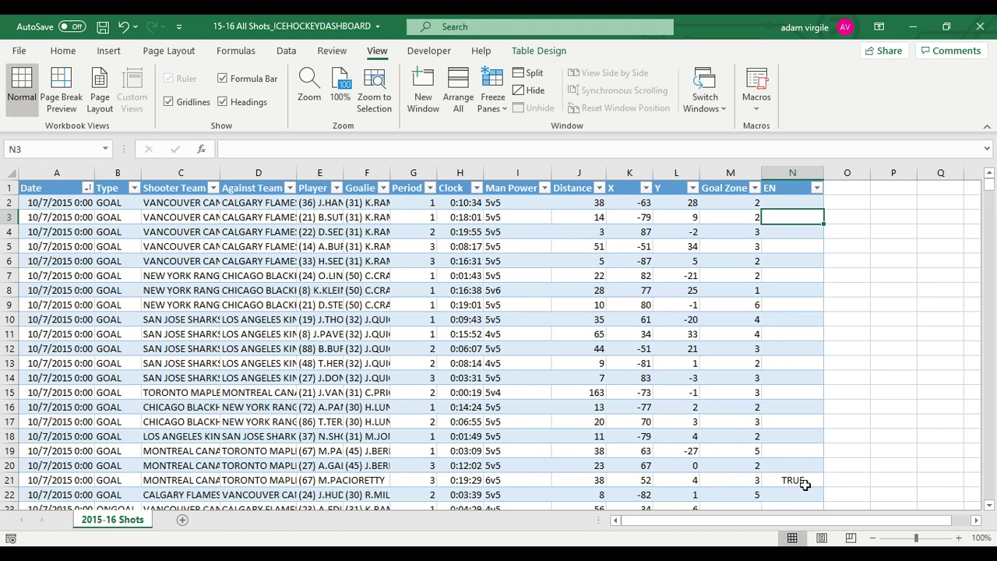
{"action": "left_click", "coordinate": [802, 479]}
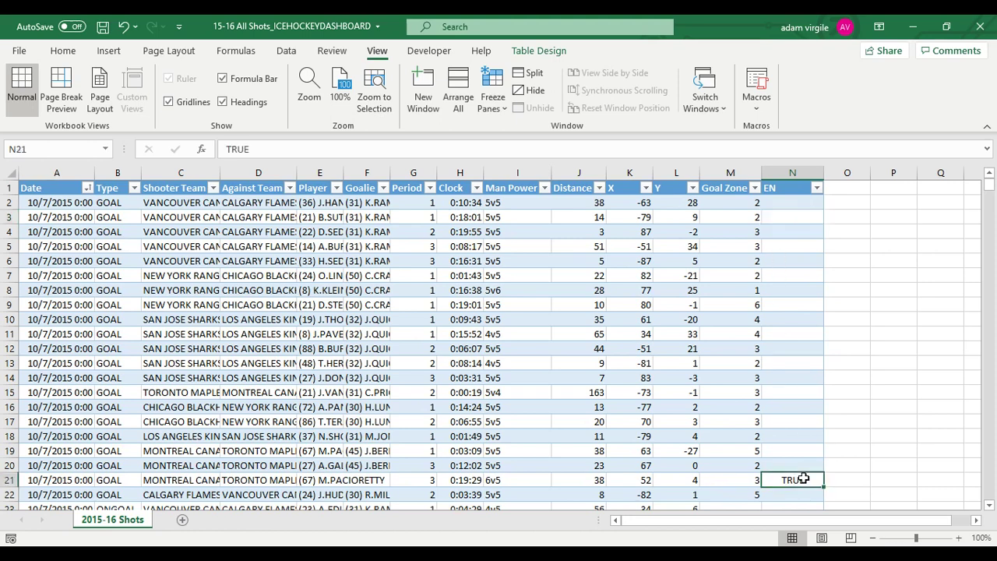
{"action": "left_click", "coordinate": [876, 308]}
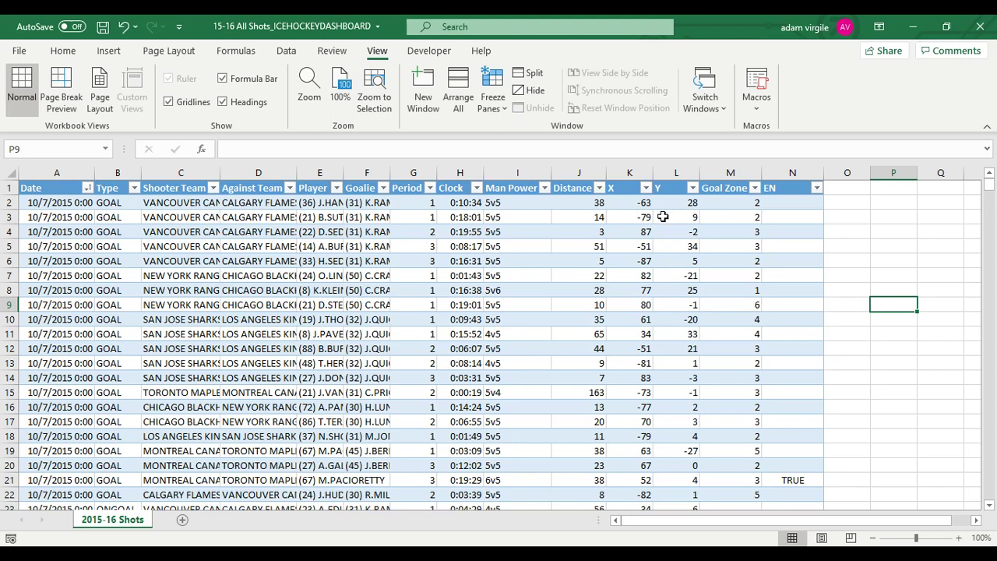
{"action": "left_click", "coordinate": [635, 203]}
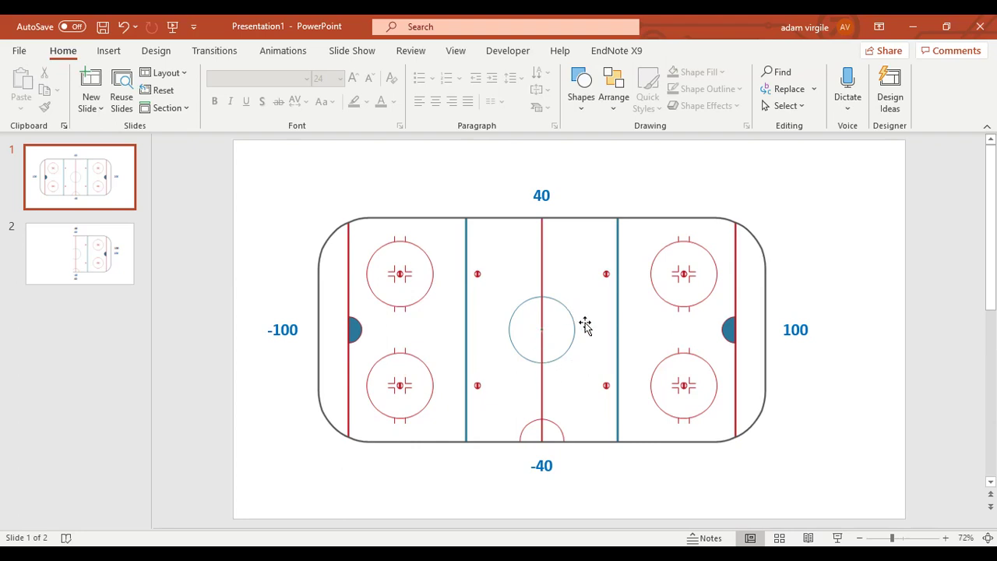
- In PowerPoint, preview the half-rink slide, then return to the full-rink slide's -100 label
{"action": "left_click", "coordinate": [88, 261]}
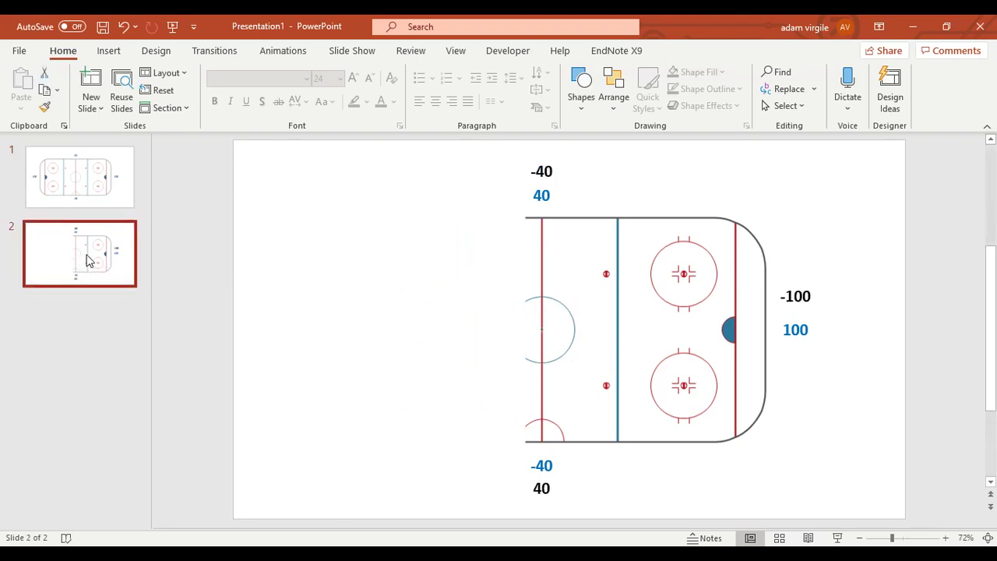
{"action": "left_click", "coordinate": [82, 189]}
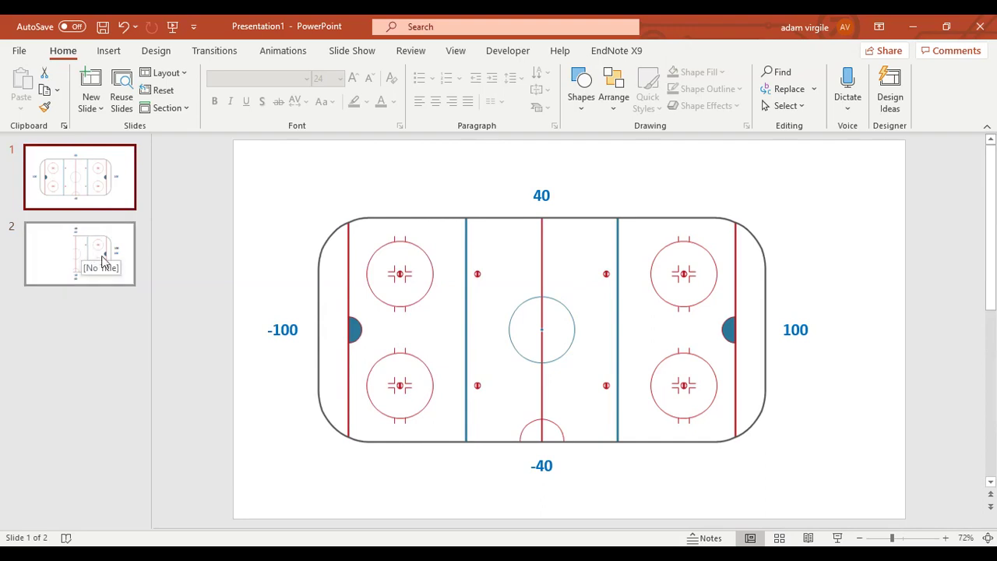
{"action": "left_click", "coordinate": [293, 324]}
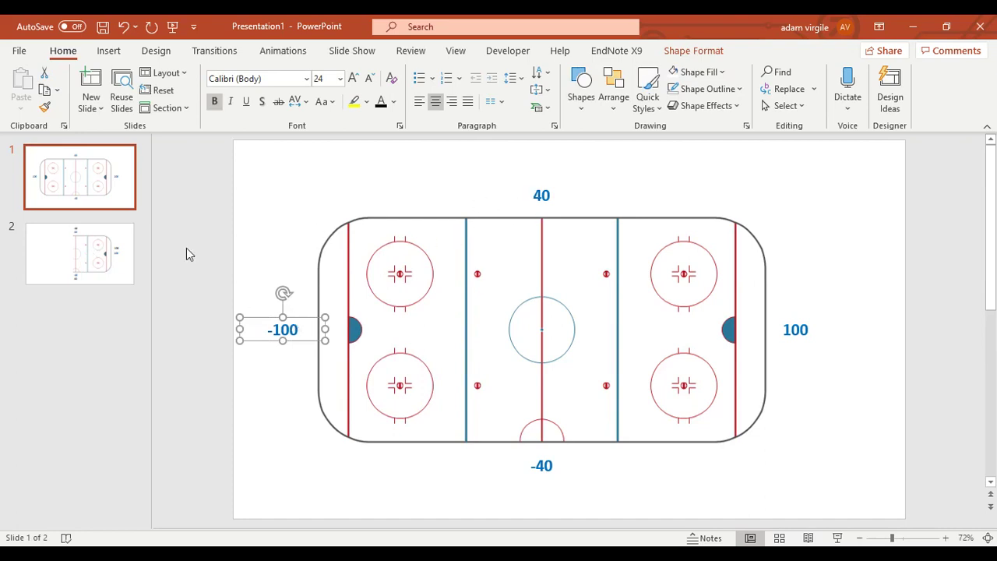
- Compare the half-rink slide's swapped axis labels with the full-rink slide, ending on slide 2
{"action": "left_click", "coordinate": [115, 257]}
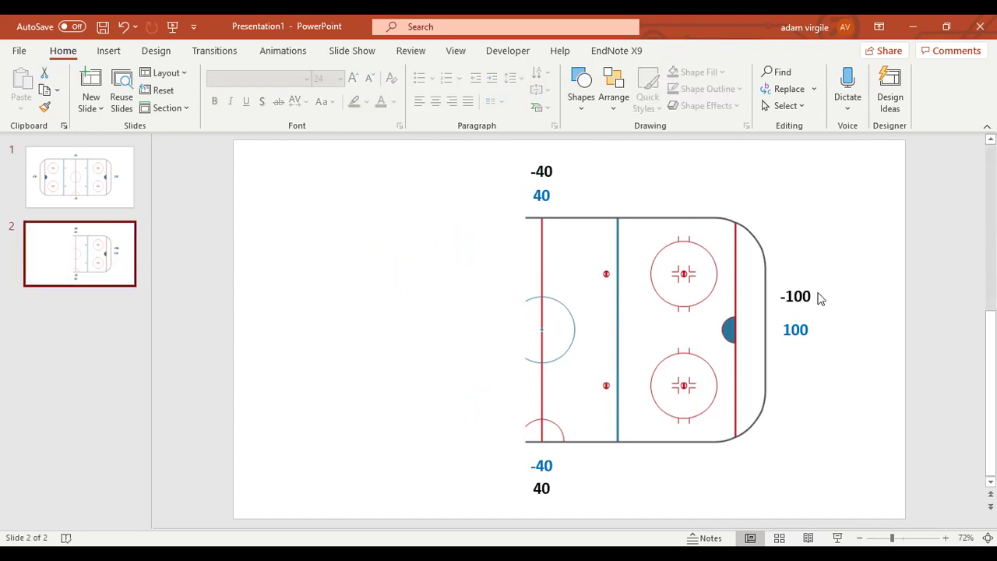
{"action": "left_click", "coordinate": [802, 295]}
{"action": "left_click", "coordinate": [122, 178]}
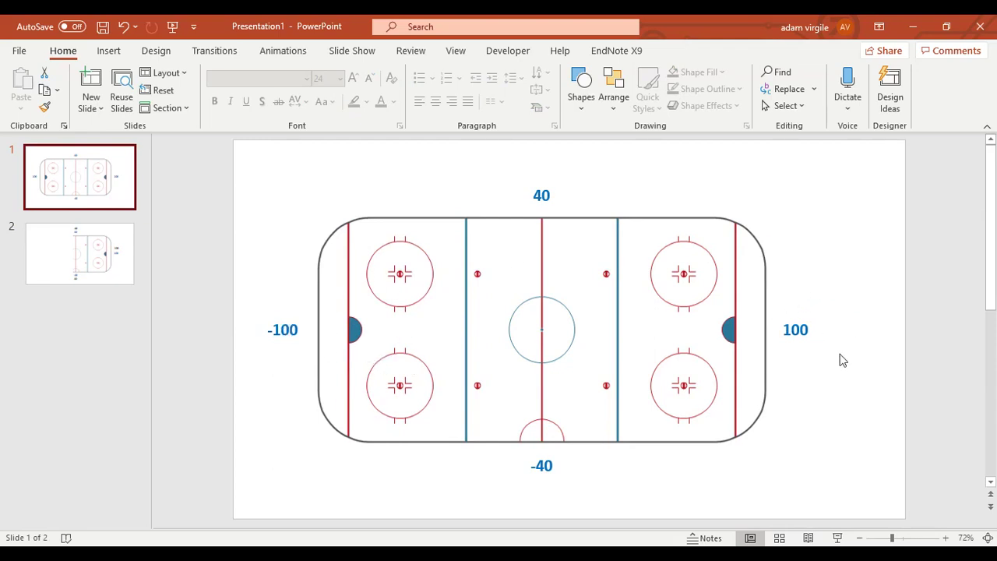
{"action": "left_click", "coordinate": [122, 274]}
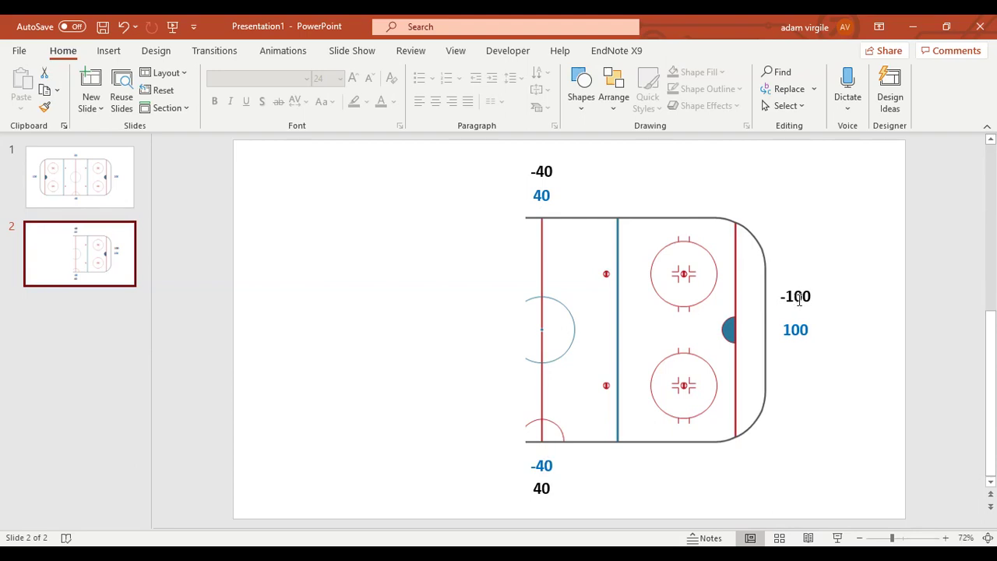
{"action": "left_click", "coordinate": [113, 187]}
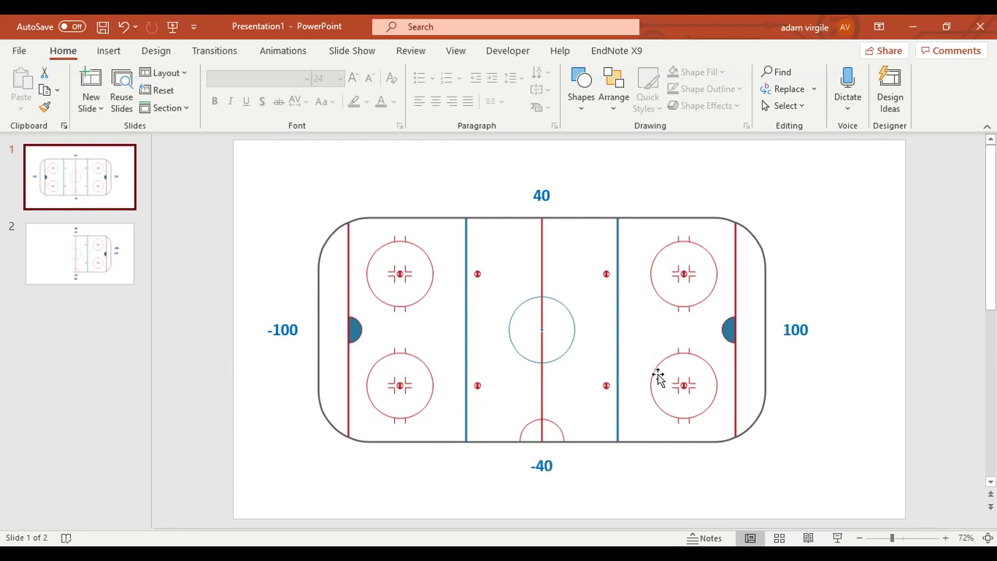
{"action": "left_click", "coordinate": [105, 257]}
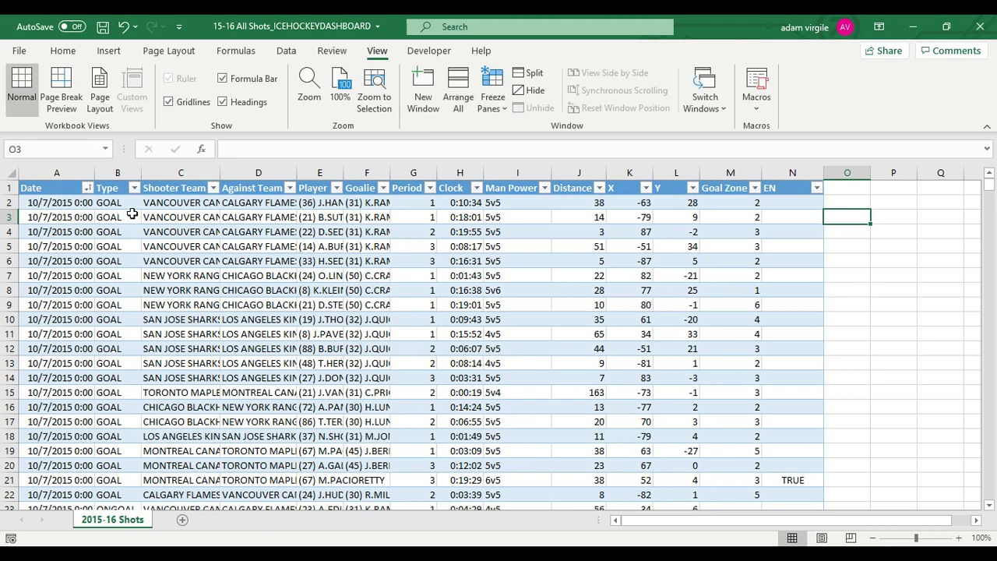
- Check the Type column's filter values and close the list without applying a filter
{"action": "left_click", "coordinate": [134, 188]}
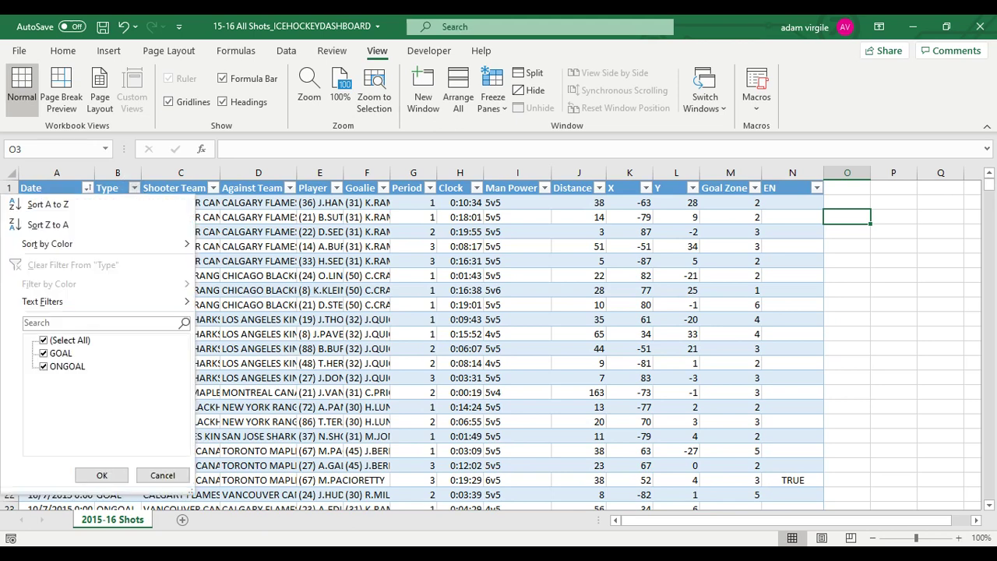
{"action": "left_click", "coordinate": [210, 358]}
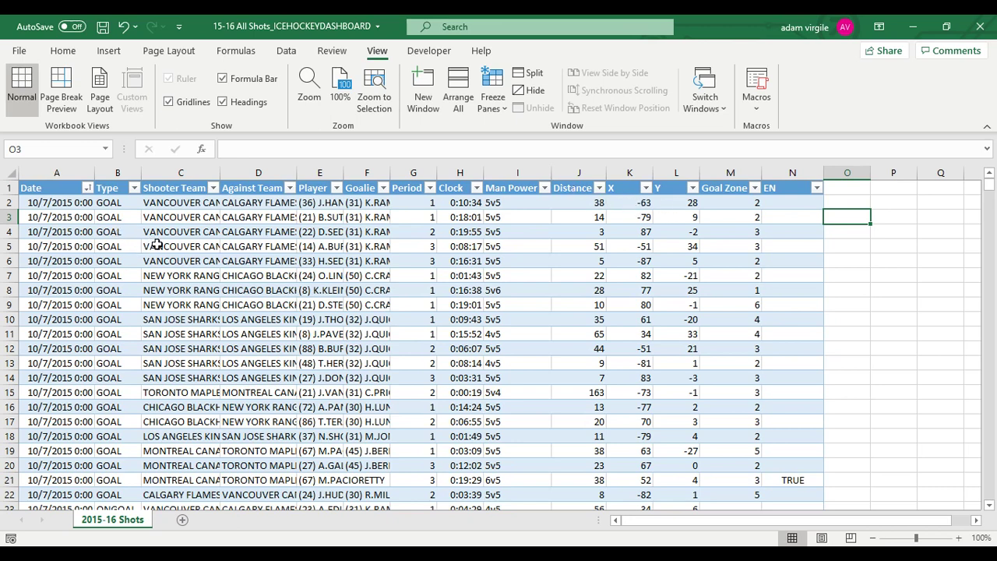
- Insert a table column before EN and move EN back into column N
{"action": "left_click", "coordinate": [793, 171]}
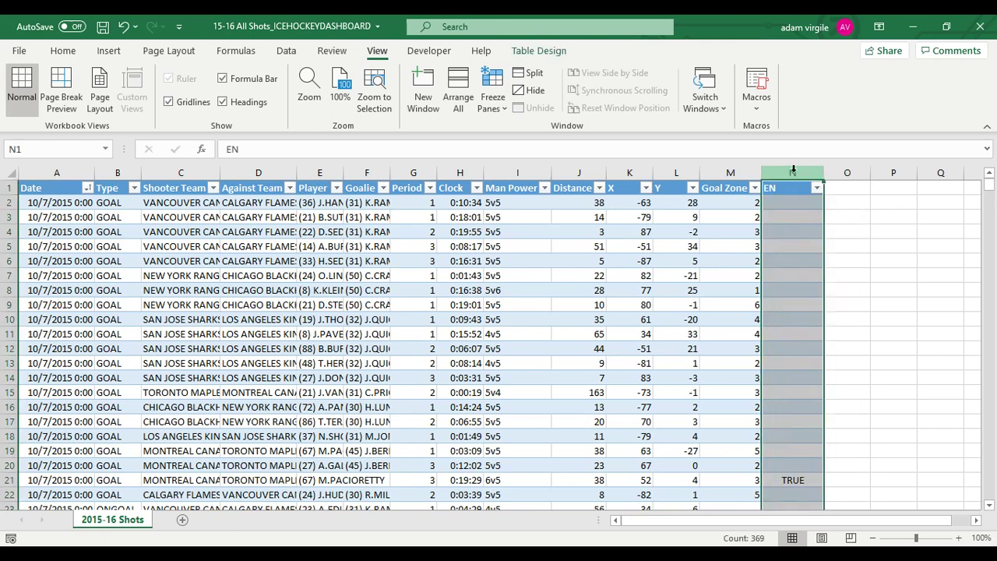
{"action": "right_click", "coordinate": [793, 172]}
{"action": "left_click", "coordinate": [828, 292]}
{"action": "left_click", "coordinate": [854, 172]}
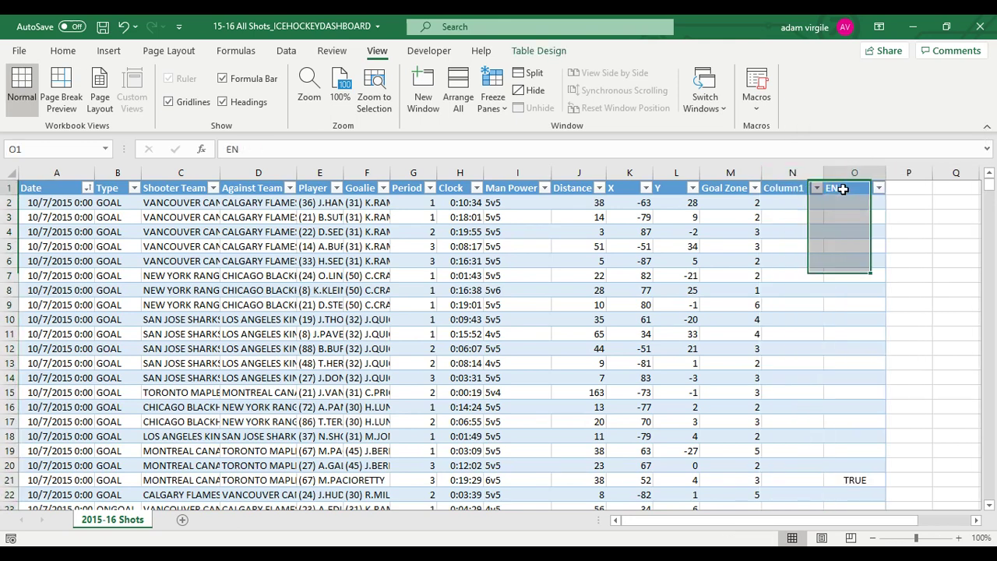
{"action": "left_click_drag", "start_coordinate": [824, 204], "coordinate": [768, 194]}
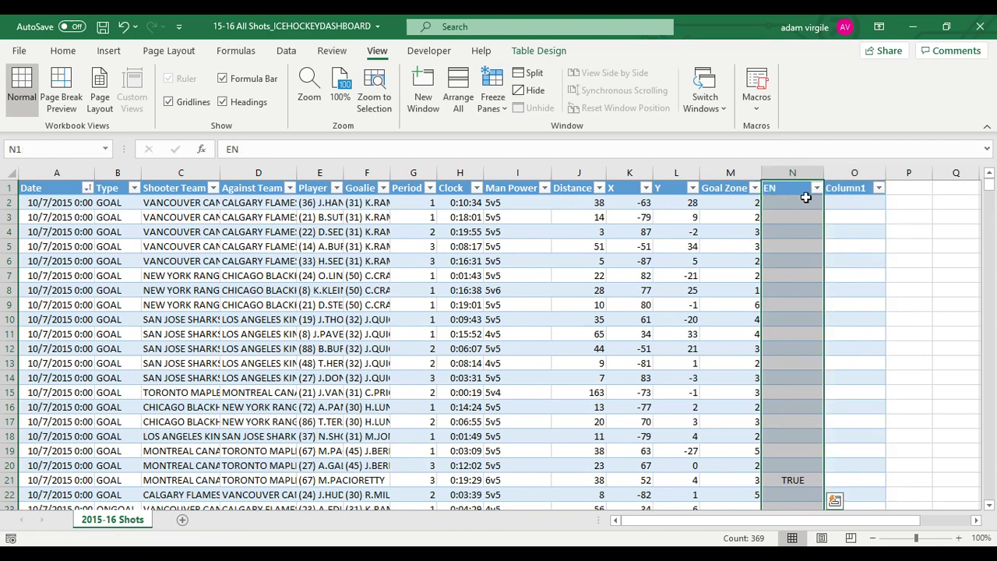
- Insert three more empty table columns after EN, filling columns O through R
{"action": "left_click", "coordinate": [854, 172]}
{"action": "right_click", "coordinate": [854, 172]}
{"action": "left_click", "coordinate": [882, 292]}
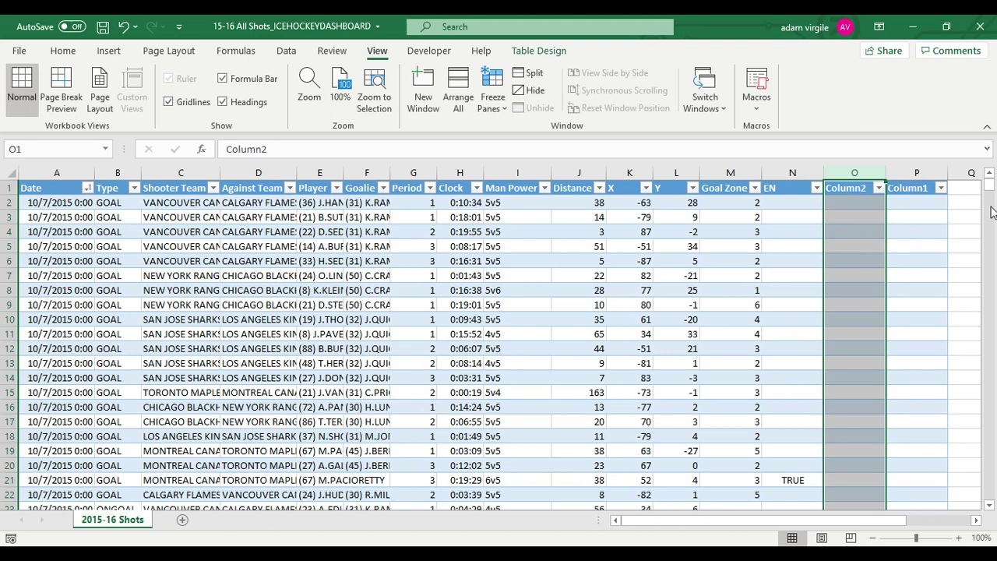
{"action": "left_click_drag", "start_coordinate": [863, 175], "coordinate": [908, 175]}
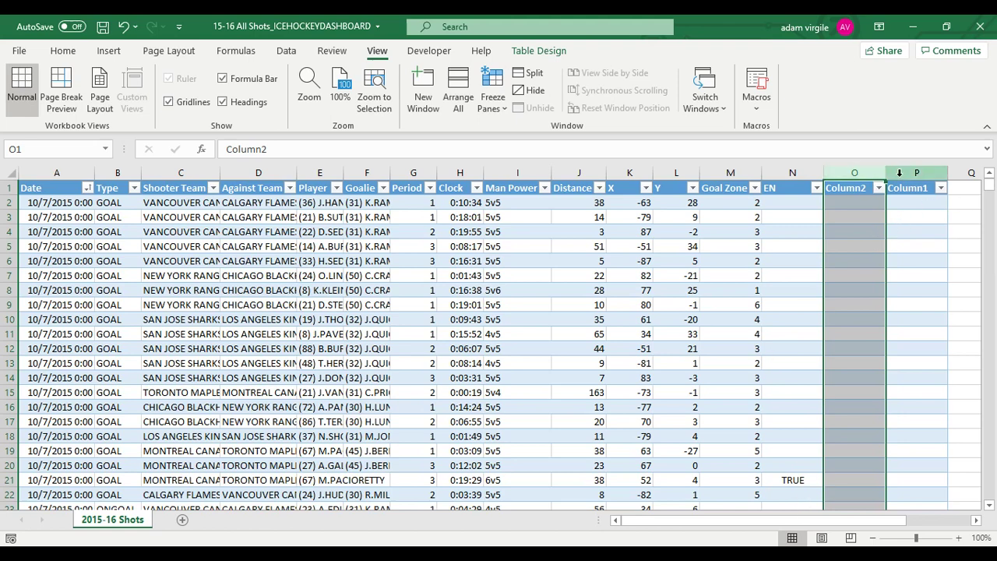
{"action": "right_click", "coordinate": [867, 178]}
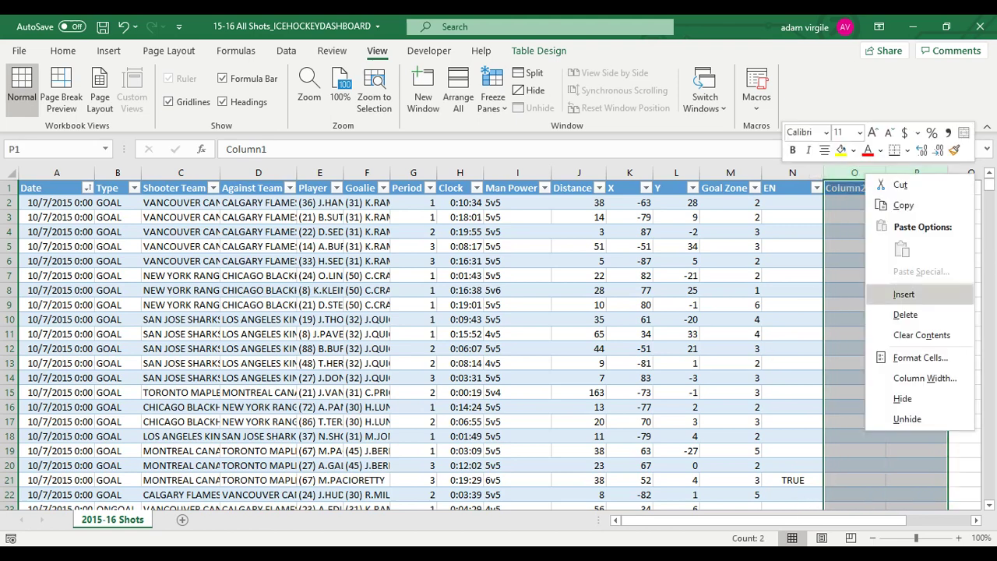
{"action": "left_click", "coordinate": [902, 292]}
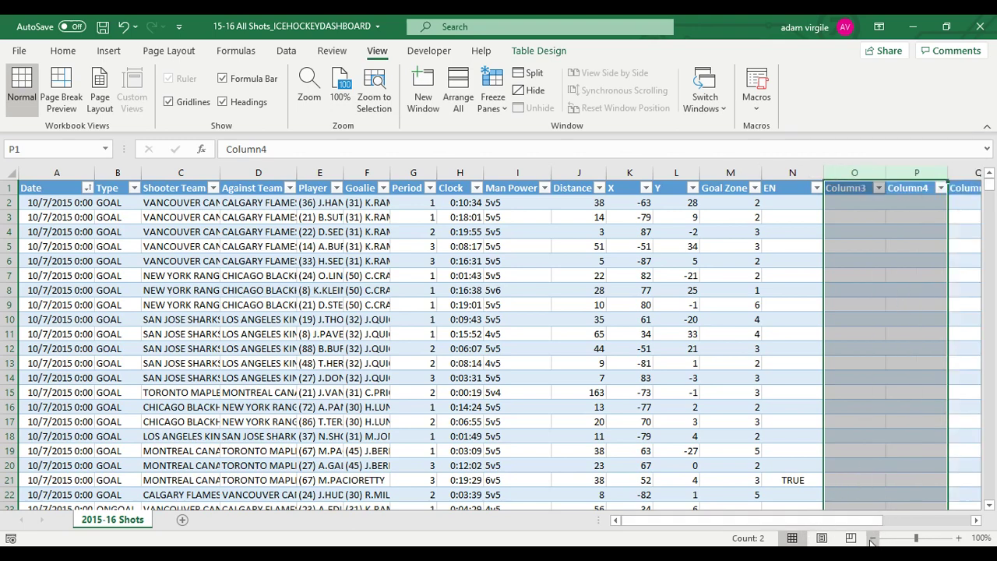
{"action": "left_click", "coordinate": [872, 537]}
- Name the four new headers GOAL X, GOAL Y, SOG X and SOG Y
{"action": "left_click", "coordinate": [785, 184]}
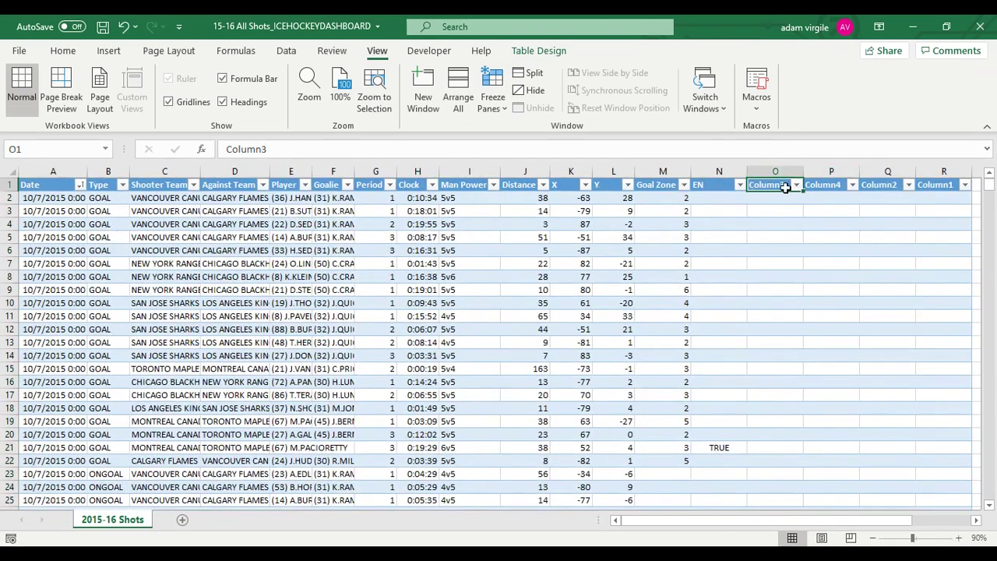
{"action": "type", "text": "GOAL X"}
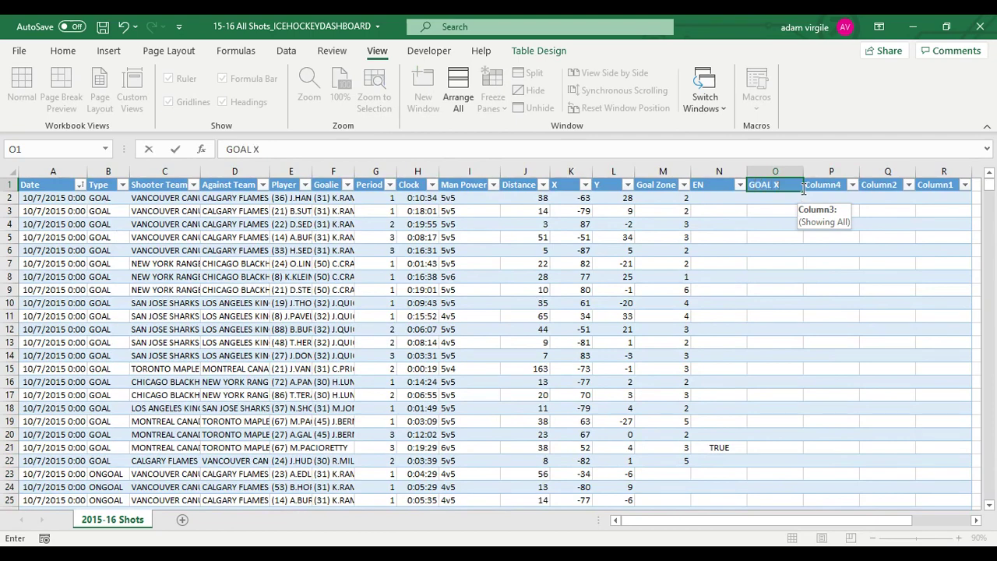
{"action": "key", "text": "Tab"}
{"action": "type", "text": "G"}
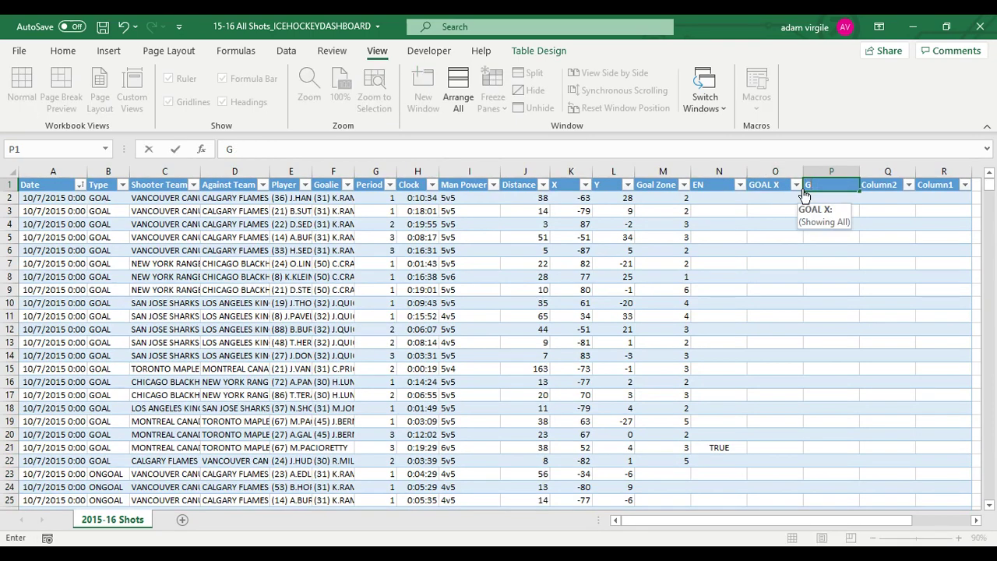
{"action": "key", "text": "Tab"}
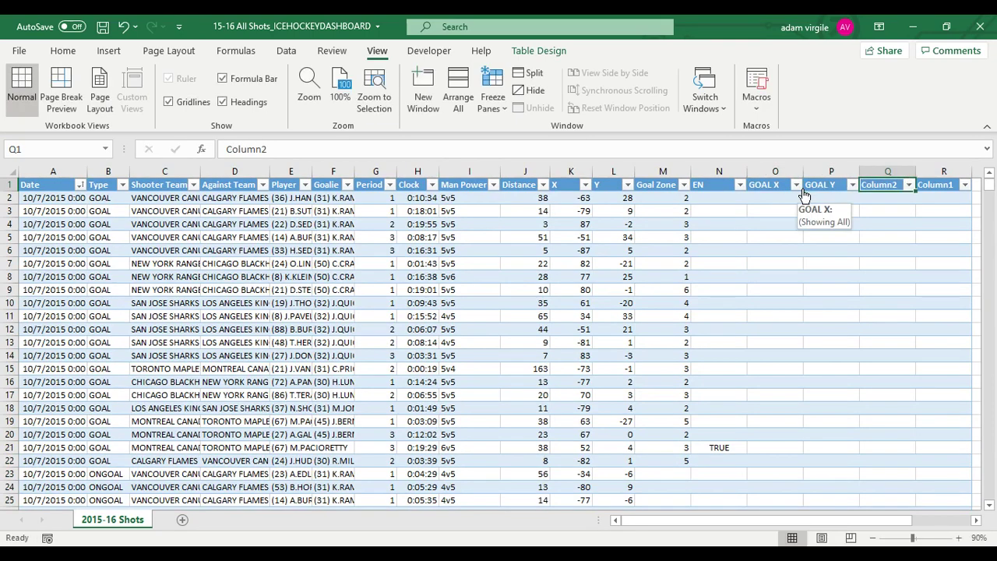
{"action": "type", "text": "SOG X"}
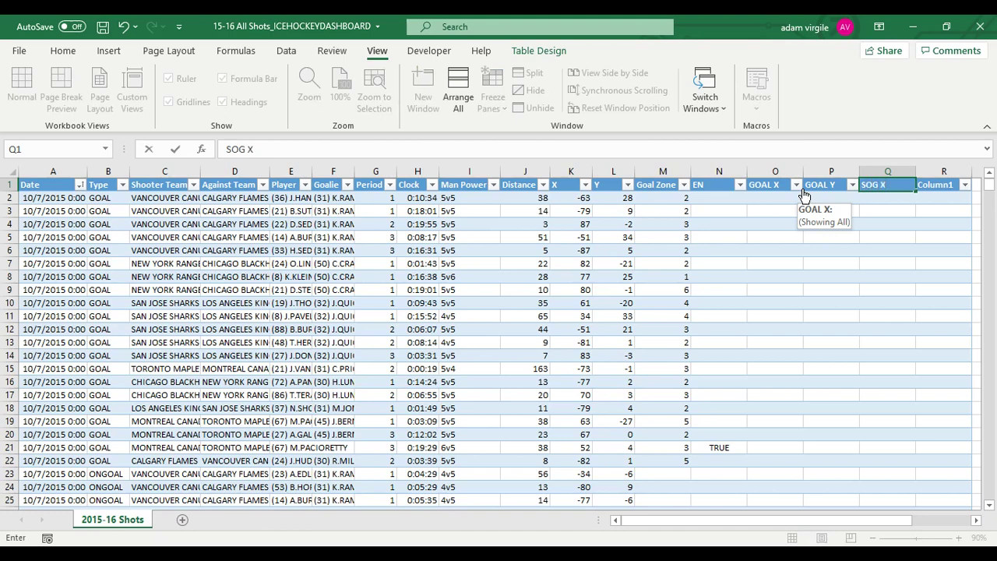
{"action": "key", "text": "Tab"}
{"action": "type", "text": "S"}
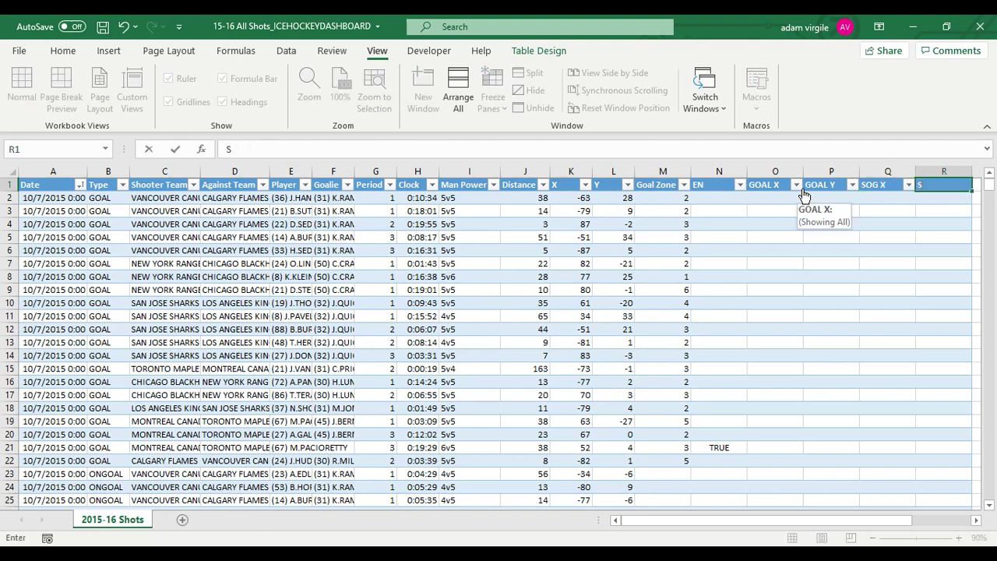
{"action": "type", "text": "OG Y"}
{"action": "key", "text": "Return"}
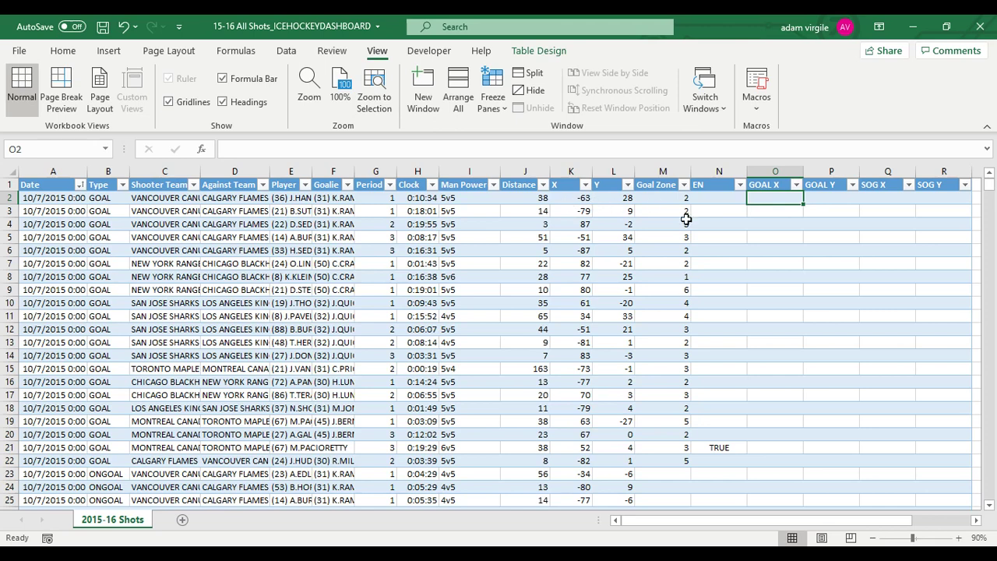
{"action": "left_click", "coordinate": [710, 201]}
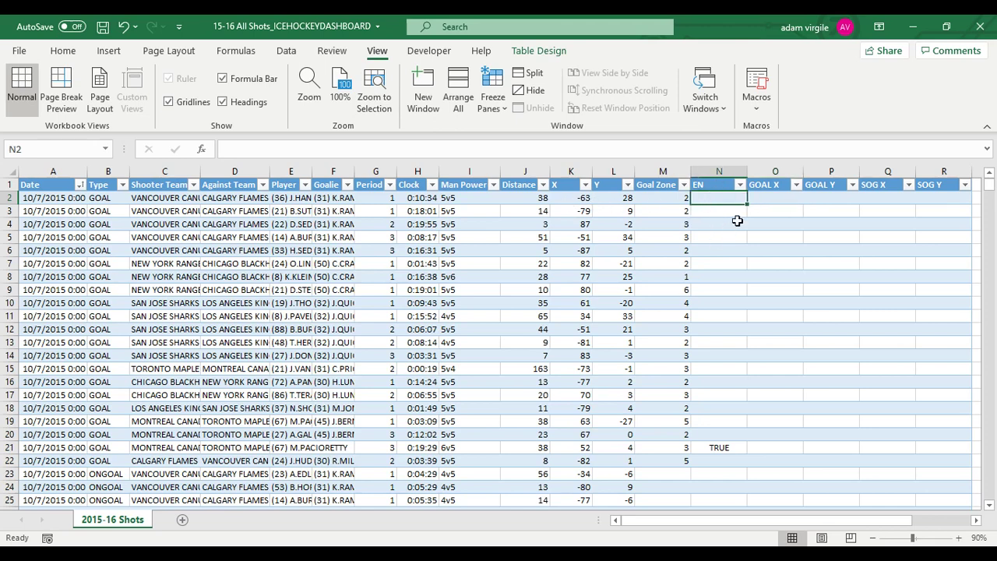
{"action": "left_click", "coordinate": [770, 201]}
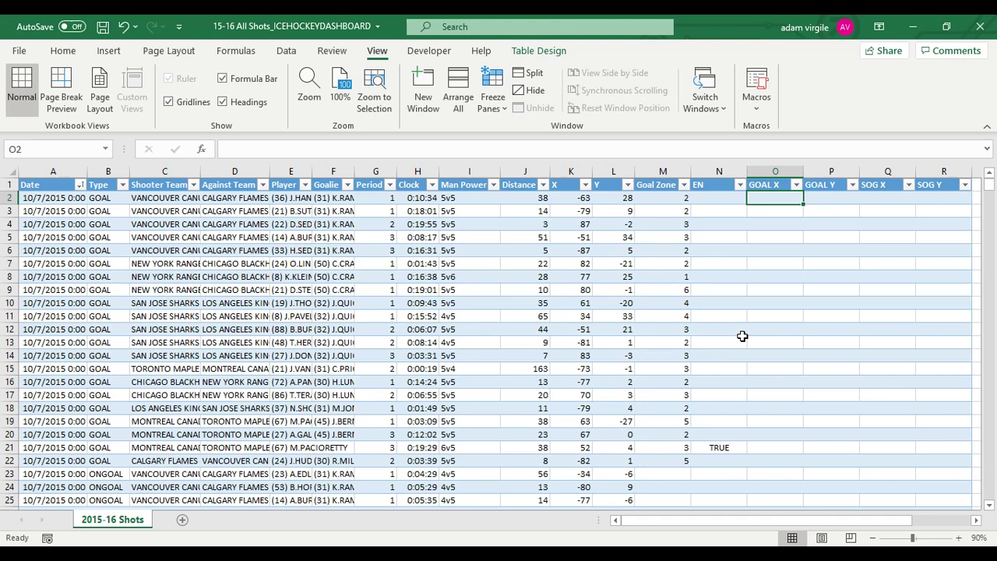
{"action": "type", "text": "="}
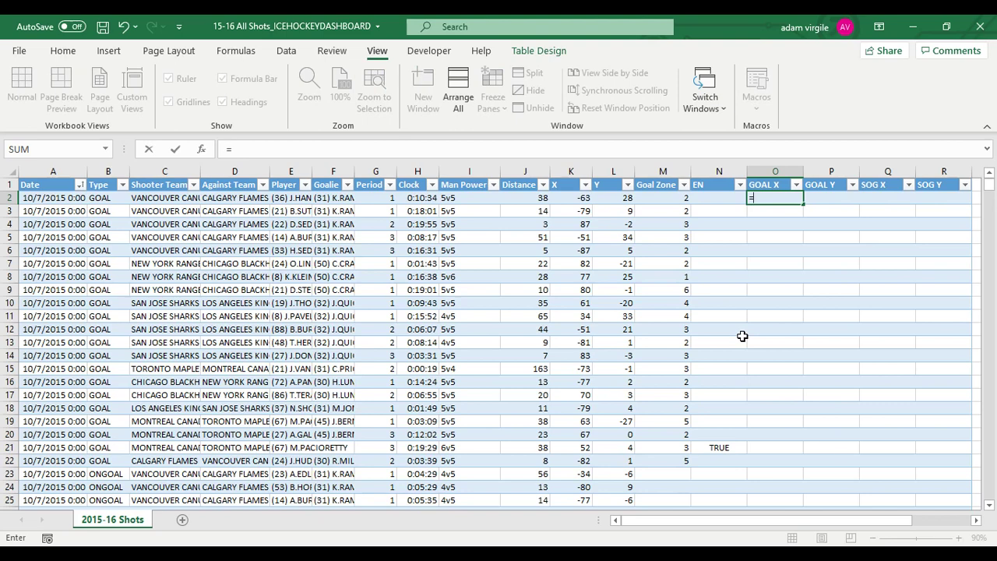
{"action": "type", "text": "if"}
{"action": "key", "text": "Tab"}
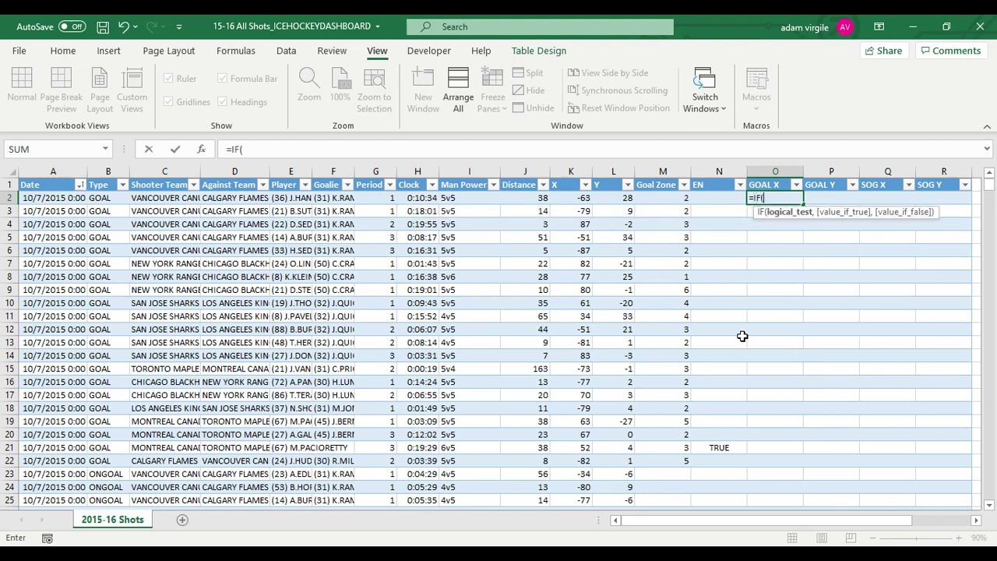
{"action": "left_click", "coordinate": [111, 199]}
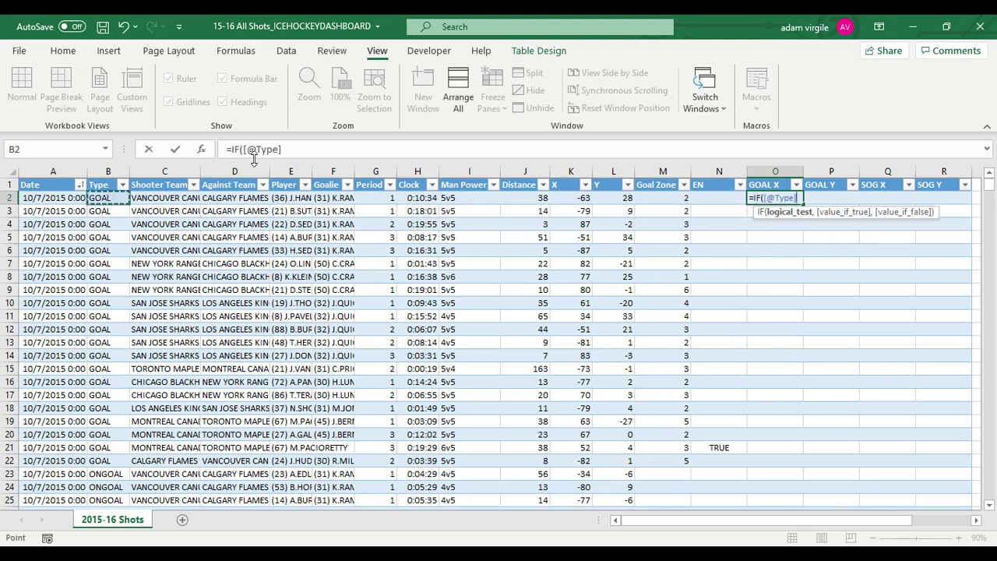
{"action": "left_click", "coordinate": [331, 148]}
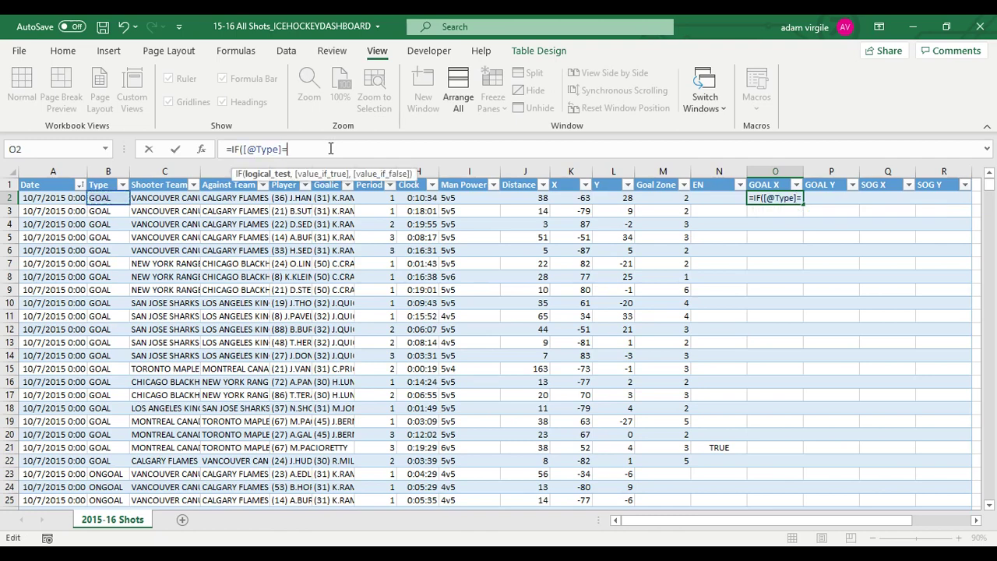
{"action": "type", "text": "=\"GOAL\","}
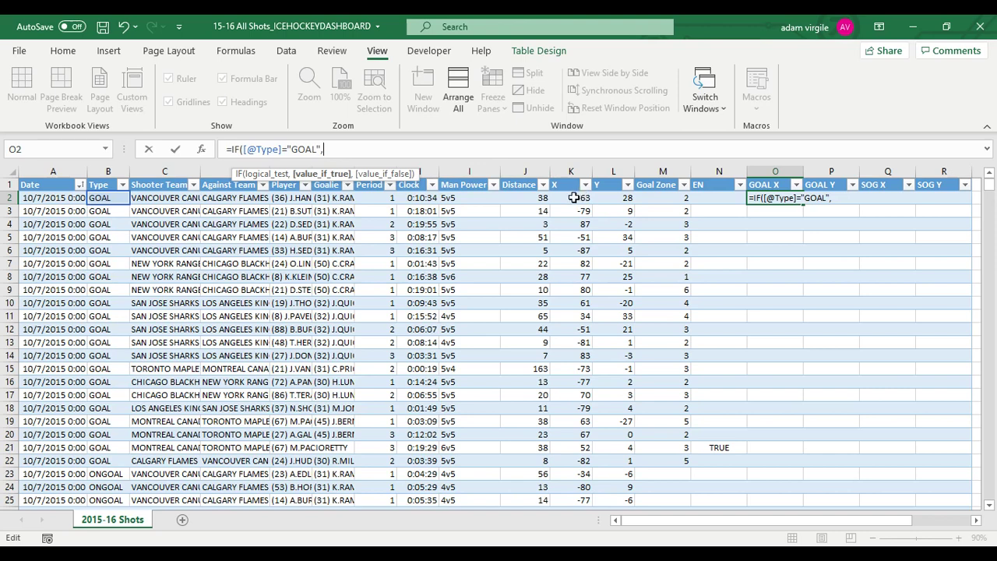
{"action": "type", "text": "ABS"}
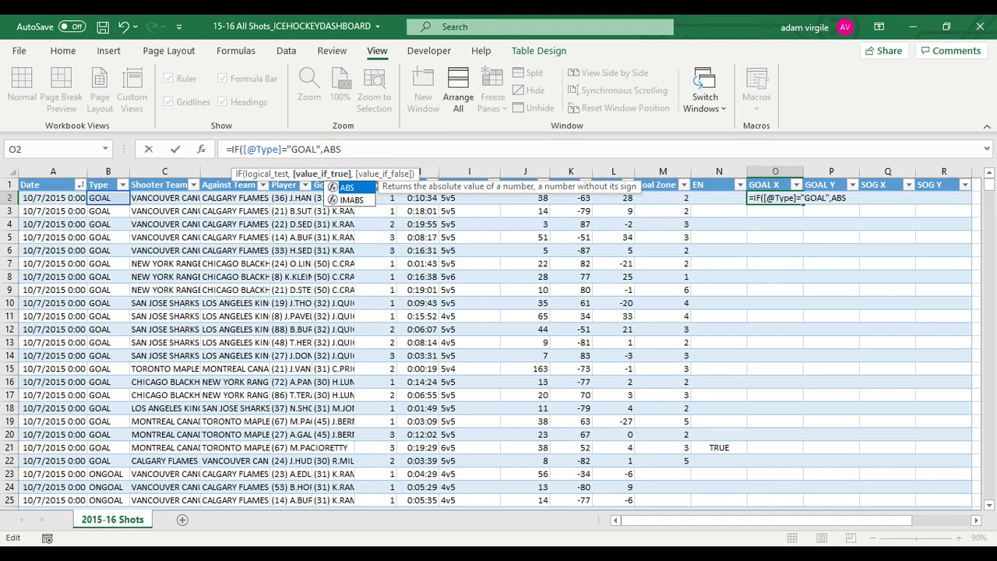
{"action": "type", "text": "("}
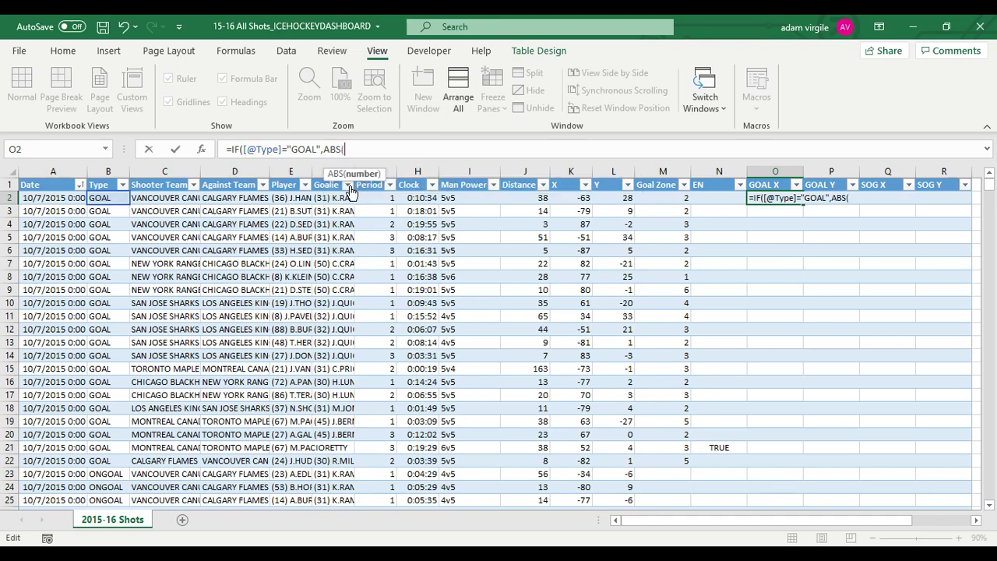
{"action": "left_click", "coordinate": [576, 197]}
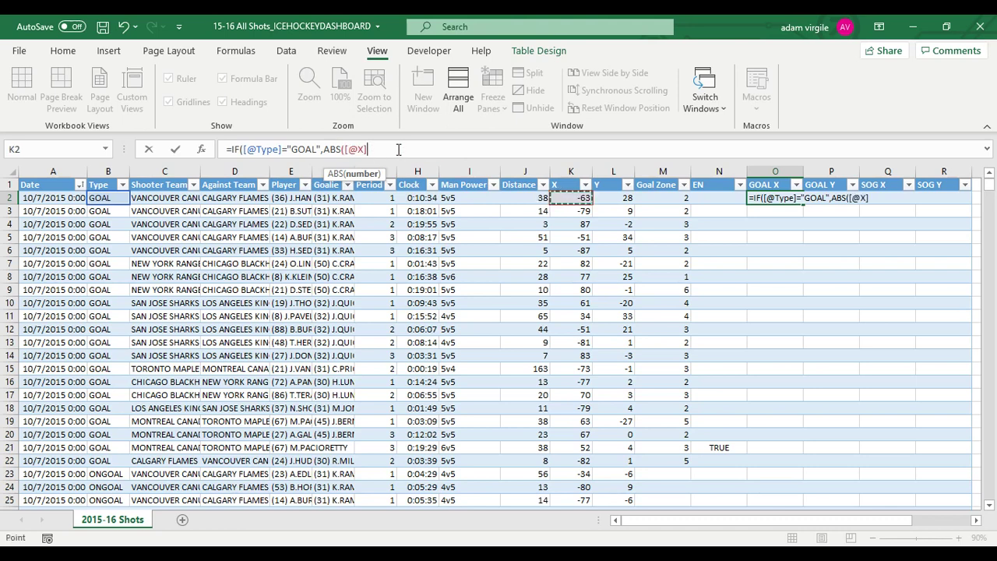
{"action": "type", "text": ")"}
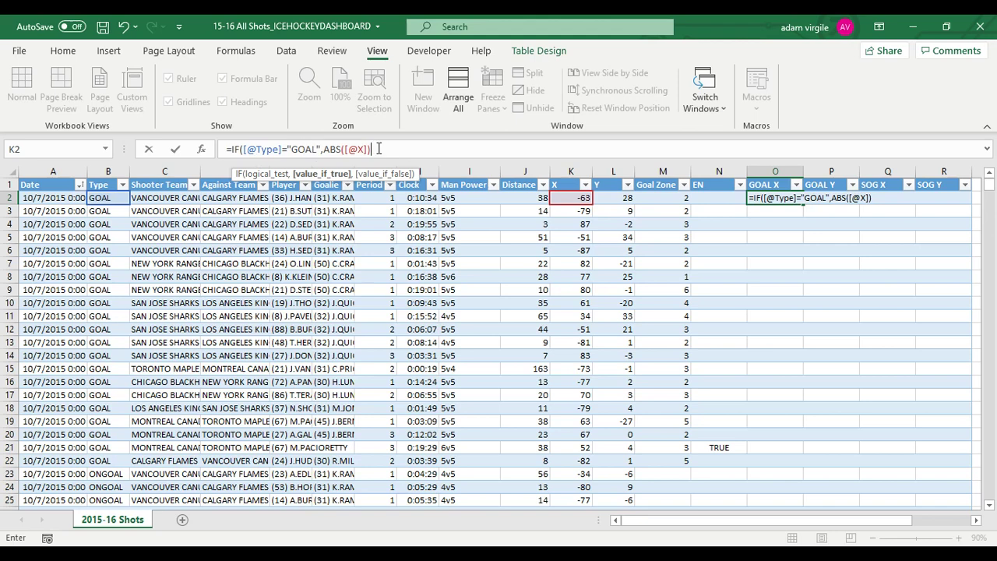
{"action": "type", "text": ","}
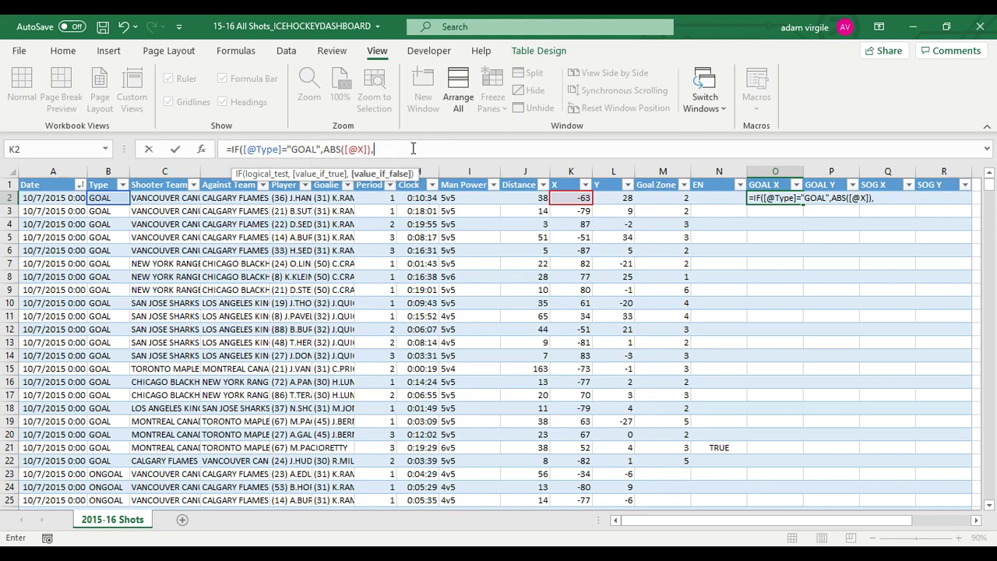
{"action": "type", "text": "NA"}
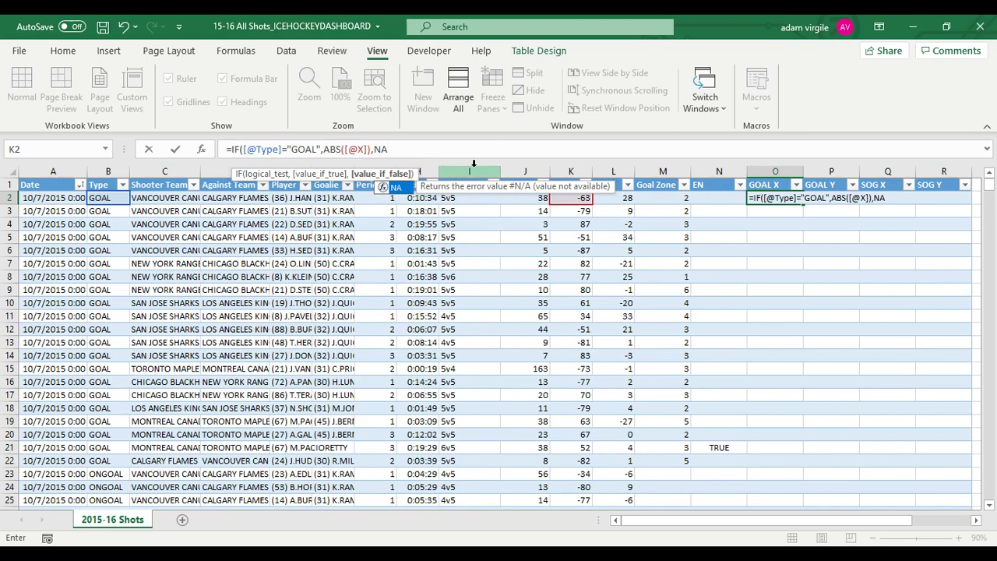
{"action": "type", "text": "("}
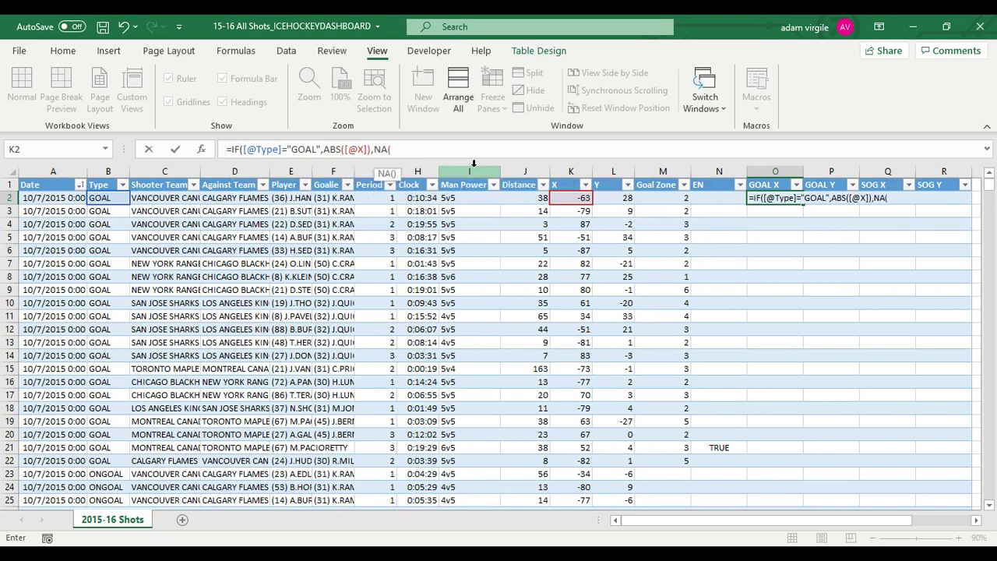
{"action": "type", "text": "))"}
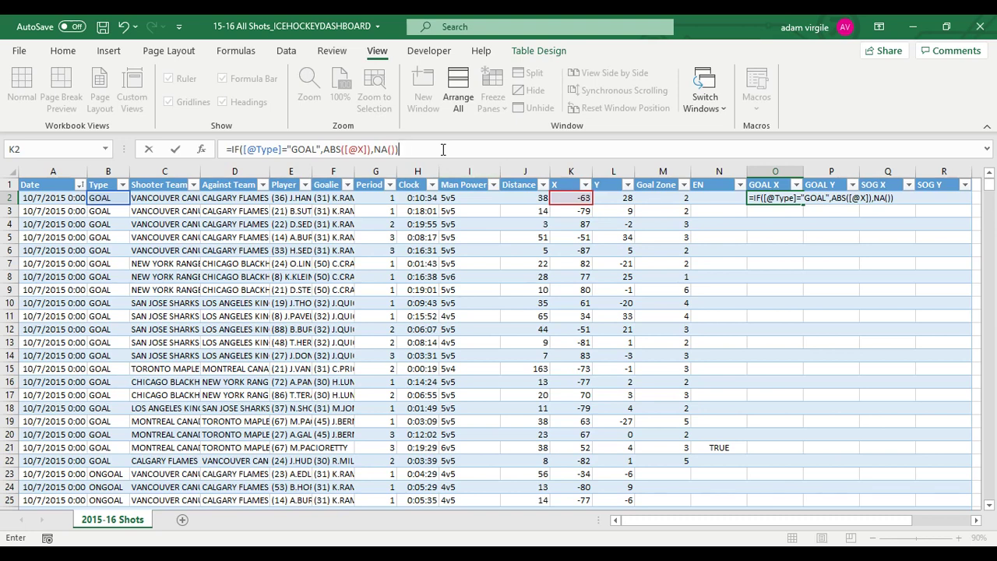
- Commit the GOAL X formula and compare its results with the X values in rows 2 and 4
{"action": "key", "text": "Return"}
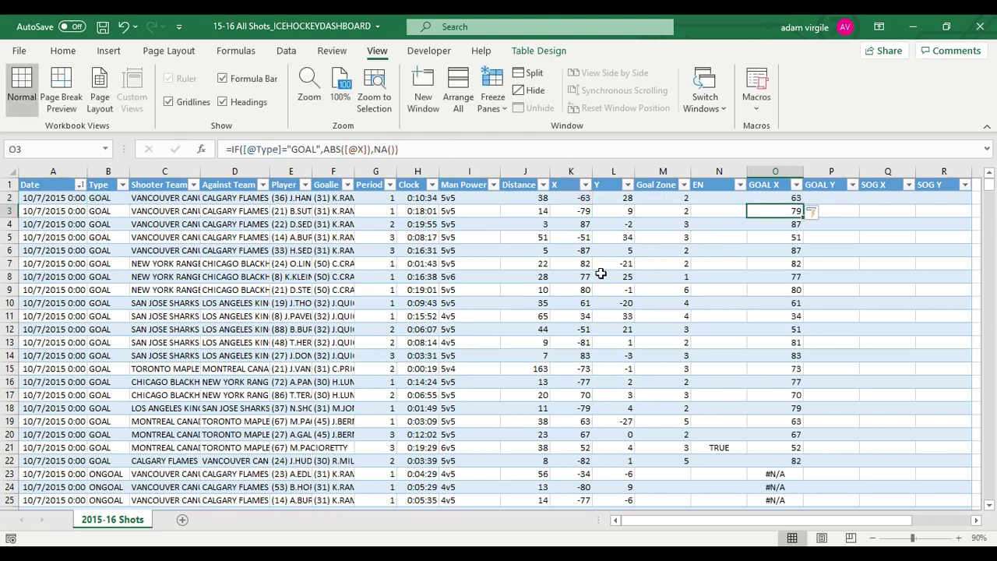
{"action": "left_click", "coordinate": [110, 200]}
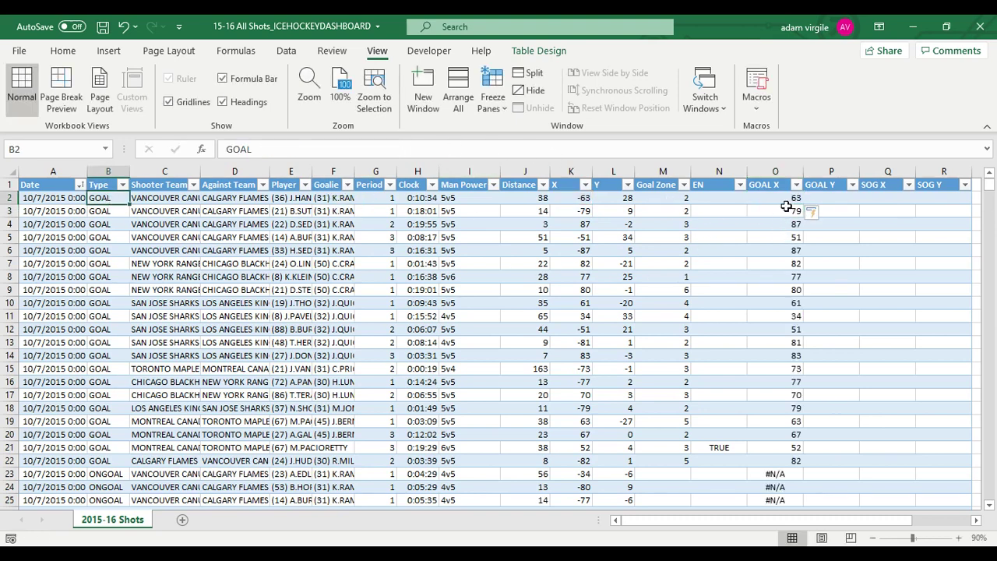
{"action": "left_click", "coordinate": [748, 199]}
{"action": "left_click", "coordinate": [573, 199]}
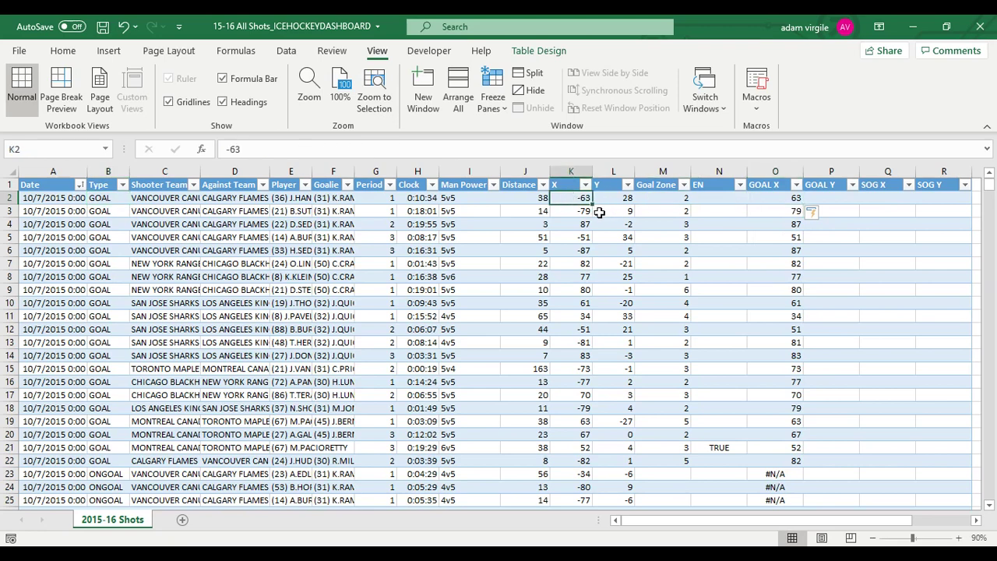
{"action": "left_click", "coordinate": [756, 195]}
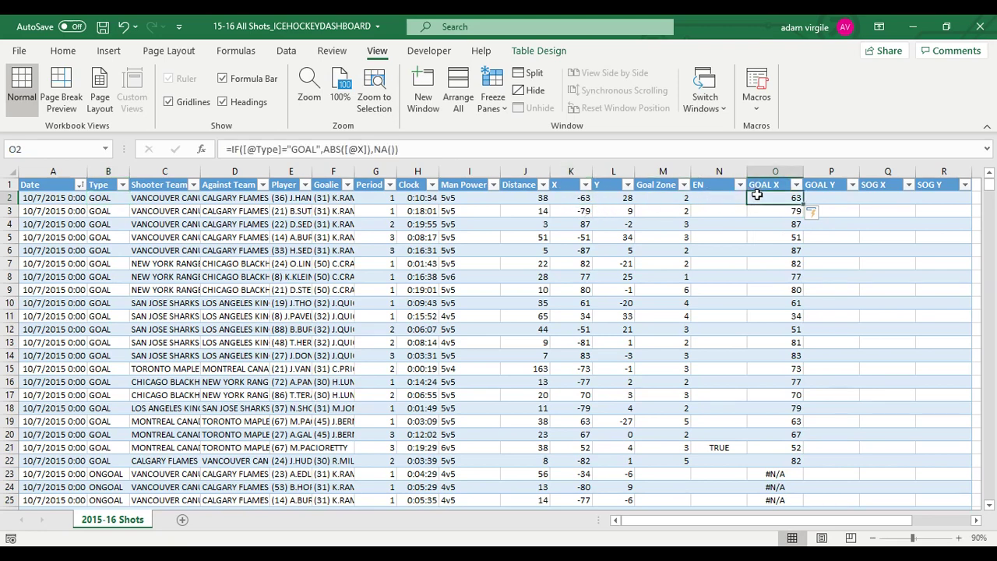
{"action": "left_click", "coordinate": [590, 224]}
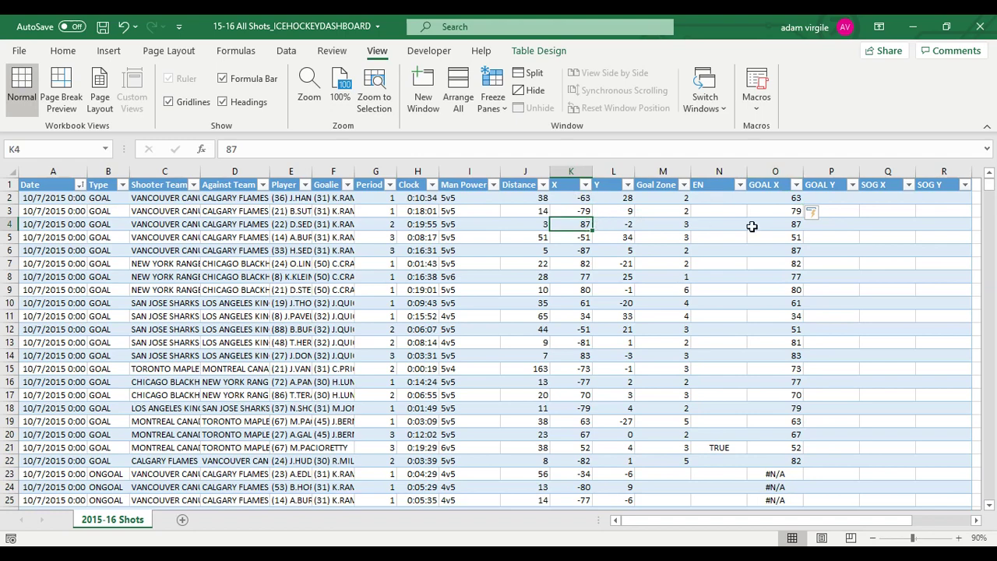
{"action": "left_click", "coordinate": [771, 224]}
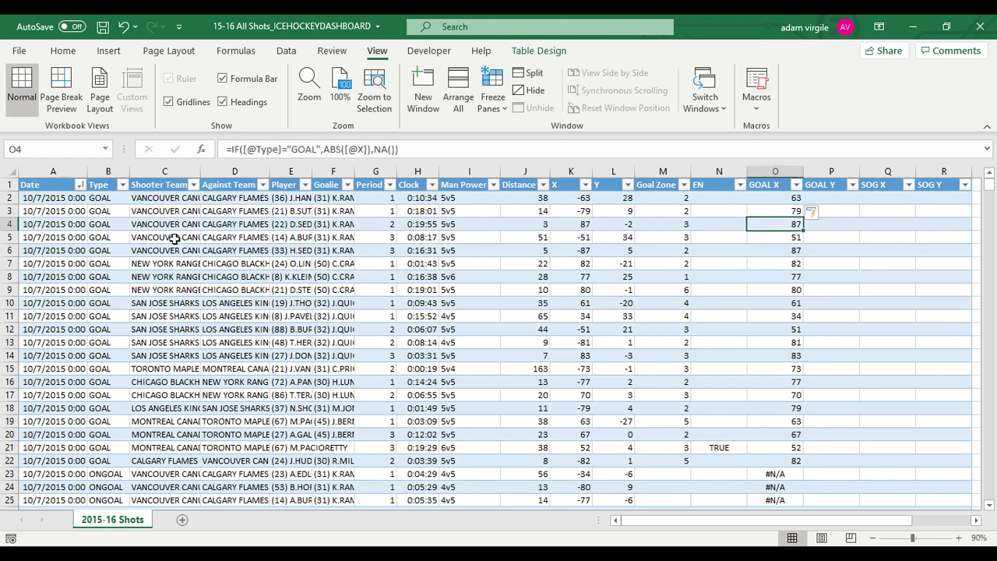
- Confirm ONGOAL rows show #N/A, then copy the GOAL X formula from O2
{"action": "scroll", "coordinate": [734, 394], "scroll_direction": "down", "scroll_amount": 1}
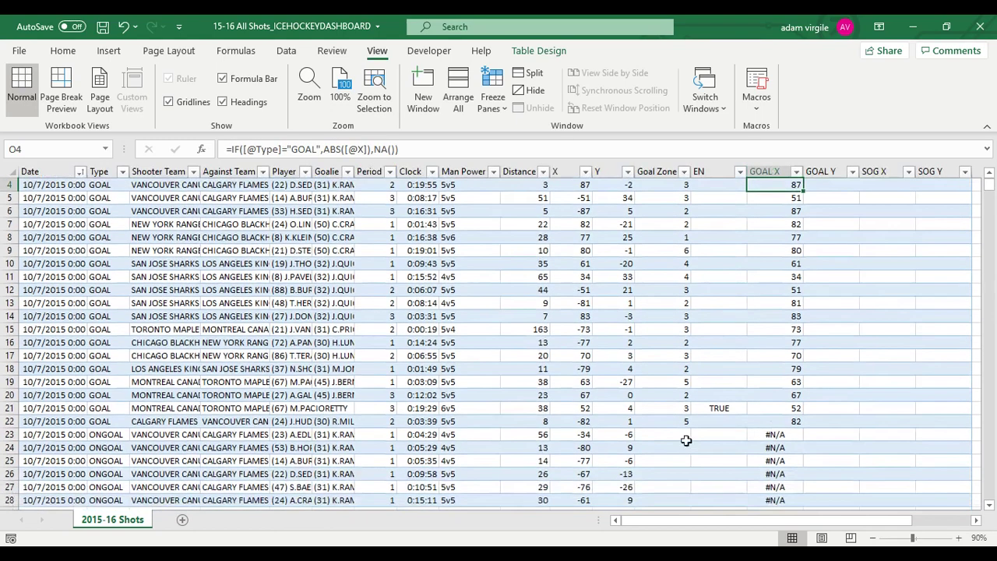
{"action": "left_click", "coordinate": [101, 434]}
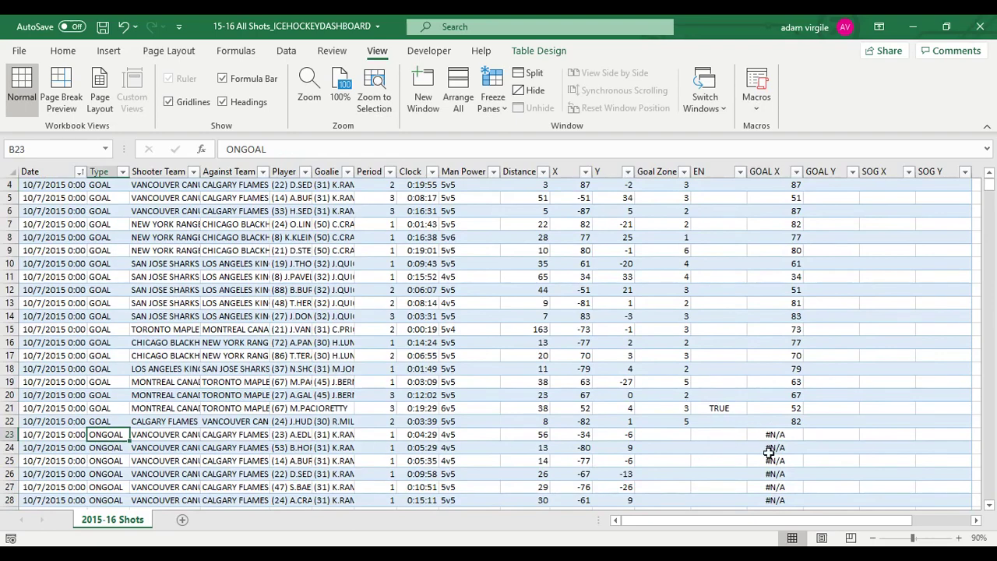
{"action": "scroll", "coordinate": [790, 350], "scroll_direction": "up", "scroll_amount": 1}
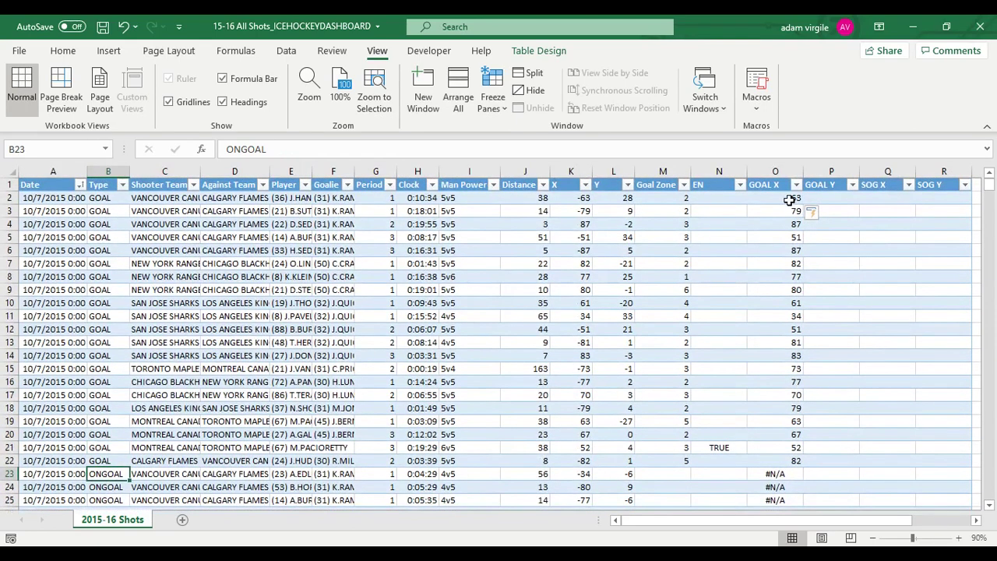
{"action": "left_click", "coordinate": [787, 199]}
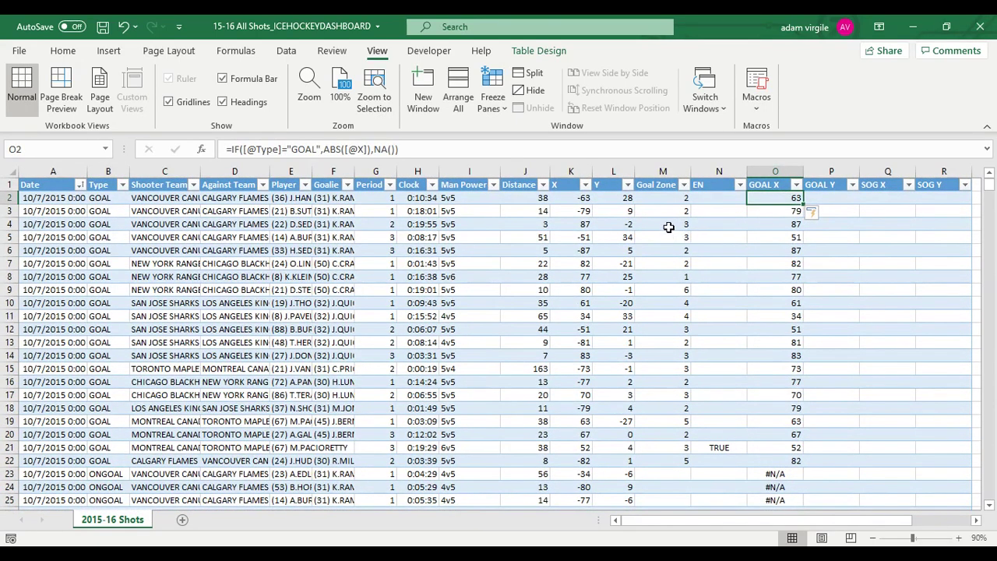
{"action": "key", "text": "ctrl+c"}
- Paste the formula into Q2 and change "GOAL" to "ONGOAL" for the SOG X column
{"action": "left_click", "coordinate": [885, 198]}
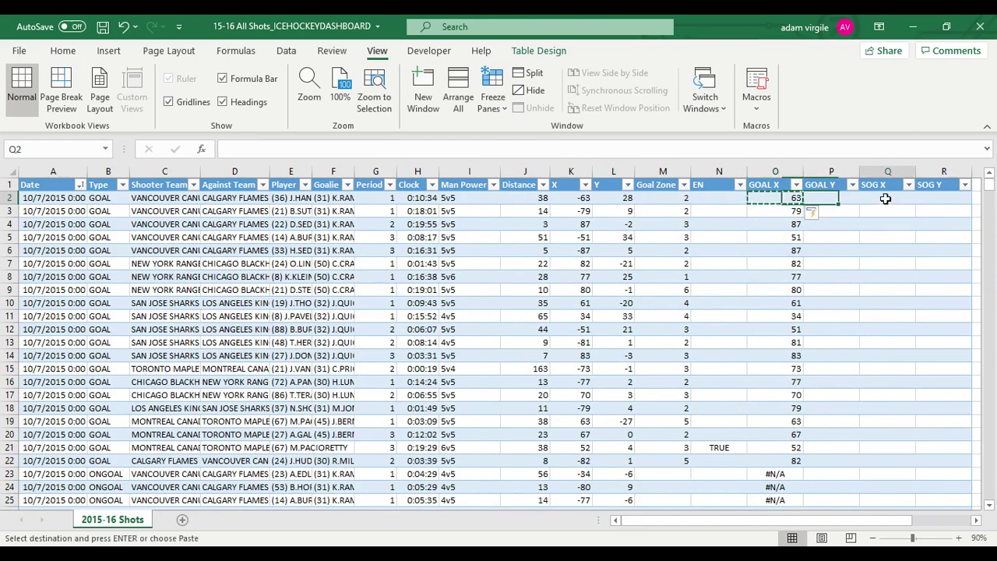
{"action": "key", "text": "ctrl+v"}
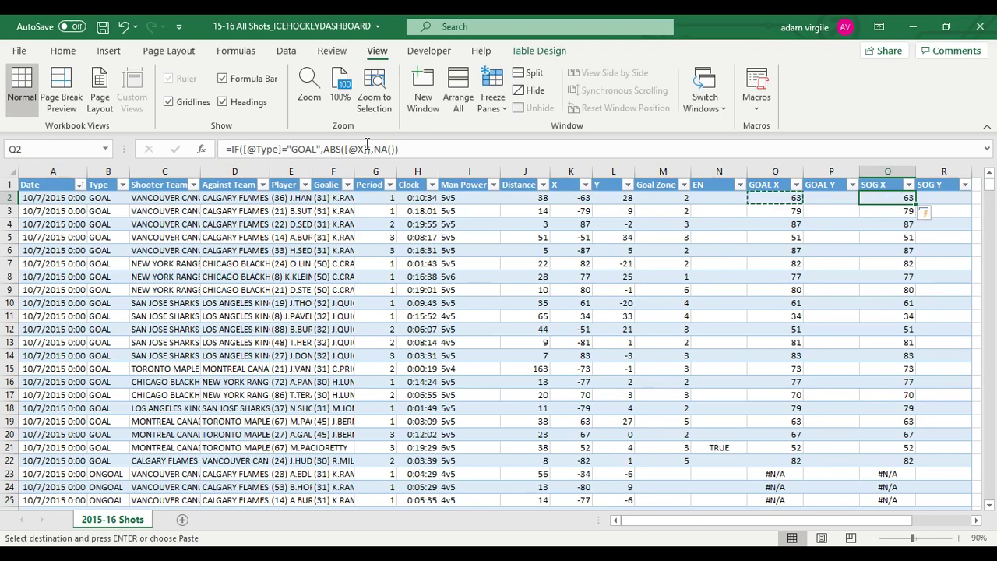
{"action": "left_click", "coordinate": [294, 150]}
{"action": "type", "text": "ON"}
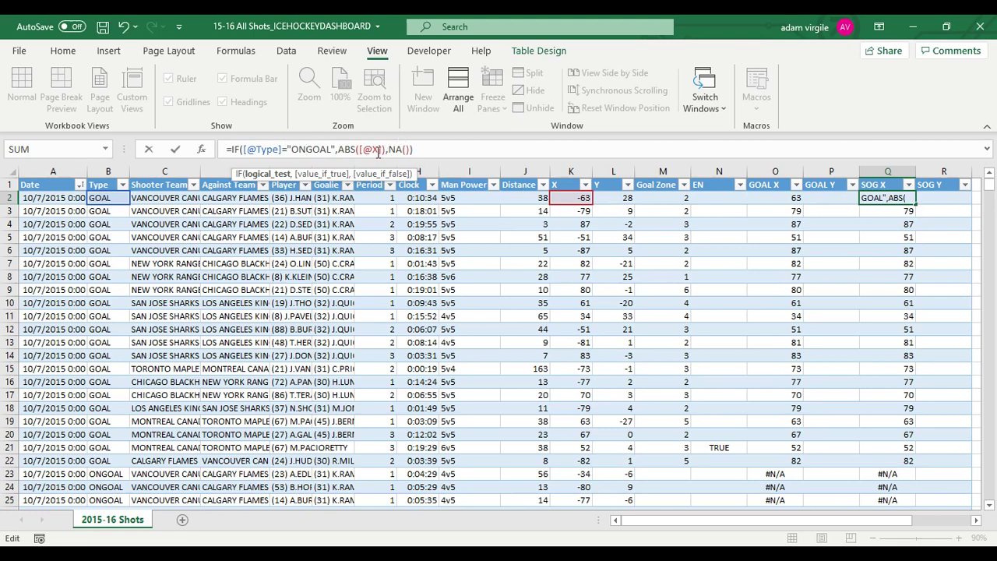
{"action": "key", "text": "Return"}
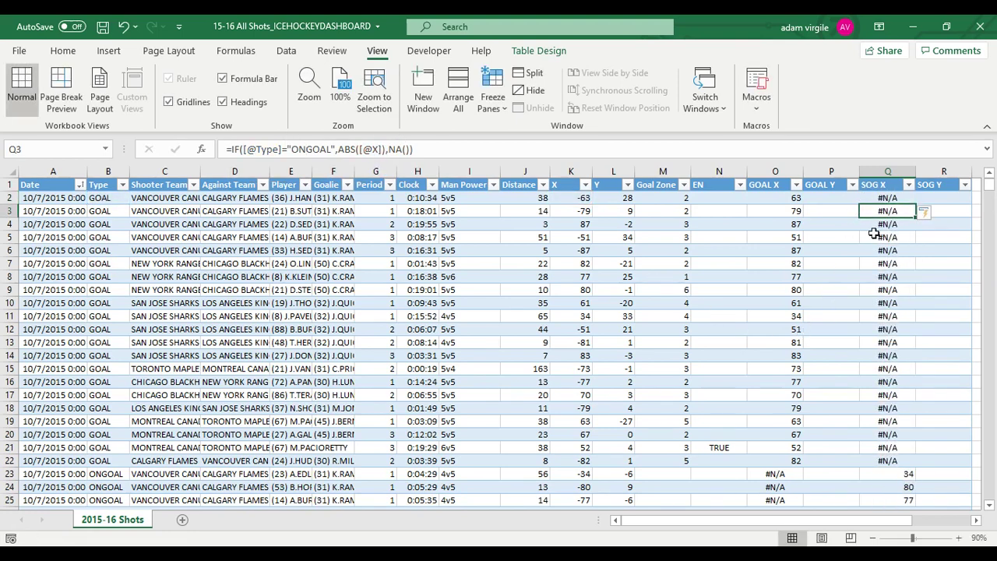
{"action": "scroll", "coordinate": [843, 414], "scroll_direction": "down", "scroll_amount": 1}
{"action": "scroll", "coordinate": [843, 414], "scroll_direction": "up", "scroll_amount": 1}
- Fill headers O1:R1 with the dark red standard colour
{"action": "left_click_drag", "start_coordinate": [767, 187], "coordinate": [932, 184]}
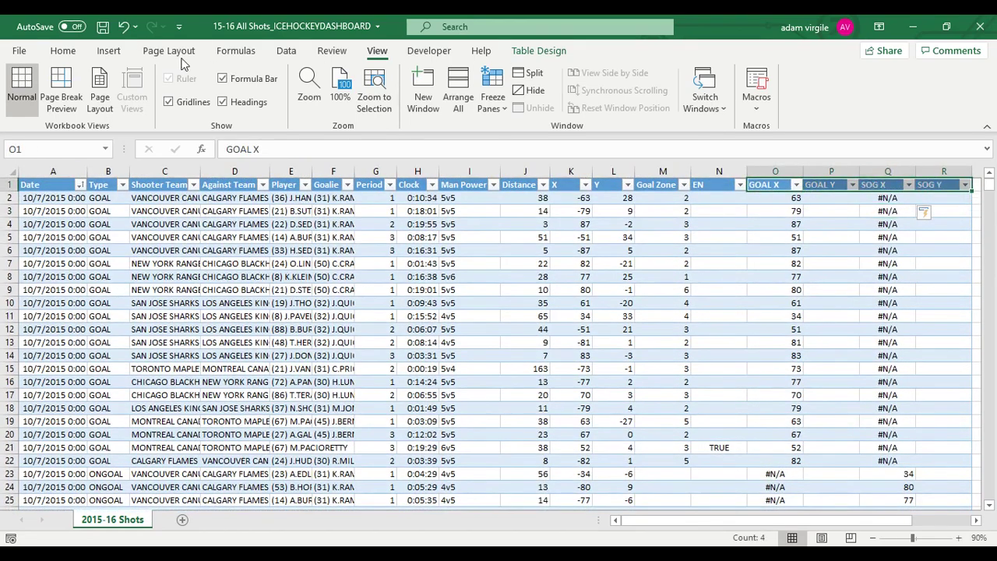
{"action": "left_click", "coordinate": [62, 50]}
{"action": "left_click", "coordinate": [197, 102]}
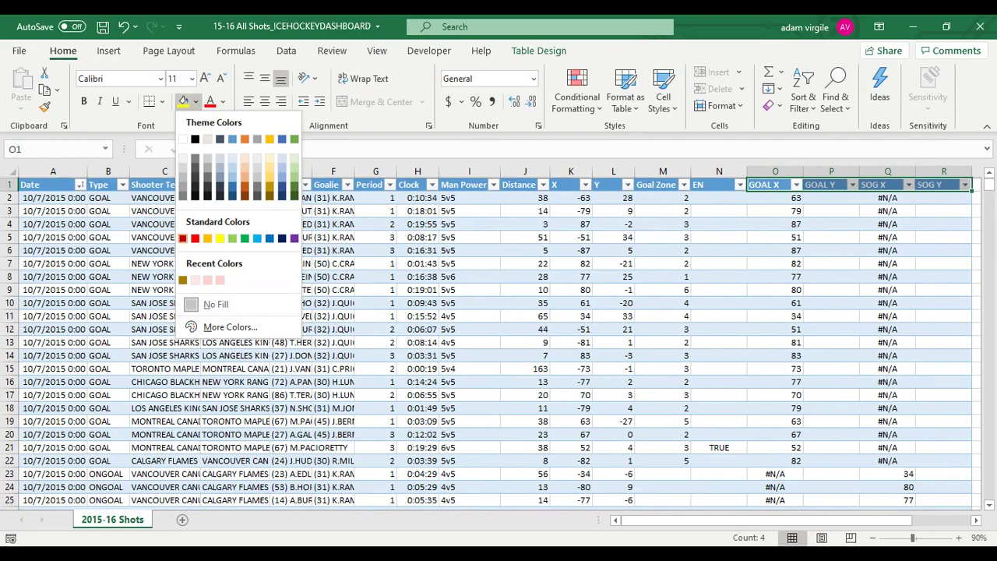
{"action": "left_click", "coordinate": [183, 238]}
{"action": "left_click", "coordinate": [802, 238]}
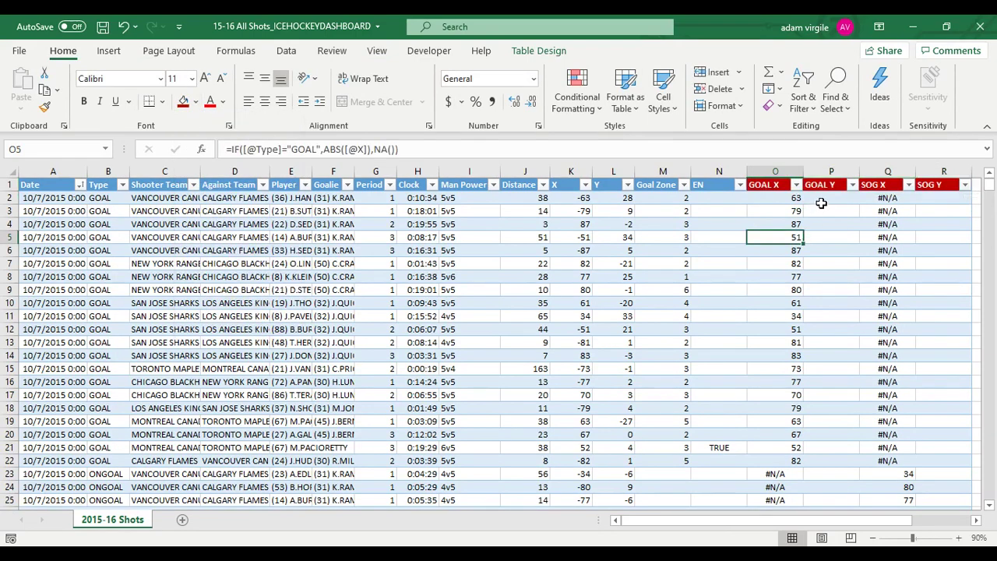
- Review the GOAL X formulas against the X values, then select the first GOAL Y cell, P2
{"action": "left_click", "coordinate": [820, 201]}
{"action": "left_click", "coordinate": [797, 209]}
{"action": "left_click", "coordinate": [809, 199]}
{"action": "left_click", "coordinate": [765, 198]}
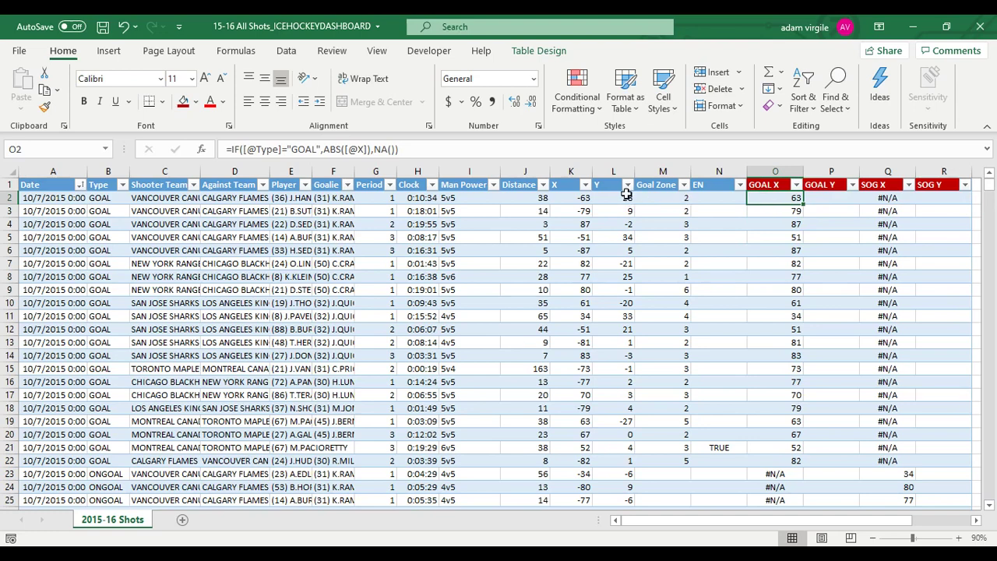
{"action": "left_click", "coordinate": [841, 200]}
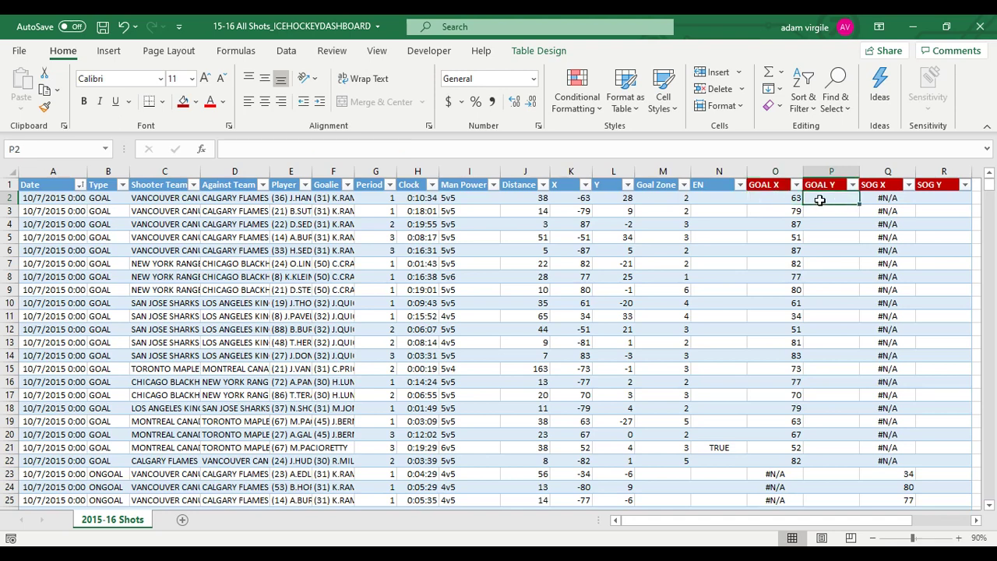
{"action": "left_click", "coordinate": [792, 199]}
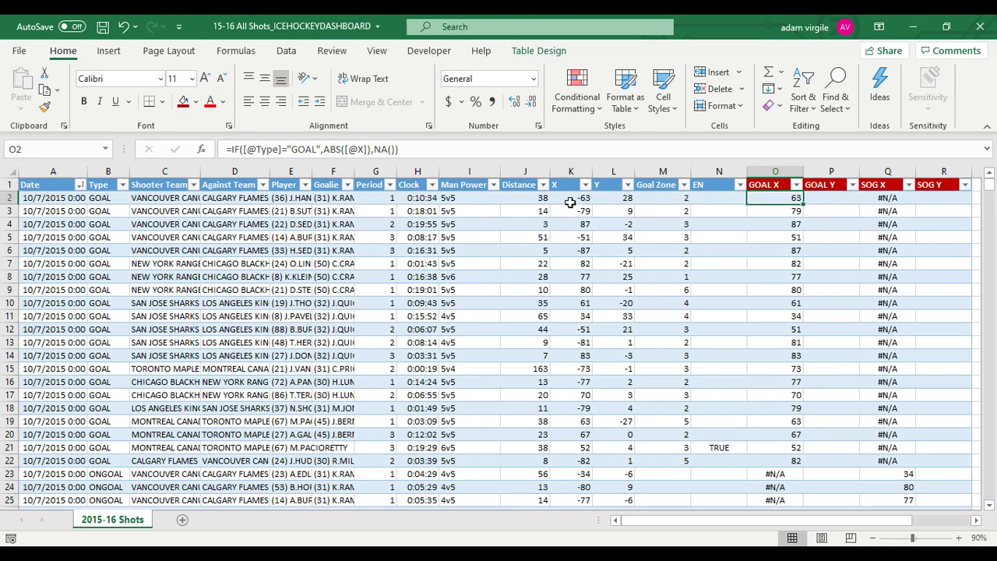
{"action": "left_click", "coordinate": [571, 201]}
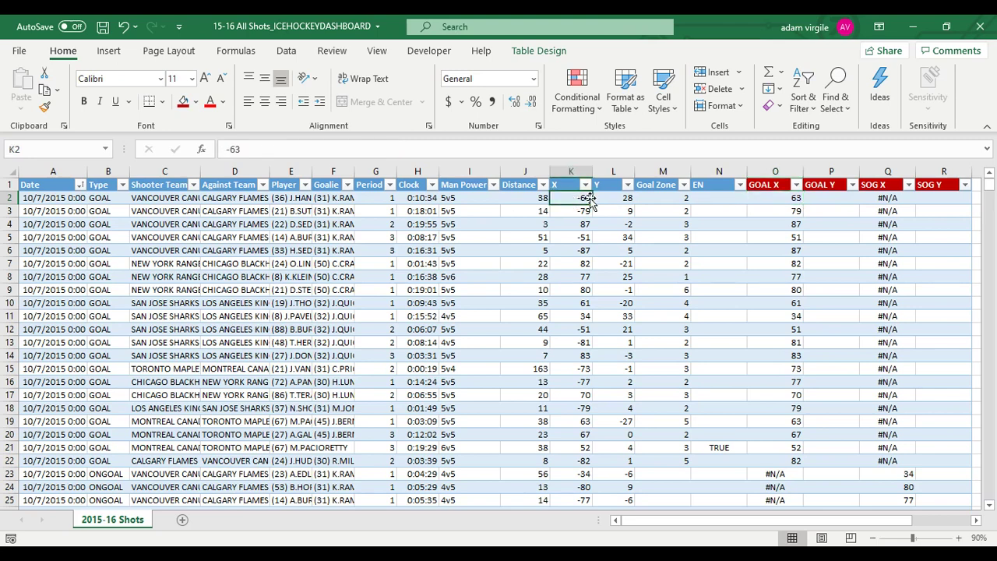
{"action": "left_click", "coordinate": [814, 200]}
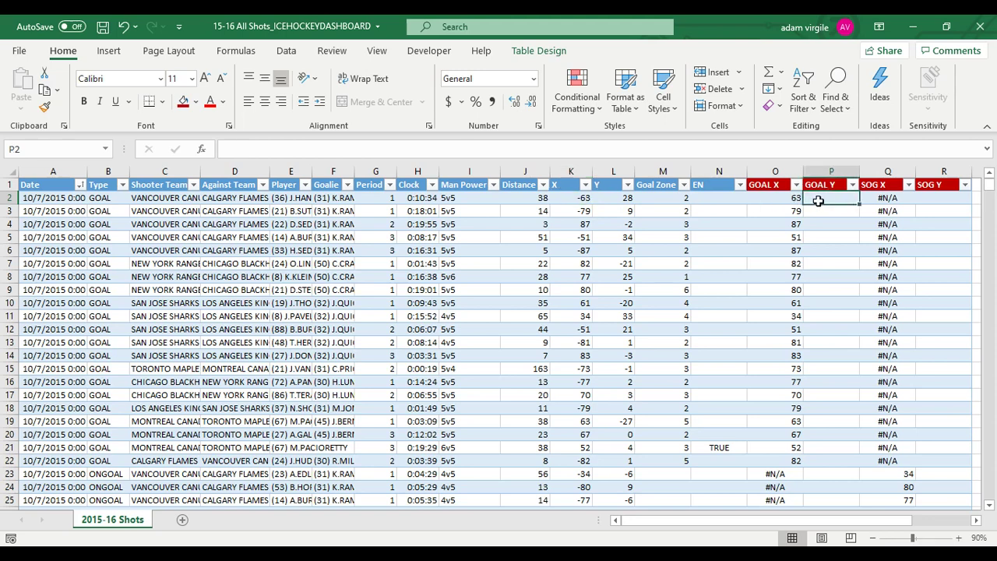
{"action": "type", "text": "="}
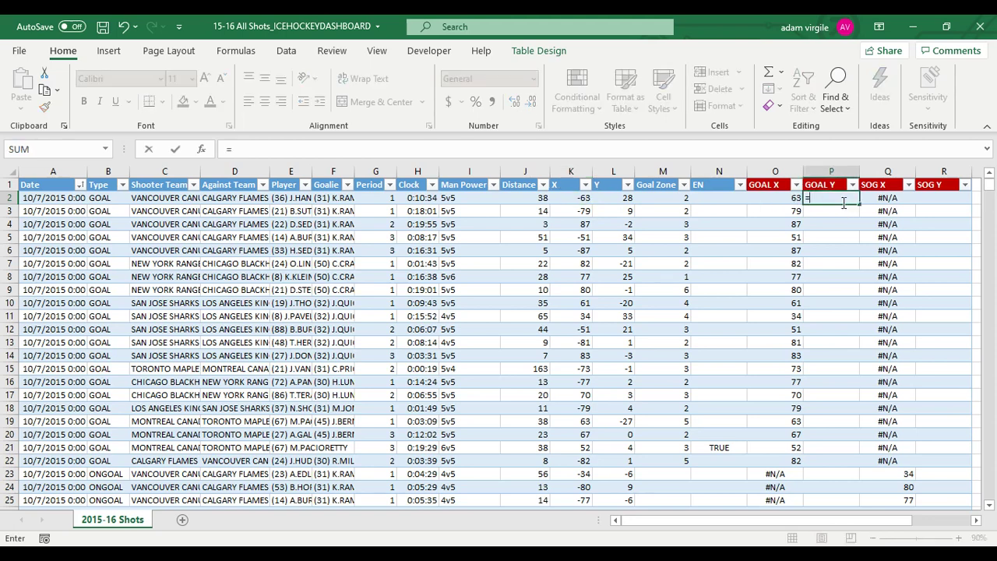
{"action": "type", "text": "IF("}
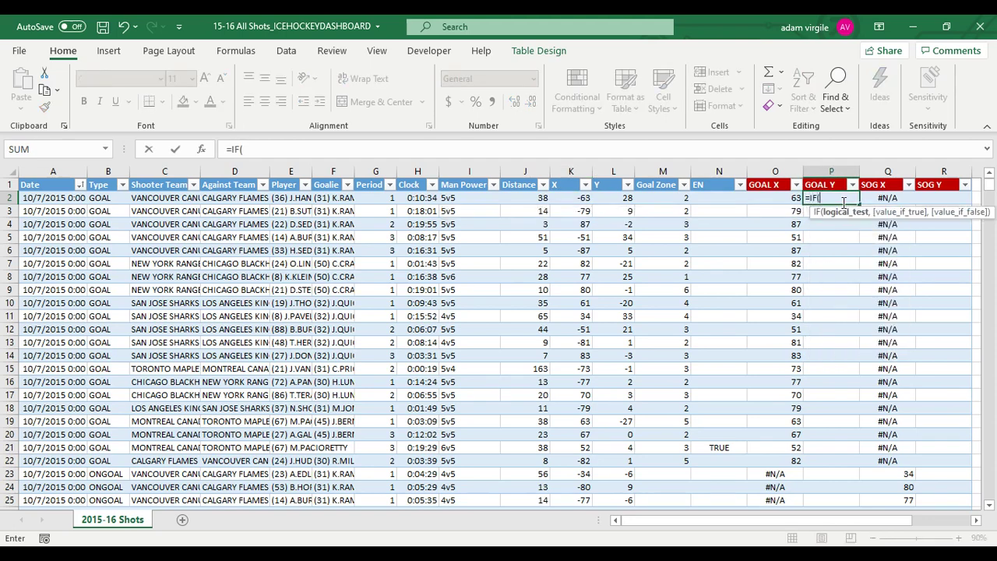
{"action": "type", "text": "AND"}
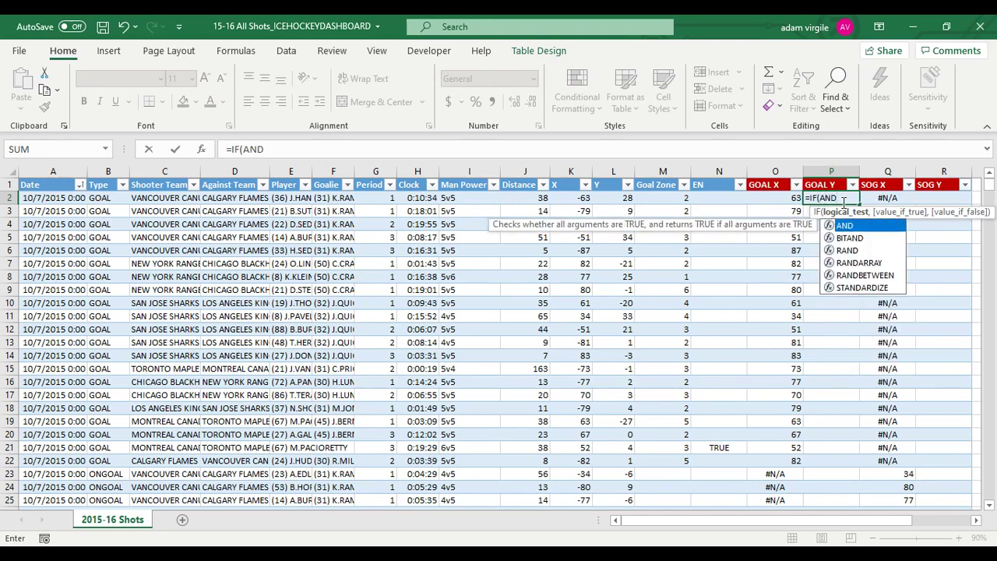
{"action": "type", "text": "("}
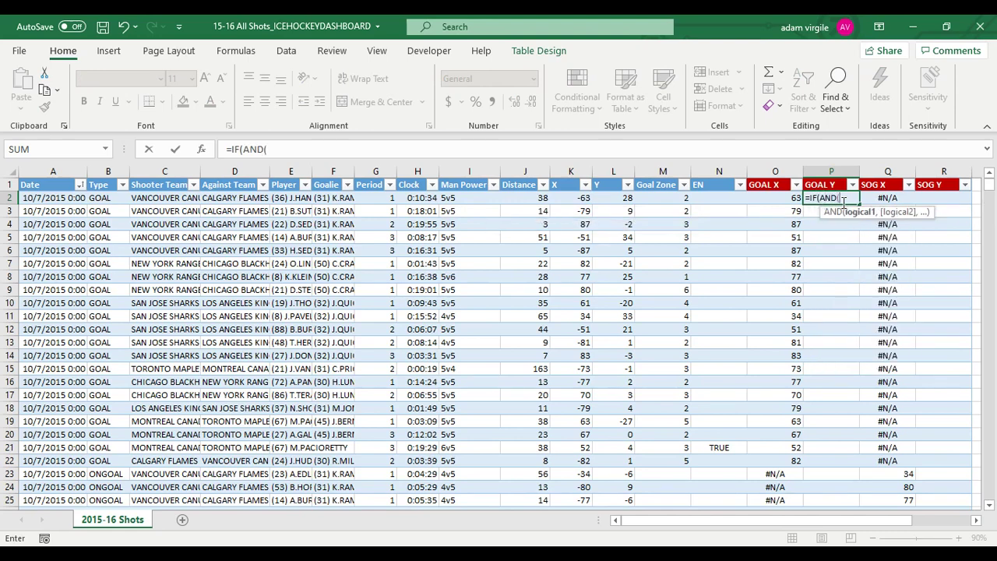
{"action": "left_click", "coordinate": [102, 198]}
{"action": "type", "text": "=\"GOAL"}
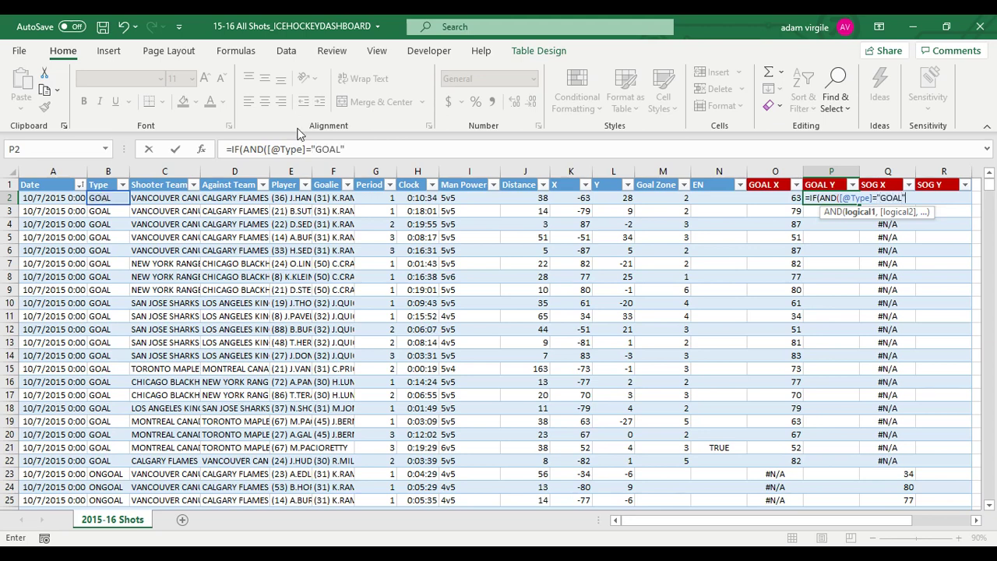
{"action": "left_click", "coordinate": [305, 148]}
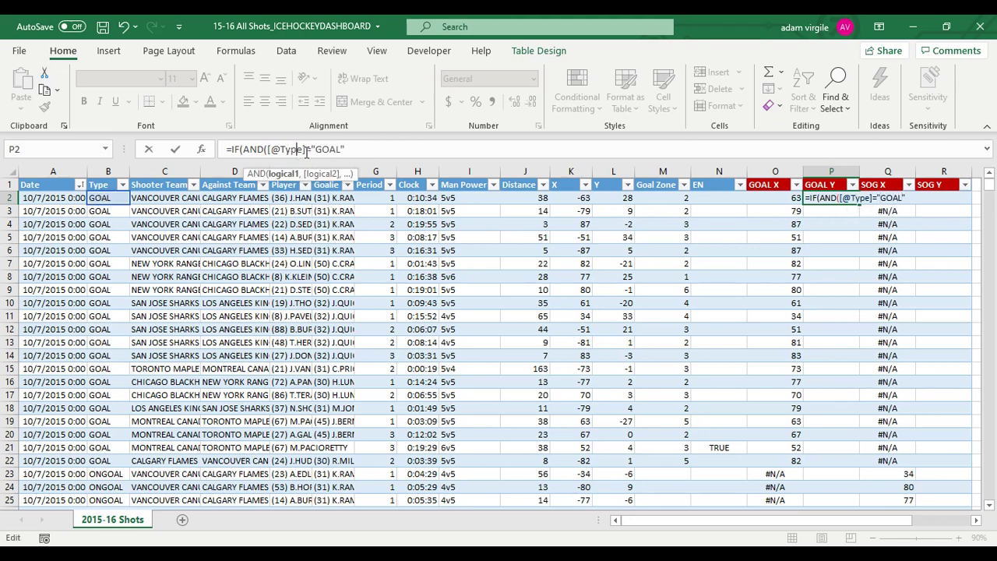
{"action": "type", "text": "\"GOAL\","}
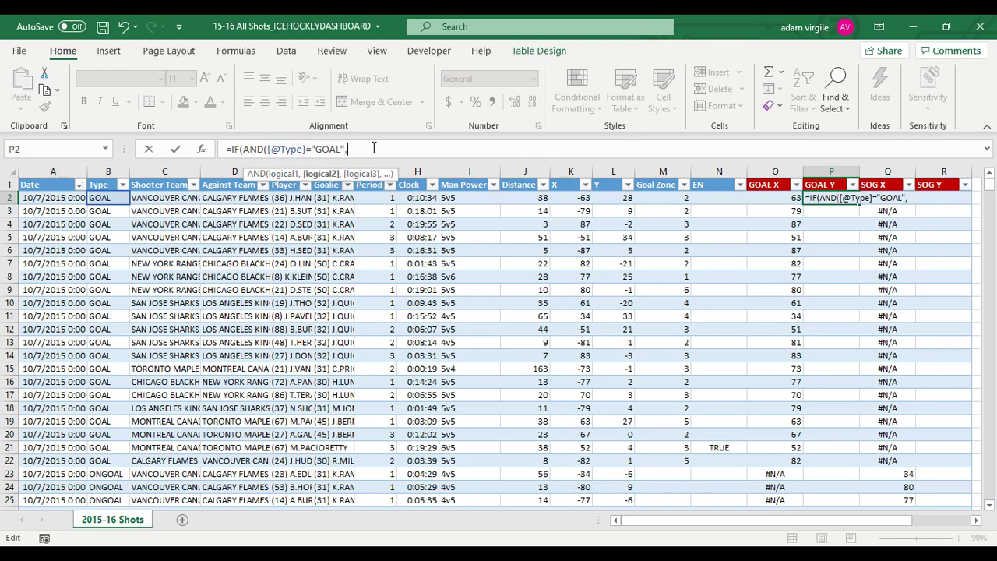
{"action": "left_click", "coordinate": [584, 197]}
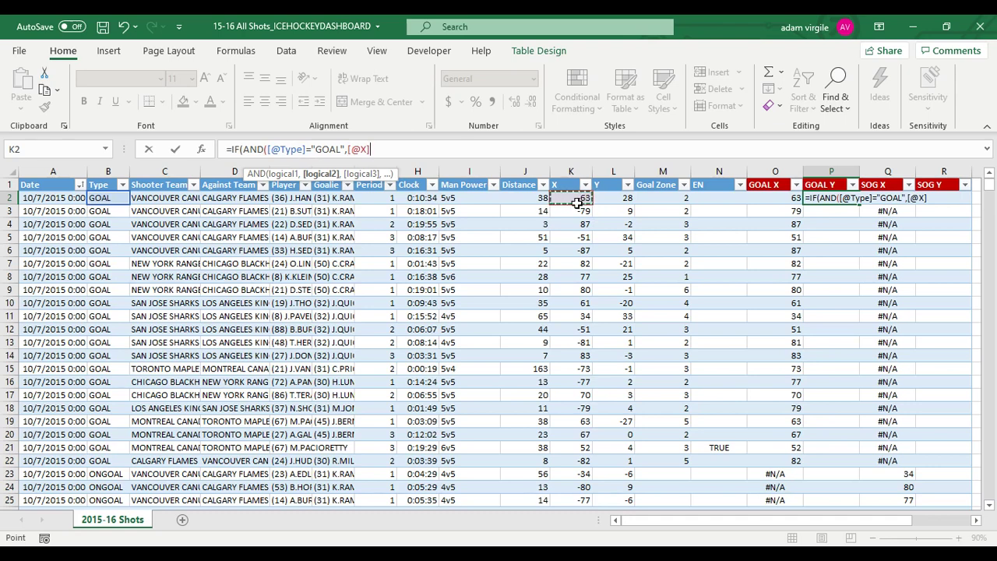
{"action": "type", "text": "<=0"}
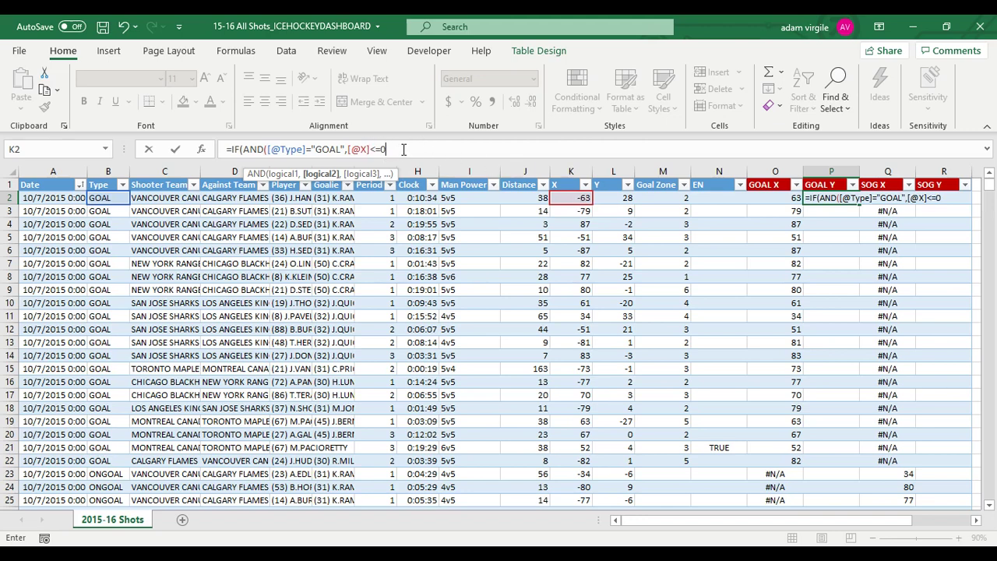
{"action": "type", "text": ")"}
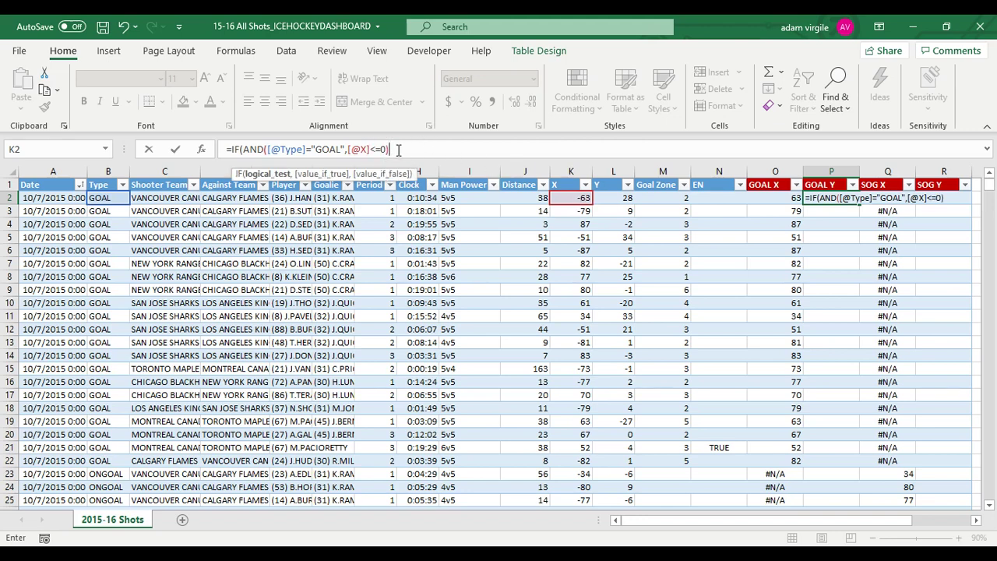
{"action": "type", "text": ","}
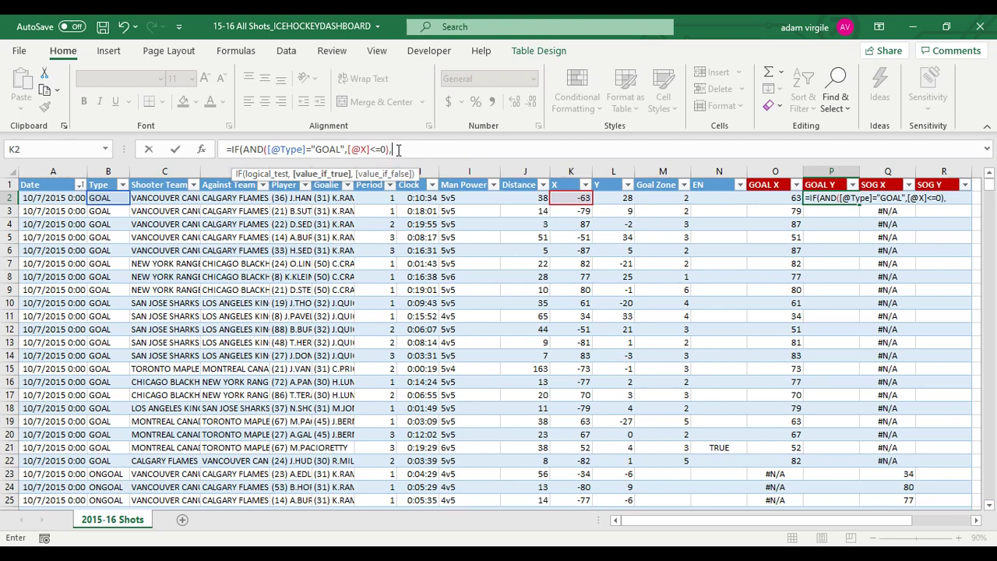
{"action": "left_click", "coordinate": [628, 198]}
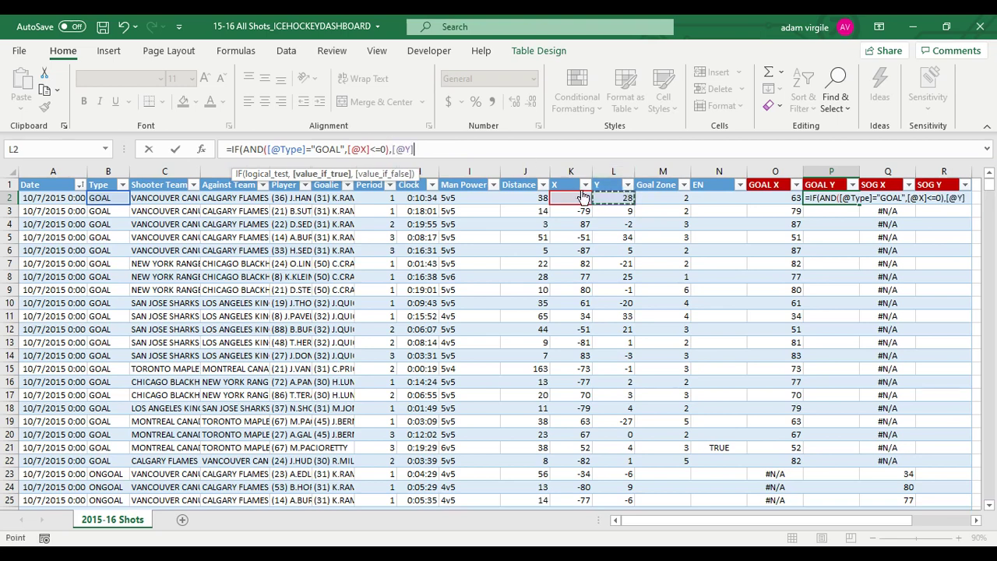
{"action": "type", "text": "*-"}
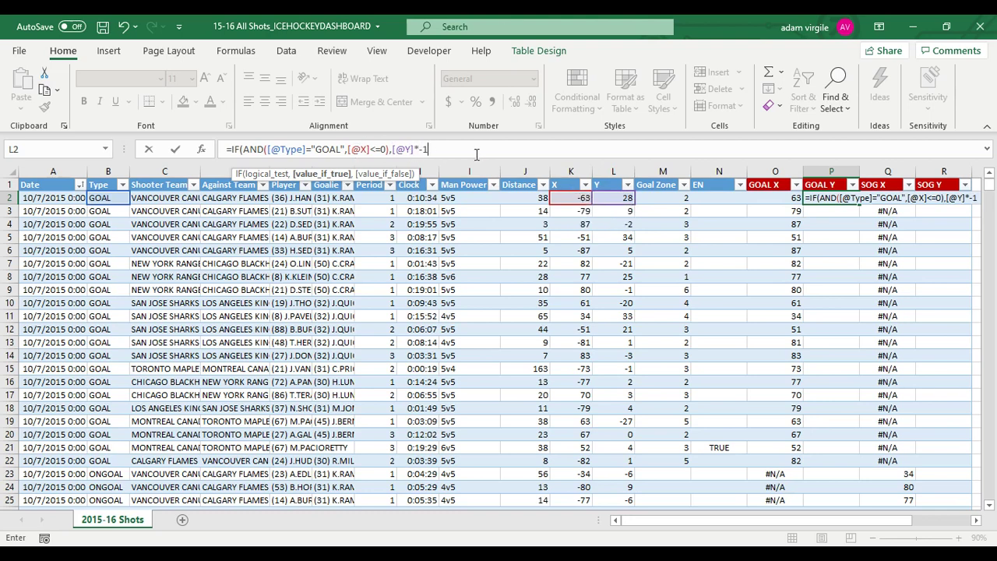
{"action": "type", "text": "1,"}
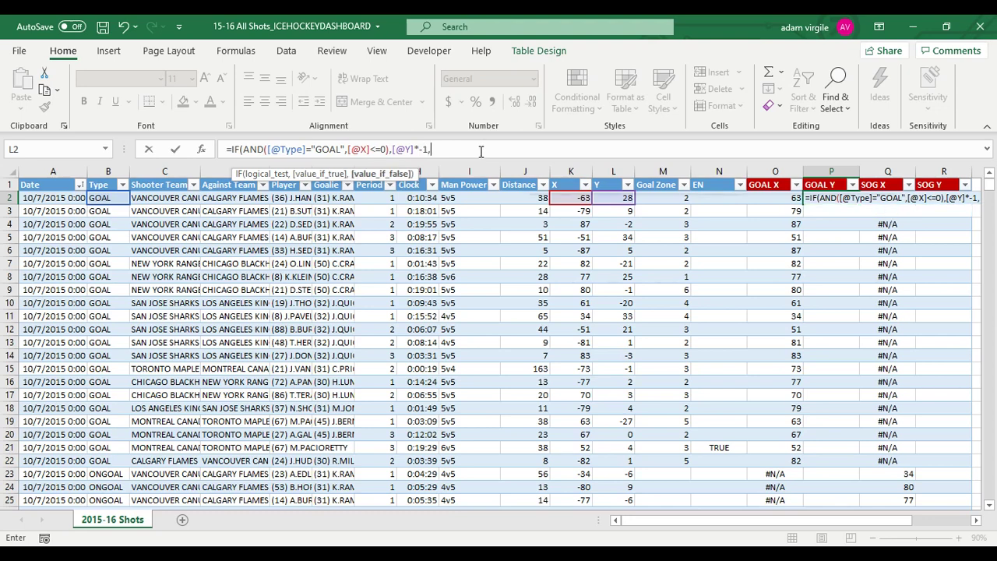
{"action": "type", "text": "IF("}
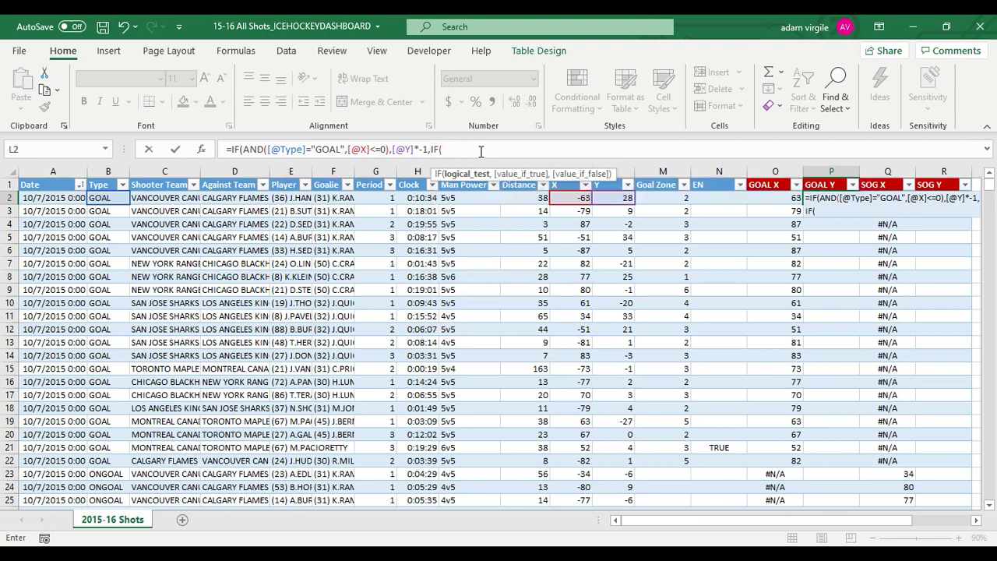
{"action": "type", "text": "AND("}
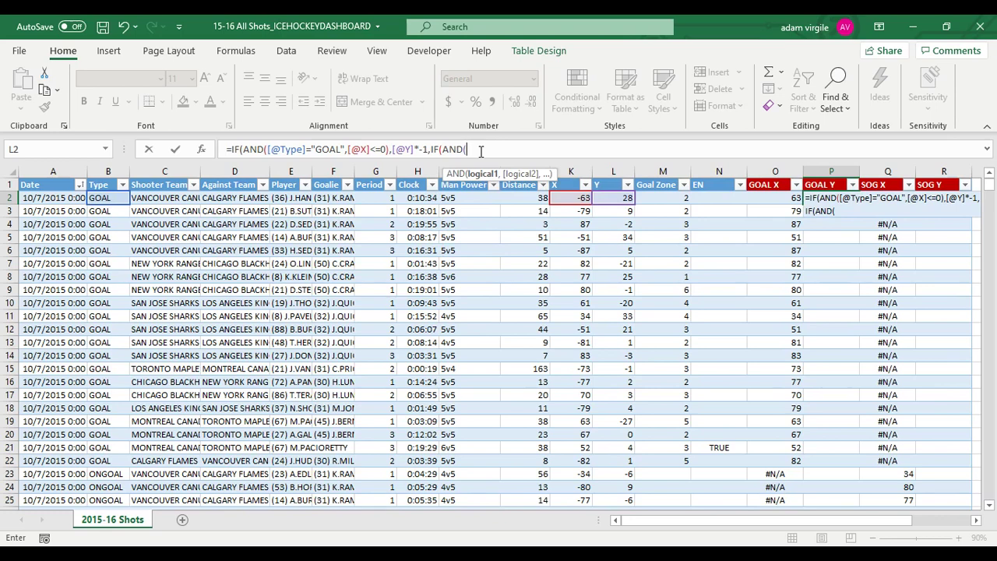
{"action": "type", "text": "[@Type"}
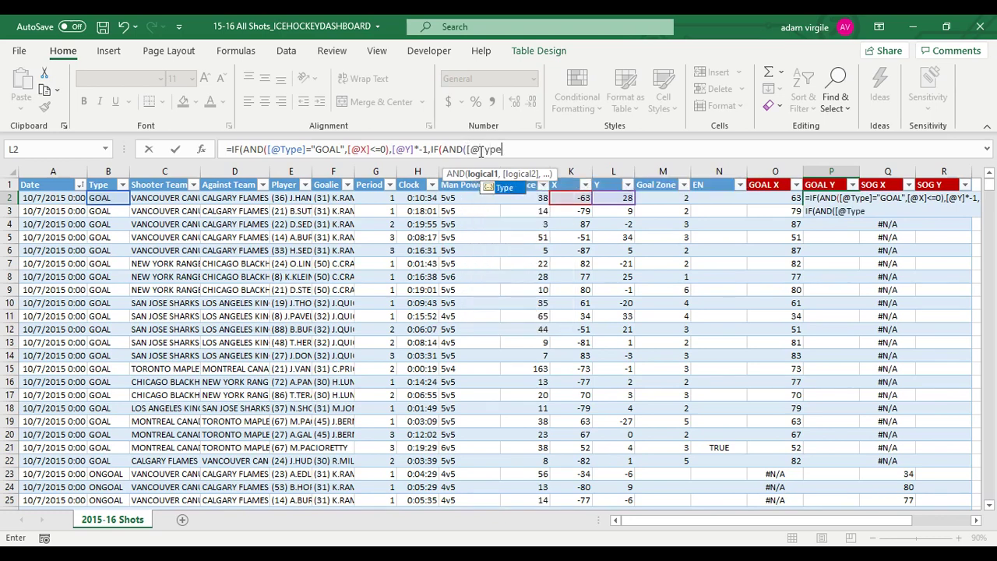
{"action": "key", "text": "Tab"}
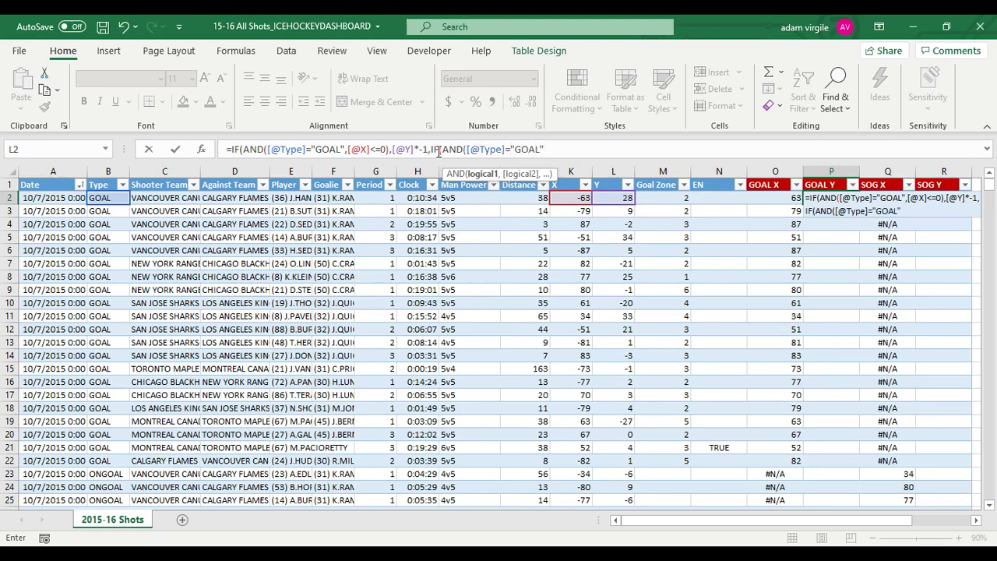
{"action": "type", "text": "=\"GOAL\","}
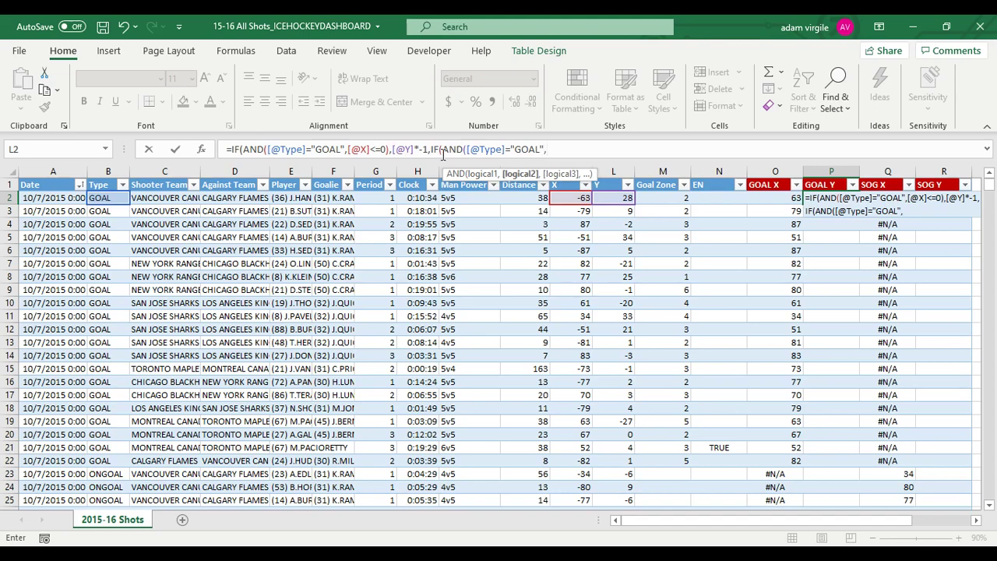
{"action": "left_click", "coordinate": [569, 197]}
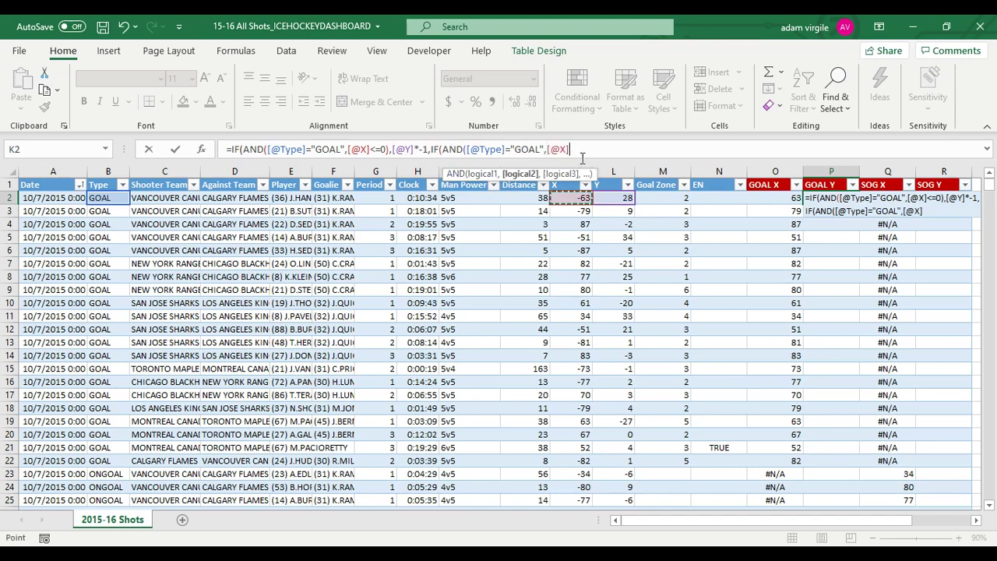
{"action": "type", "text": ">0)"}
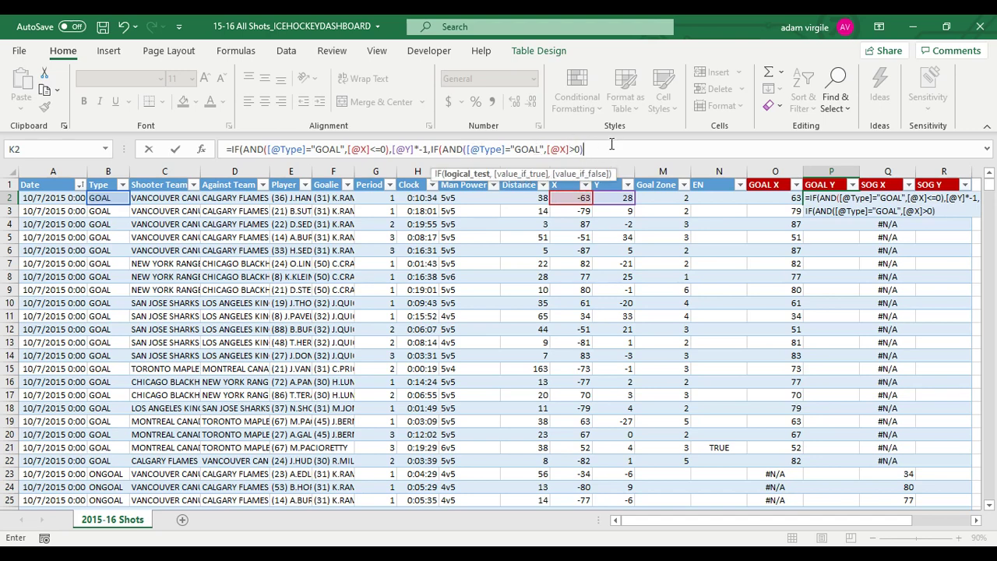
{"action": "type", "text": ","}
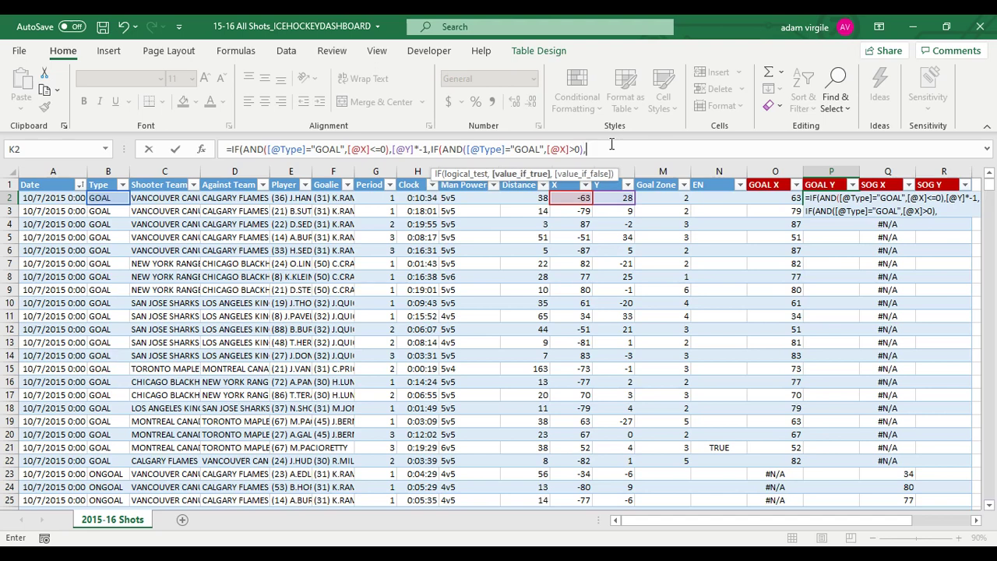
{"action": "left_click", "coordinate": [612, 200]}
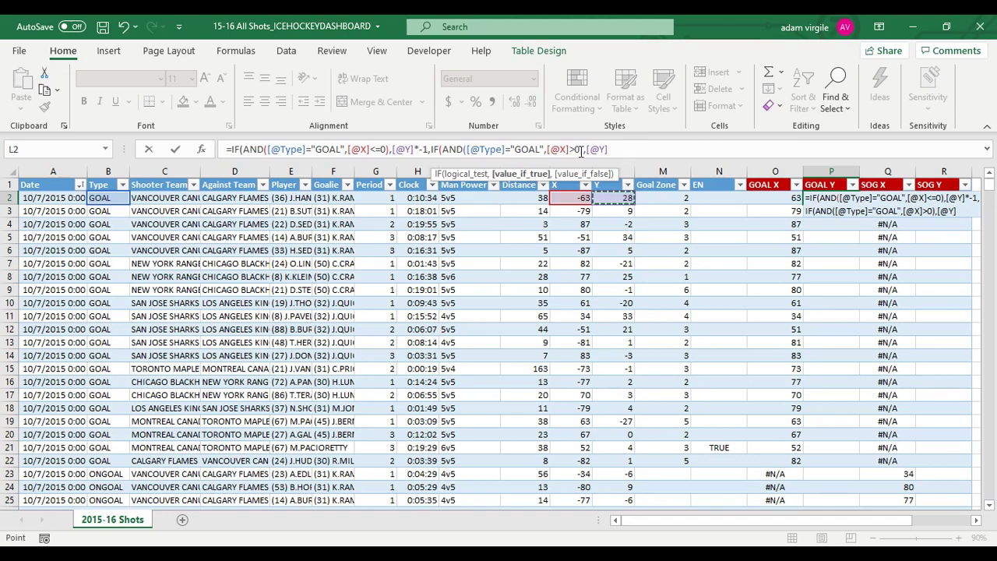
{"action": "left_click", "coordinate": [330, 150]}
{"action": "left_click", "coordinate": [378, 150]}
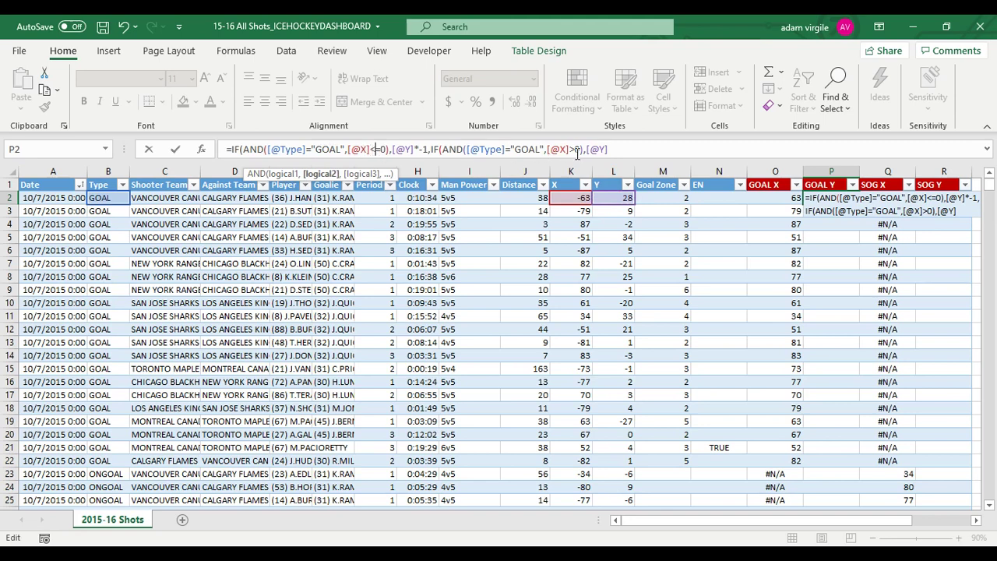
{"action": "left_click", "coordinate": [330, 149]}
{"action": "left_click", "coordinate": [611, 149]}
{"action": "type", "text": ","}
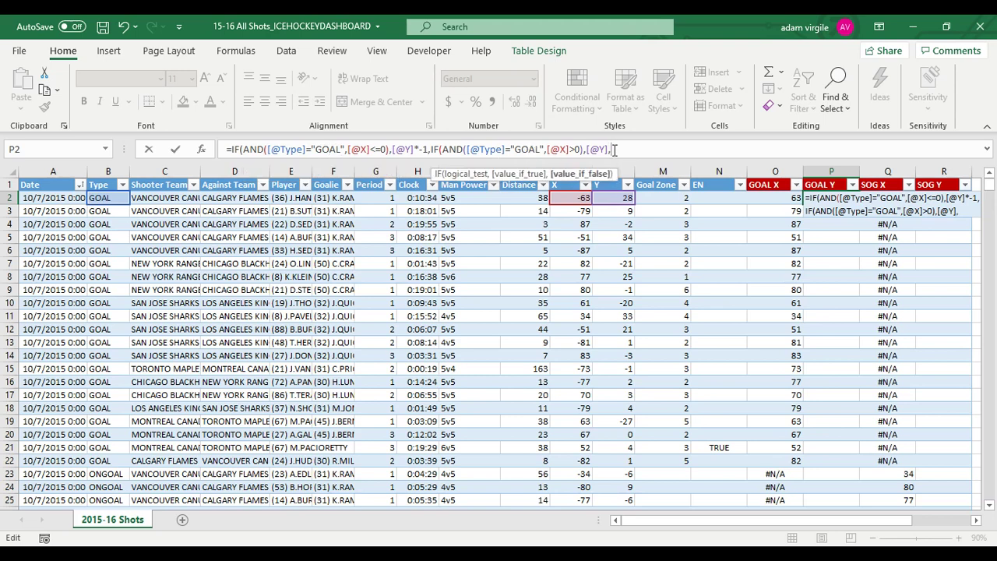
{"action": "type", "text": "NA("}
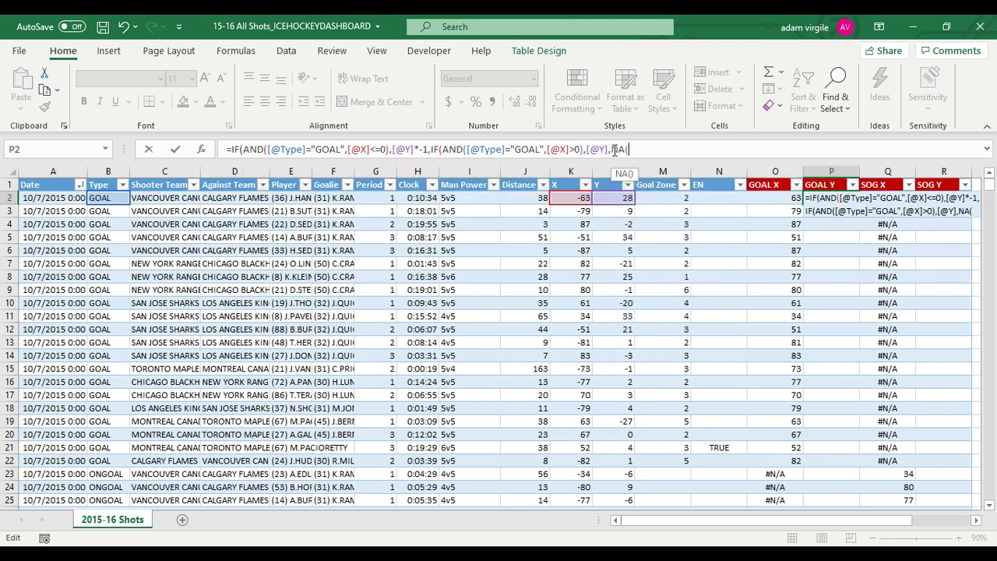
{"action": "type", "text": "))"}
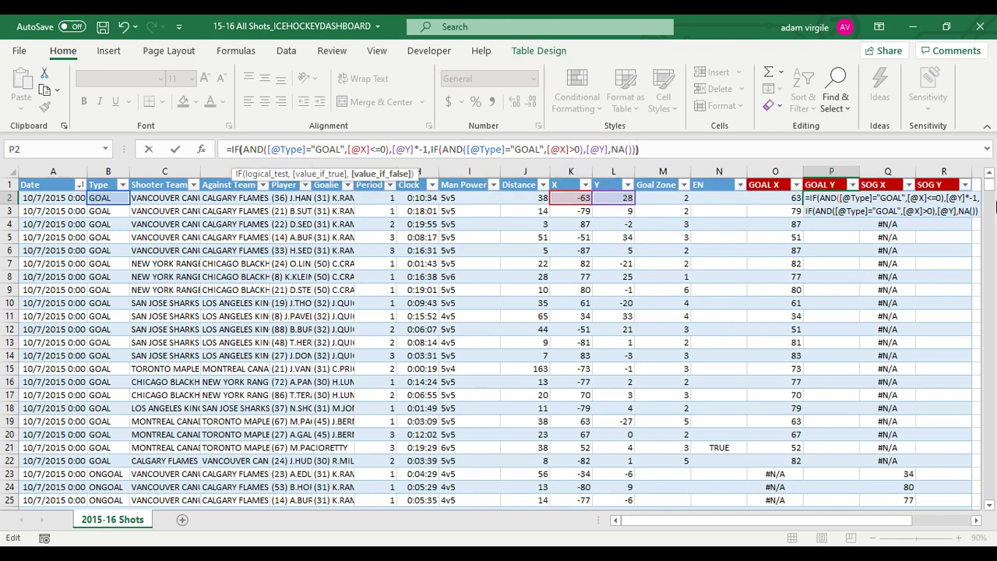
{"action": "type", "text": ")"}
{"action": "key", "text": "Return"}
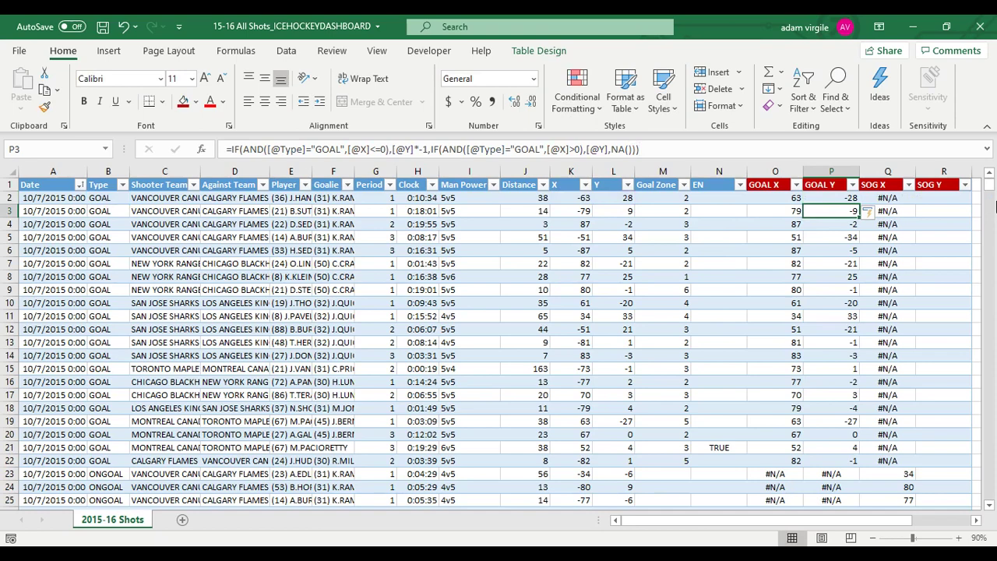
- Check GOAL X and GOAL Y results such as -28 and -9 against each shot's X value
{"action": "left_click", "coordinate": [764, 197]}
{"action": "left_click", "coordinate": [830, 201]}
{"action": "scroll", "coordinate": [817, 289], "scroll_direction": "down", "scroll_amount": 2}
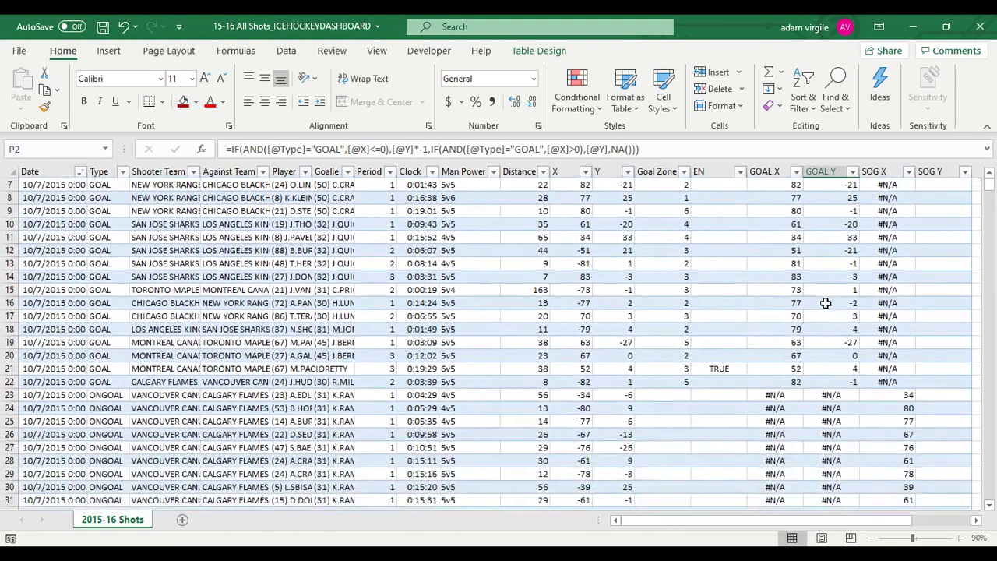
{"action": "scroll", "coordinate": [843, 399], "scroll_direction": "down", "scroll_amount": 3}
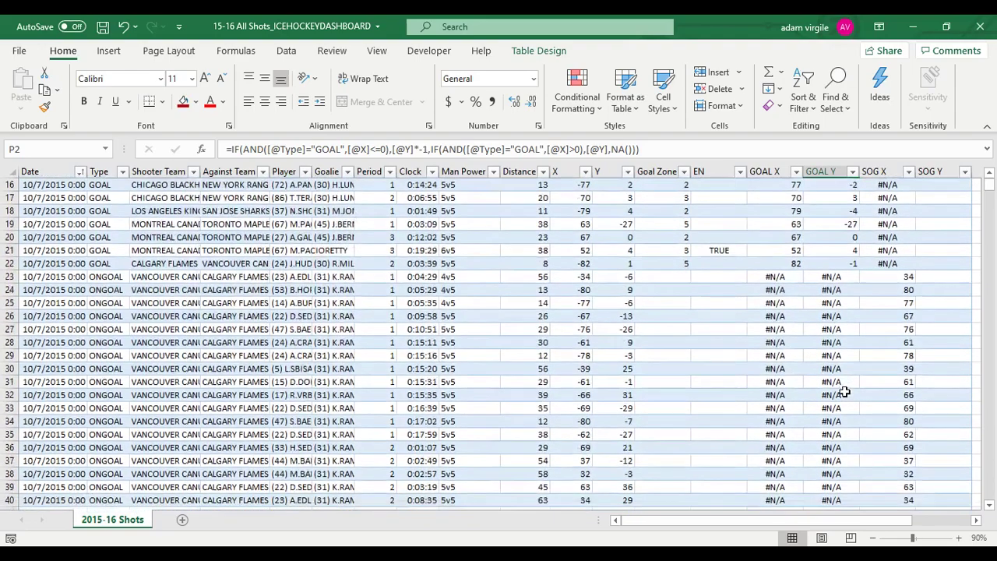
{"action": "scroll", "coordinate": [845, 389], "scroll_direction": "up", "scroll_amount": 5}
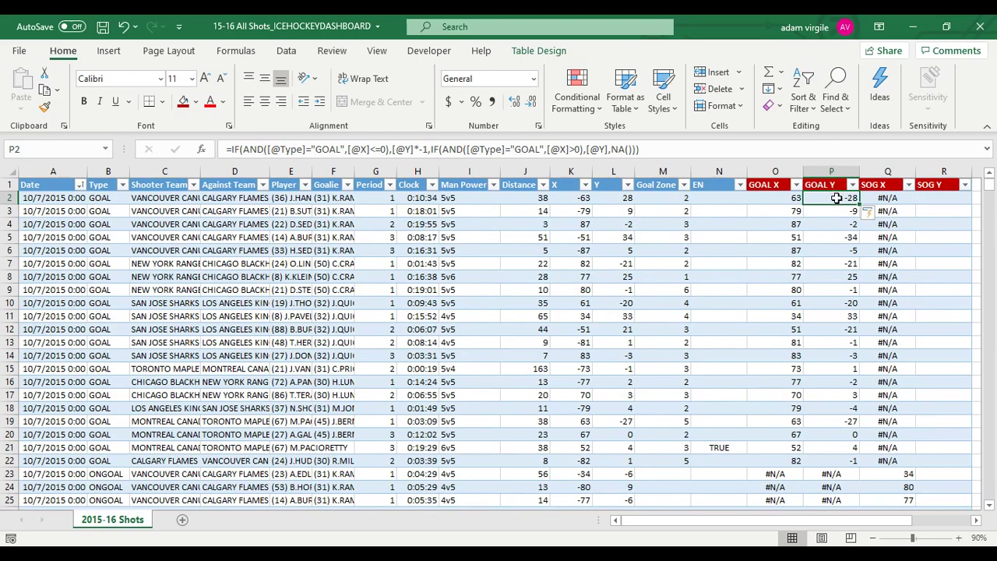
{"action": "left_click", "coordinate": [582, 197]}
{"action": "left_click", "coordinate": [826, 199]}
- Paste the GOAL Y formula into R2 and change both GOAL references to ONGOAL
{"action": "key", "text": "ctrl+c"}
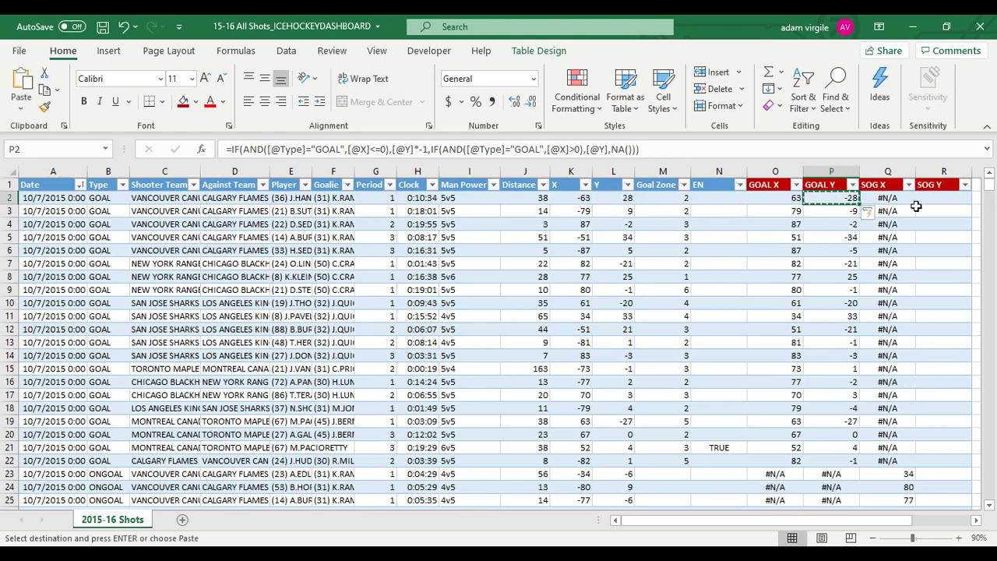
{"action": "left_click", "coordinate": [926, 198]}
{"action": "key", "text": "ctrl+v"}
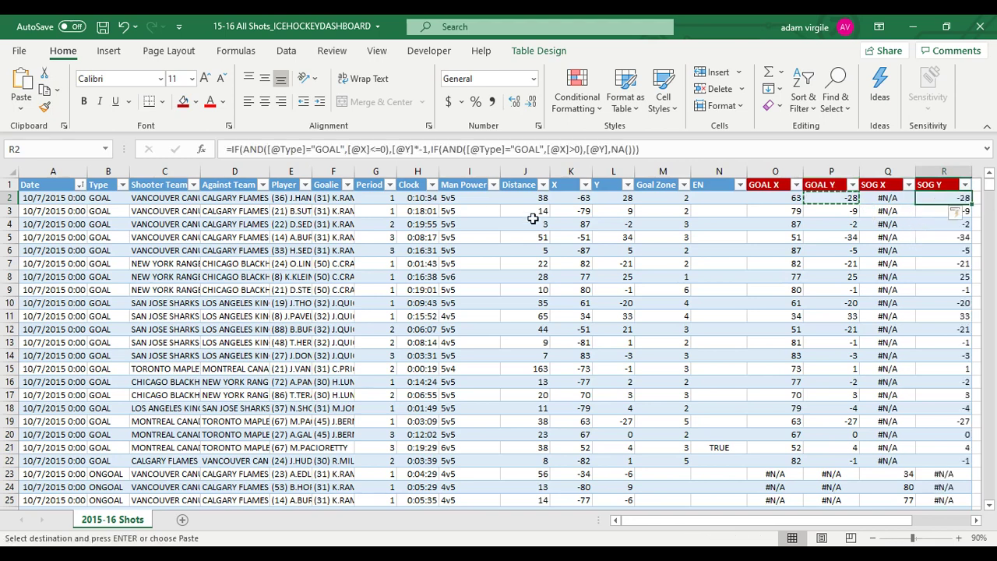
{"action": "left_click", "coordinate": [514, 149]}
{"action": "type", "text": "ON"}
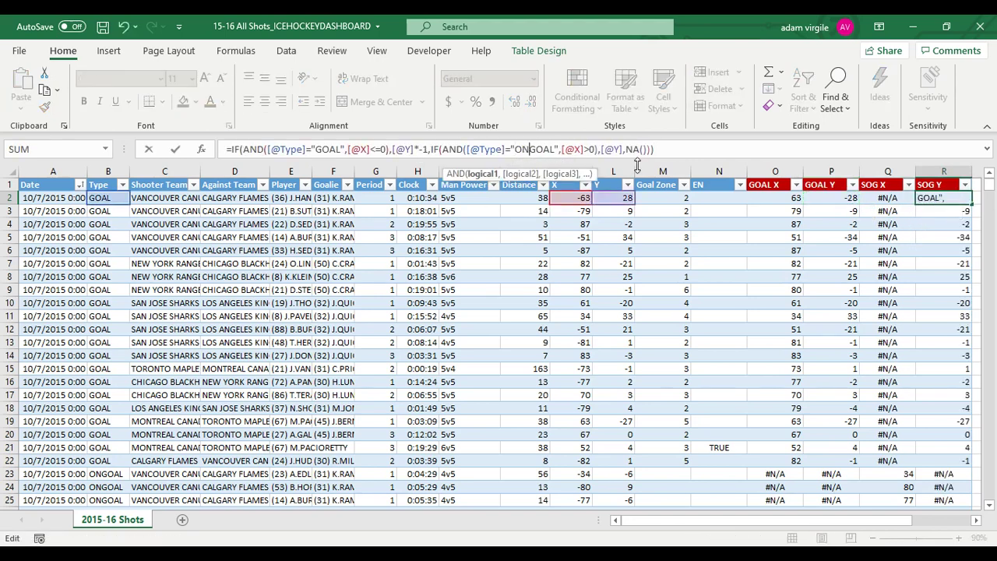
{"action": "left_click", "coordinate": [315, 149]}
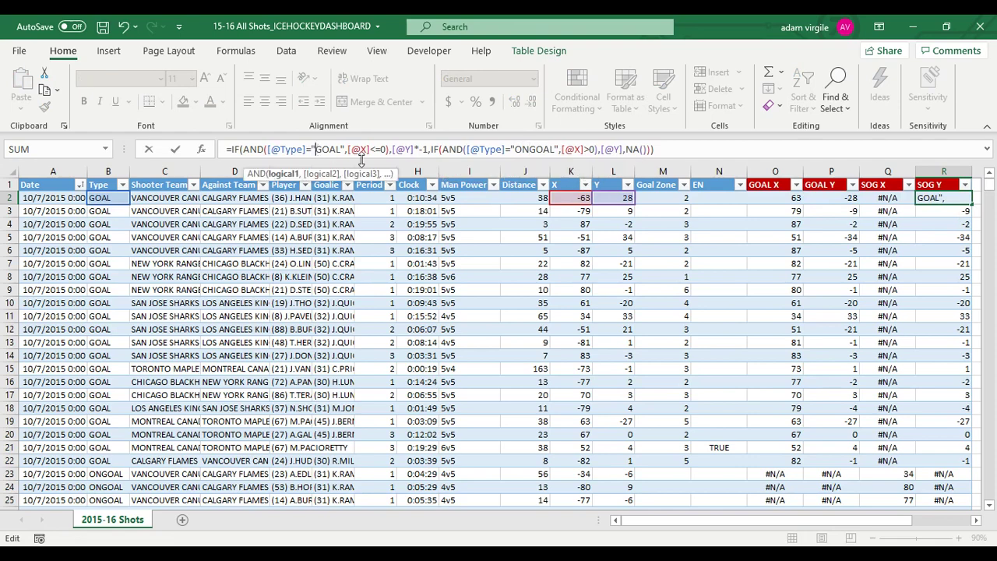
{"action": "type", "text": "ON"}
{"action": "key", "text": "Return"}
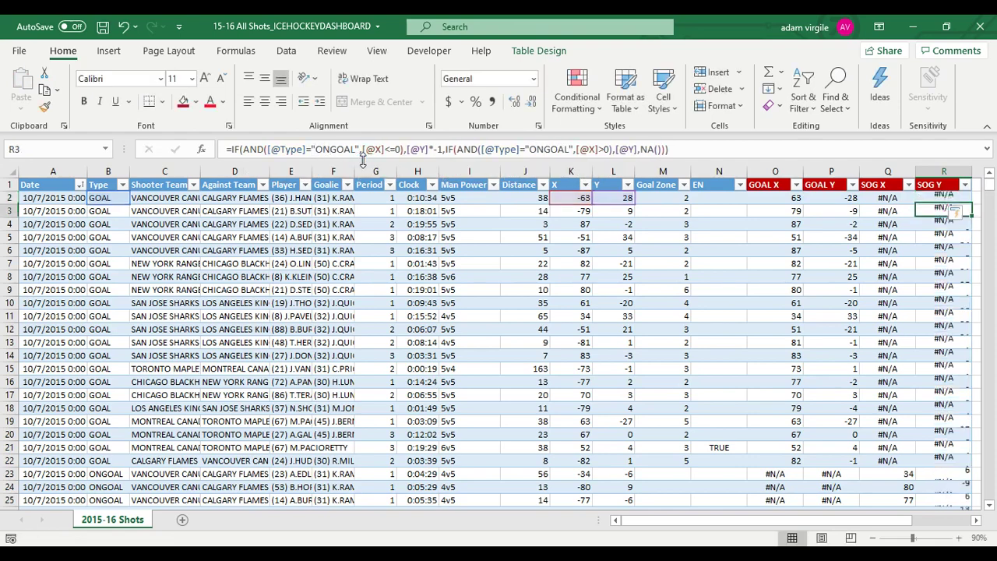
- Check the SOG X formula, then add a new blank worksheet
{"action": "left_click", "coordinate": [878, 318]}
{"action": "scroll", "coordinate": [878, 332], "scroll_direction": "down", "scroll_amount": 3}
{"action": "scroll", "coordinate": [878, 342], "scroll_direction": "up", "scroll_amount": 3}
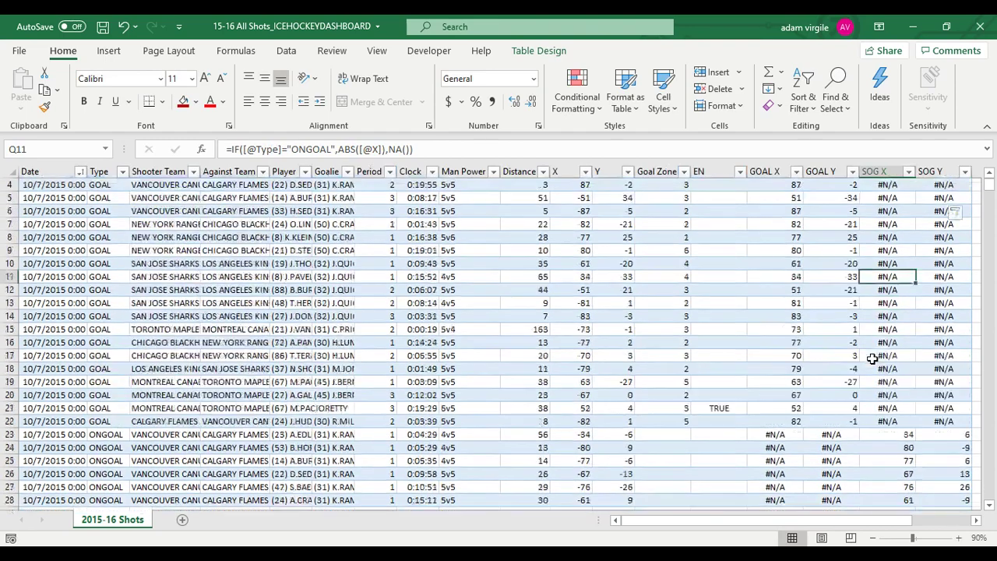
{"action": "left_click_drag", "start_coordinate": [720, 523], "coordinate": [749, 524]}
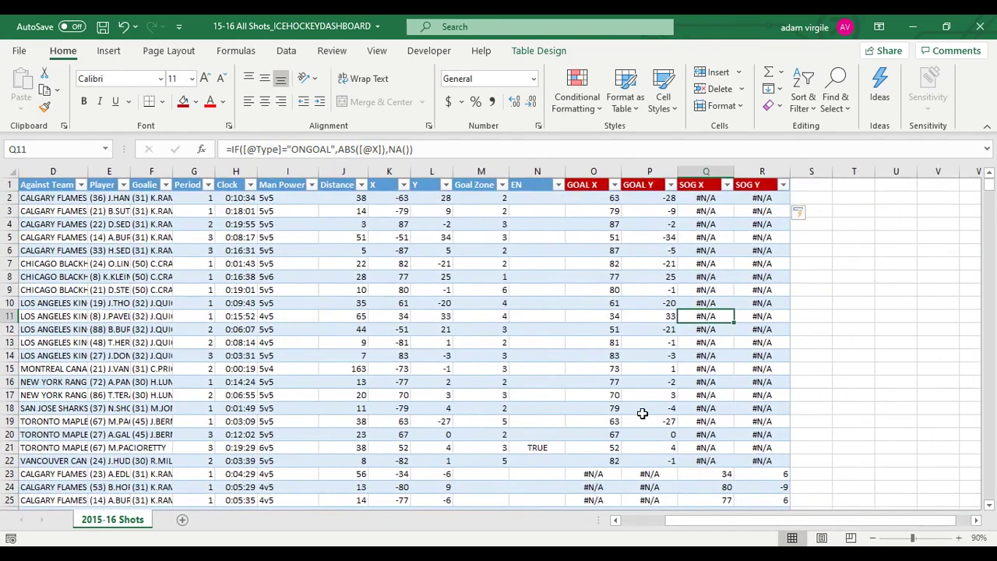
{"action": "left_click", "coordinate": [181, 520]}
- Rename the new worksheet tab to 'Shot Chart'
{"action": "left_click", "coordinate": [145, 523]}
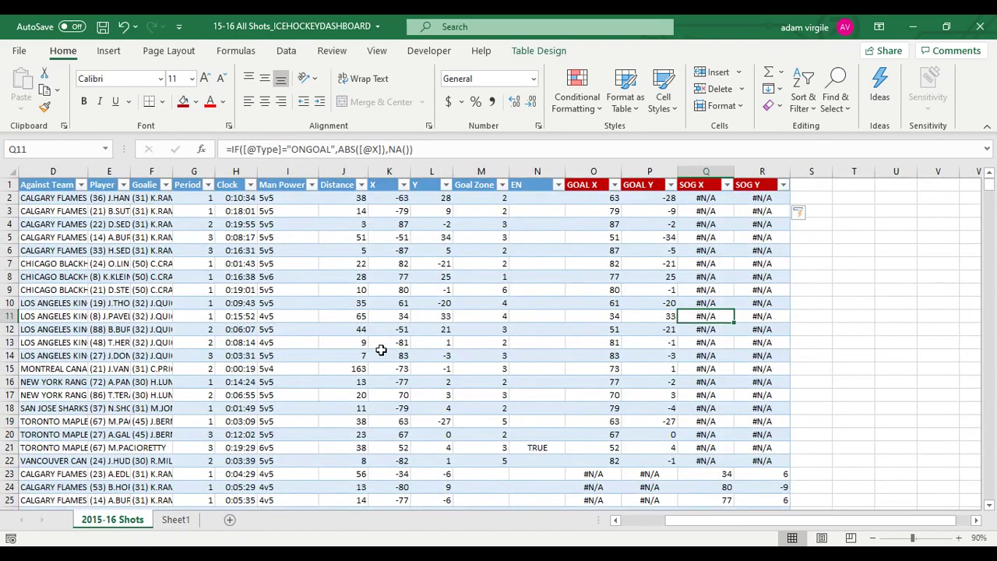
{"action": "left_click", "coordinate": [174, 522]}
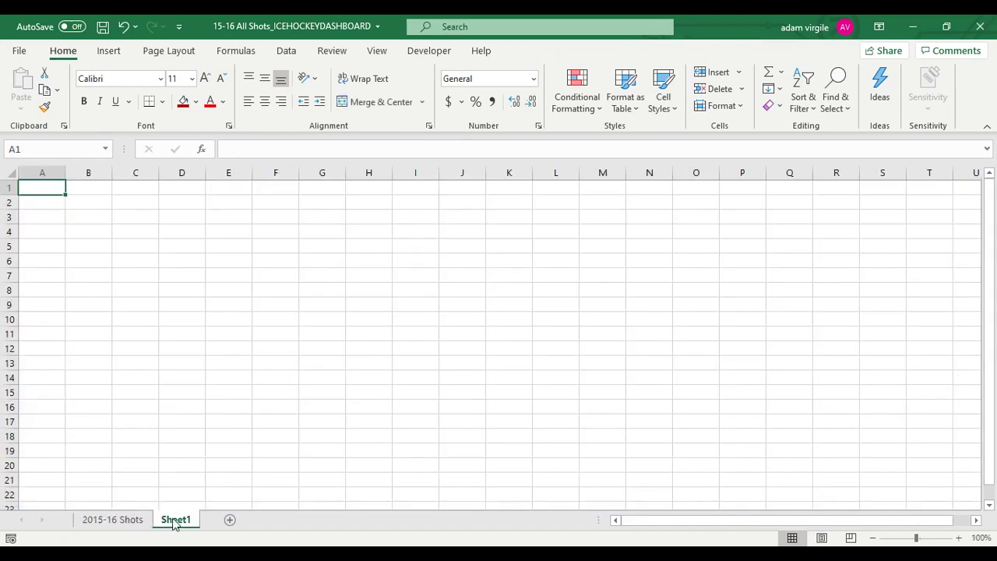
{"action": "double_click", "coordinate": [176, 520]}
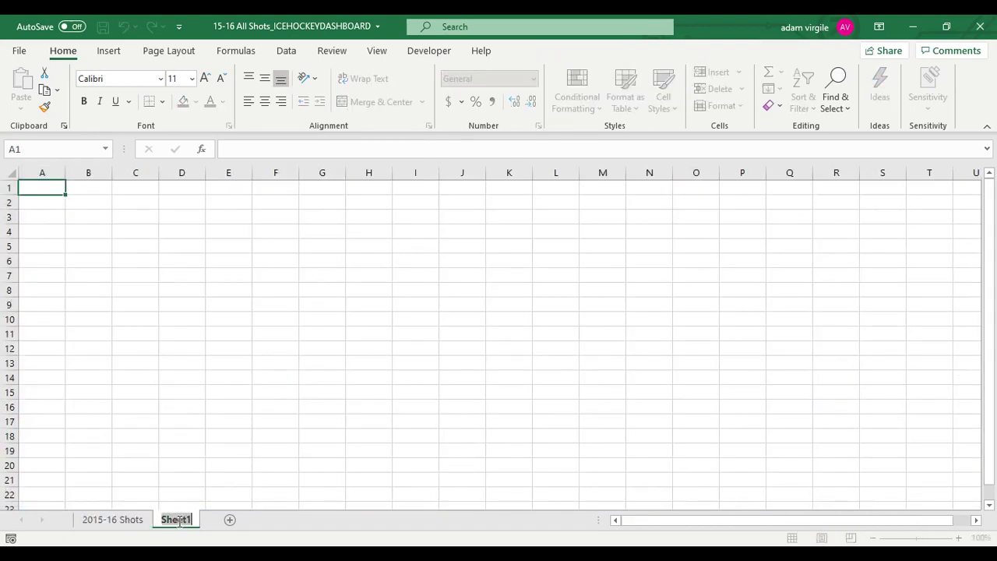
{"action": "type", "text": "Shot Ch"}
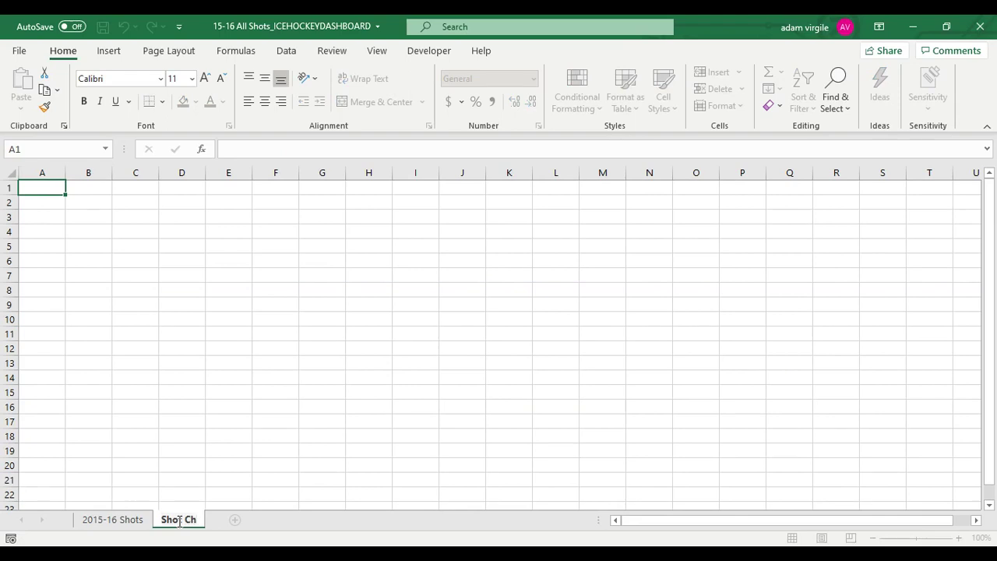
{"action": "type", "text": "art"}
{"action": "key", "text": "Return"}
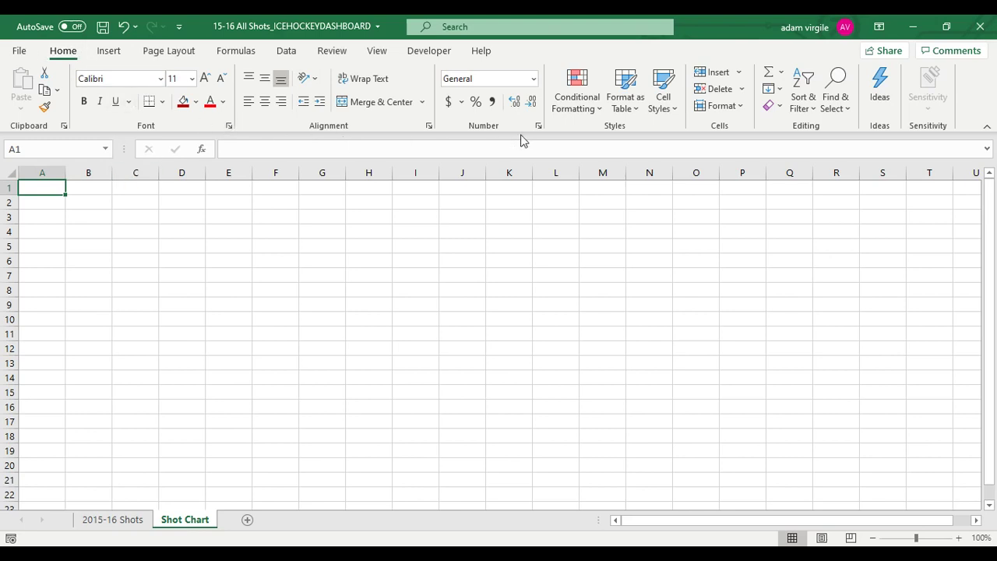
- Insert an empty Scatter chart and move it slightly up on the sheet
{"action": "left_click", "coordinate": [111, 52]}
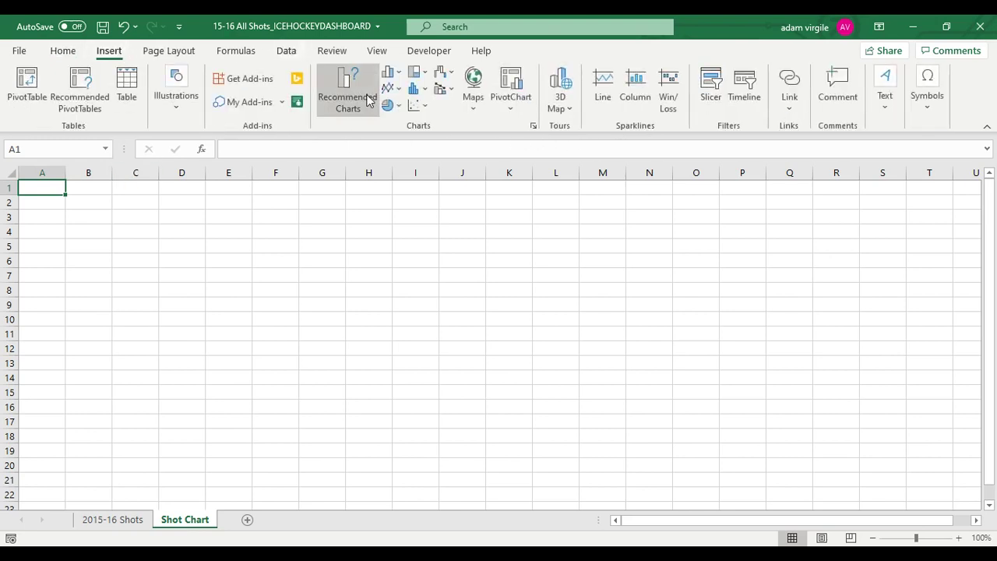
{"action": "left_click", "coordinate": [397, 72]}
{"action": "left_click", "coordinate": [398, 91]}
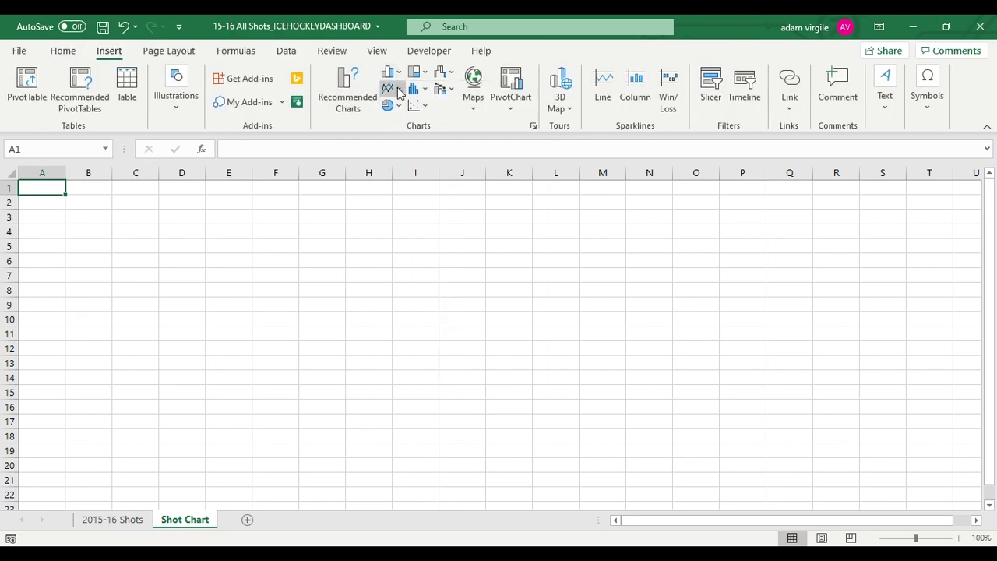
{"action": "left_click", "coordinate": [423, 105]}
{"action": "left_click", "coordinate": [424, 157]}
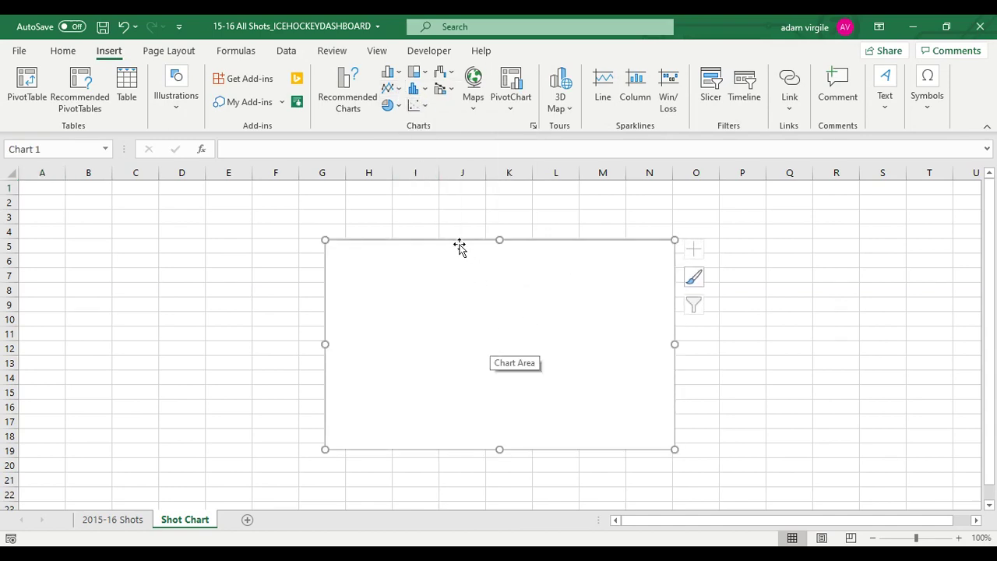
{"action": "left_click_drag", "start_coordinate": [460, 246], "coordinate": [465, 220]}
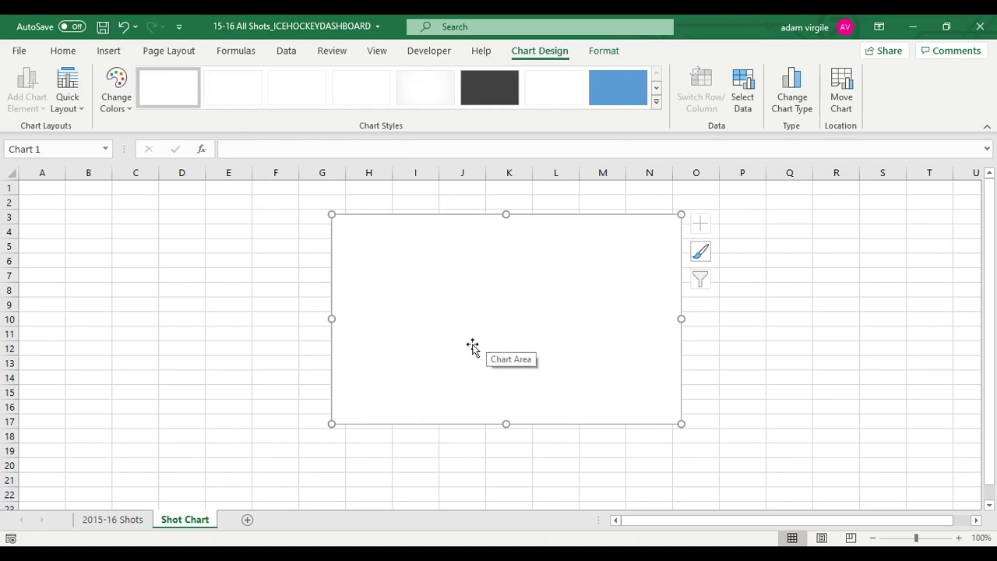
- Fill the empty chart's area with the fossil-fish picture texture via Format Chart Area
{"action": "right_click", "coordinate": [482, 306]}
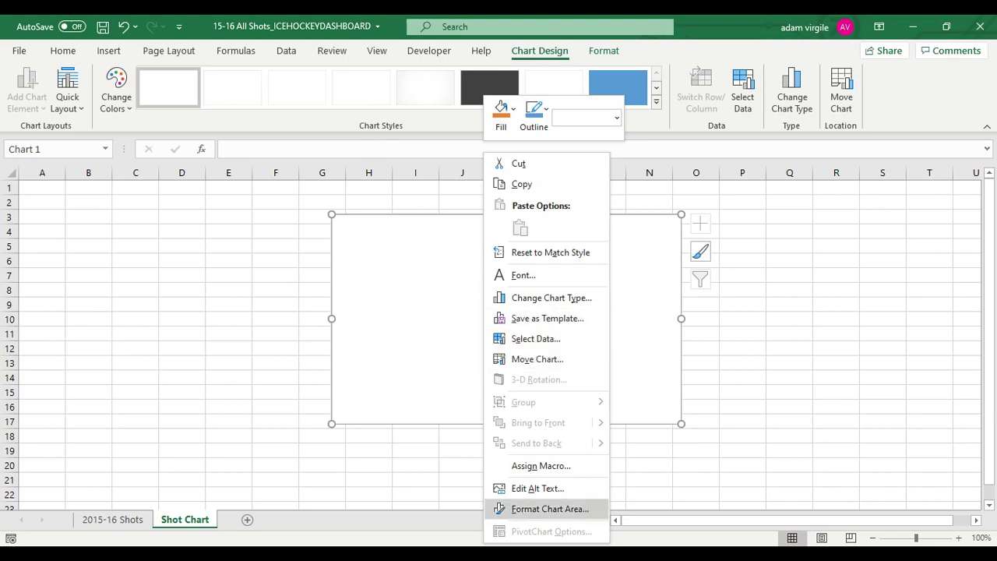
{"action": "left_click", "coordinate": [550, 509]}
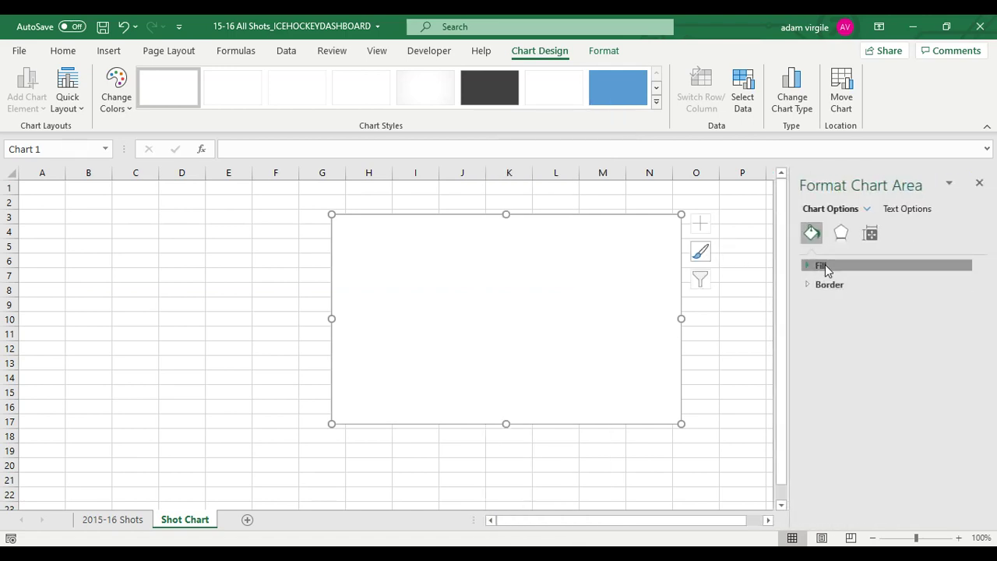
{"action": "left_click", "coordinate": [827, 268]}
{"action": "left_click", "coordinate": [821, 335]}
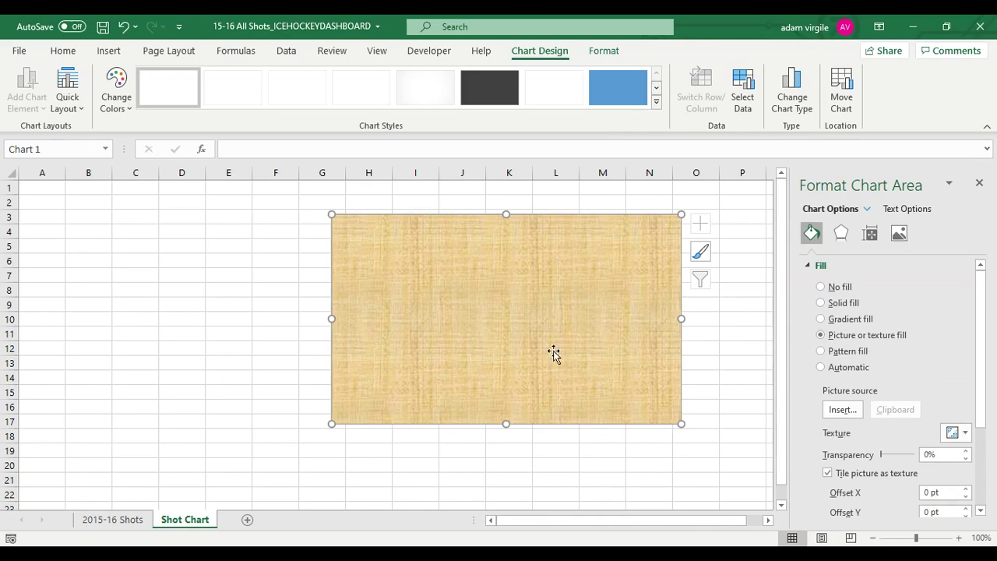
{"action": "left_click", "coordinate": [962, 432]}
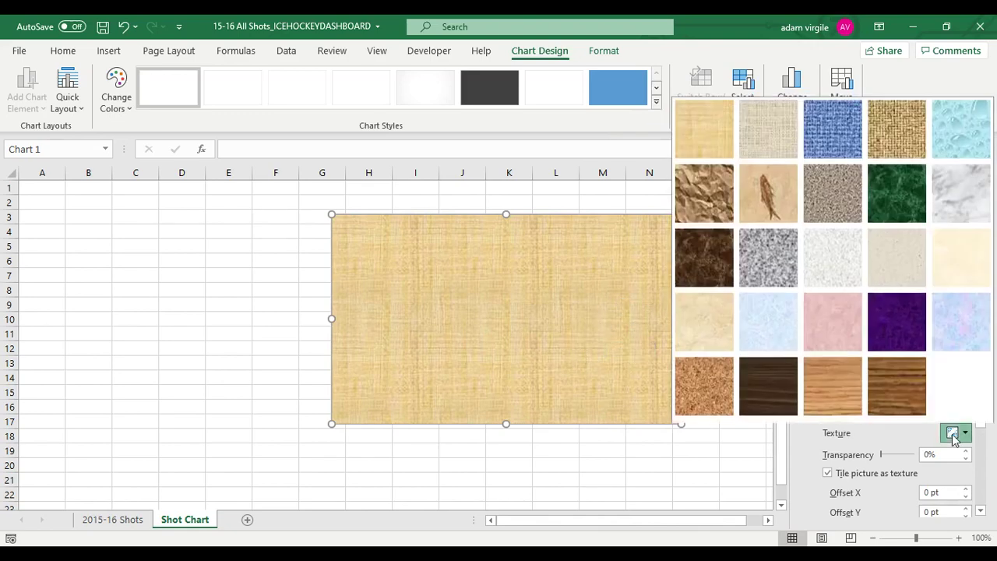
{"action": "left_click", "coordinate": [772, 189]}
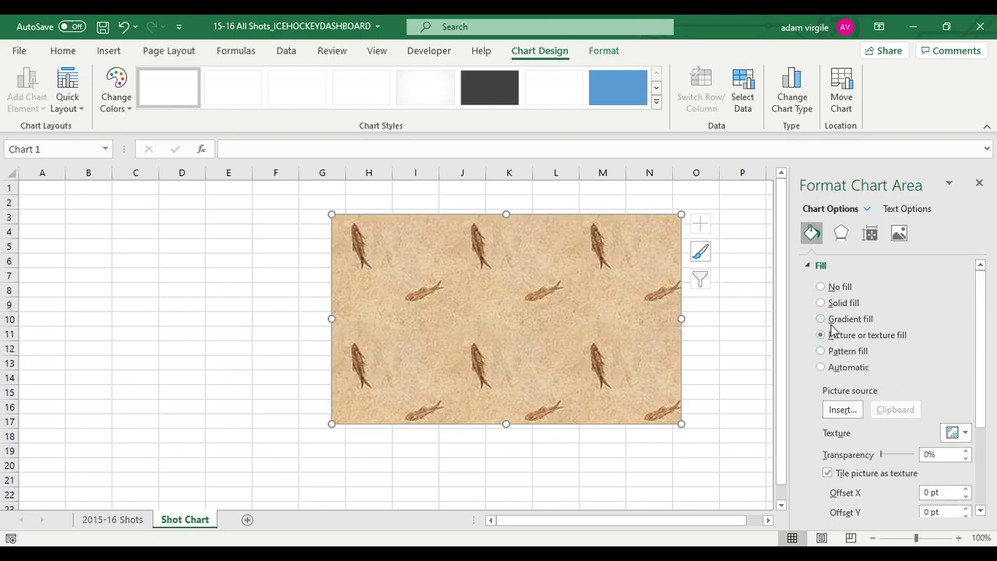
- Use the Desktop image 120px-Half_ice_hockey_rink as the chart's picture fill
{"action": "left_click", "coordinate": [838, 417]}
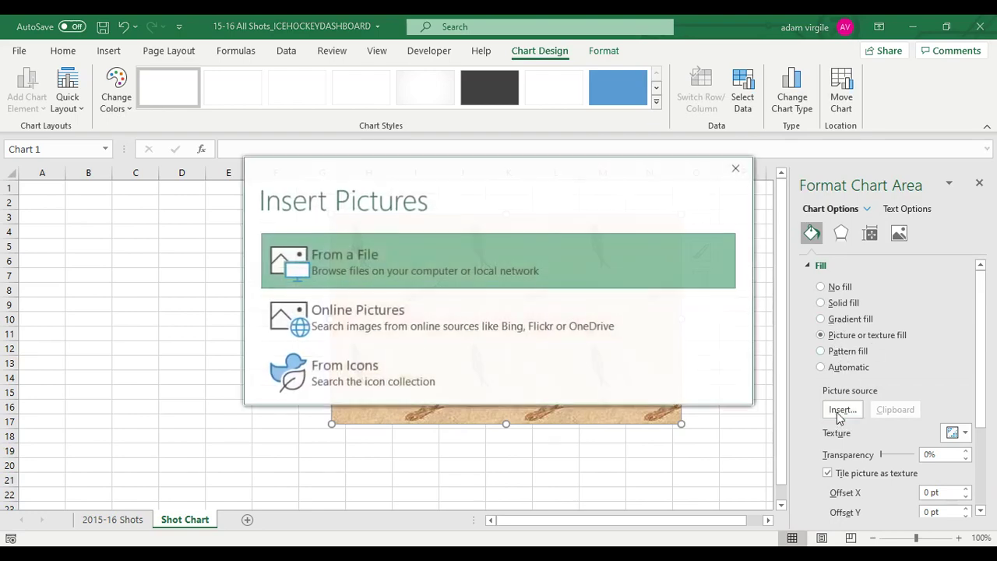
{"action": "left_click", "coordinate": [344, 261]}
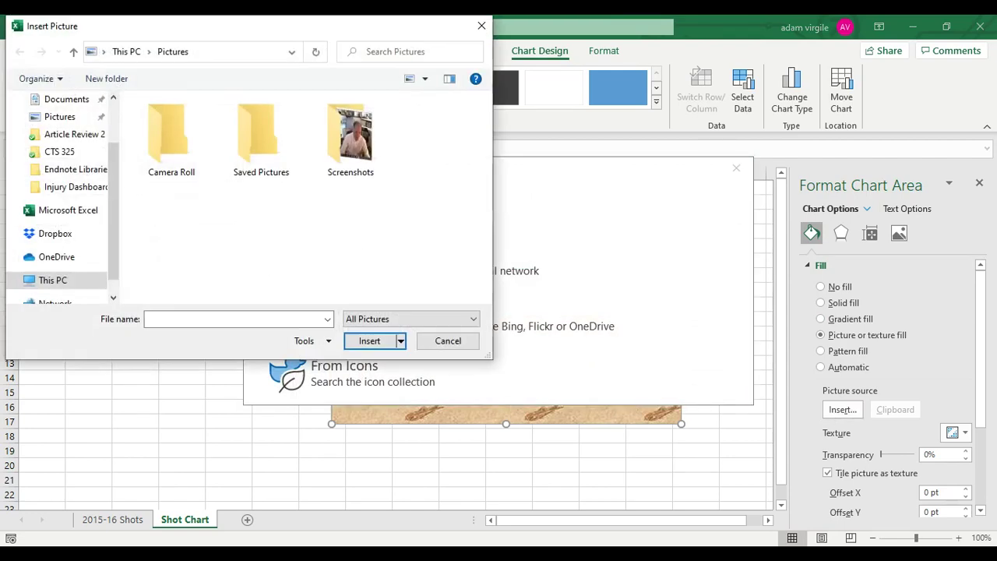
{"action": "scroll", "coordinate": [63, 195], "scroll_direction": "up", "scroll_amount": 3}
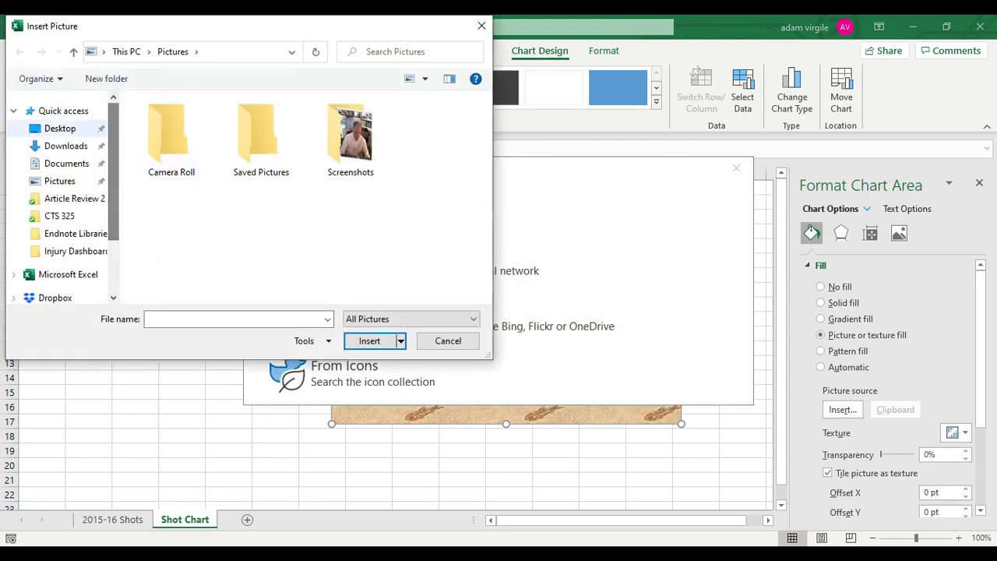
{"action": "left_click", "coordinate": [60, 128]}
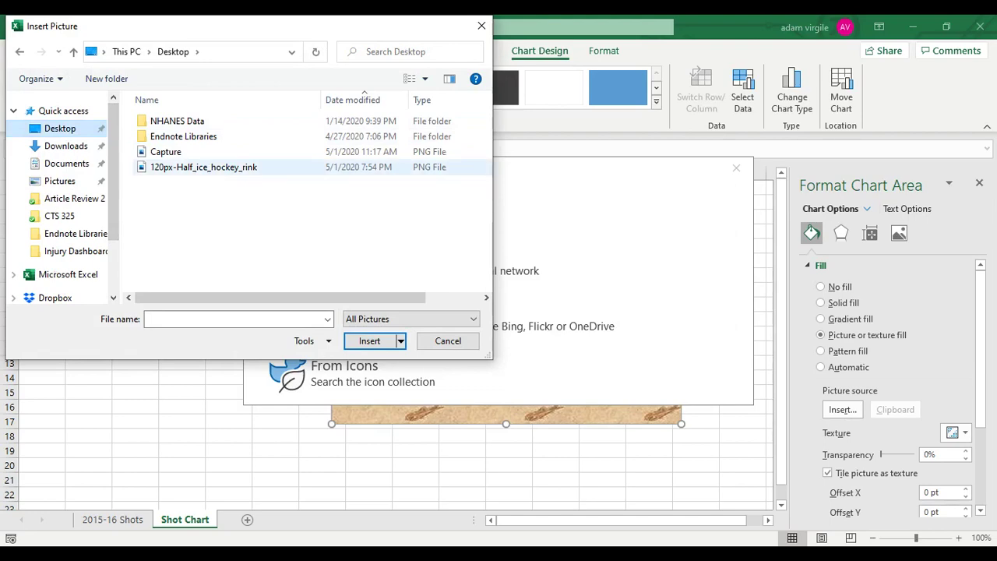
{"action": "double_click", "coordinate": [219, 167]}
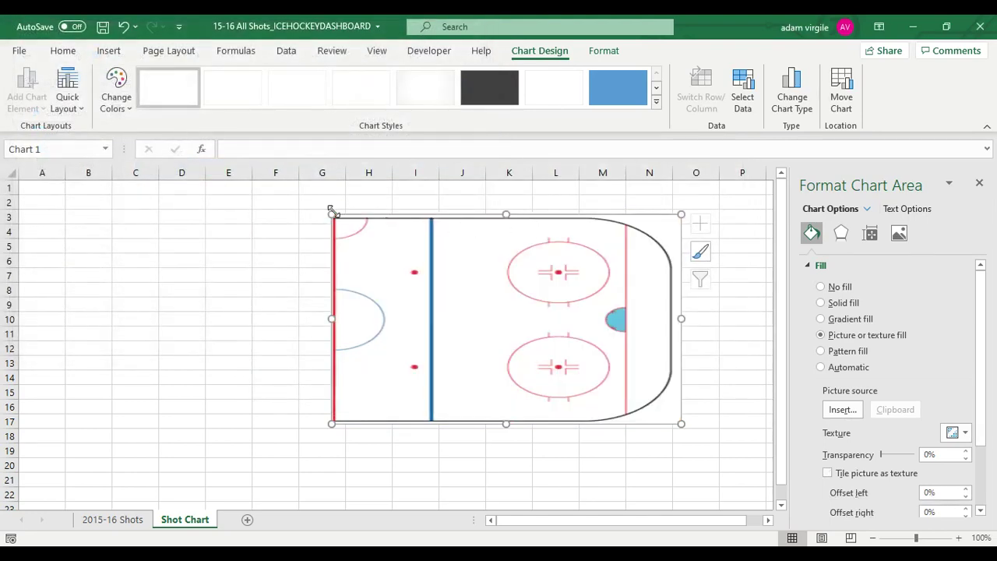
- Resize the rink chart larger and move it right and up on the sheet
{"action": "left_click_drag", "start_coordinate": [332, 211], "coordinate": [321, 186]}
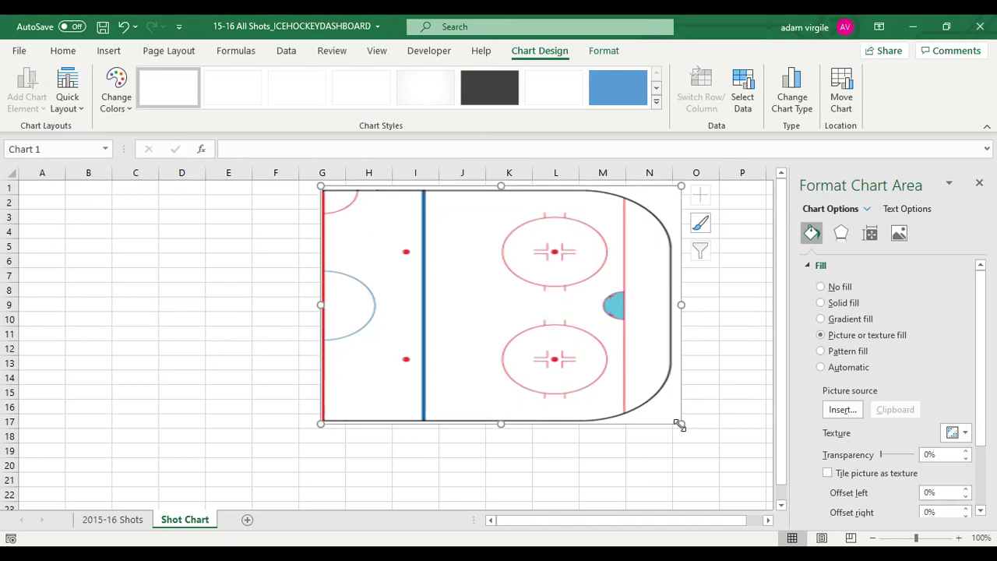
{"action": "left_click_drag", "start_coordinate": [679, 424], "coordinate": [690, 470]}
{"action": "left_click_drag", "start_coordinate": [506, 470], "coordinate": [500, 489]}
{"action": "left_click_drag", "start_coordinate": [525, 263], "coordinate": [537, 260]}
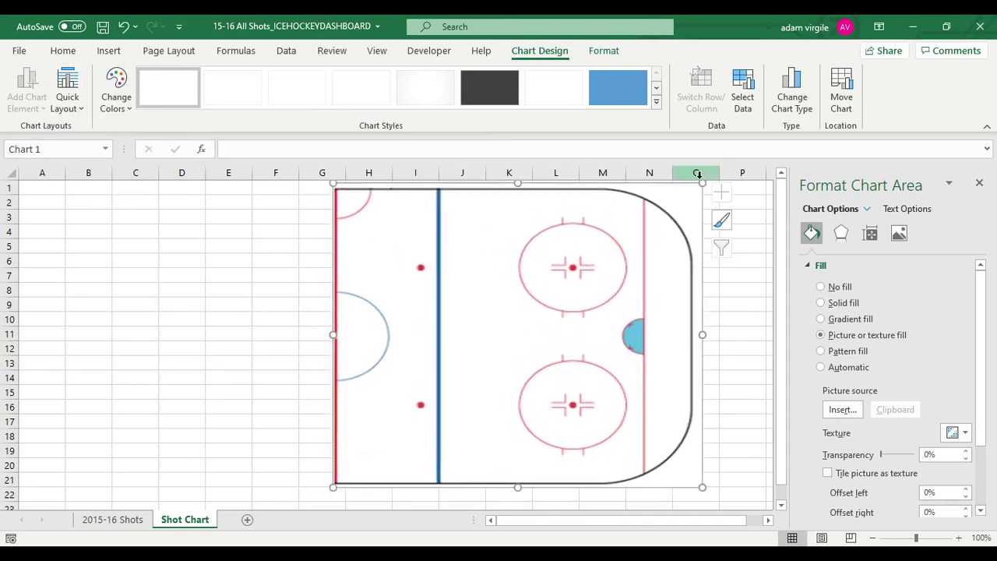
{"action": "left_click_drag", "start_coordinate": [700, 179], "coordinate": [640, 216]}
{"action": "left_click_drag", "start_coordinate": [569, 283], "coordinate": [634, 250]}
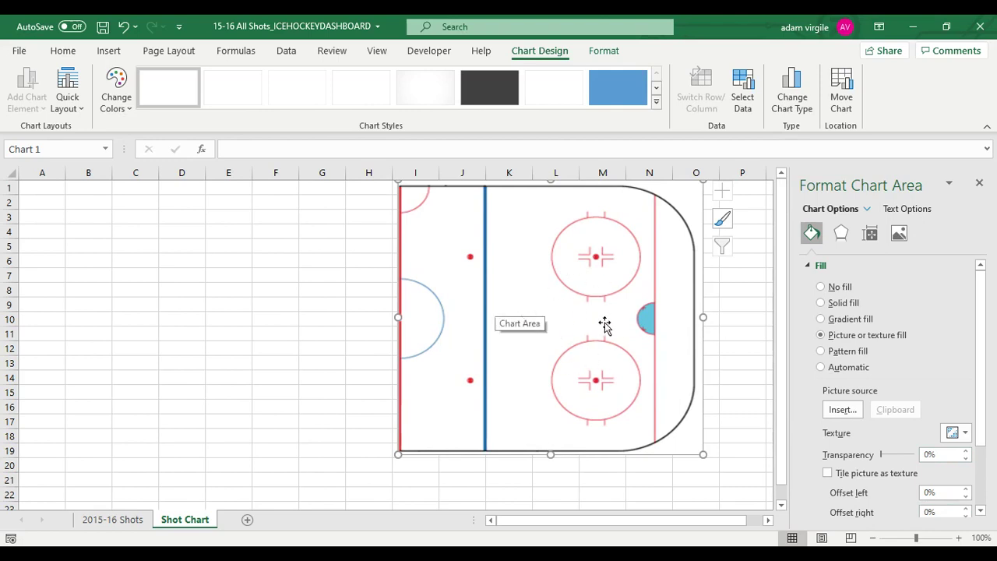
- Set the rink background picture's transparency to 50%
{"action": "left_click_drag", "start_coordinate": [934, 458], "coordinate": [901, 460]}
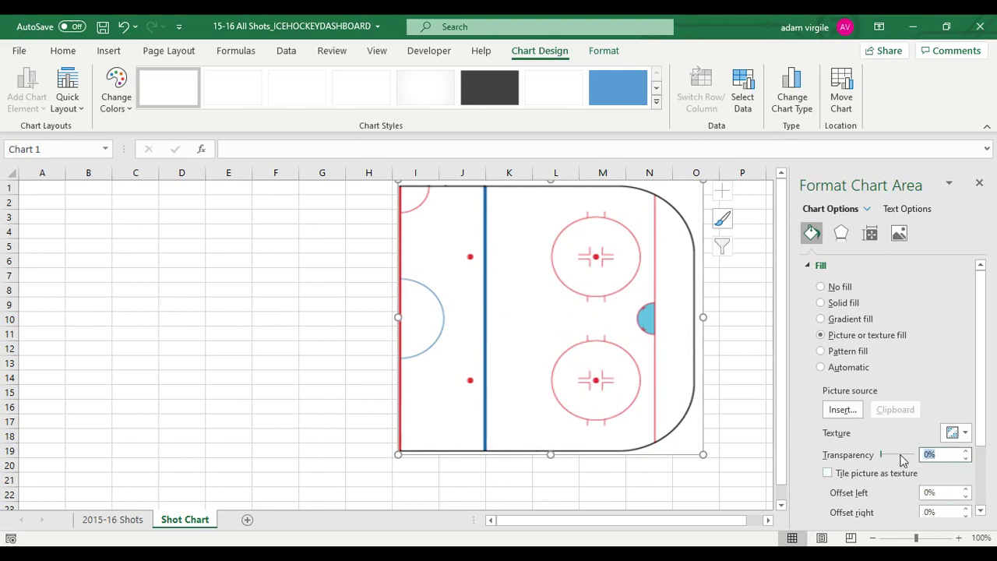
{"action": "type", "text": "50"}
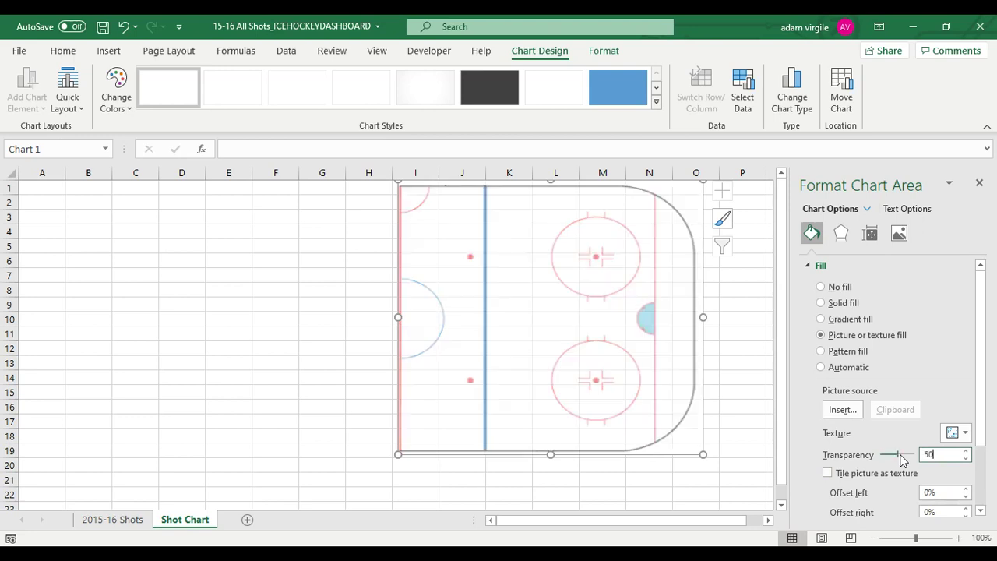
{"action": "left_click", "coordinate": [568, 253]}
{"action": "left_click", "coordinate": [43, 191]}
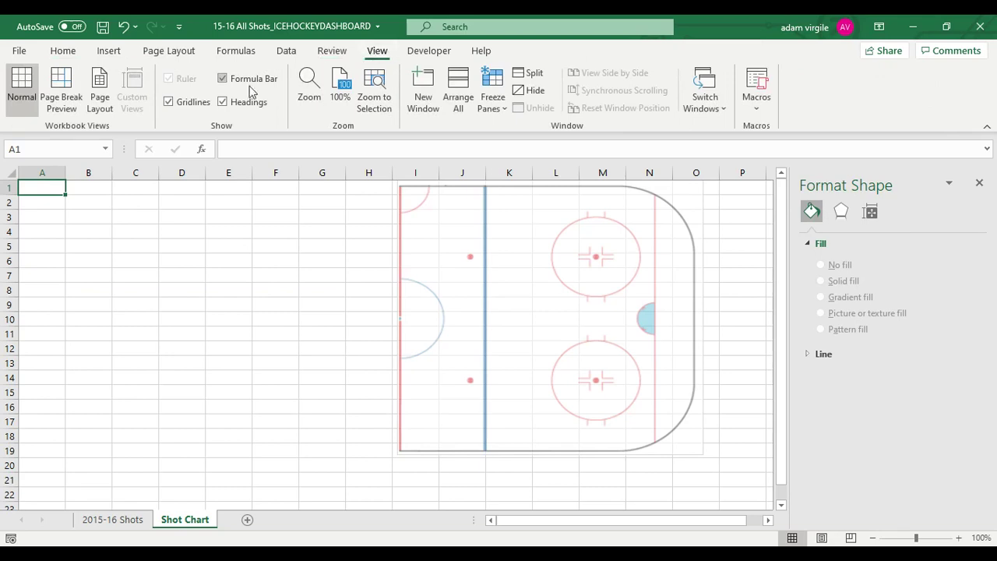
- Turn off sheet gridlines and nudge the rink chart slightly down
{"action": "left_click", "coordinate": [187, 109]}
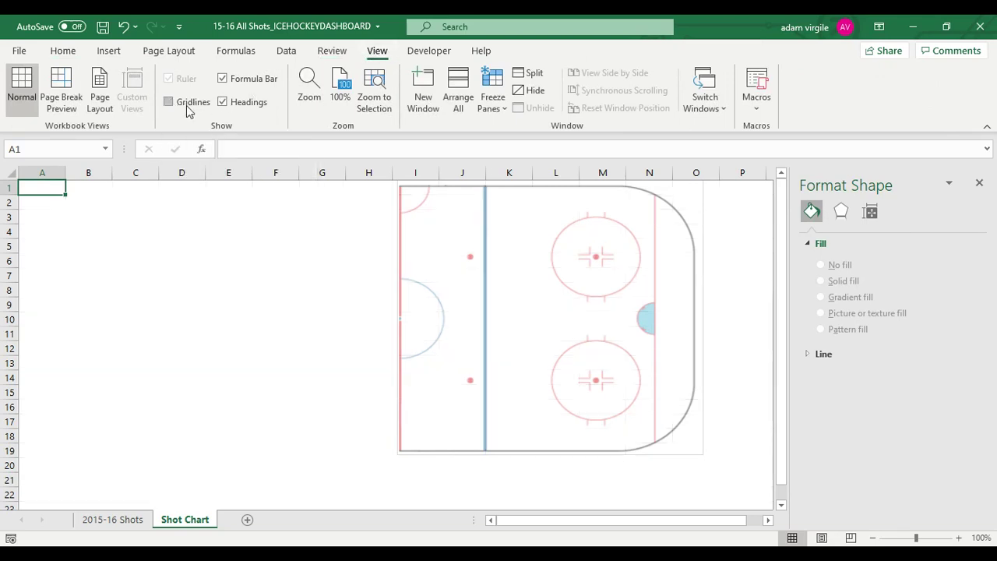
{"action": "left_click", "coordinate": [563, 311]}
{"action": "left_click_drag", "start_coordinate": [703, 281], "coordinate": [701, 291]}
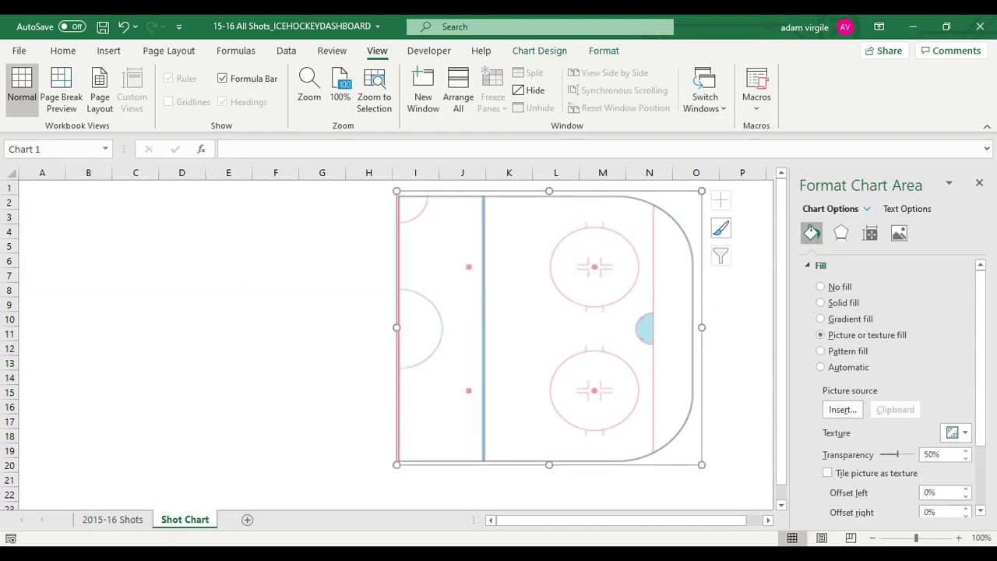
- Add a new chart series named Goals in Select Data and start picking its X values
{"action": "right_click", "coordinate": [522, 315]}
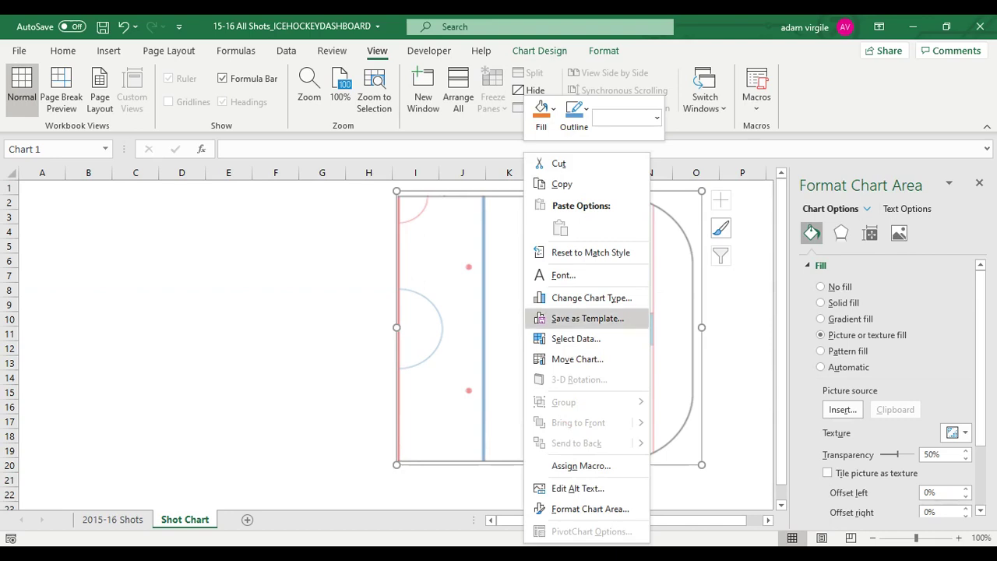
{"action": "left_click", "coordinate": [577, 337]}
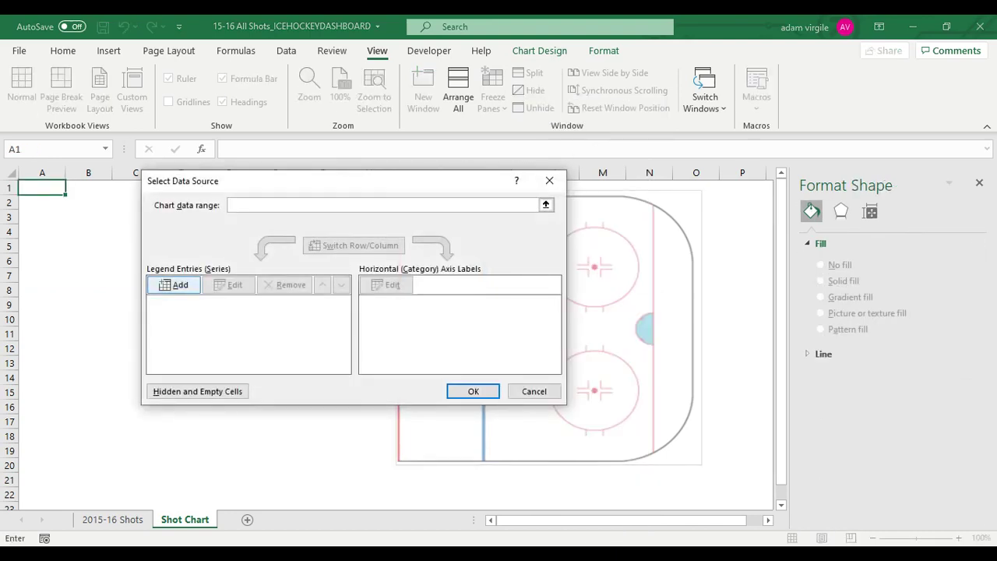
{"action": "left_click", "coordinate": [178, 285]}
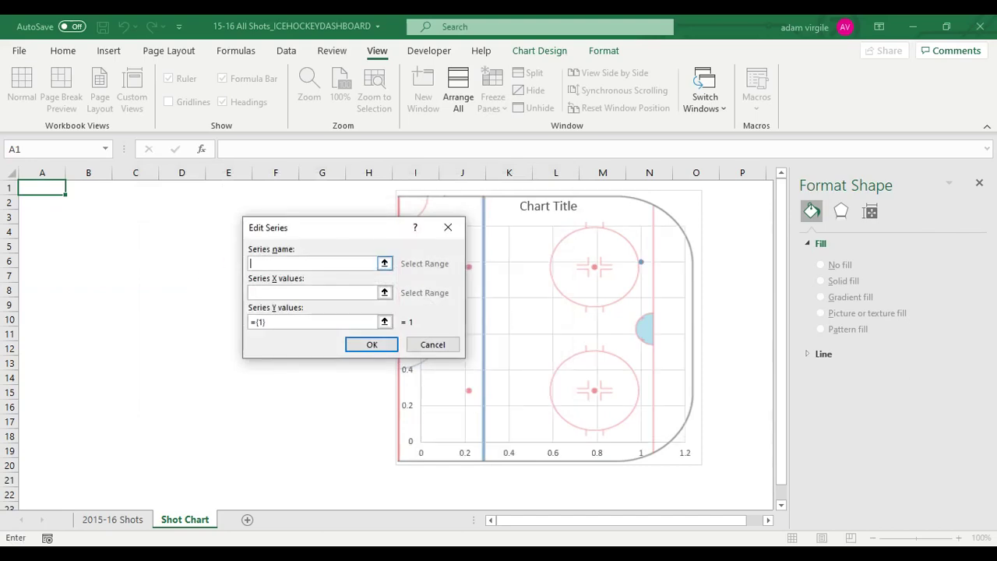
{"action": "type", "text": "Goals"}
{"action": "left_click", "coordinate": [384, 292]}
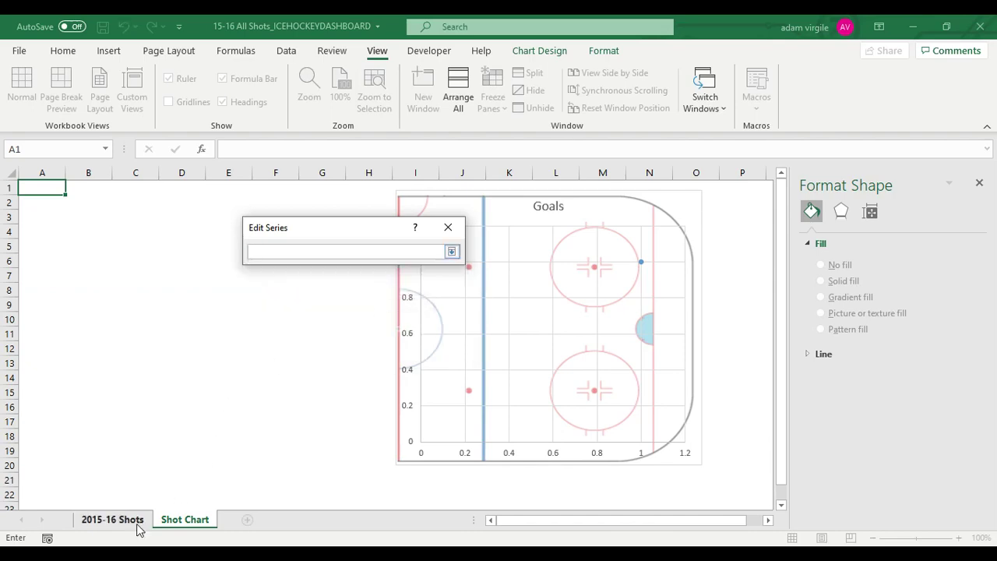
- Set the Goals X values to GOAL X, $O$2:$O$73971 on 2015-16 Shots
{"action": "left_click", "coordinate": [113, 520]}
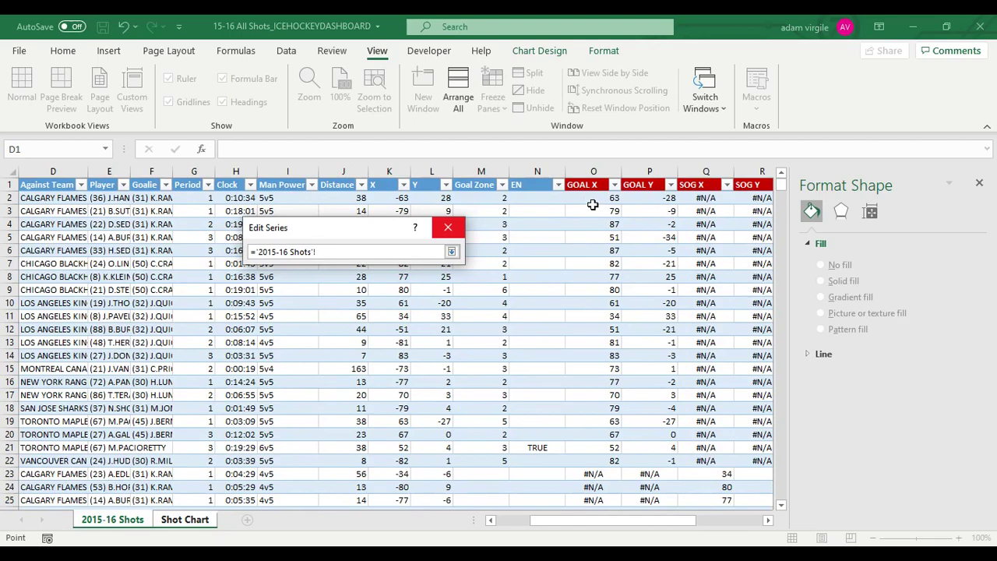
{"action": "left_click", "coordinate": [594, 198]}
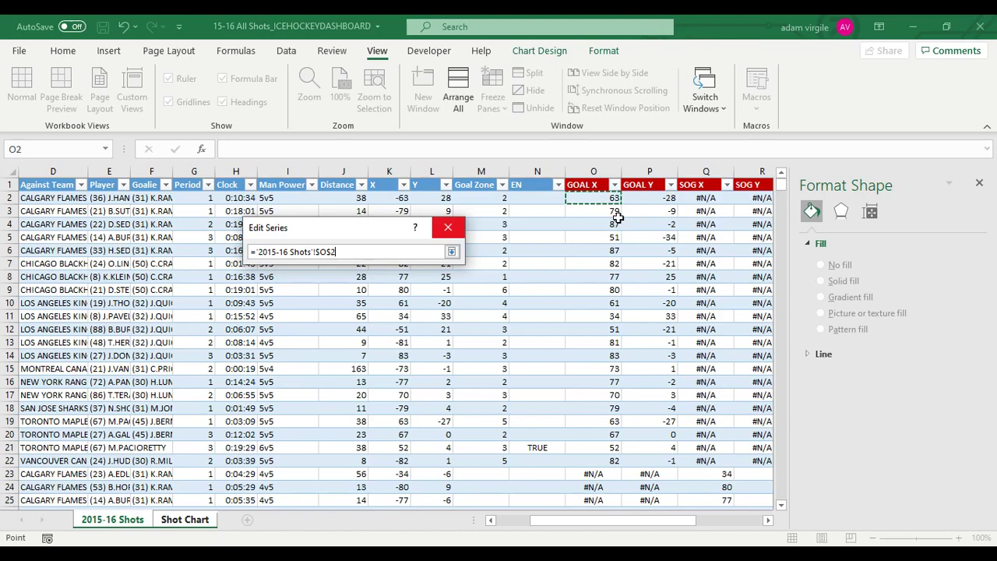
{"action": "key", "text": "ctrl+shift+Down"}
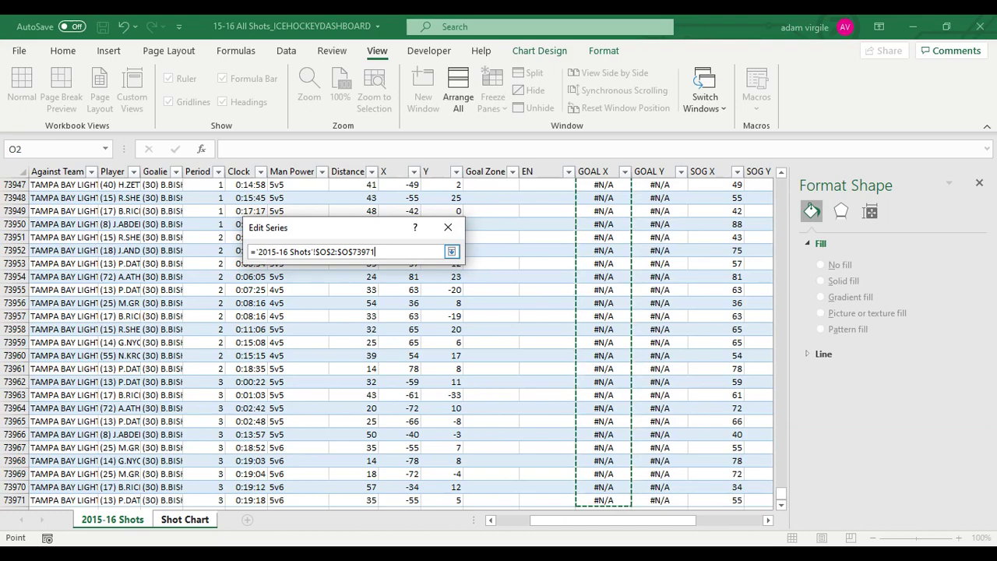
{"action": "key", "text": "Return"}
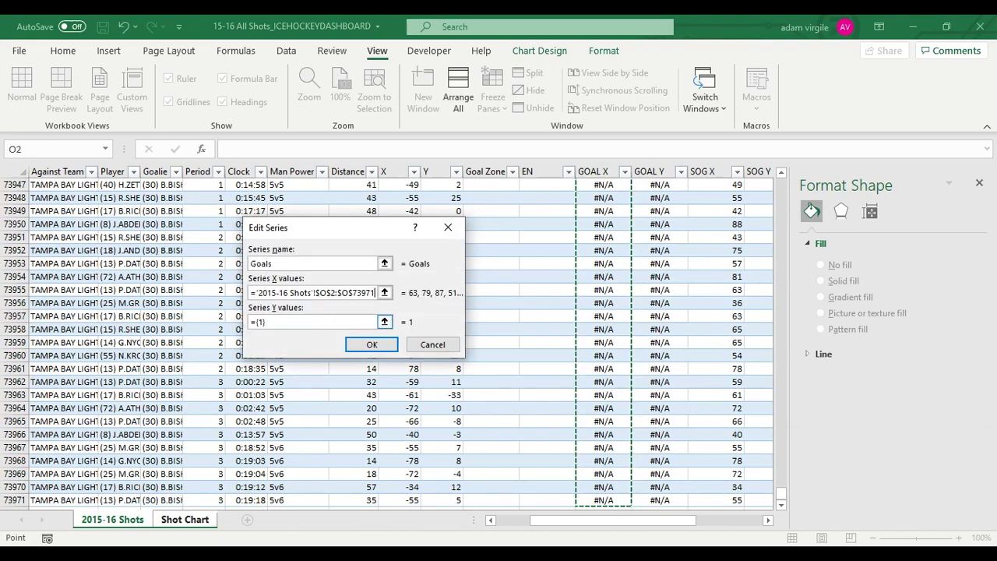
- Select the GOAL Y column from P2 downward as Goals Y values and confirm
{"action": "key", "text": "Tab"}
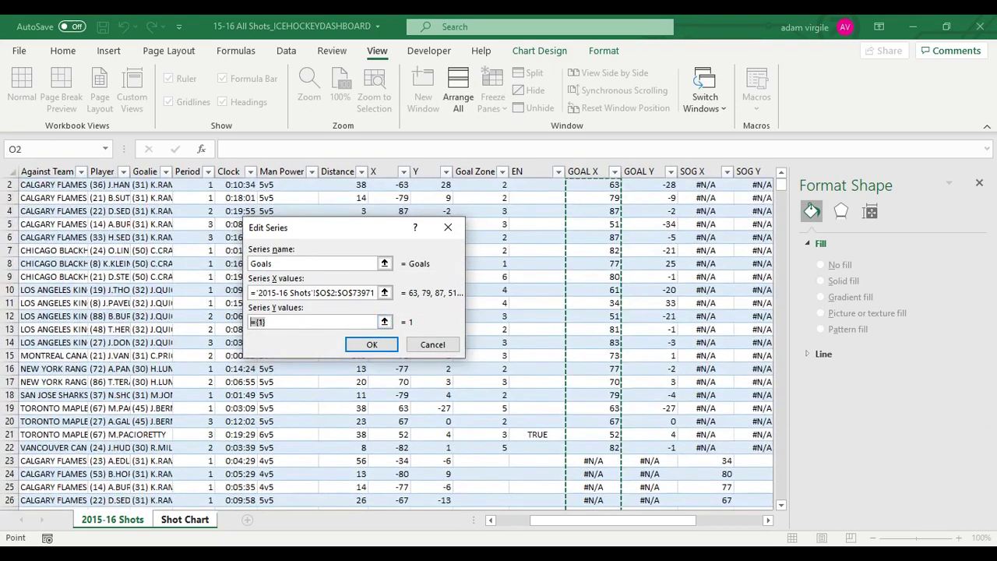
{"action": "key", "text": "BackSpace"}
{"action": "scroll", "coordinate": [638, 218], "scroll_direction": "up", "scroll_amount": 1}
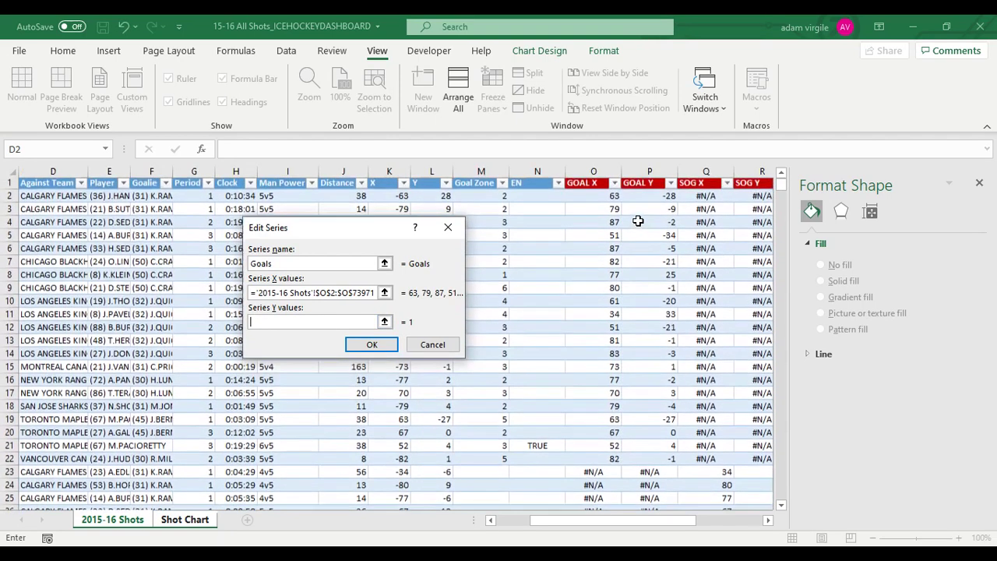
{"action": "left_click", "coordinate": [658, 199]}
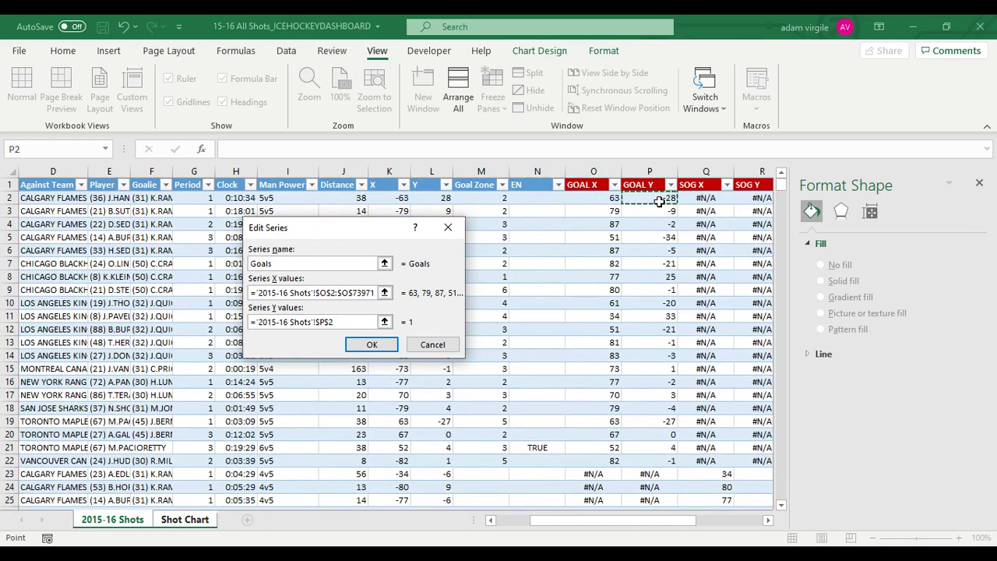
{"action": "mouse_move", "coordinate": [663, 205]}
{"action": "left_mouse_down"}
{"action": "mouse_move", "coordinate": [646, 469]}
{"action": "mouse_move", "coordinate": [659, 203]}
{"action": "left_mouse_up"}
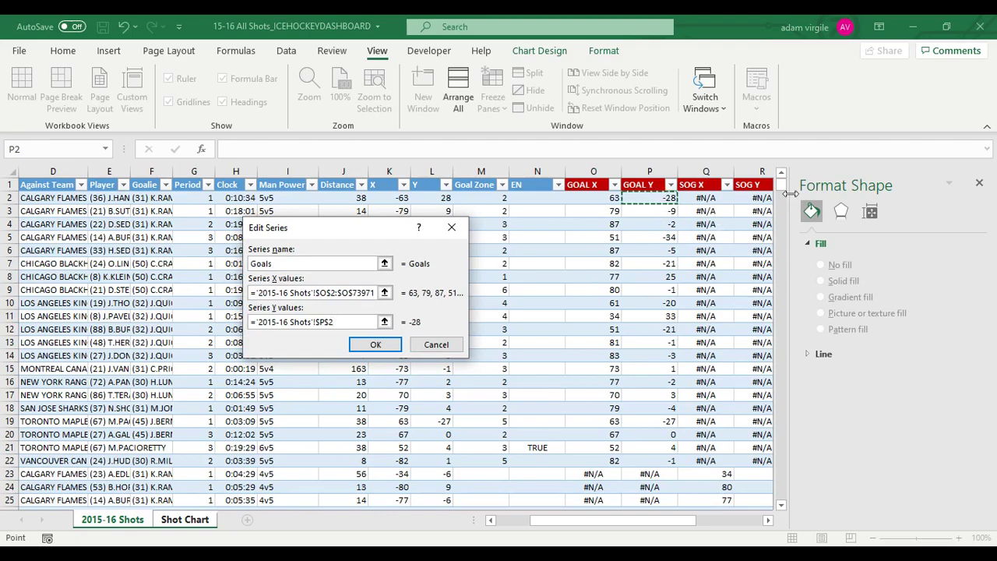
{"action": "left_click_drag", "start_coordinate": [782, 191], "coordinate": [767, 539]}
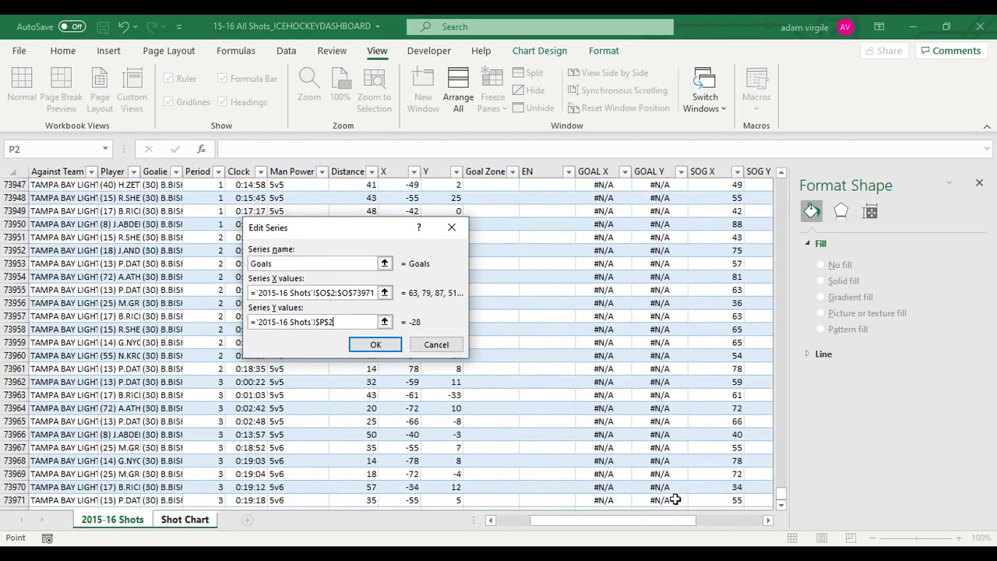
{"action": "left_click", "coordinate": [668, 502], "text": "shift"}
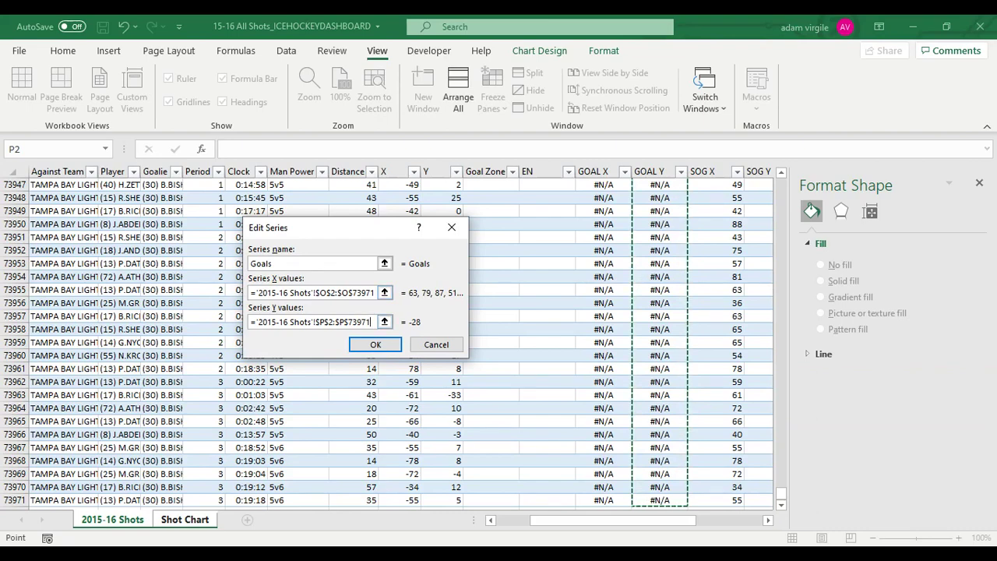
{"action": "left_click", "coordinate": [376, 344]}
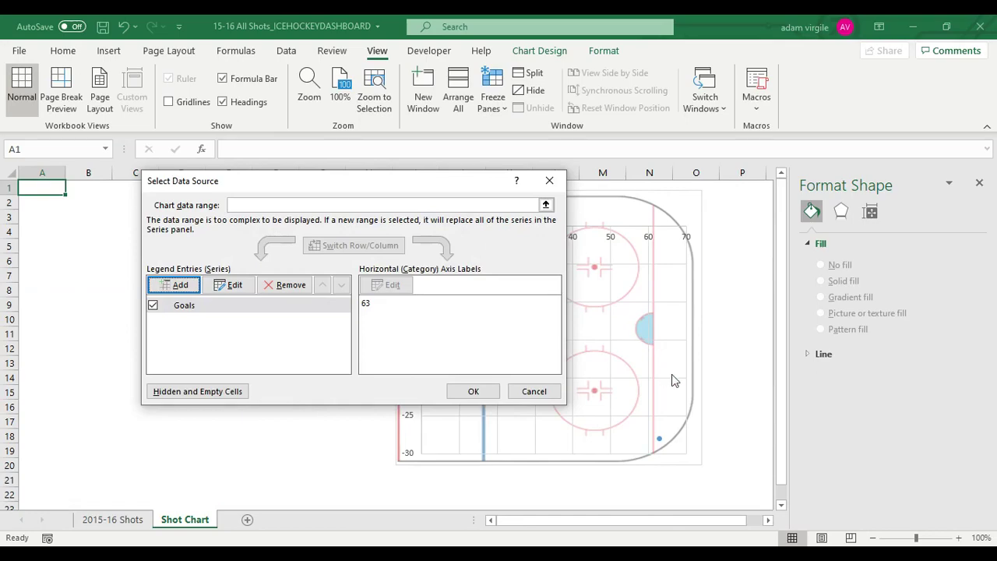
- Reopen the Goals series, retry extending Y values, and clear the faulty reference
{"action": "left_click", "coordinate": [229, 284]}
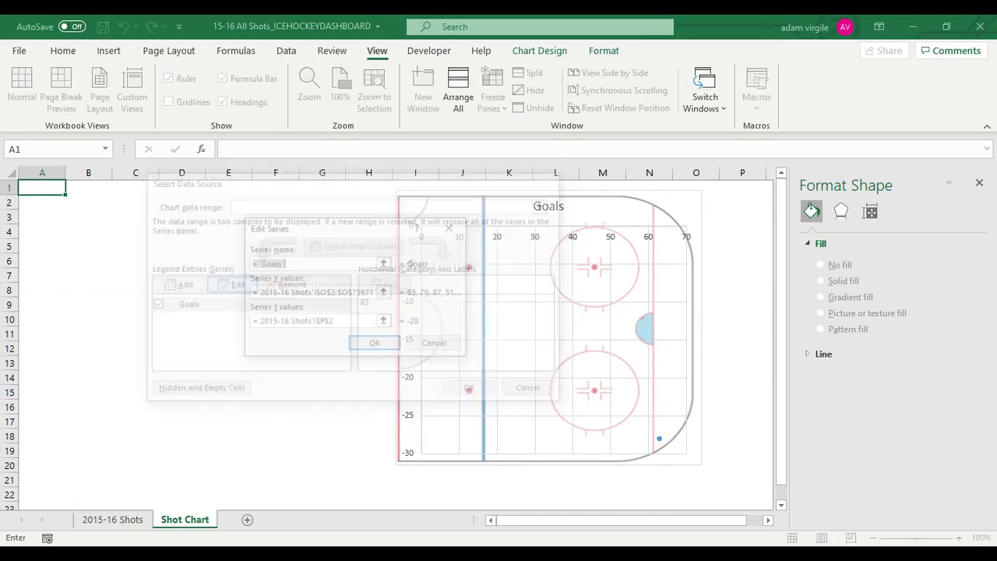
{"action": "left_click", "coordinate": [335, 322]}
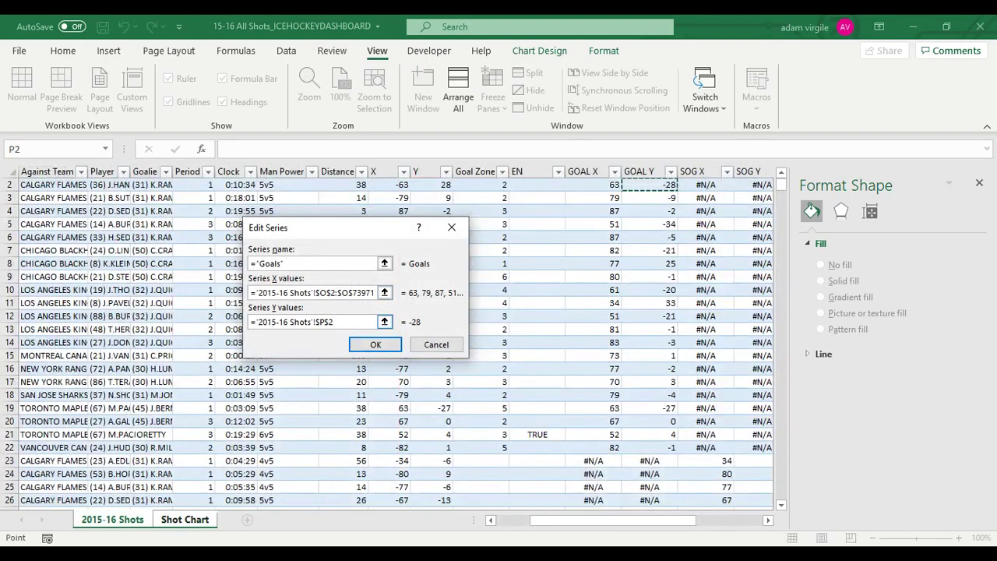
{"action": "scroll", "coordinate": [637, 204], "scroll_direction": "up", "scroll_amount": 1}
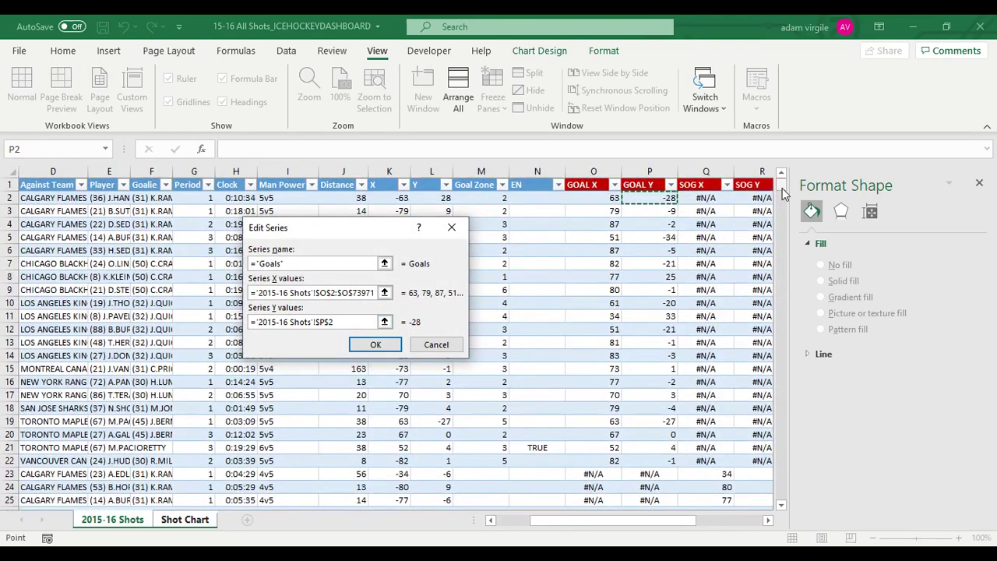
{"action": "left_click_drag", "start_coordinate": [781, 189], "coordinate": [781, 492]}
{"action": "left_click", "coordinate": [646, 495], "text": "shift"}
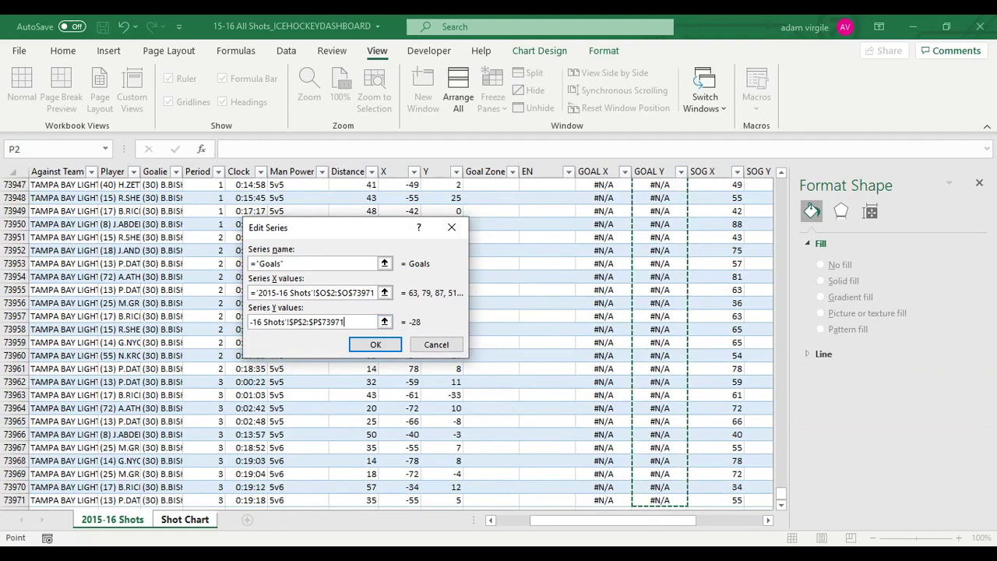
{"action": "left_click", "coordinate": [375, 344]}
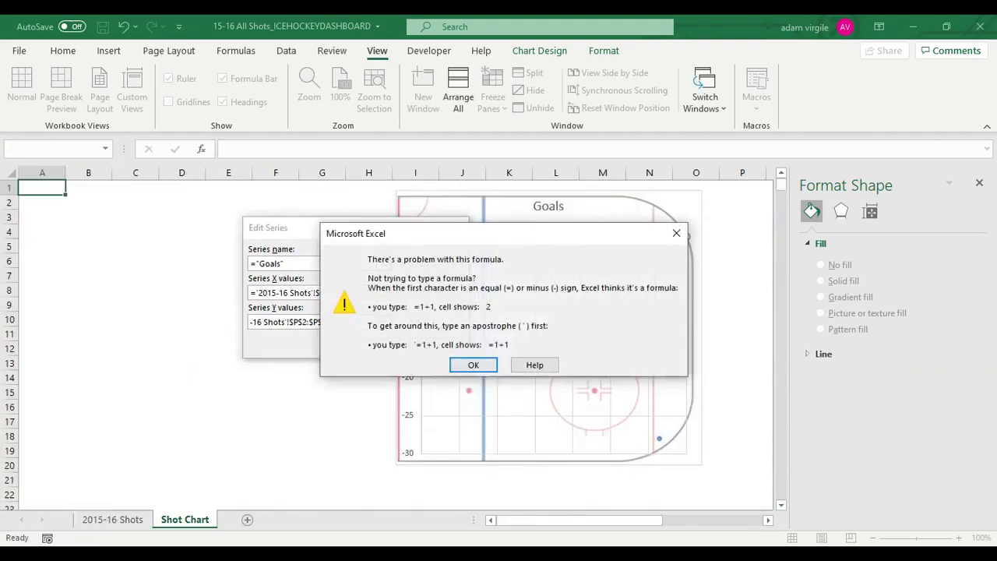
{"action": "key", "text": "Return"}
{"action": "key", "text": "BackSpace"}
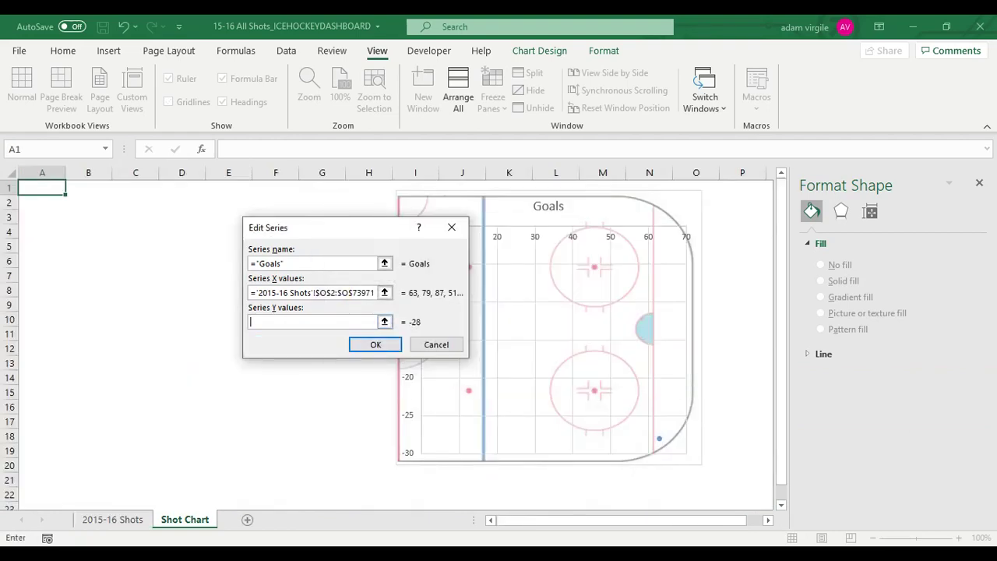
- Reselect the Goals Y values as $P$2:$P$73971 and confirm the series
{"action": "left_click", "coordinate": [125, 520]}
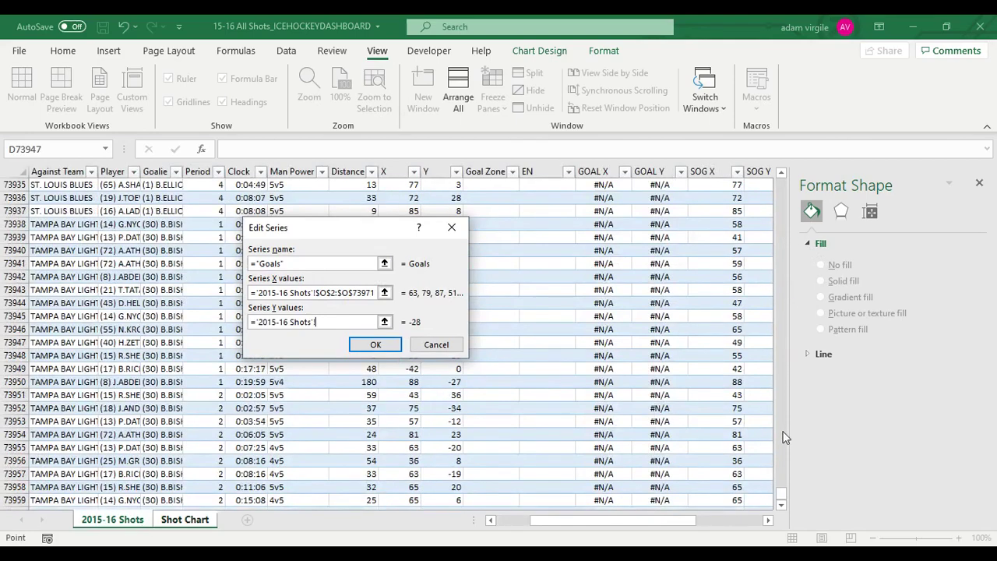
{"action": "left_click_drag", "start_coordinate": [781, 496], "coordinate": [781, 179]}
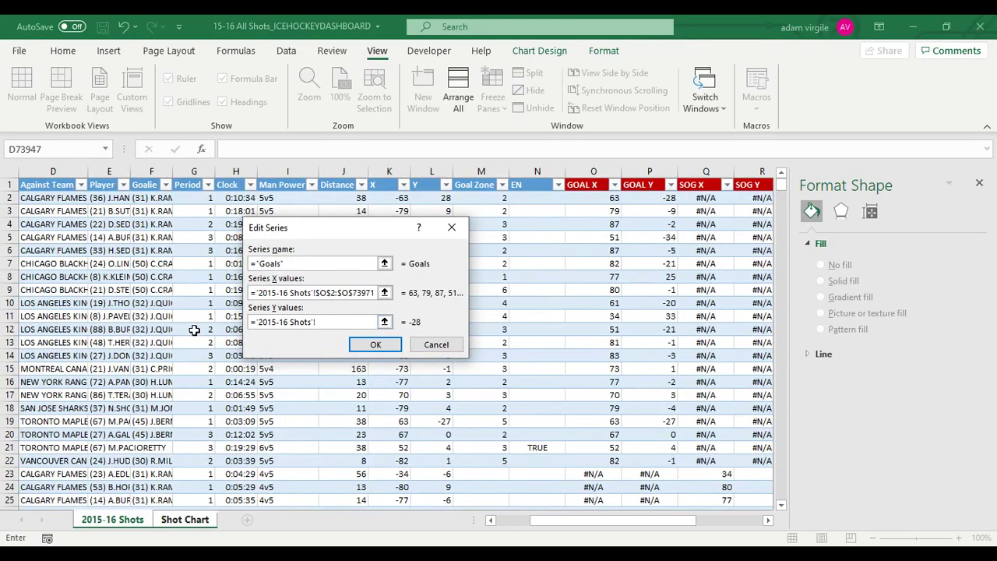
{"action": "key", "text": "BackSpace"}
{"action": "key", "text": "BackSpace"}
{"action": "key", "text": "BackSpace"}
{"action": "key", "text": "BackSpace"}
{"action": "key", "text": "BackSpace"}
{"action": "key", "text": "BackSpace"}
{"action": "key", "text": "BackSpace"}
{"action": "key", "text": "BackSpace"}
{"action": "key", "text": "BackSpace"}
{"action": "key", "text": "BackSpace"}
{"action": "key", "text": "BackSpace"}
{"action": "key", "text": "BackSpace"}
{"action": "key", "text": "BackSpace"}
{"action": "left_click", "coordinate": [654, 198]}
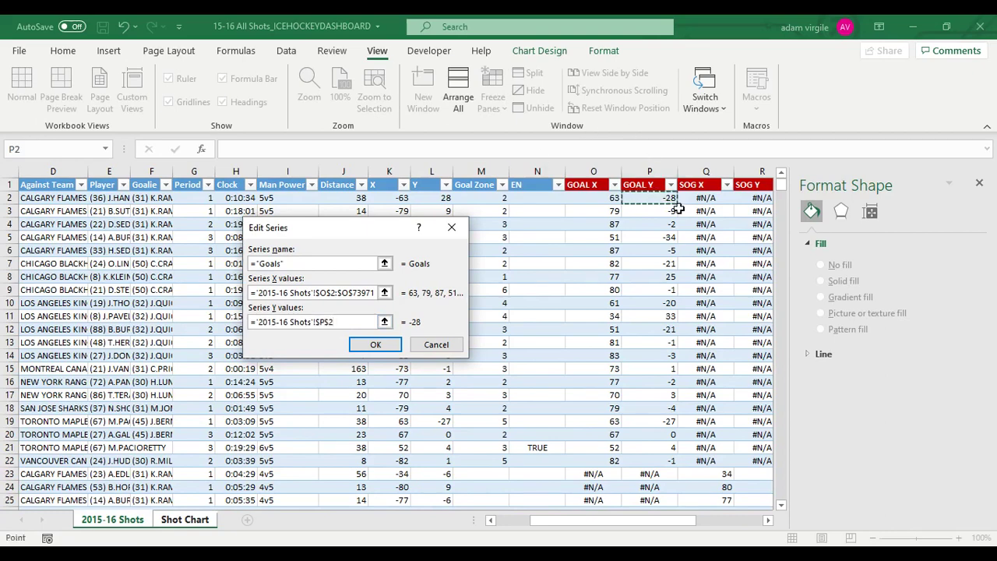
{"action": "left_click_drag", "start_coordinate": [781, 185], "coordinate": [781, 492]}
{"action": "left_click", "coordinate": [660, 499], "text": "shift"}
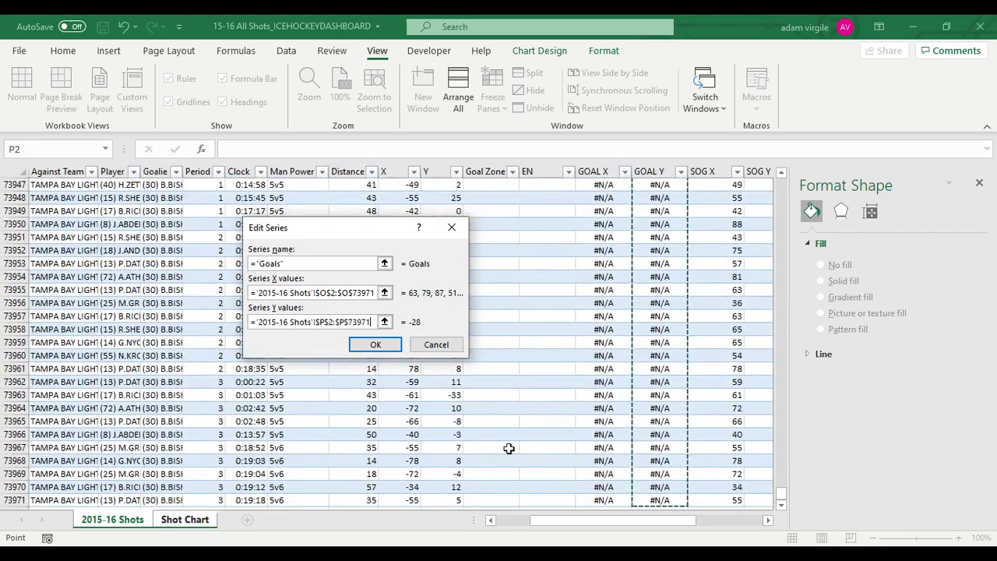
{"action": "left_click", "coordinate": [376, 344]}
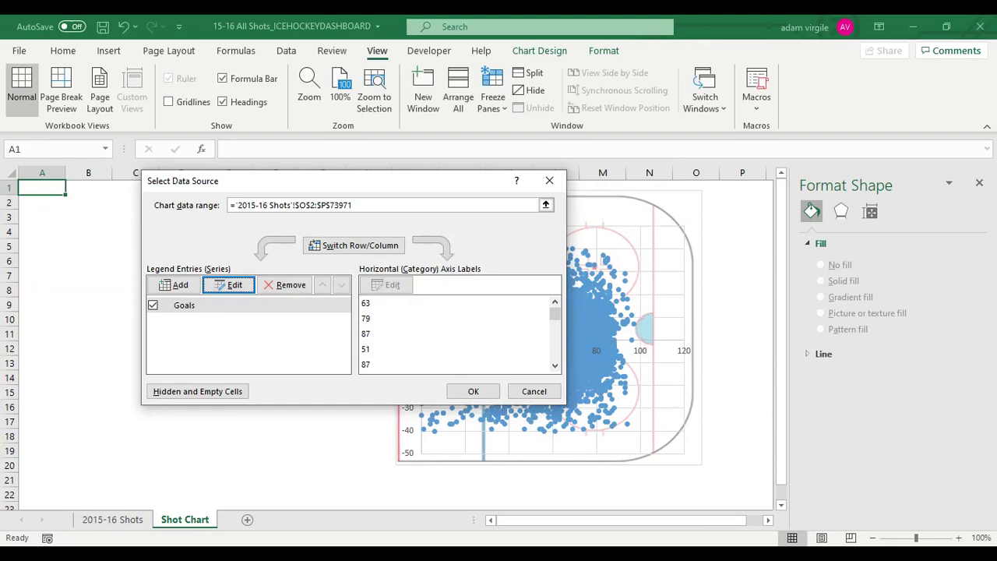
{"action": "left_click_drag", "start_coordinate": [265, 187], "coordinate": [161, 173]}
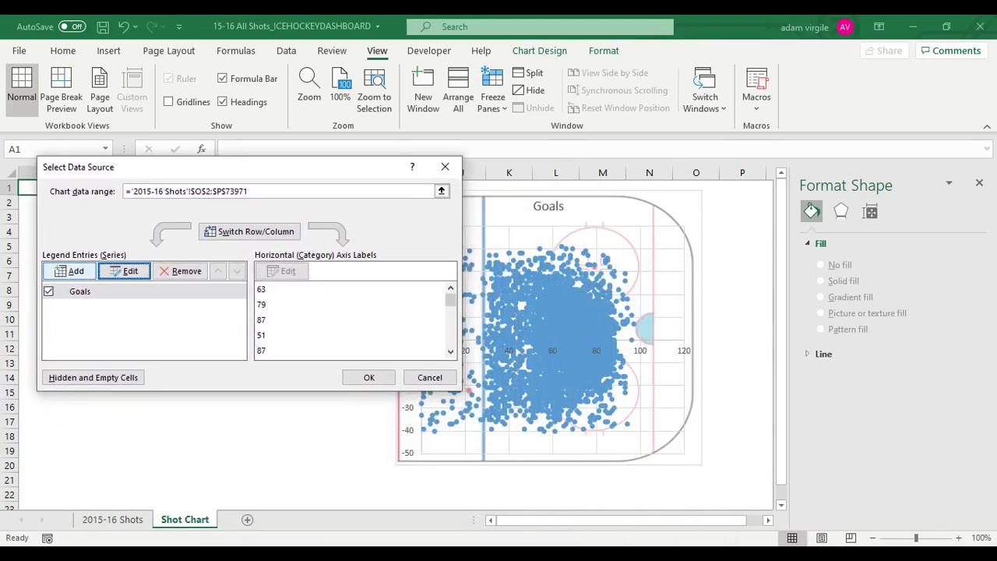
- Add a second series for SOG and clear the partial X values reference
{"action": "left_click", "coordinate": [70, 270]}
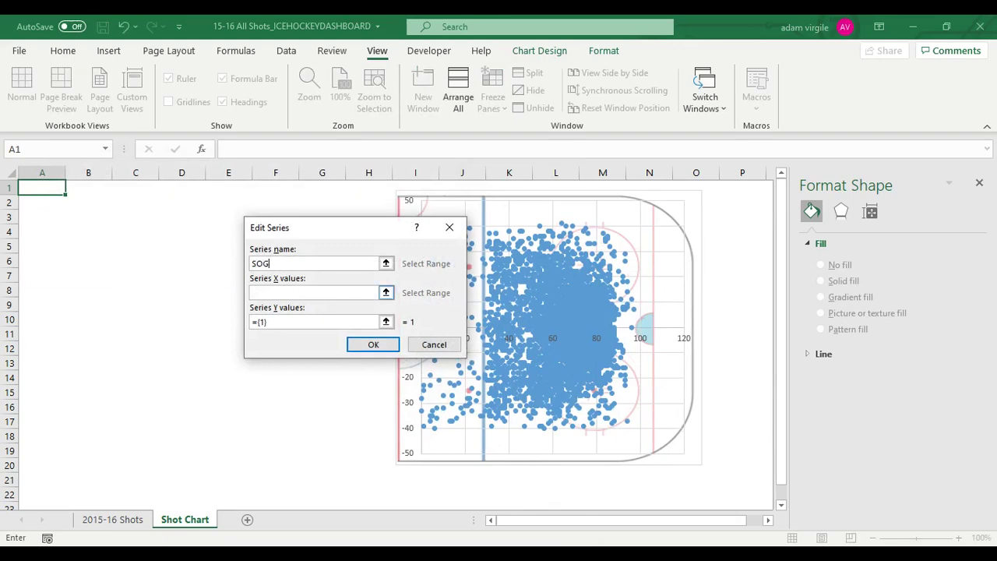
{"action": "left_click", "coordinate": [314, 292]}
{"action": "left_click", "coordinate": [385, 292]}
{"action": "left_click", "coordinate": [115, 519]}
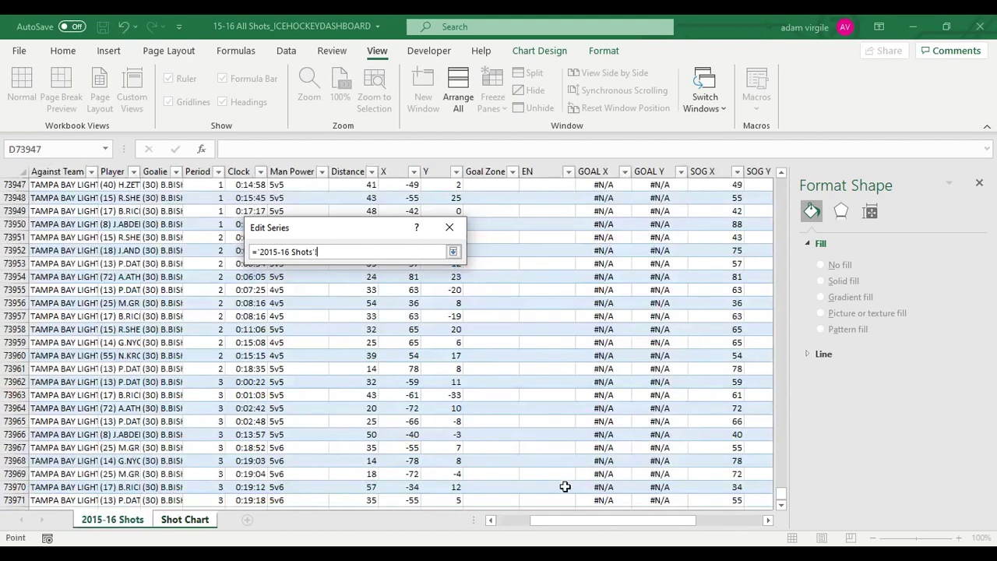
{"action": "left_click_drag", "start_coordinate": [616, 520], "coordinate": [739, 528]}
{"action": "scroll", "coordinate": [581, 376], "scroll_direction": "up", "scroll_amount": 4}
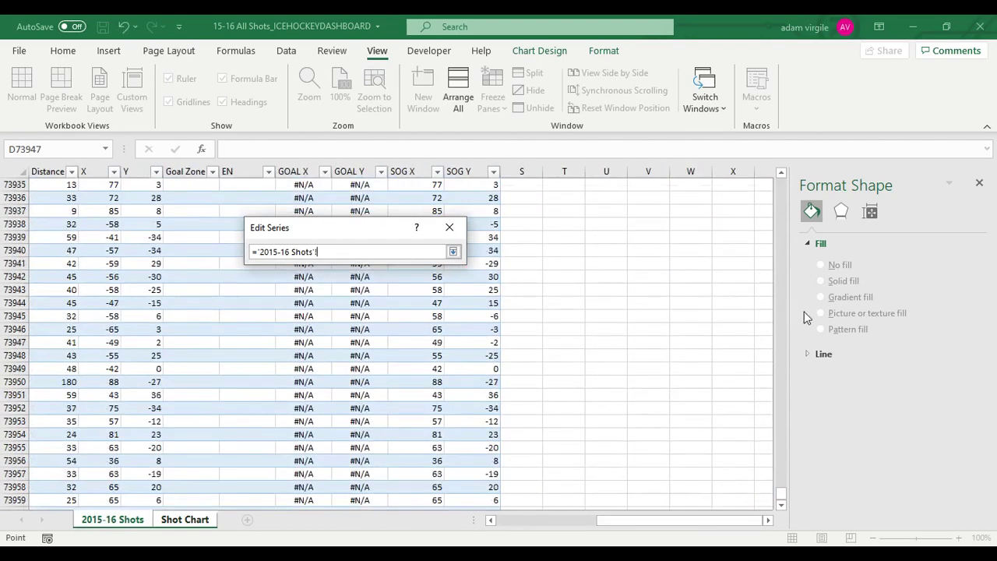
{"action": "left_click_drag", "start_coordinate": [784, 492], "coordinate": [781, 184]}
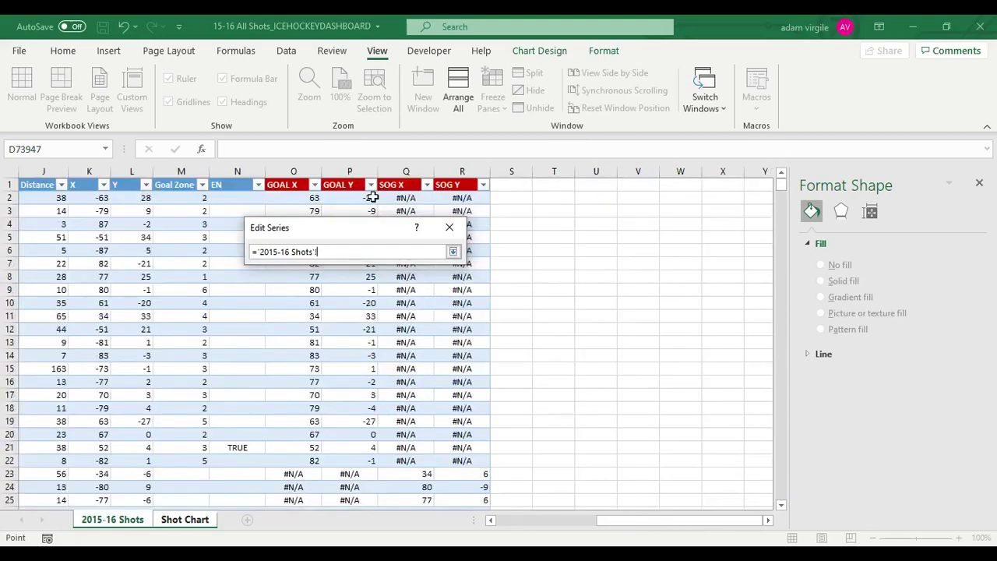
{"action": "left_click_drag", "start_coordinate": [317, 252], "coordinate": [209, 249]}
{"action": "key", "text": "BackSpace"}
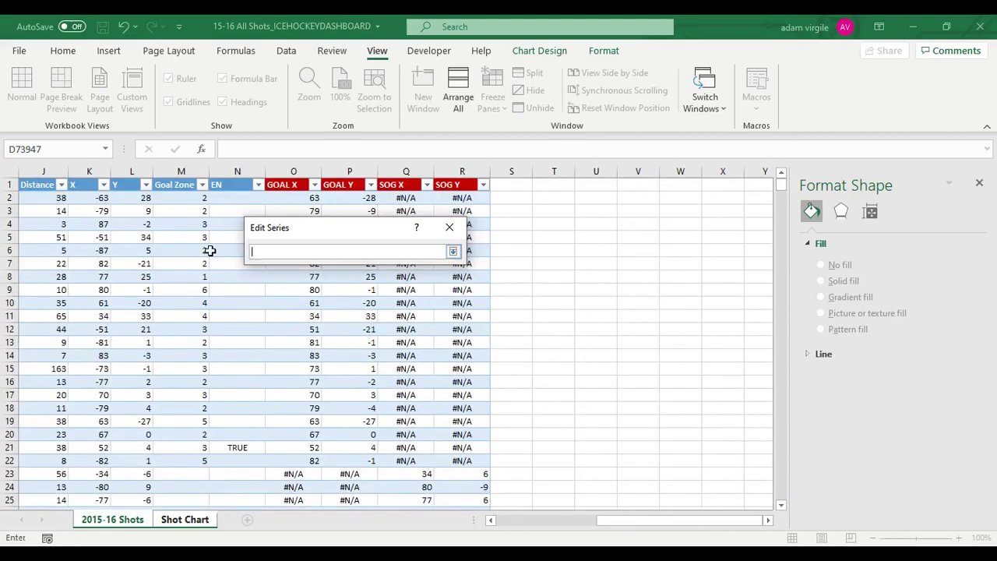
- Set the SOG series X values to Q2:Q73971 on 2015-16 Shots
{"action": "left_click", "coordinate": [406, 198]}
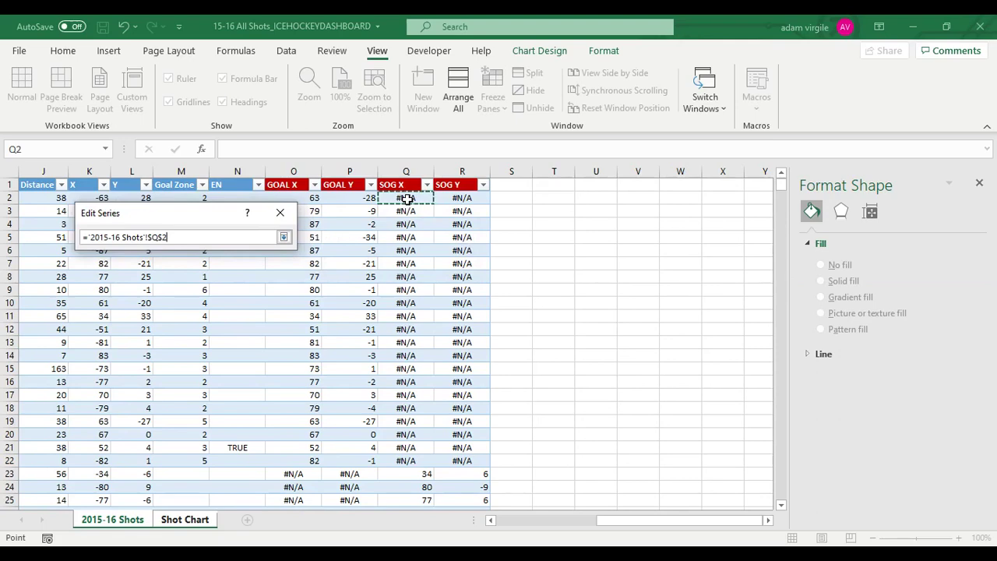
{"action": "key", "text": "shift+Up"}
{"action": "key", "text": "shift+Down"}
{"action": "key", "text": "ctrl+shift+Down"}
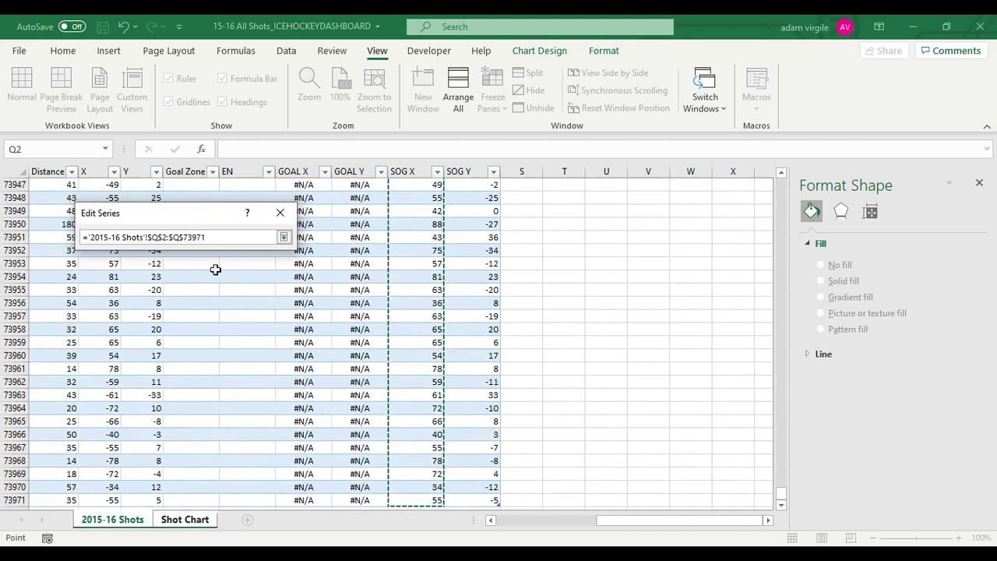
{"action": "left_click", "coordinate": [283, 236]}
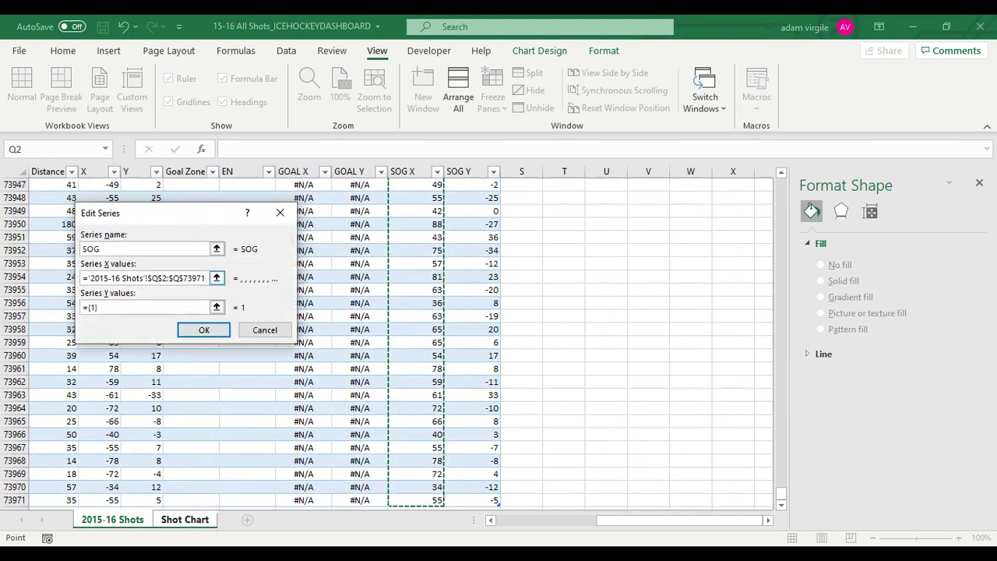
- Set the SOG series Y values to R2:R73971 and confirm the series
{"action": "key", "text": "Tab"}
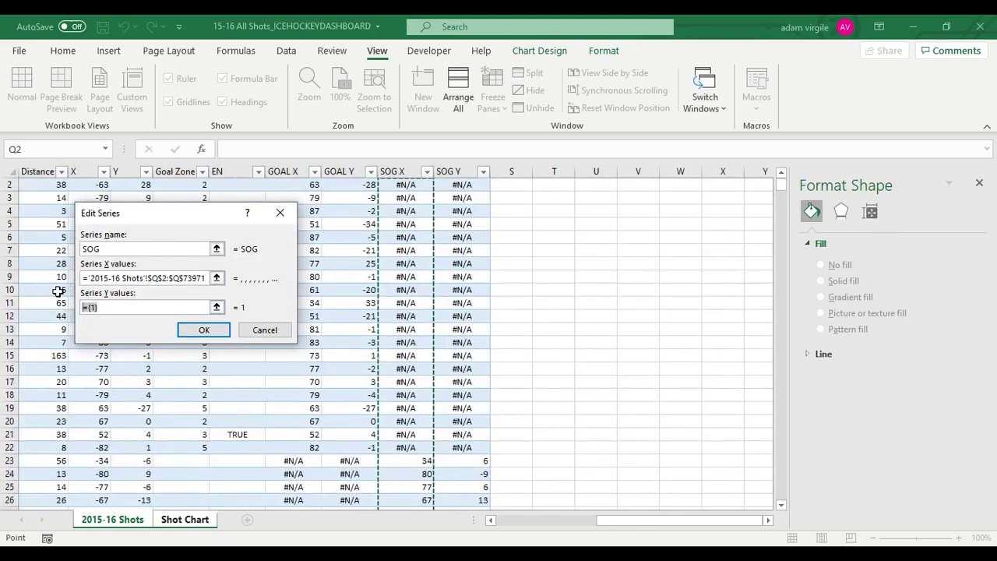
{"action": "key", "text": "BackSpace"}
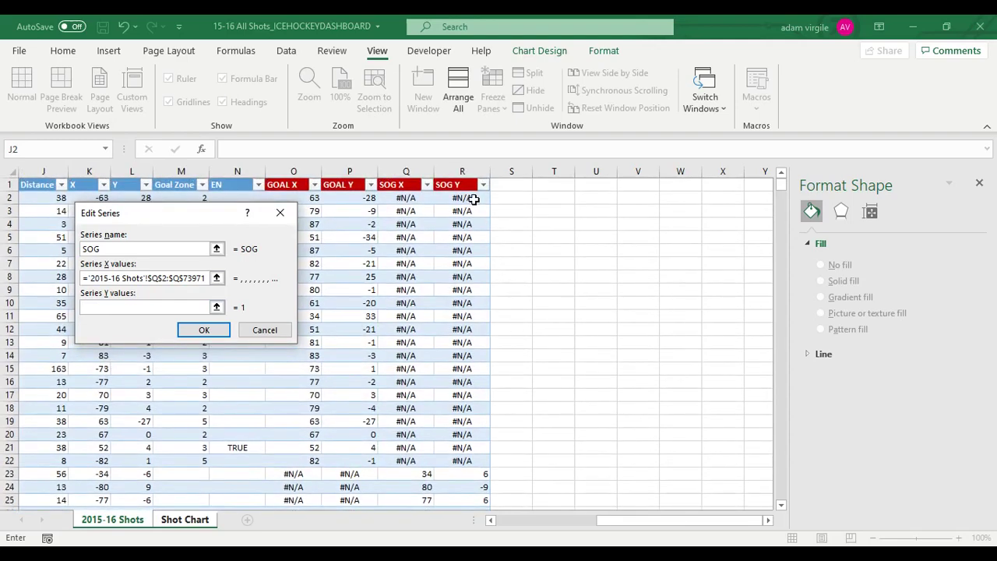
{"action": "left_click", "coordinate": [473, 199]}
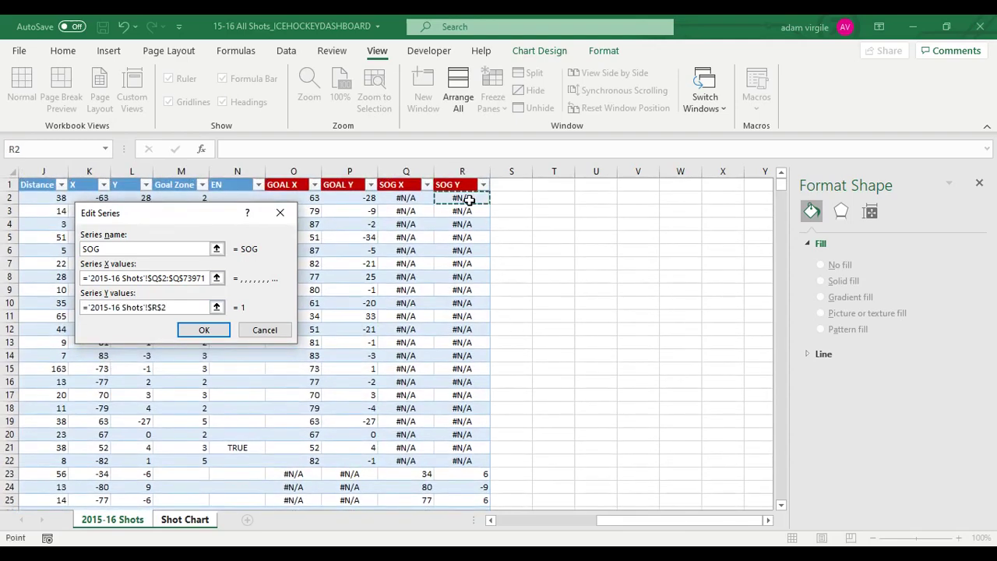
{"action": "key", "text": "ctrl+shift+Down"}
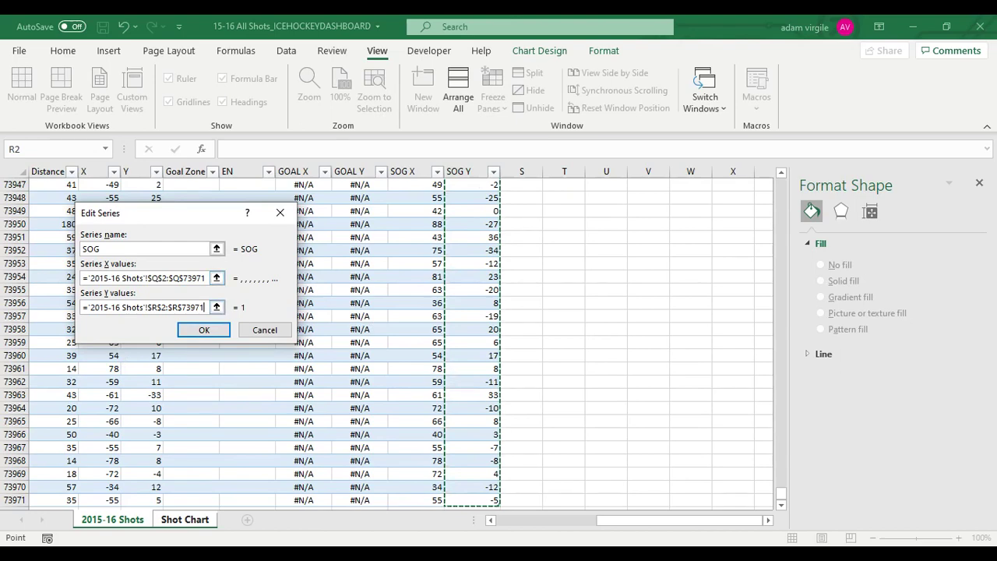
{"action": "left_click", "coordinate": [204, 329]}
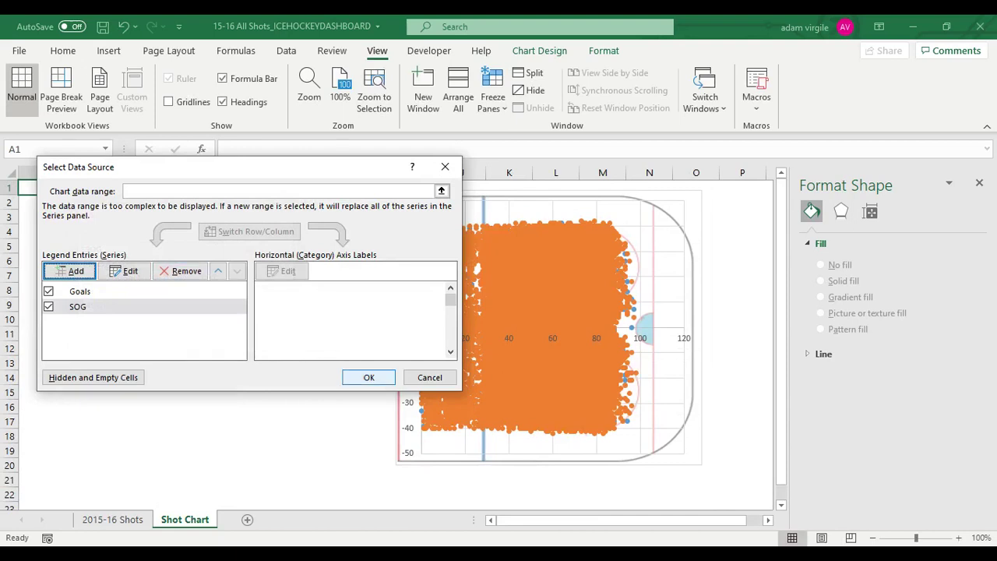
- Accept the chart data and set the horizontal axis Maximum bound to 100
{"action": "left_click", "coordinate": [368, 377]}
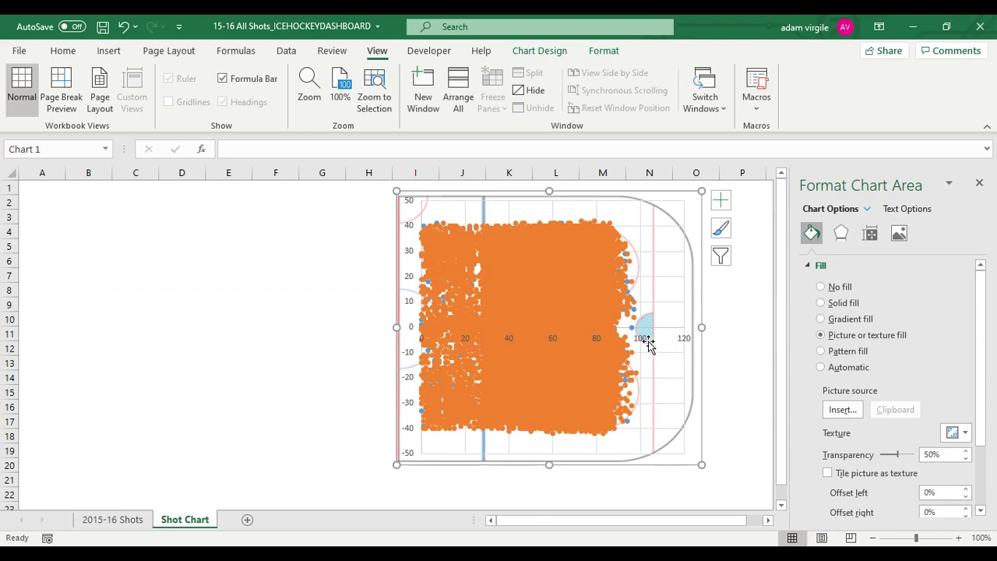
{"action": "left_click", "coordinate": [550, 339]}
{"action": "right_click", "coordinate": [550, 339]}
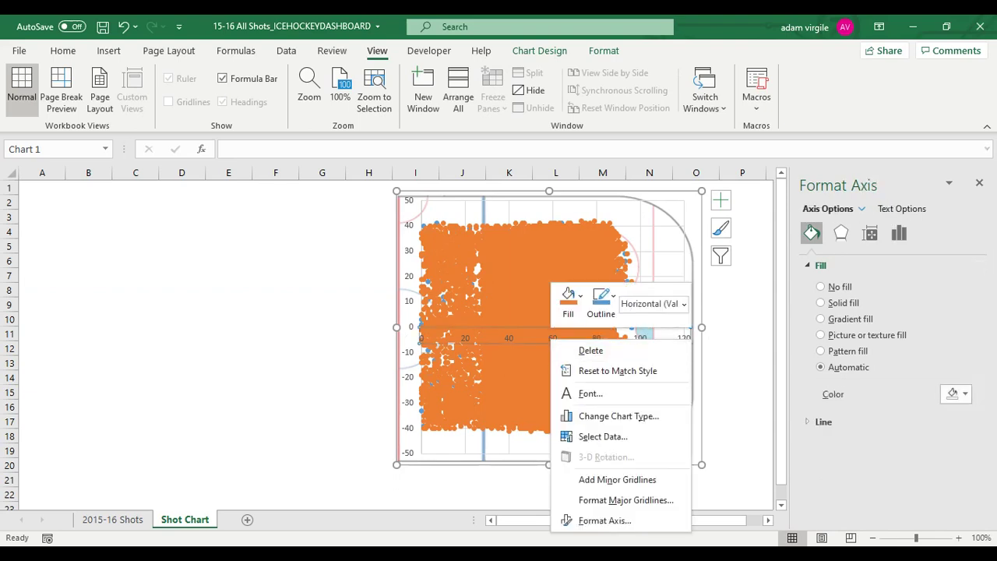
{"action": "left_click", "coordinate": [611, 520]}
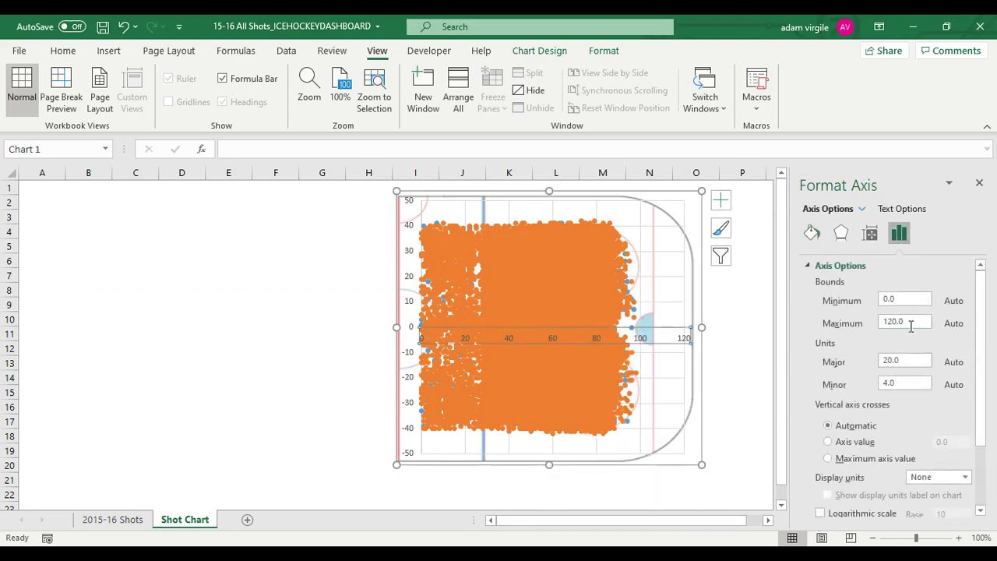
{"action": "left_click_drag", "start_coordinate": [910, 326], "coordinate": [828, 328]}
{"action": "key", "text": "Return"}
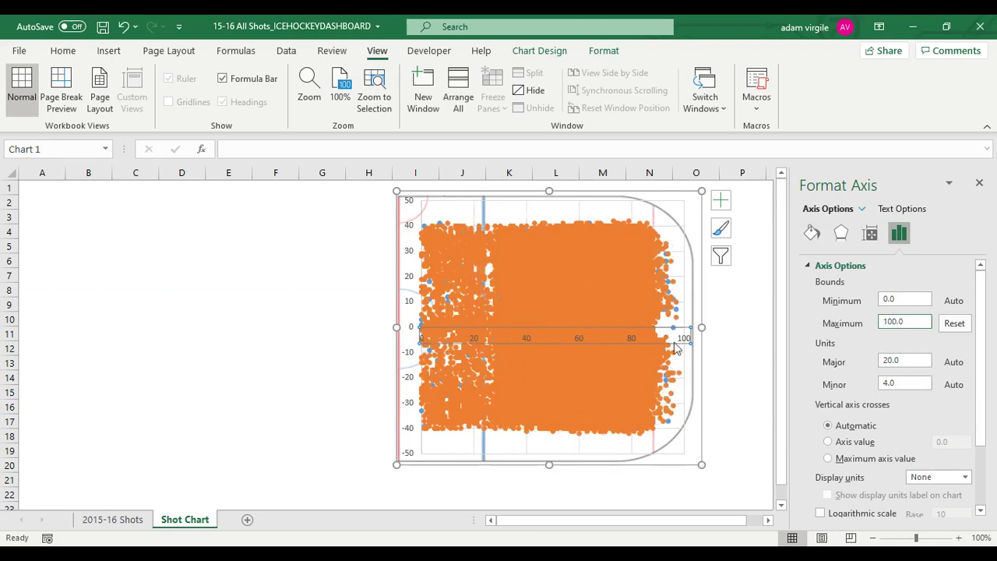
{"action": "left_click", "coordinate": [409, 243]}
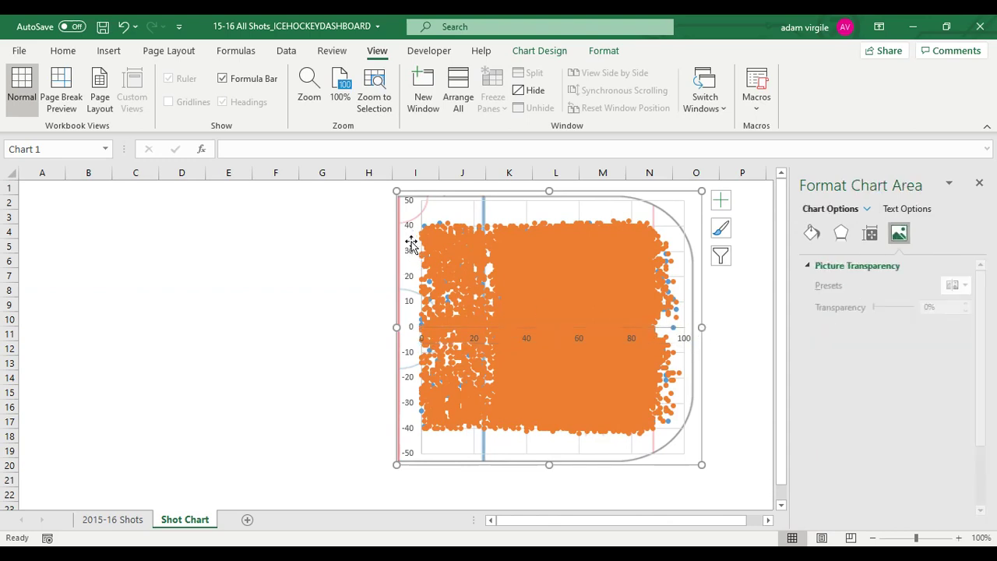
- Set the vertical axis bounds to Minimum -40 and Maximum 40
{"action": "left_click", "coordinate": [413, 285]}
{"action": "right_click", "coordinate": [413, 281]}
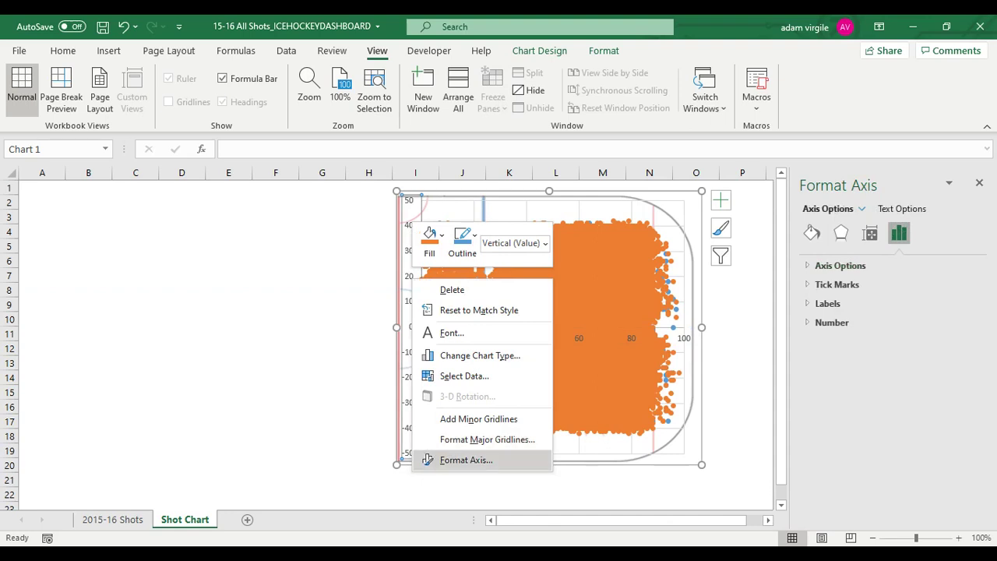
{"action": "left_click", "coordinate": [506, 459]}
{"action": "left_click_drag", "start_coordinate": [915, 299], "coordinate": [855, 305]}
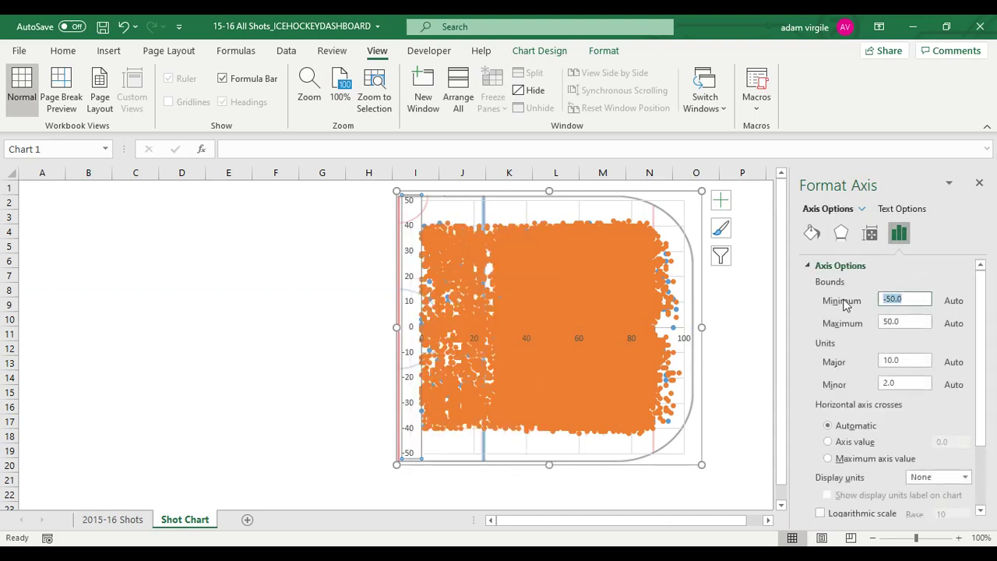
{"action": "key", "text": "Return"}
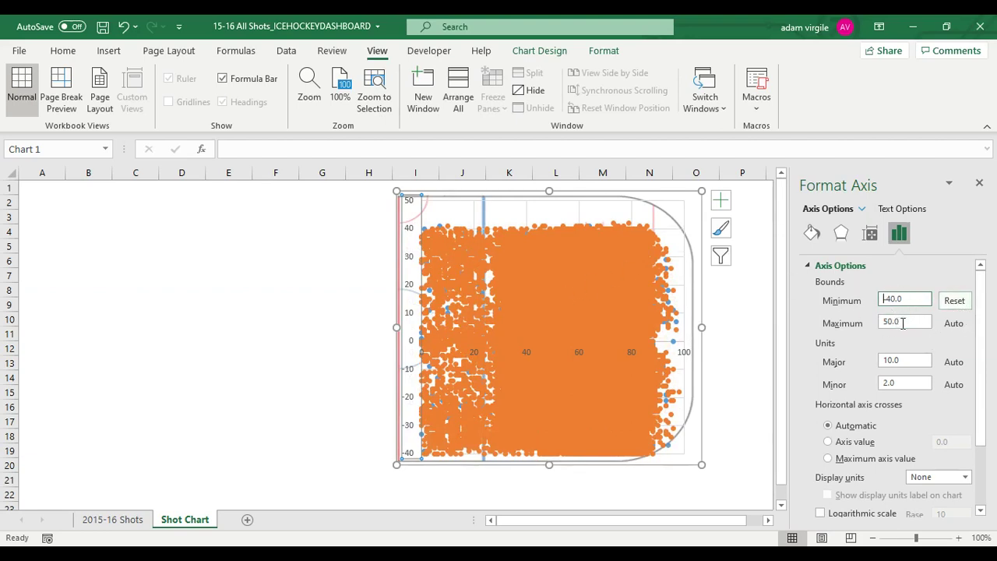
{"action": "left_click_drag", "start_coordinate": [903, 323], "coordinate": [869, 324]}
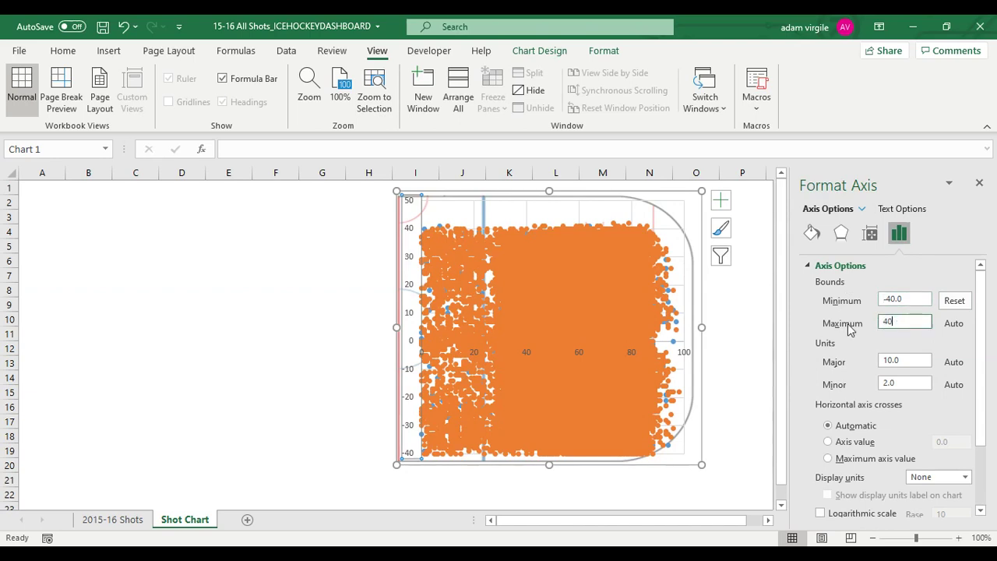
{"action": "type", "text": "40"}
{"action": "key", "text": "Return"}
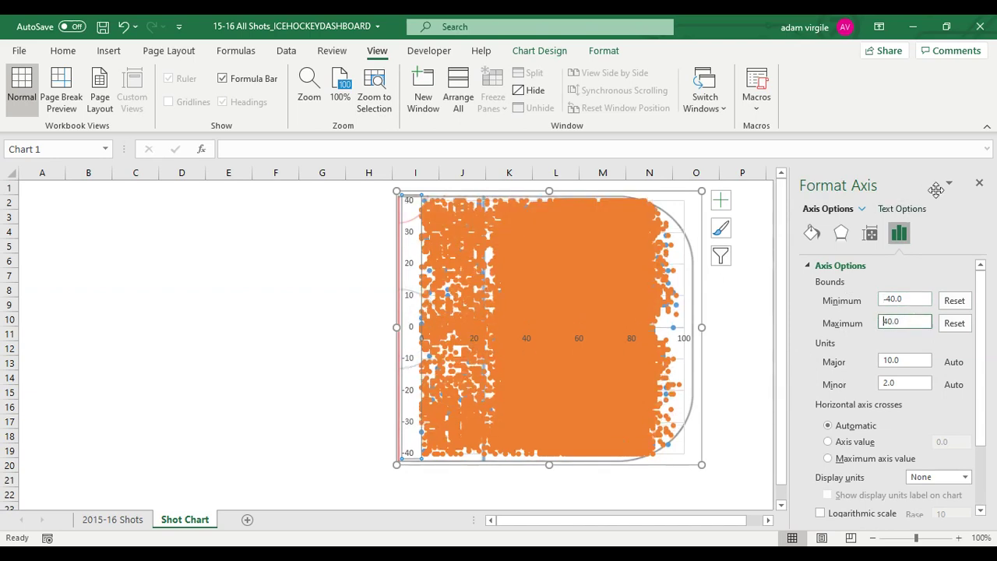
{"action": "left_click", "coordinate": [978, 185]}
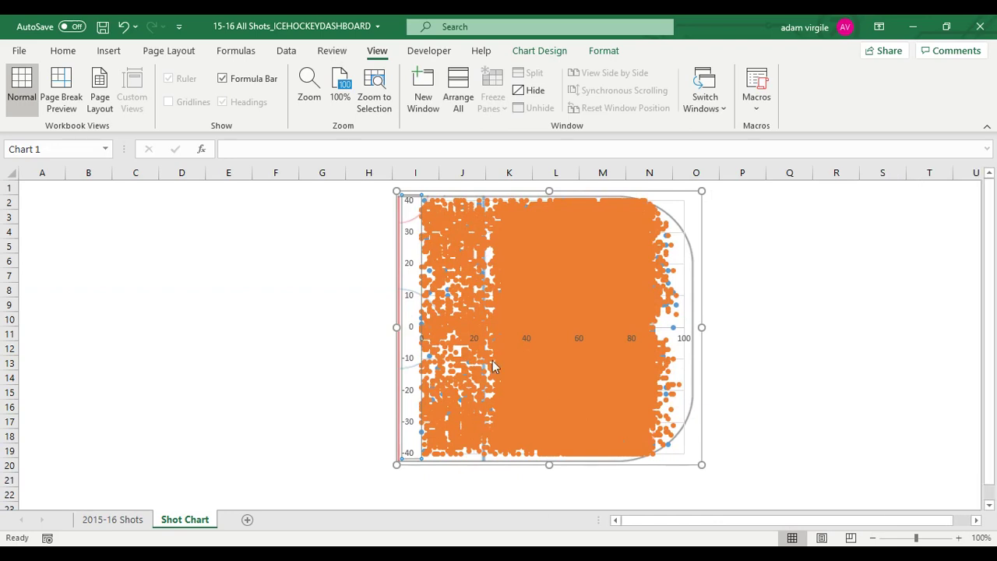
- Delete the horizontal and vertical axes, then nudge the chart slightly right
{"action": "left_click", "coordinate": [533, 334]}
{"action": "left_click", "coordinate": [550, 338]}
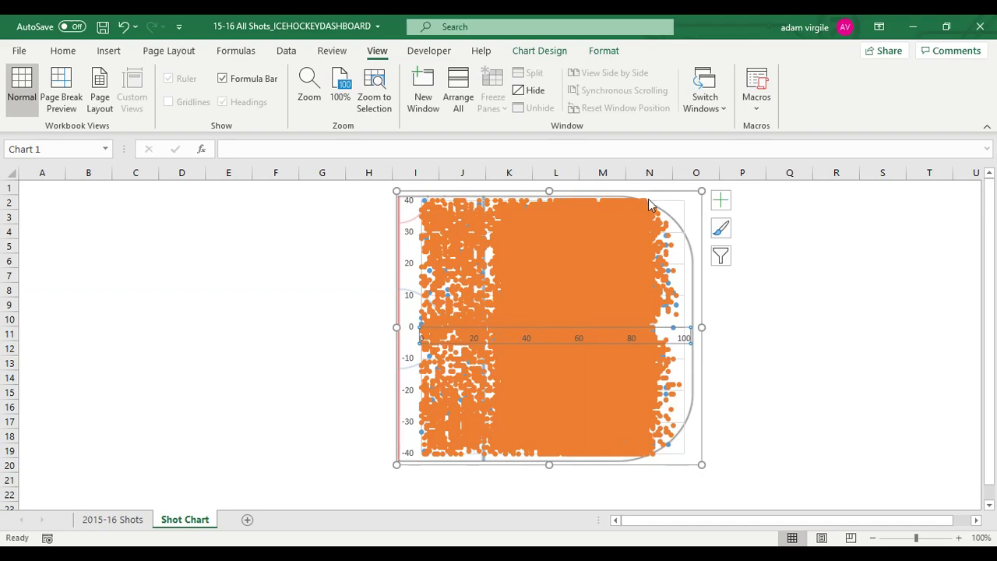
{"action": "mouse_move", "coordinate": [648, 200]}
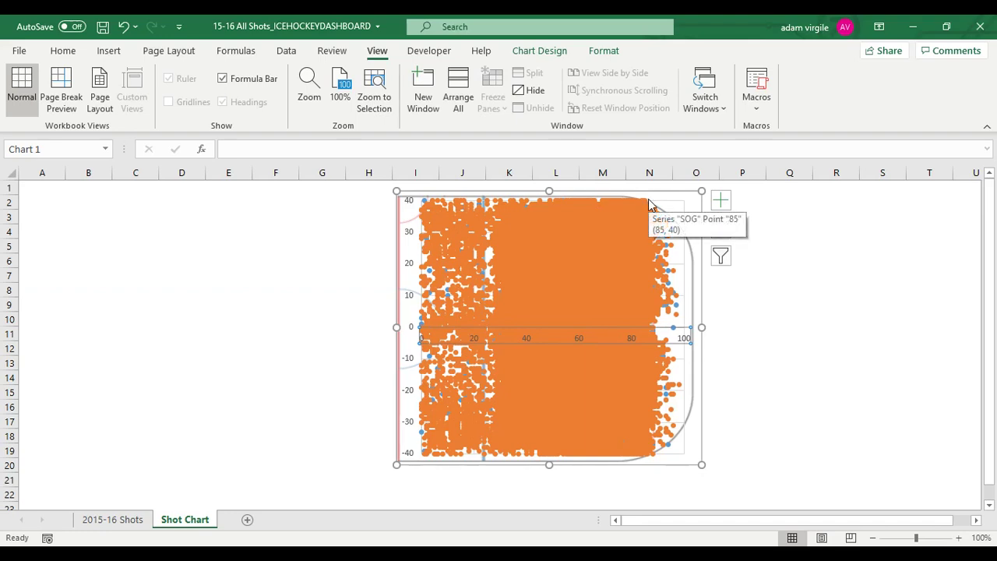
{"action": "key", "text": "Delete"}
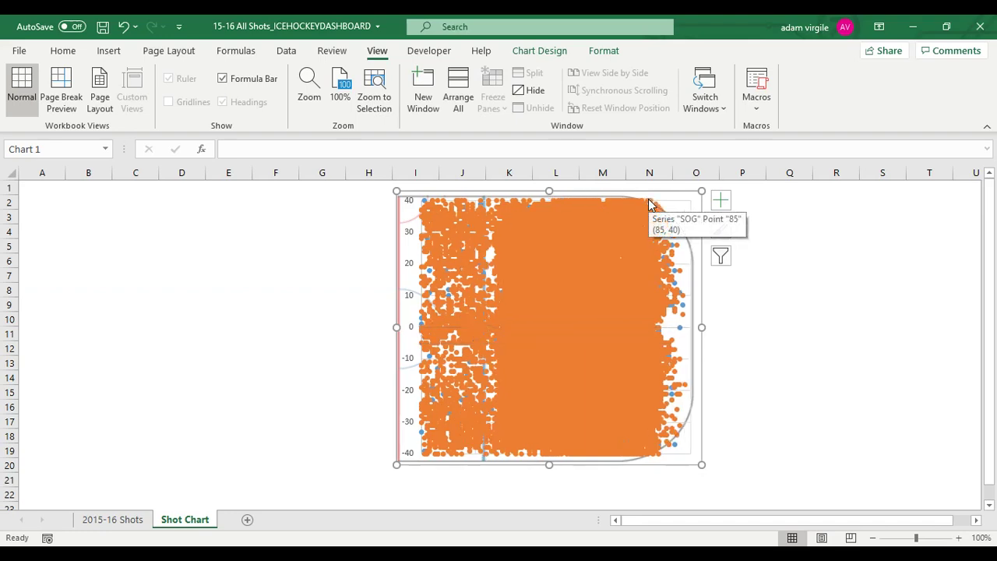
{"action": "left_click", "coordinate": [413, 300]}
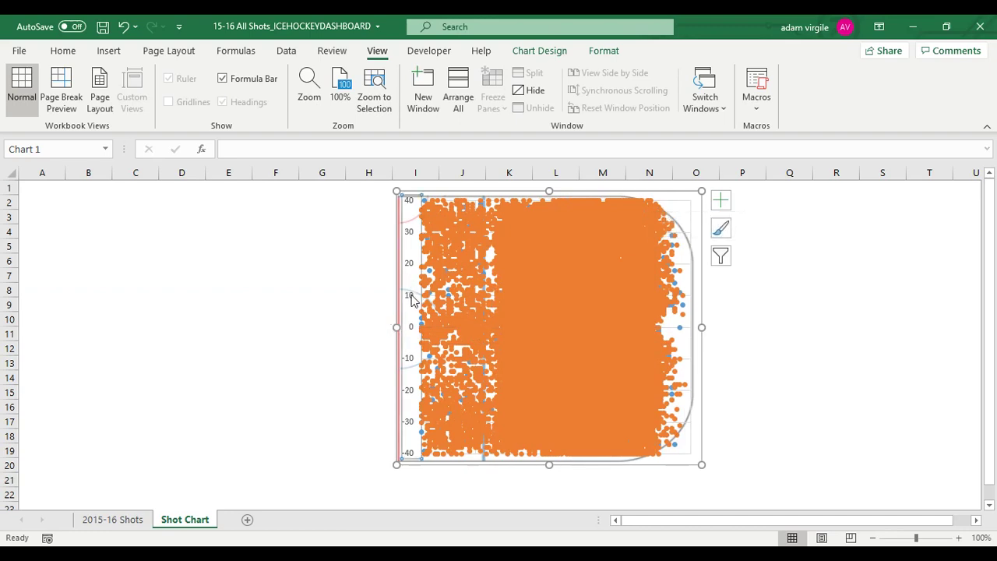
{"action": "key", "text": "Delete"}
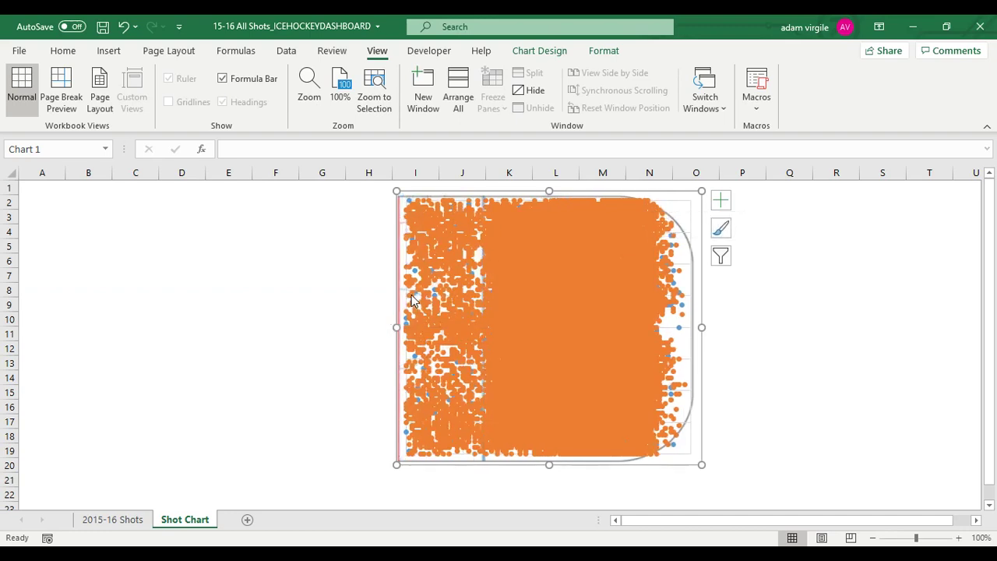
{"action": "left_click_drag", "start_coordinate": [489, 193], "coordinate": [506, 194]}
- Make the SOG series markers hollow X shapes with no fill
{"action": "left_click", "coordinate": [553, 290]}
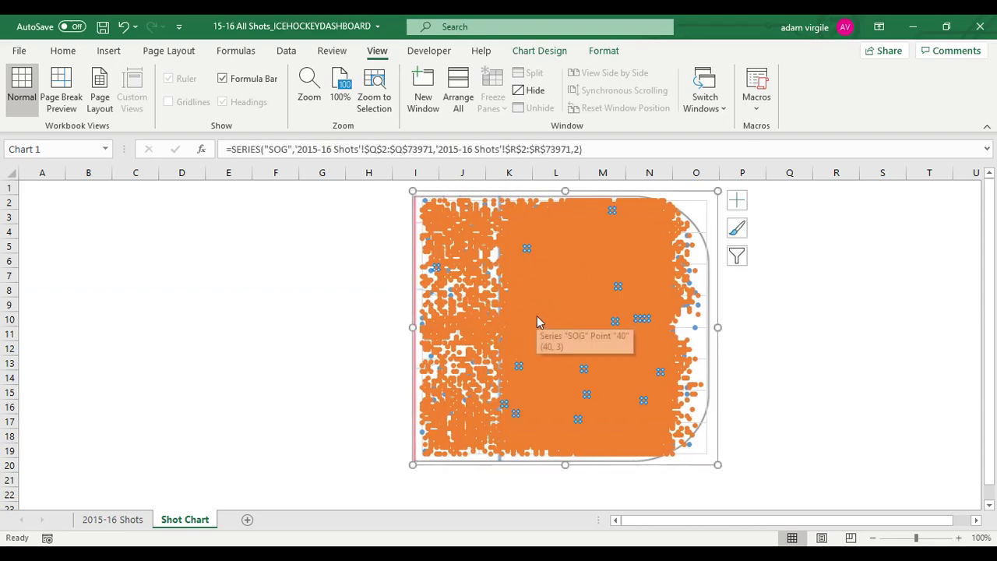
{"action": "right_click", "coordinate": [535, 319]}
{"action": "left_click", "coordinate": [585, 474]}
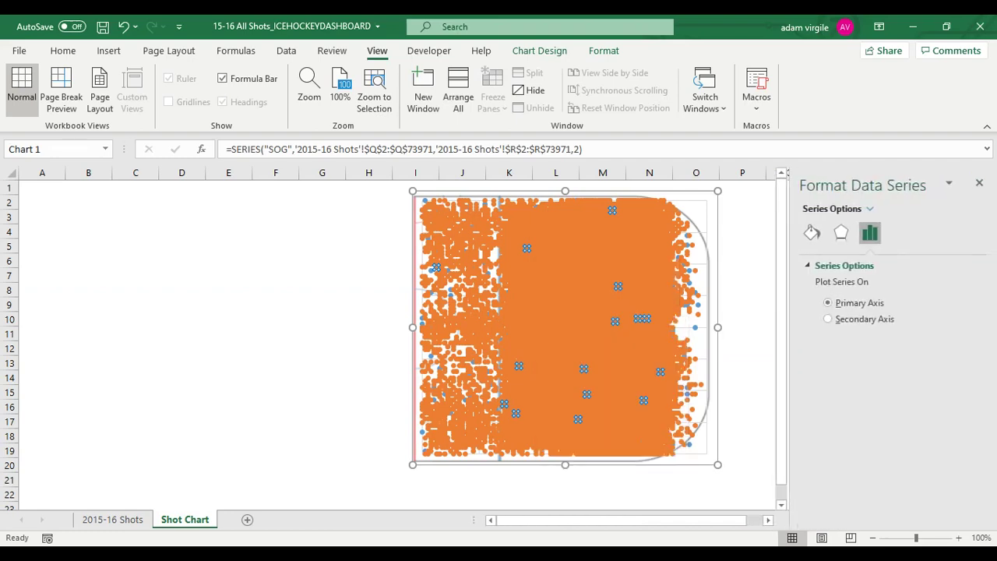
{"action": "left_click", "coordinate": [811, 232]}
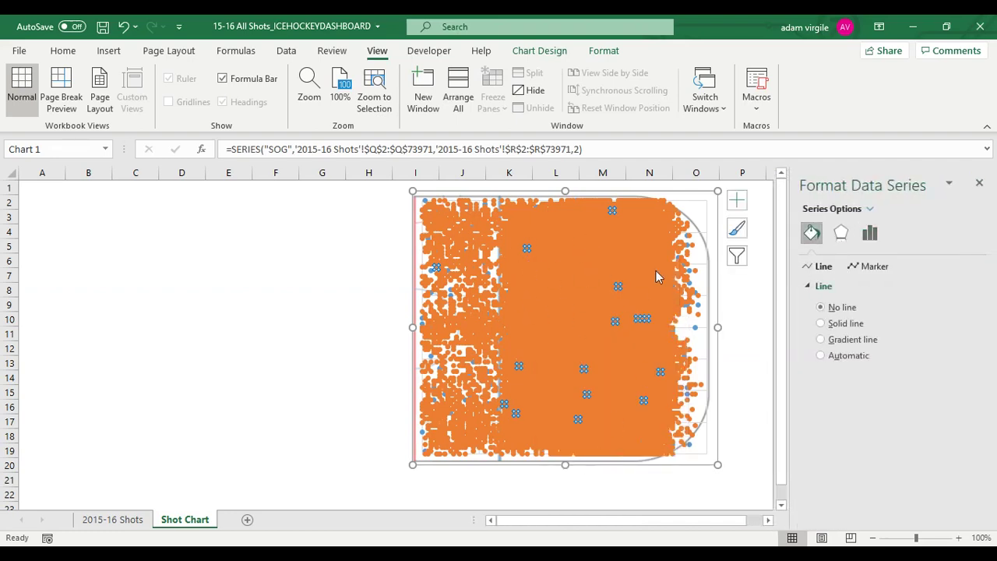
{"action": "left_click", "coordinate": [868, 266]}
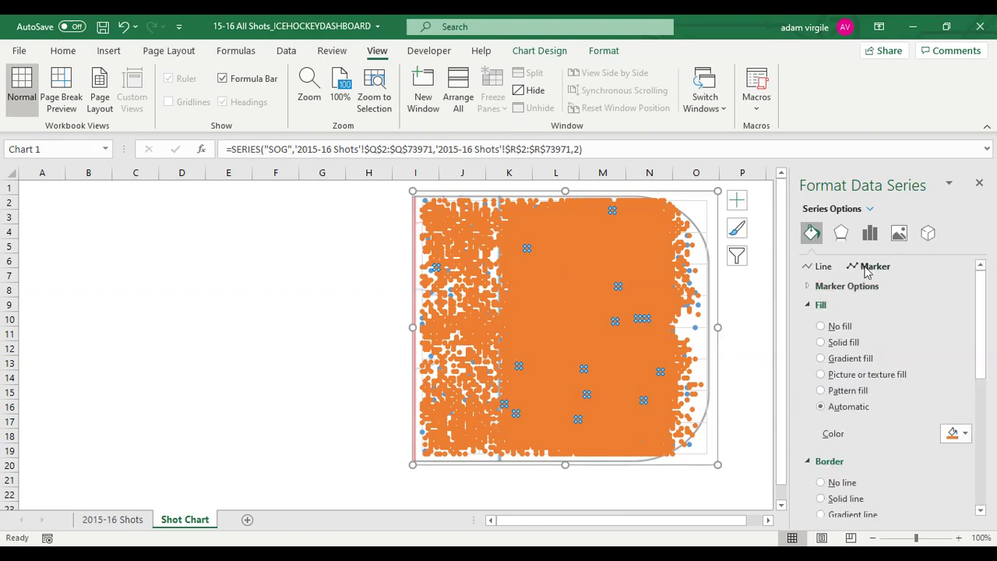
{"action": "left_click", "coordinate": [839, 287]}
{"action": "scroll", "coordinate": [879, 390], "scroll_direction": "down", "scroll_amount": 4}
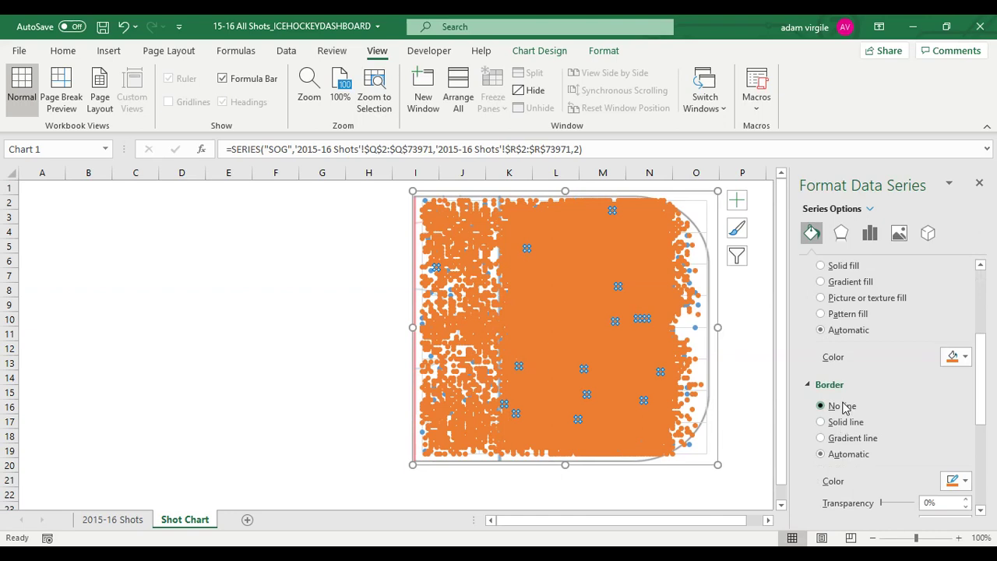
{"action": "scroll", "coordinate": [864, 327], "scroll_direction": "up", "scroll_amount": 2}
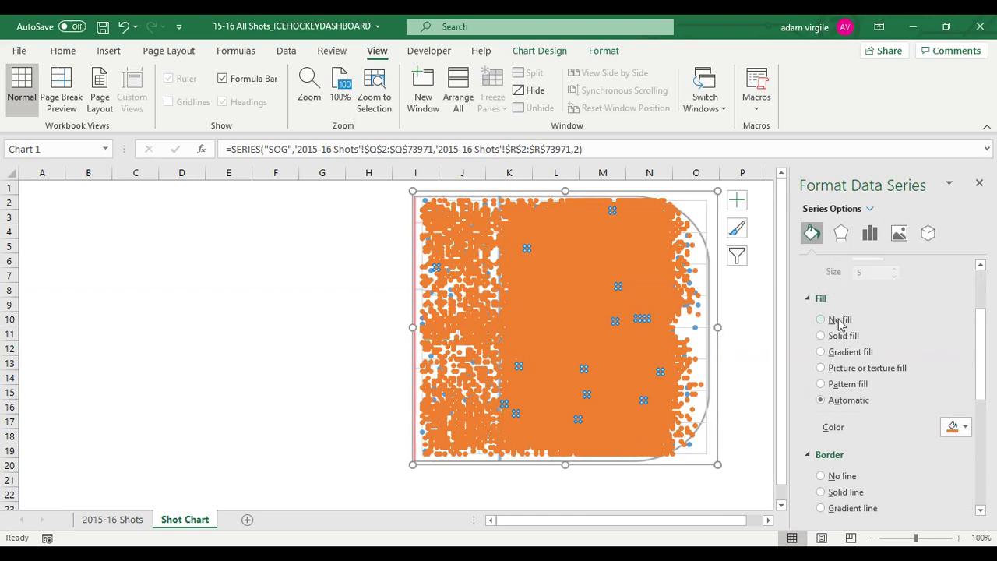
{"action": "left_click", "coordinate": [839, 320]}
{"action": "scroll", "coordinate": [857, 323], "scroll_direction": "up", "scroll_amount": 2}
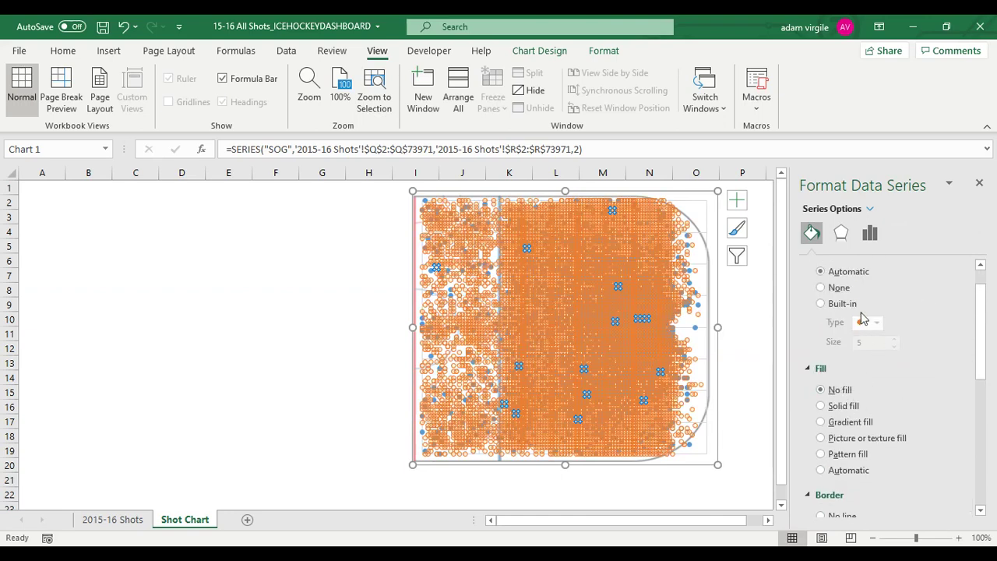
{"action": "left_click", "coordinate": [838, 304]}
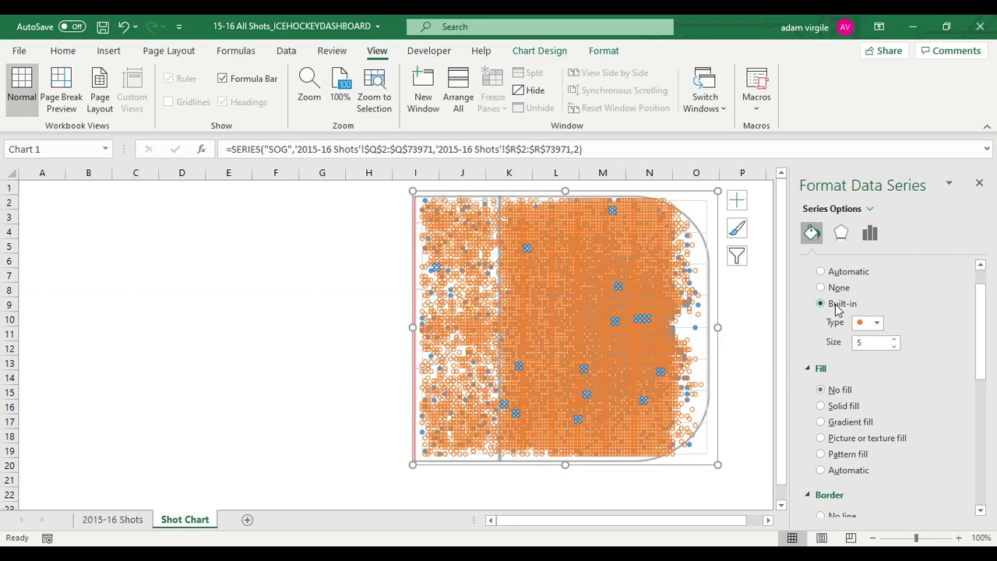
{"action": "left_click", "coordinate": [875, 323]}
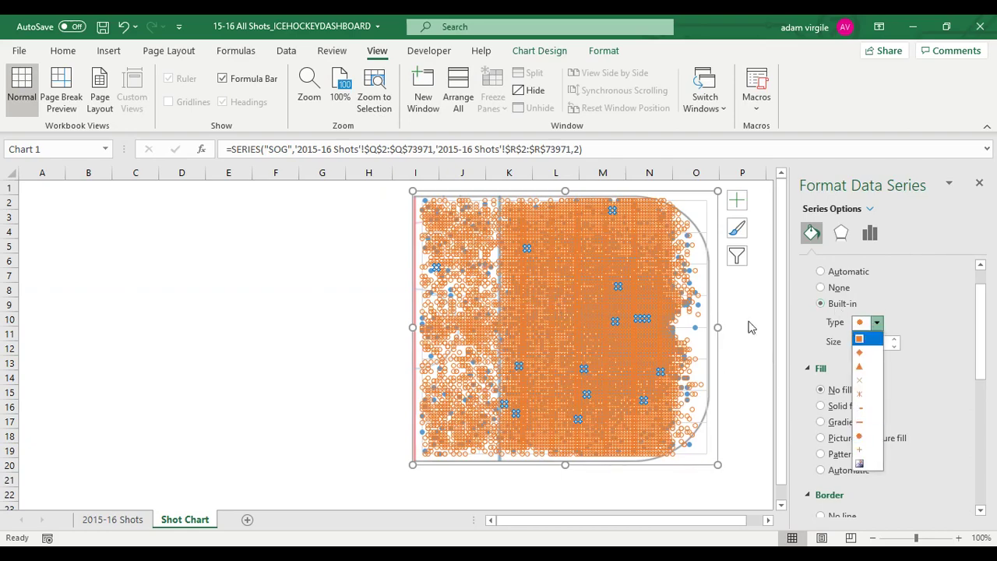
{"action": "left_click", "coordinate": [866, 381]}
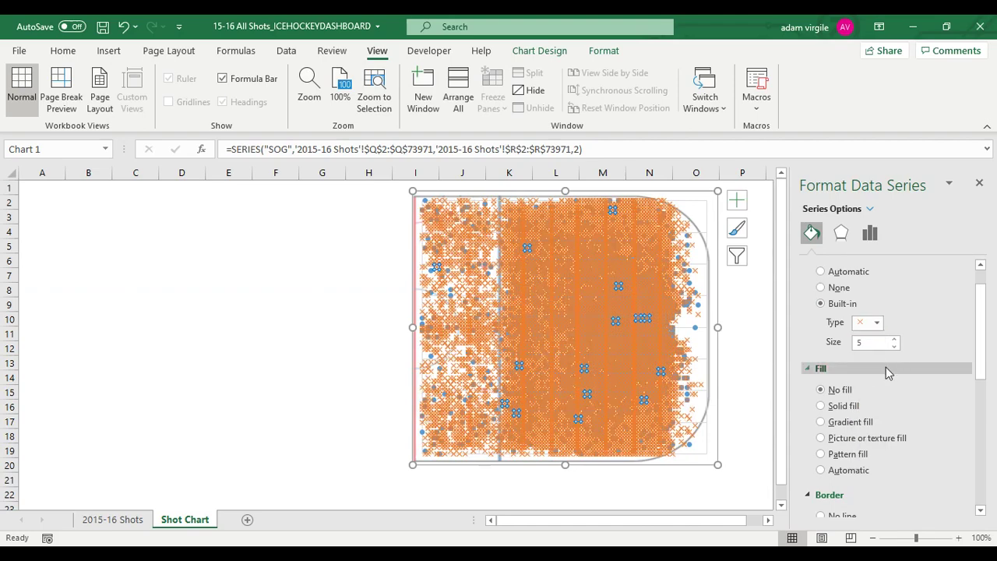
- Give the SOG markers a solid black outline and change their size to 7
{"action": "scroll", "coordinate": [888, 374], "scroll_direction": "down", "scroll_amount": 2}
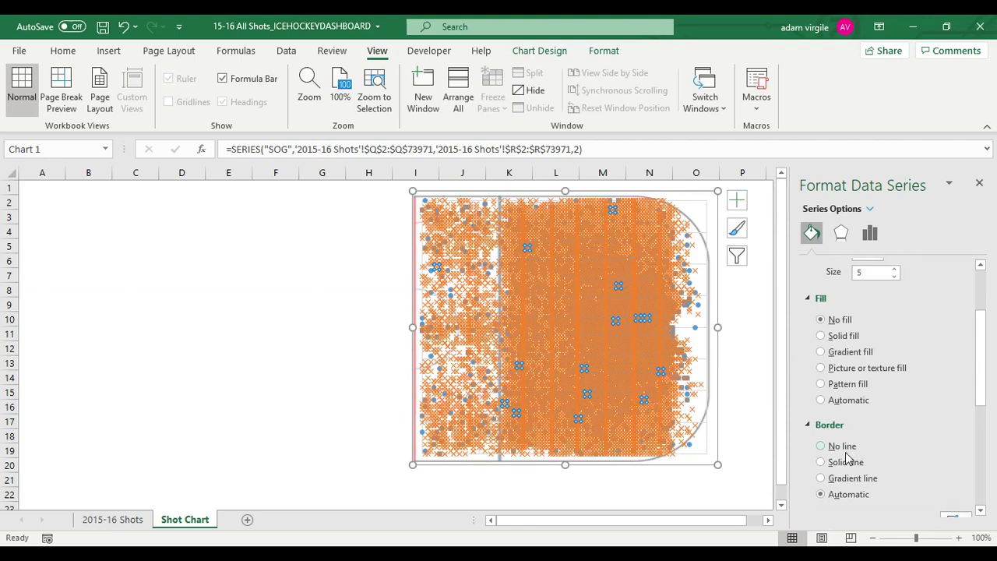
{"action": "left_click", "coordinate": [839, 462]}
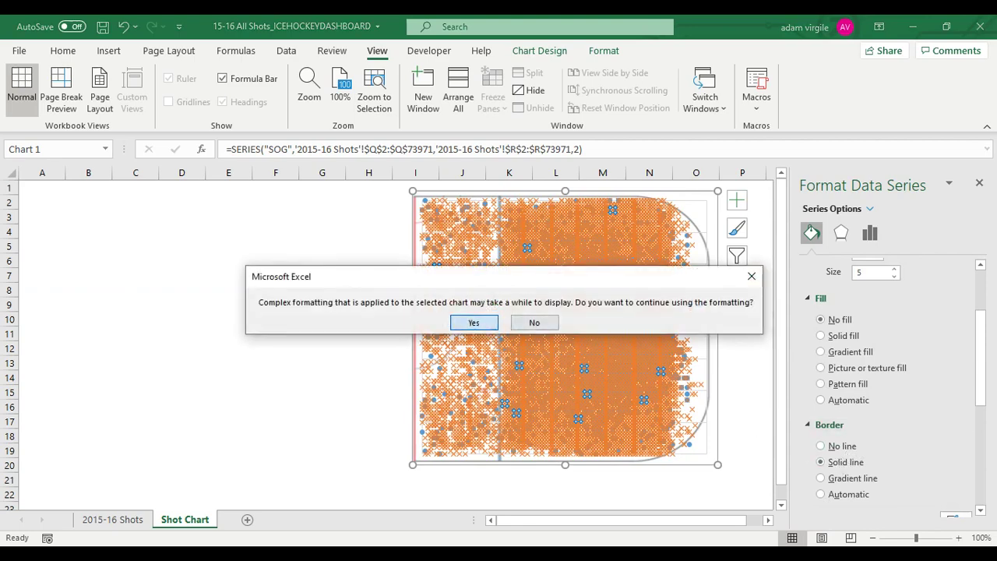
{"action": "left_click", "coordinate": [477, 326]}
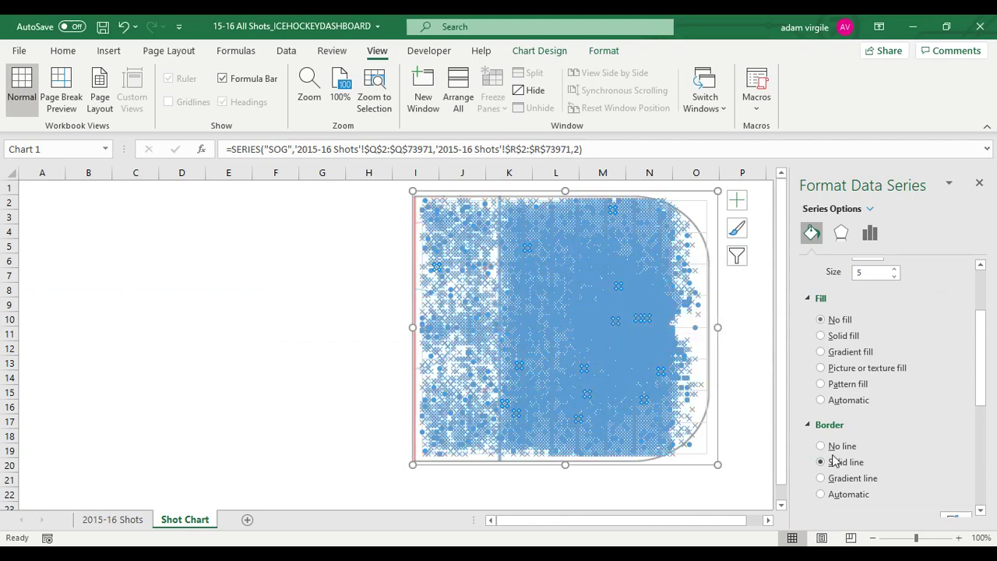
{"action": "scroll", "coordinate": [856, 441], "scroll_direction": "down", "scroll_amount": 3}
{"action": "scroll", "coordinate": [878, 411], "scroll_direction": "up", "scroll_amount": 2}
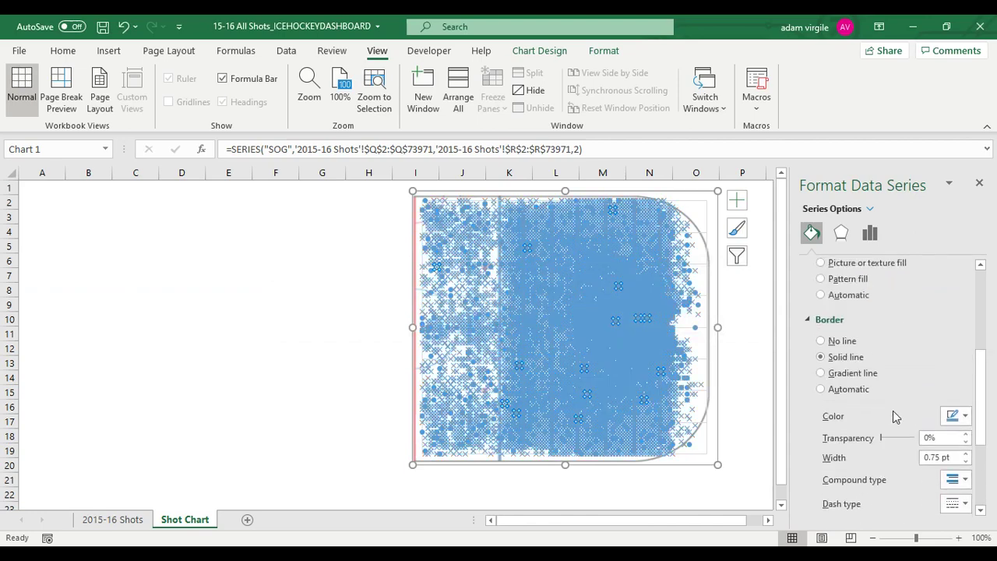
{"action": "left_click", "coordinate": [956, 415]}
{"action": "left_click", "coordinate": [887, 236]}
{"action": "scroll", "coordinate": [896, 350], "scroll_direction": "up", "scroll_amount": 3}
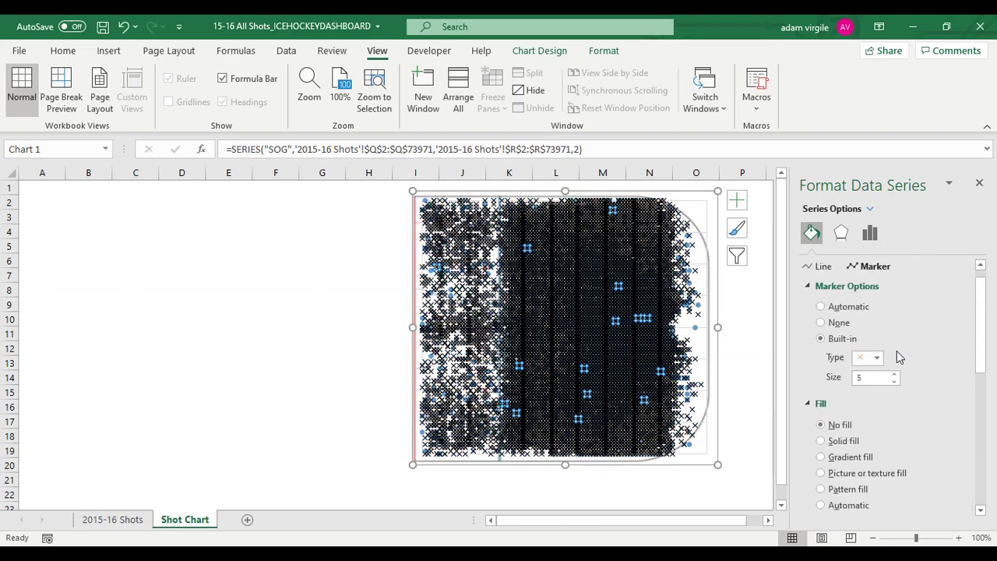
{"action": "left_click_drag", "start_coordinate": [869, 381], "coordinate": [832, 378]}
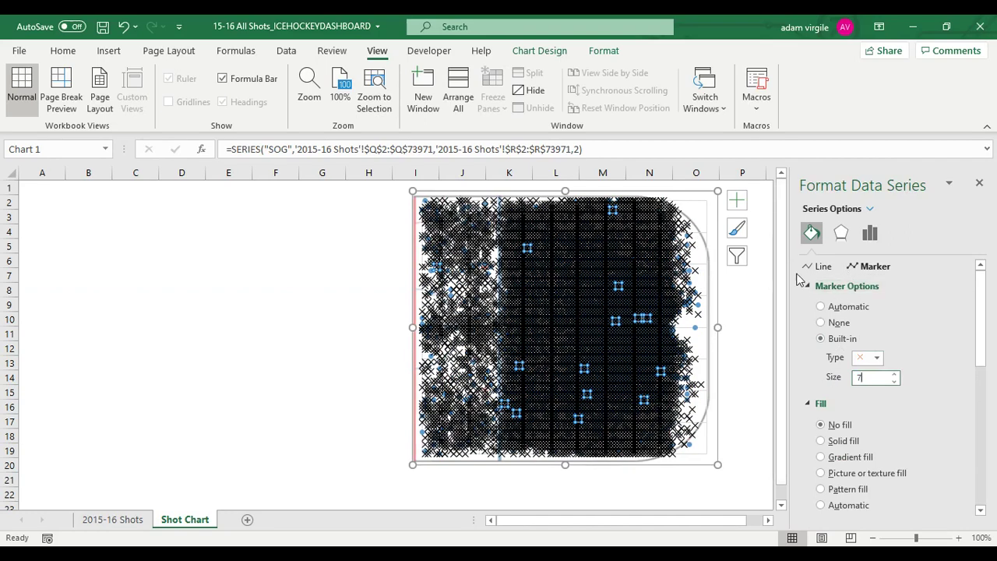
- Close the series formatting and scroll the 2015-16 Shots sheet back to row 1
{"action": "left_click", "coordinate": [979, 185]}
{"action": "left_click", "coordinate": [322, 303]}
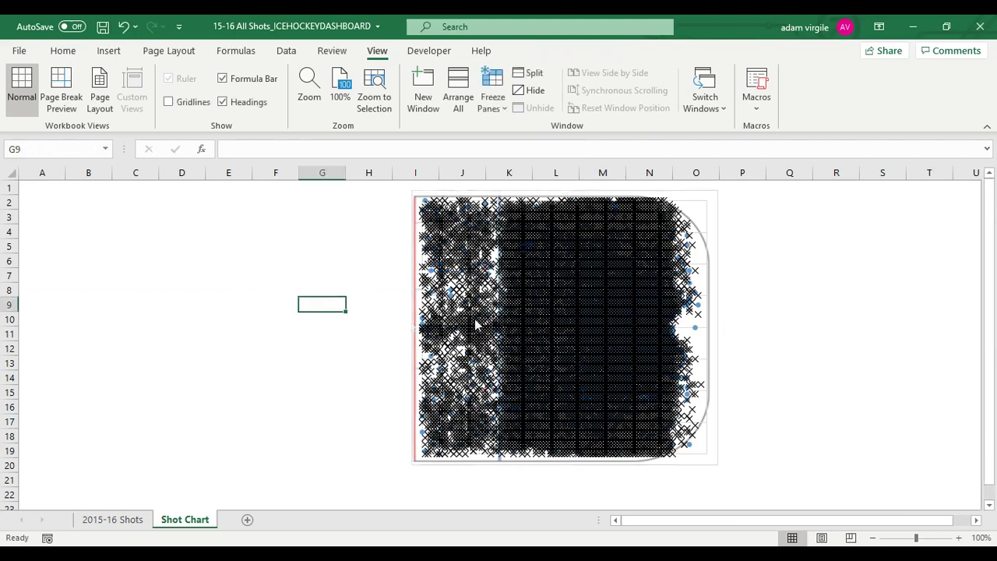
{"action": "left_click", "coordinate": [472, 187]}
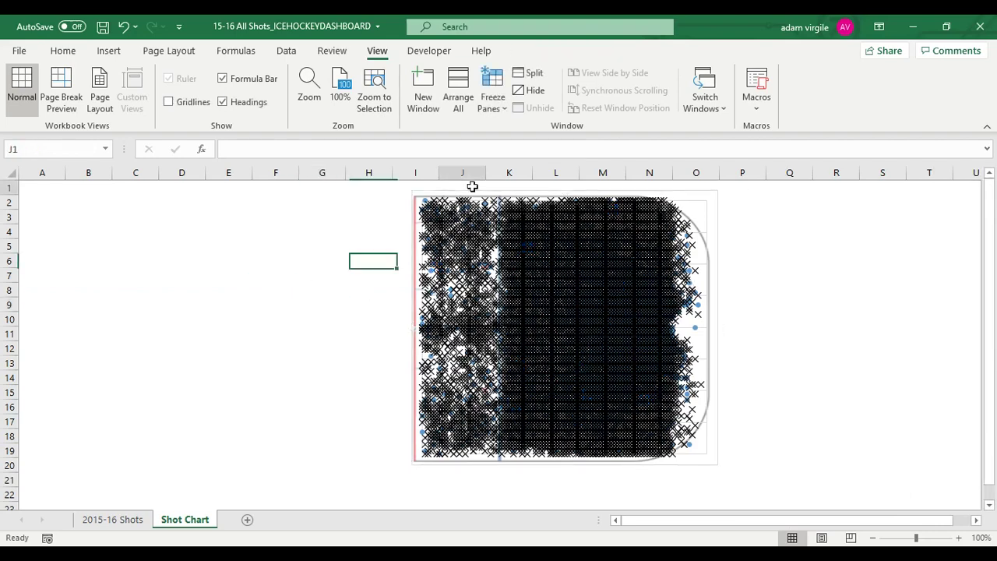
{"action": "left_click", "coordinate": [115, 521]}
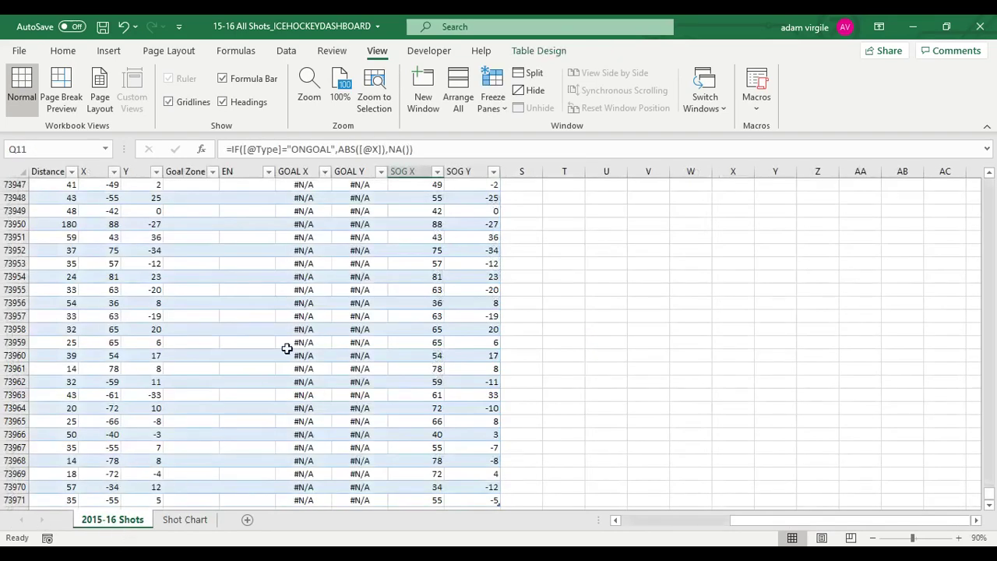
{"action": "left_click", "coordinate": [300, 329]}
{"action": "left_click_drag", "start_coordinate": [802, 520], "coordinate": [693, 520]}
{"action": "scroll", "coordinate": [341, 368], "scroll_direction": "up", "scroll_amount": 6}
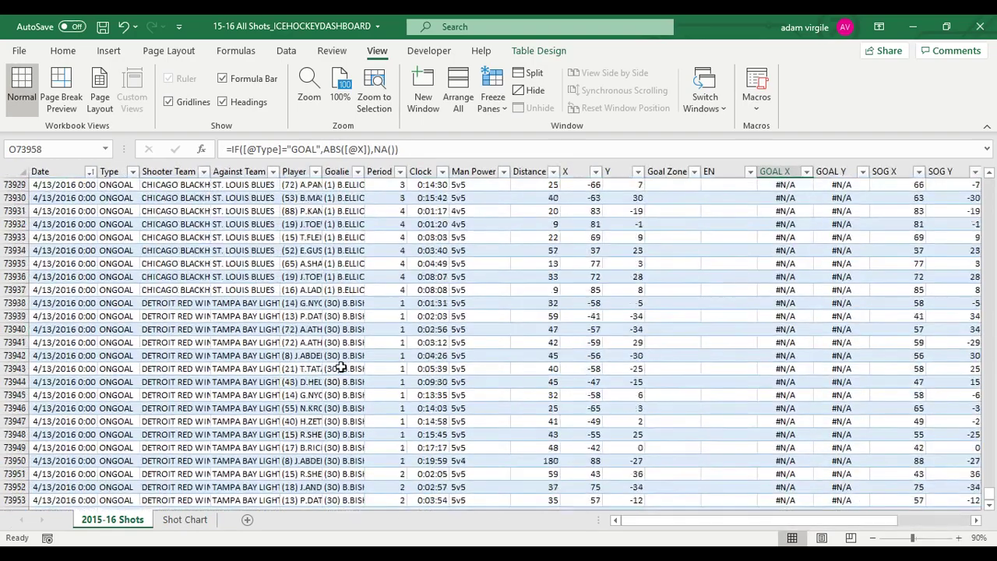
{"action": "left_click_drag", "start_coordinate": [989, 492], "coordinate": [989, 185]}
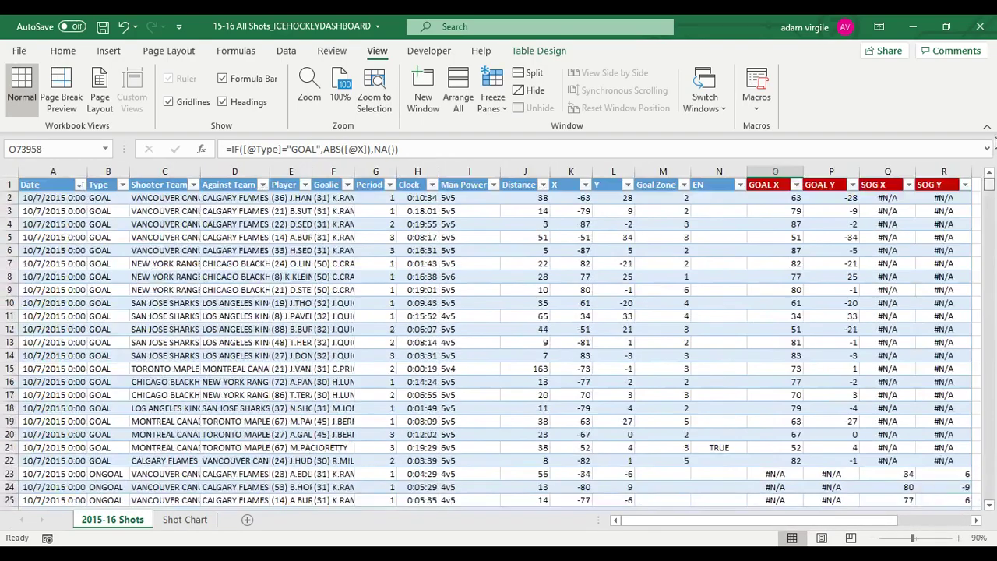
- Place the active cell inside the shots table with the Insert ribbon shown
{"action": "left_click", "coordinate": [525, 250]}
{"action": "left_click", "coordinate": [109, 50]}
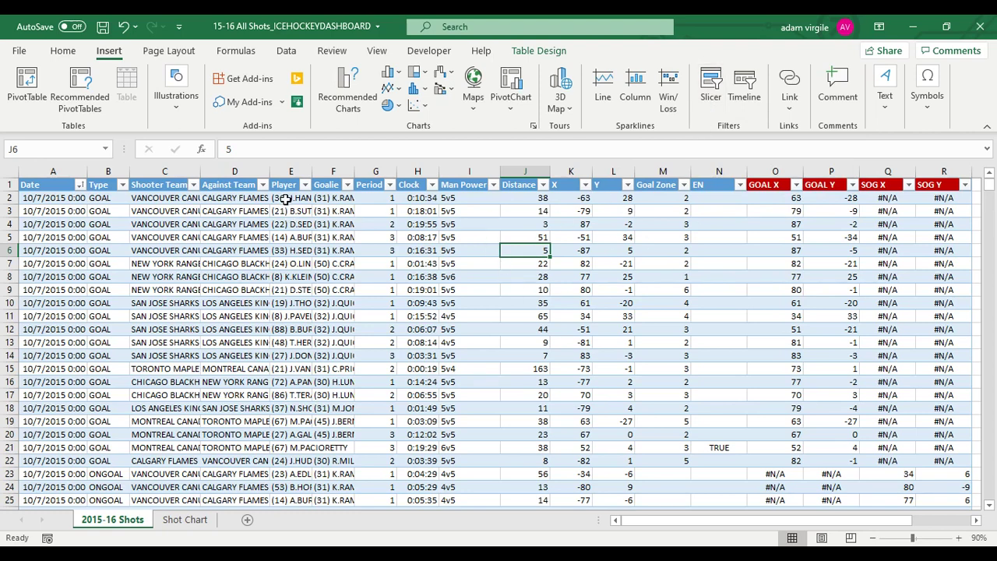
{"action": "left_click", "coordinate": [145, 199]}
{"action": "left_click", "coordinate": [278, 200]}
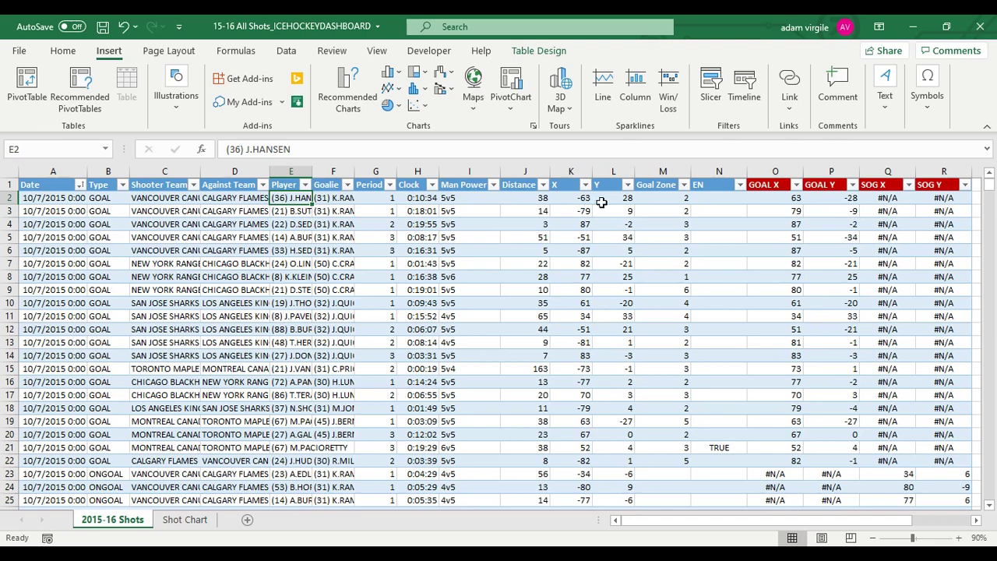
{"action": "left_click", "coordinate": [469, 201]}
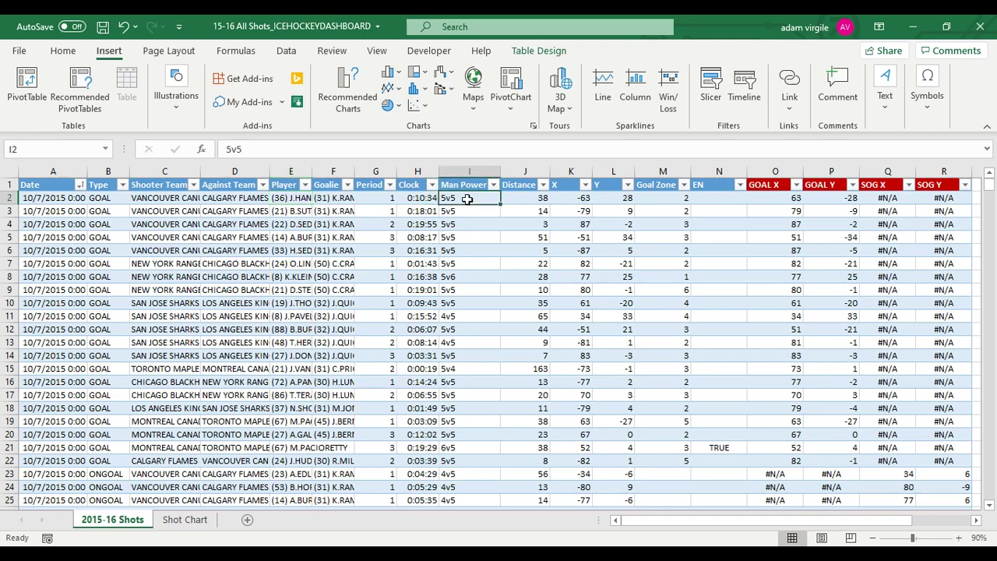
{"action": "left_click", "coordinate": [365, 201]}
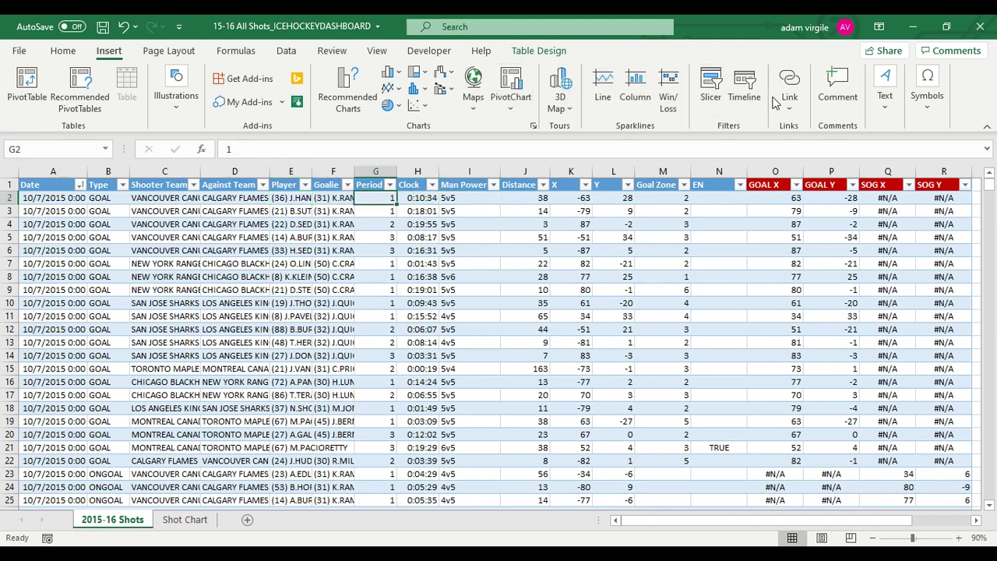
- Insert six slicers for the Type, Shooter Team, Against Team, Player, Period and Man Power fields
{"action": "left_click", "coordinate": [711, 99]}
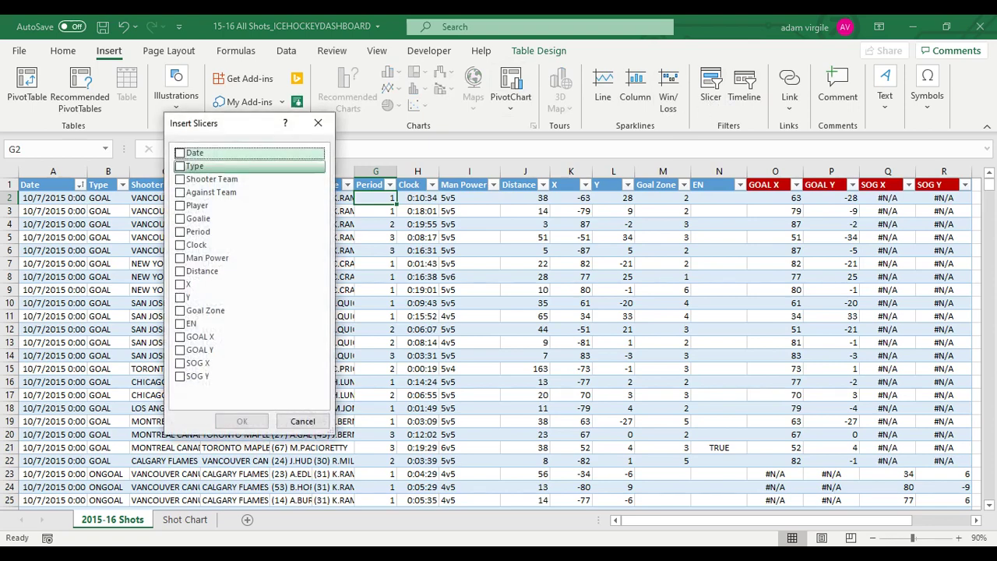
{"action": "left_click_drag", "start_coordinate": [226, 123], "coordinate": [348, 122]}
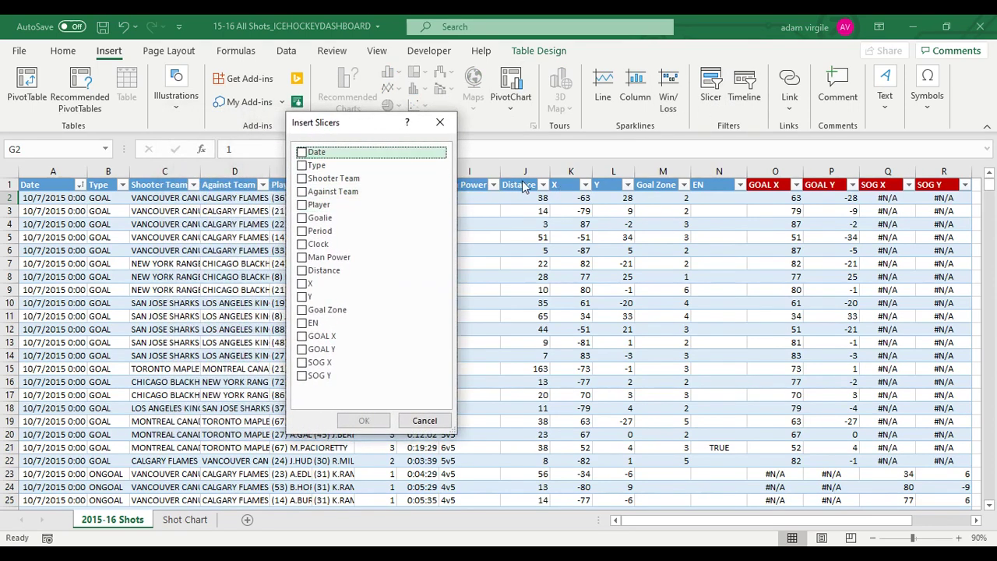
{"action": "left_click", "coordinate": [316, 165]}
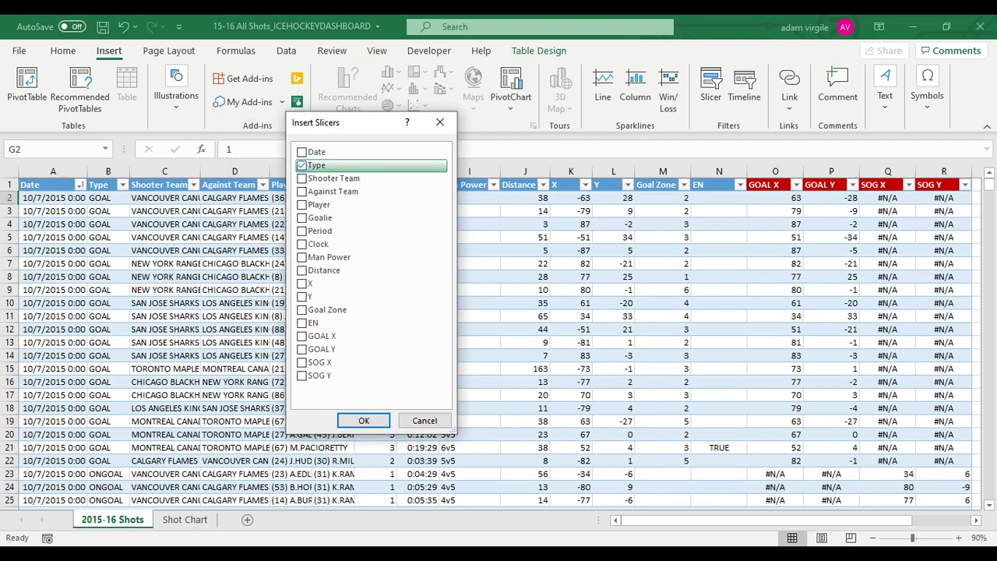
{"action": "left_click", "coordinate": [333, 179]}
{"action": "left_click", "coordinate": [333, 191]}
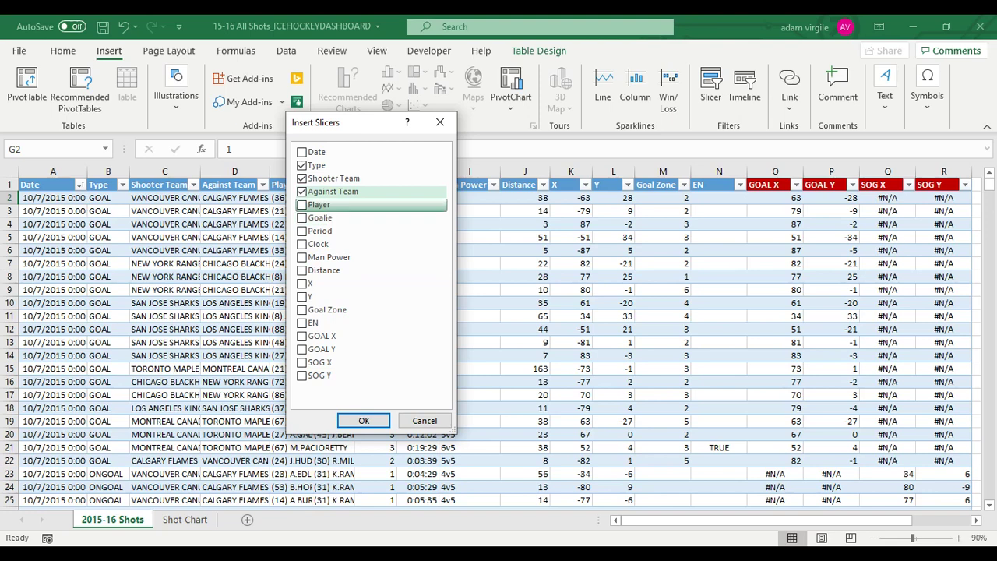
{"action": "left_click", "coordinate": [318, 204]}
{"action": "left_click", "coordinate": [319, 230]}
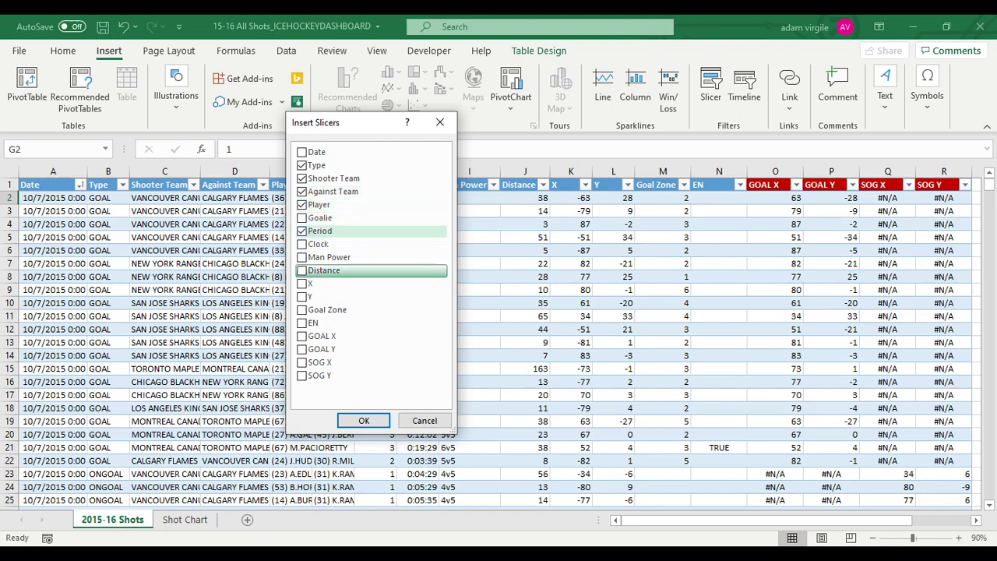
{"action": "left_click", "coordinate": [328, 257]}
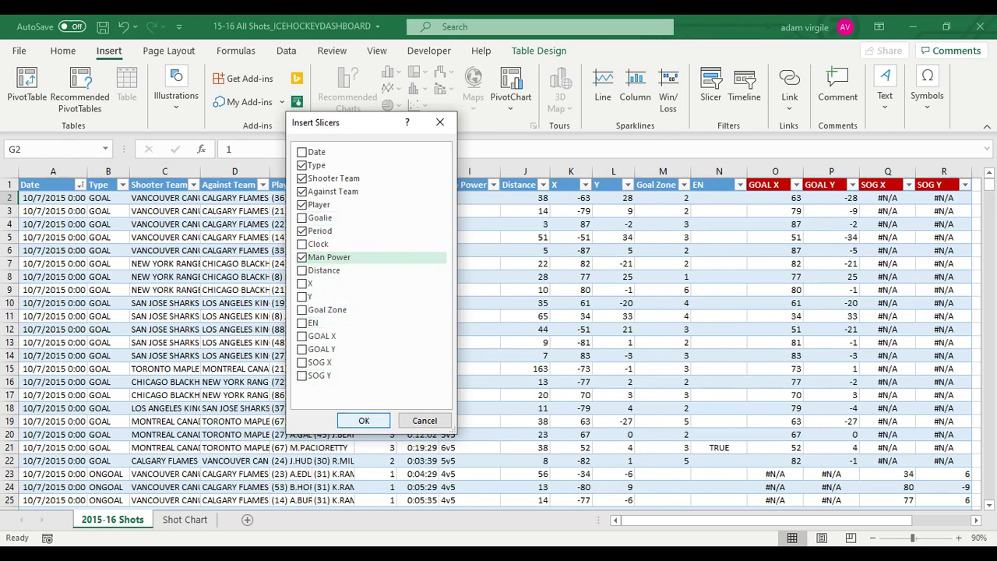
{"action": "left_click", "coordinate": [364, 420]}
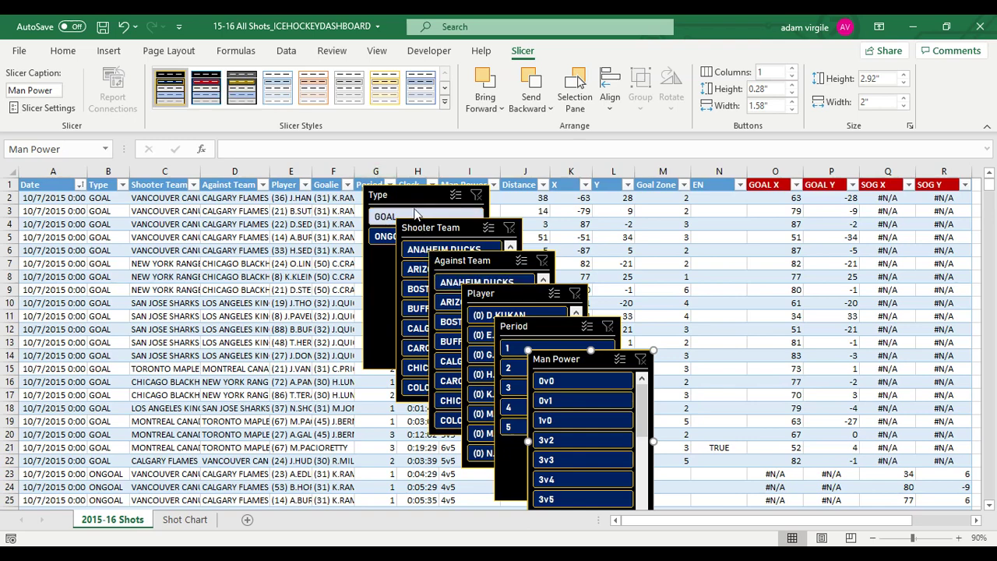
- Revert the light blue style tried on the Man Power slicer
{"action": "left_click", "coordinate": [422, 97]}
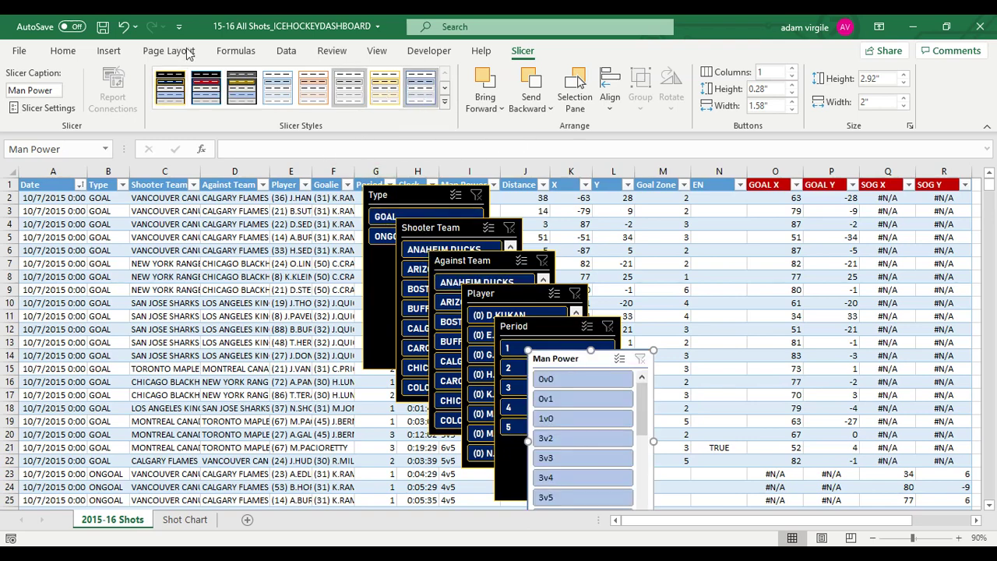
{"action": "left_click", "coordinate": [136, 27]}
{"action": "left_click", "coordinate": [130, 30]}
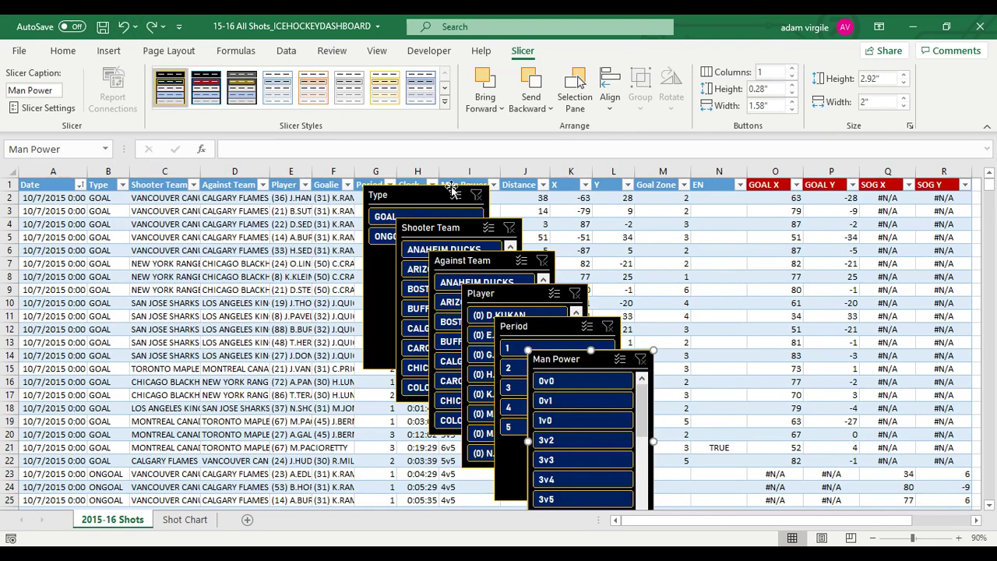
- Select all six slicers together and drag them further left over the table
{"action": "left_click", "coordinate": [428, 195]}
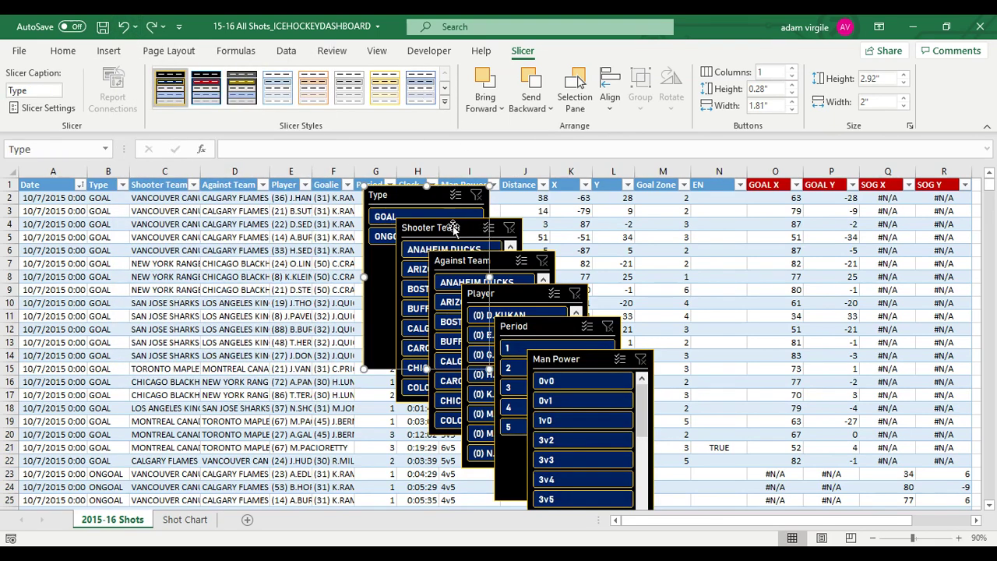
{"action": "left_click", "coordinate": [452, 227], "text": "ctrl"}
{"action": "left_click", "coordinate": [479, 260], "text": "ctrl"}
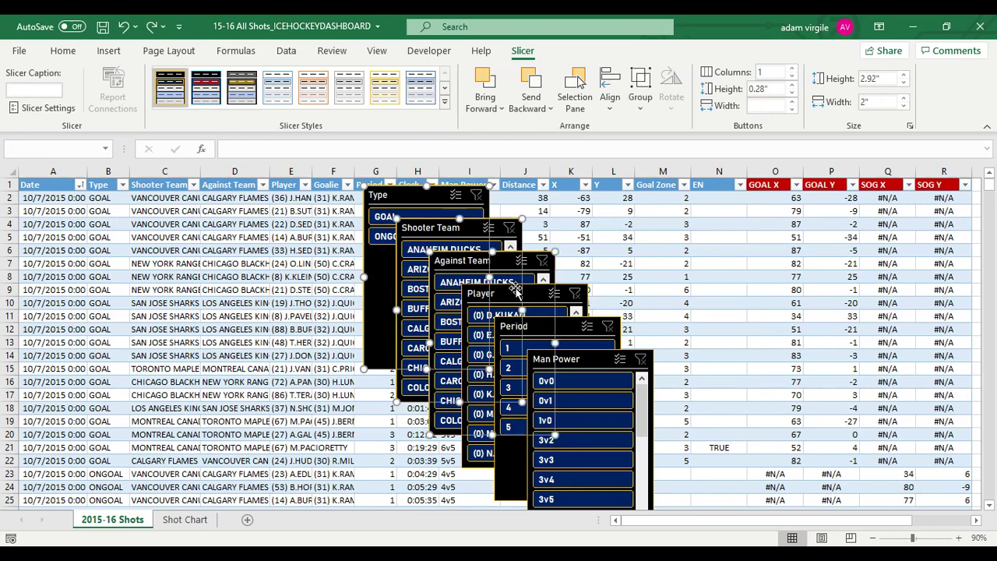
{"action": "left_click", "coordinate": [515, 291], "text": "ctrl"}
{"action": "left_click", "coordinate": [539, 325], "text": "ctrl"}
{"action": "left_click", "coordinate": [592, 359], "text": "ctrl"}
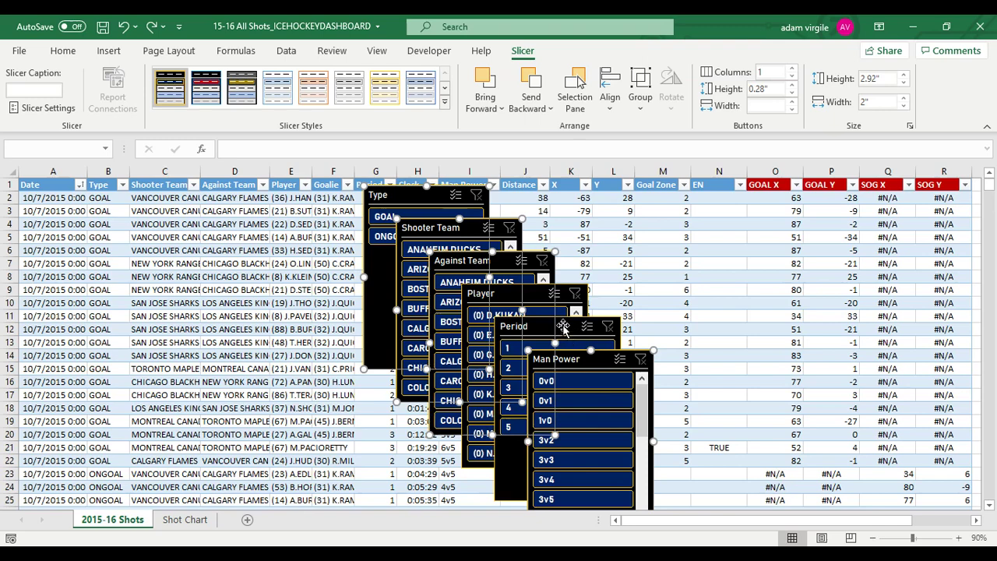
{"action": "left_click_drag", "start_coordinate": [394, 195], "coordinate": [240, 212]}
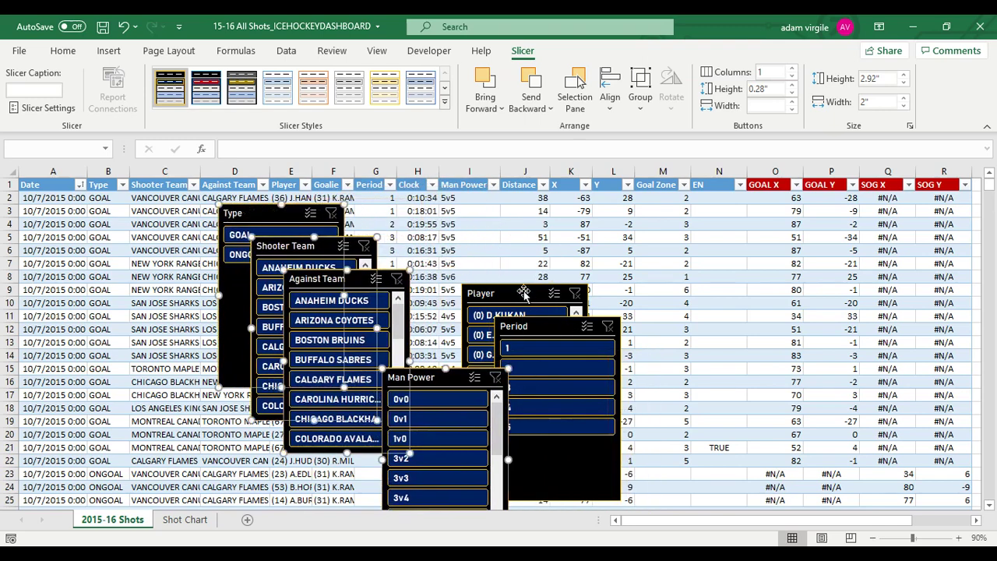
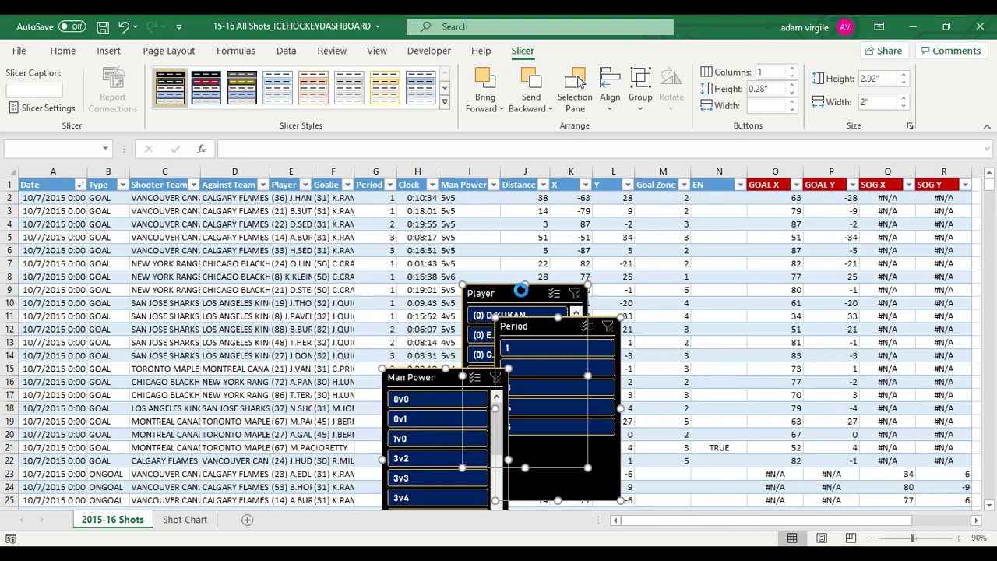
- Paste the slicers onto the Shot Chart sheet and place Type and Shooter Team at the top-left
{"action": "left_click", "coordinate": [185, 519]}
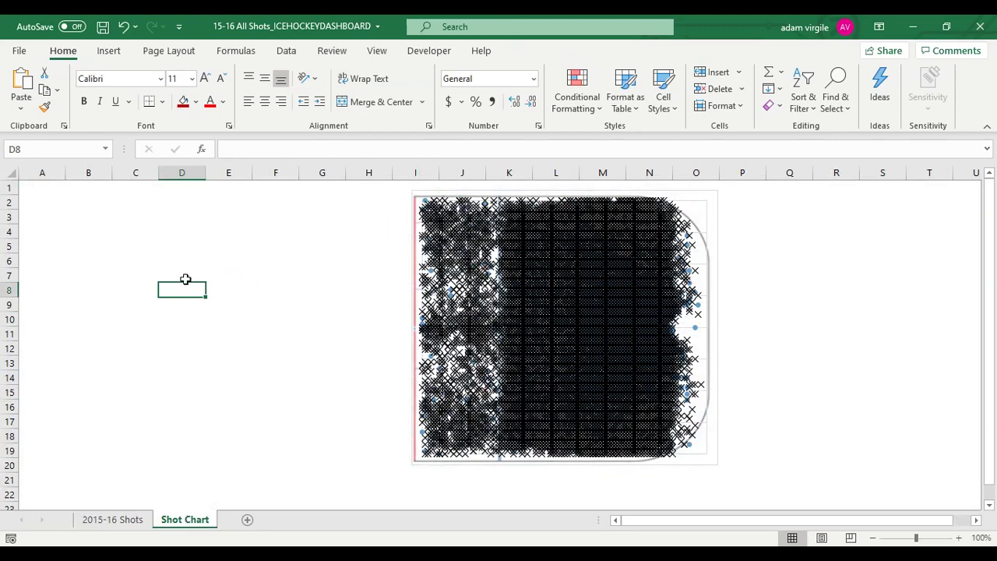
{"action": "key", "text": "ctrl+v"}
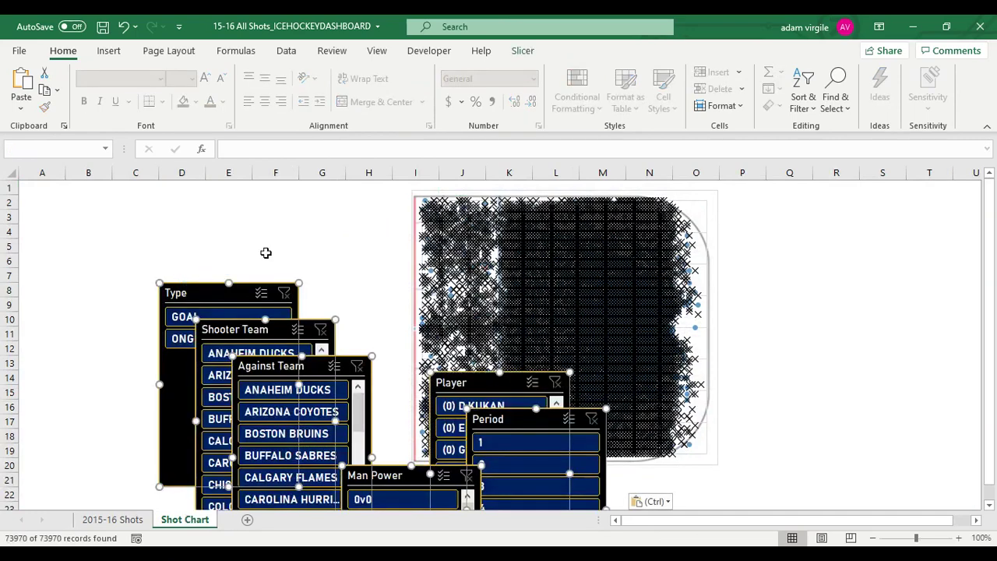
{"action": "left_click", "coordinate": [264, 251]}
{"action": "left_click_drag", "start_coordinate": [187, 293], "coordinate": [62, 203]}
{"action": "left_click_drag", "start_coordinate": [248, 331], "coordinate": [234, 204]}
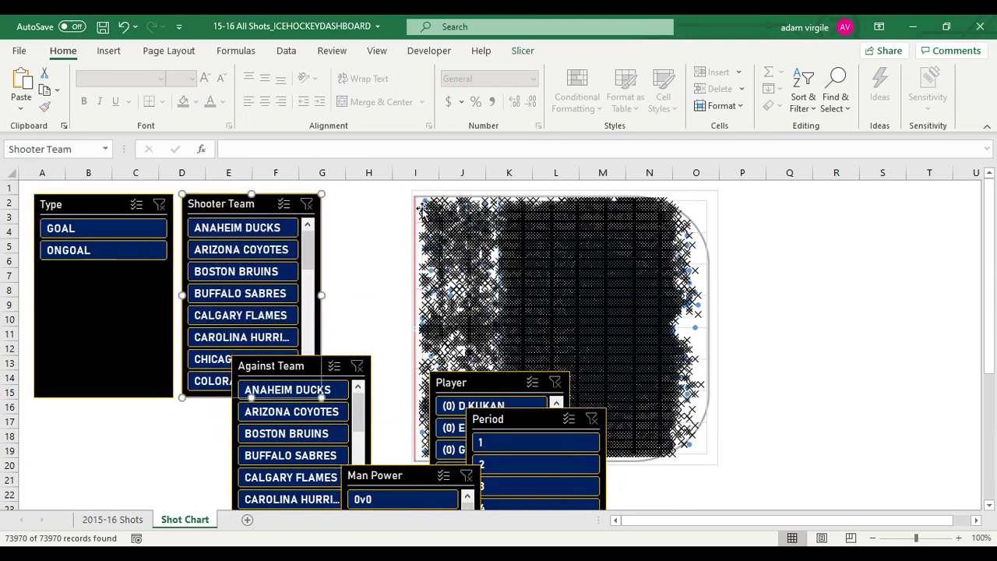
- Move the shot chart to columns O–T, zoom the sheet to 90% and enlarge the chart
{"action": "left_click", "coordinate": [441, 204]}
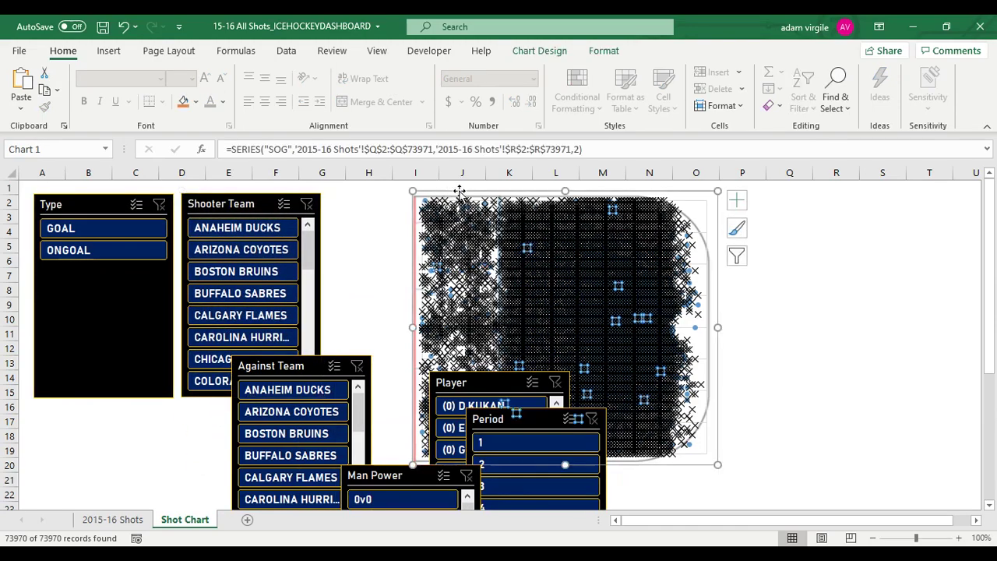
{"action": "left_click_drag", "start_coordinate": [456, 186], "coordinate": [720, 180]}
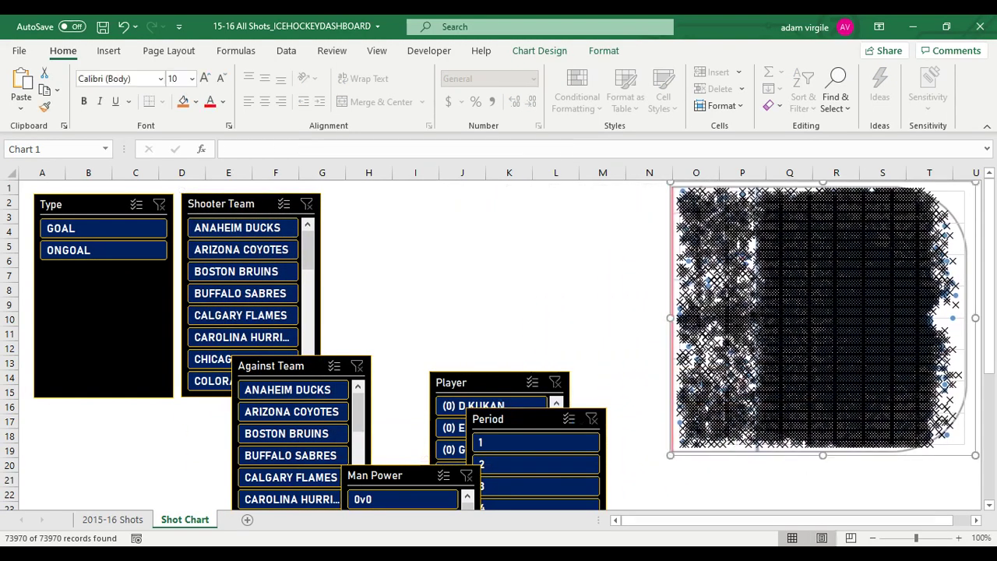
{"action": "left_click", "coordinate": [872, 538]}
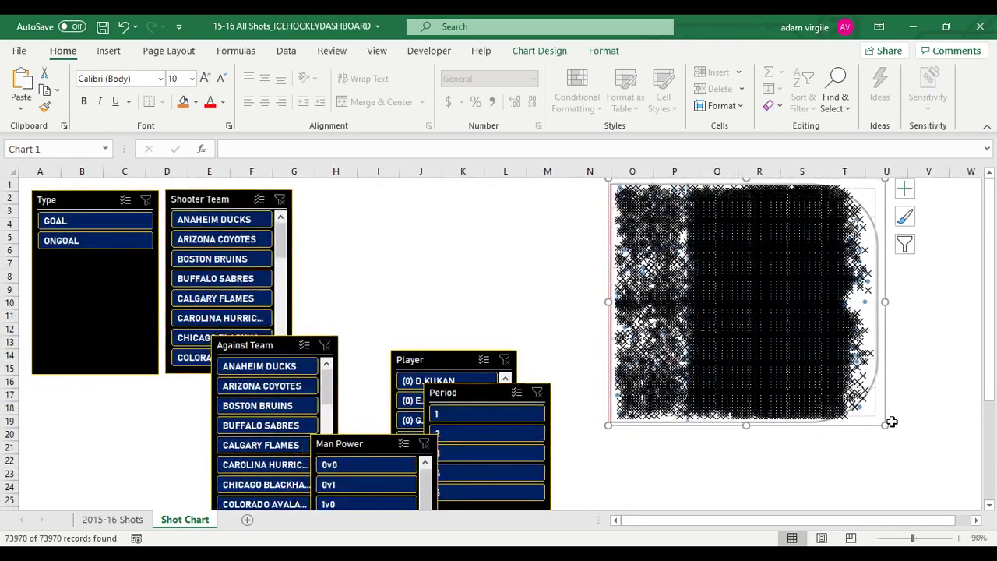
{"action": "left_click_drag", "start_coordinate": [885, 425], "coordinate": [968, 496]}
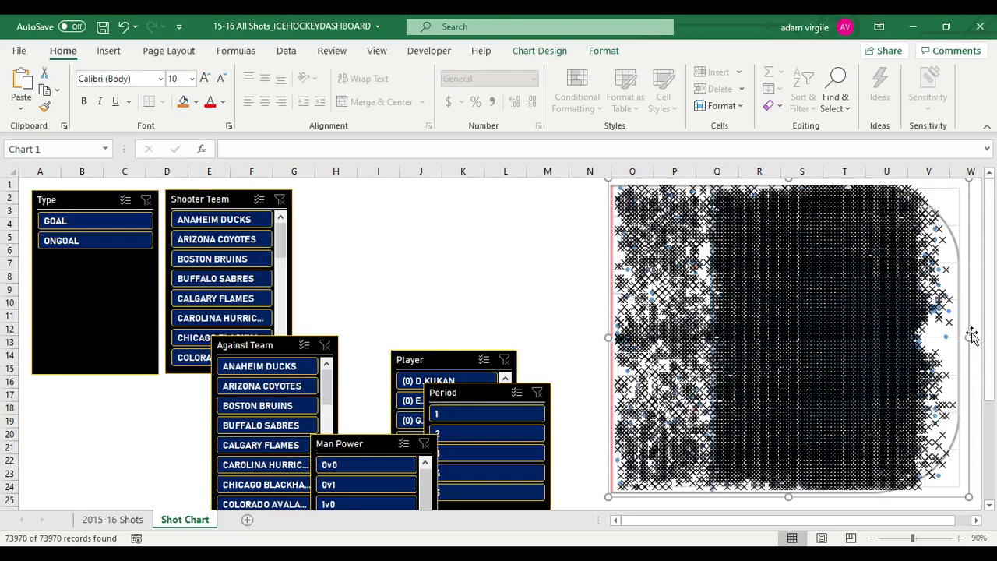
- Move the Against Team and Player slicers up into the top row beside the others
{"action": "left_click", "coordinate": [446, 335]}
{"action": "left_click_drag", "start_coordinate": [252, 338], "coordinate": [345, 200]}
{"action": "left_click_drag", "start_coordinate": [452, 356], "coordinate": [493, 196]}
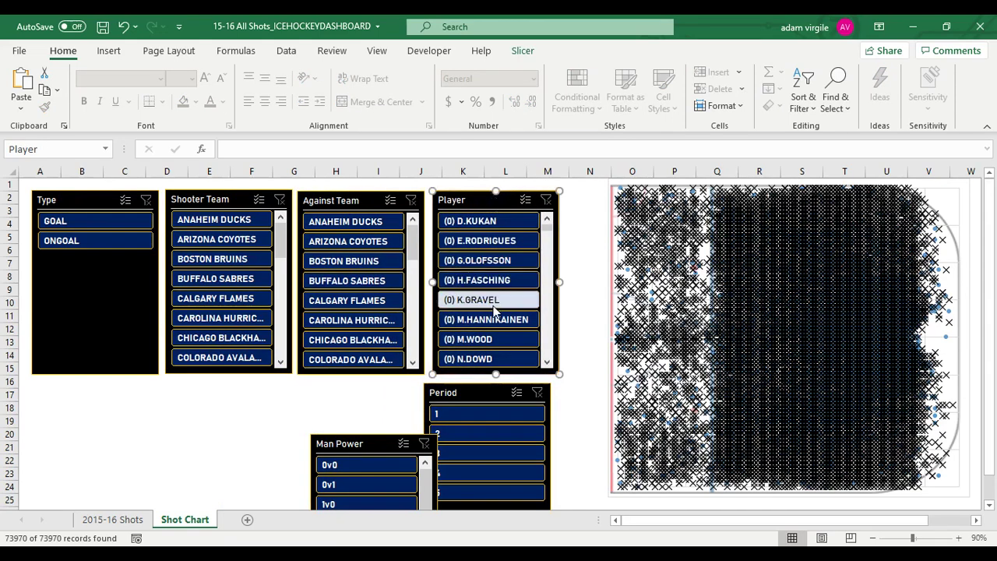
- Filter the Player slicer to J.MILLER's 137 shots and select the Goals series
{"action": "left_click", "coordinate": [479, 342]}
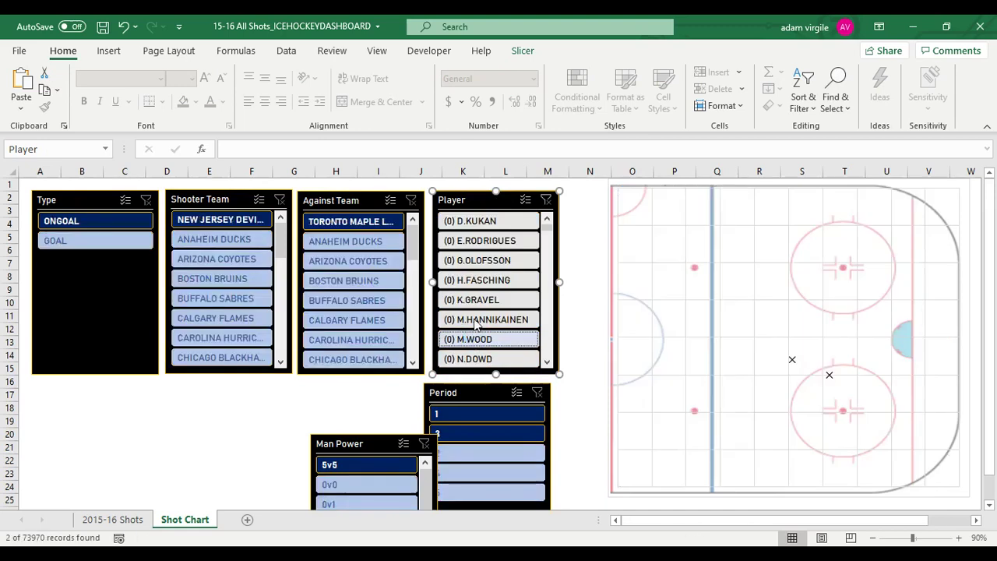
{"action": "left_click", "coordinate": [485, 321]}
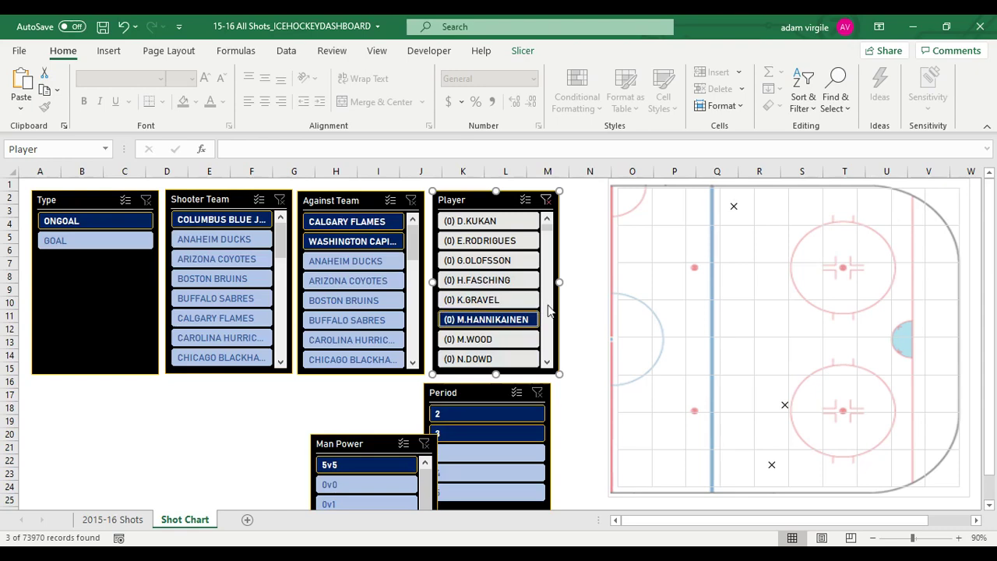
{"action": "scroll", "coordinate": [502, 296], "scroll_direction": "down", "scroll_amount": 5}
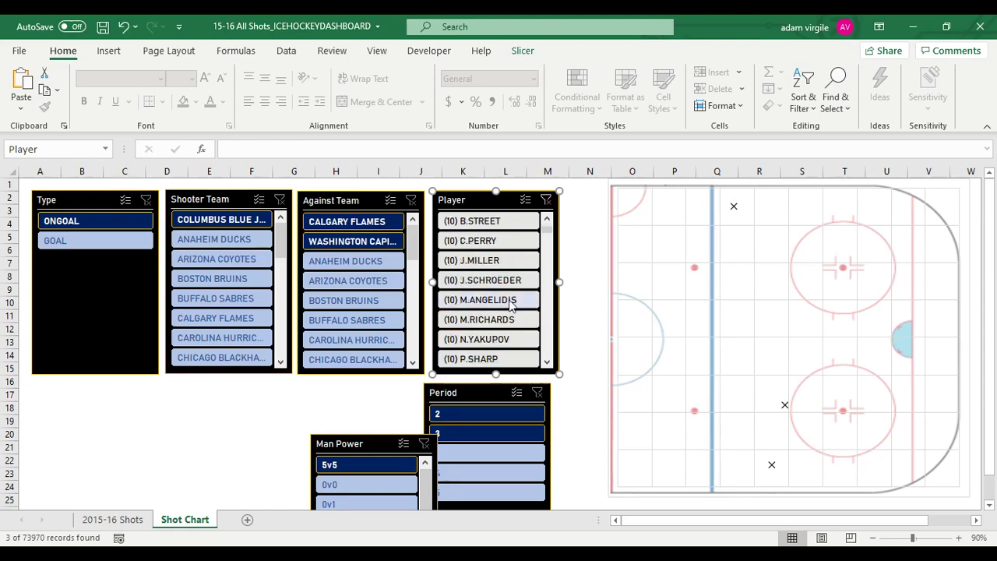
{"action": "left_click", "coordinate": [479, 260]}
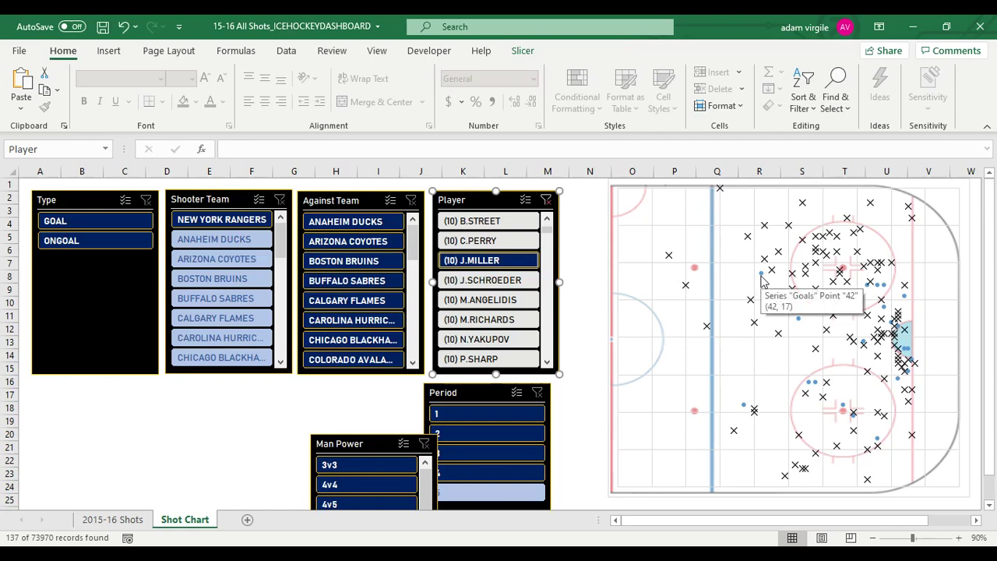
{"action": "left_click", "coordinate": [762, 279]}
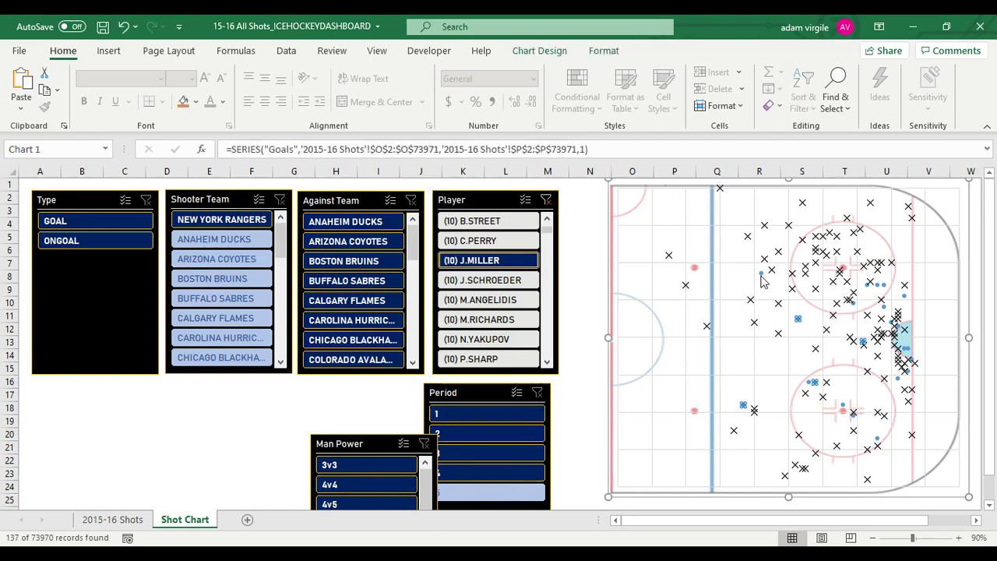
{"action": "right_click", "coordinate": [797, 319]}
- Give the Goals markers a built-in shape with a solid fill
{"action": "left_click", "coordinate": [831, 479]}
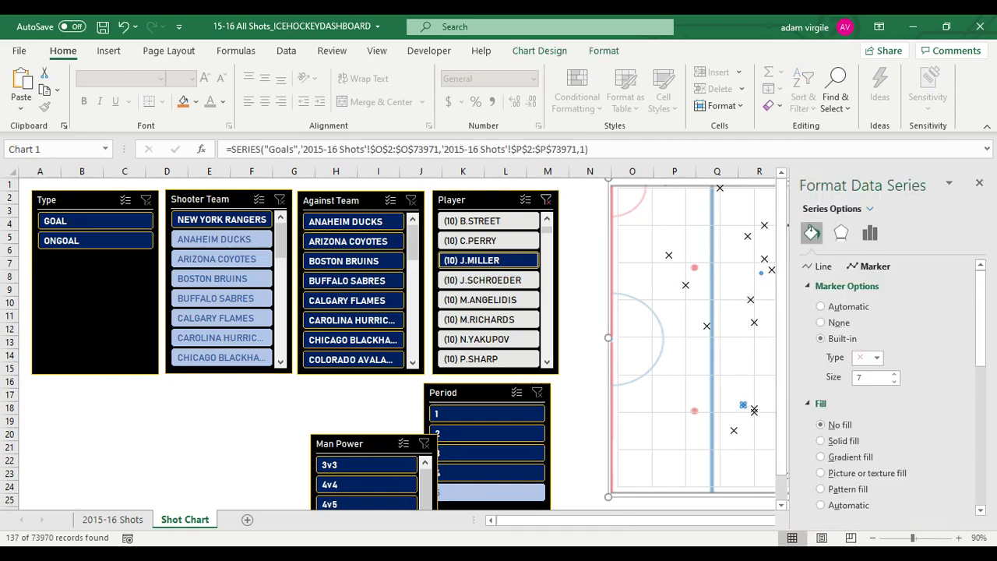
{"action": "left_click", "coordinate": [812, 233]}
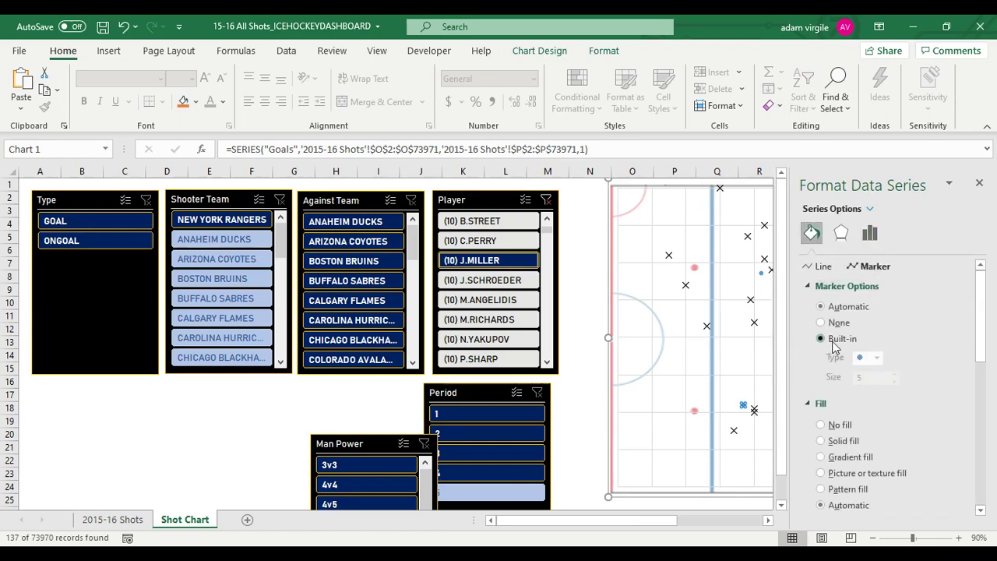
{"action": "left_click", "coordinate": [834, 379]}
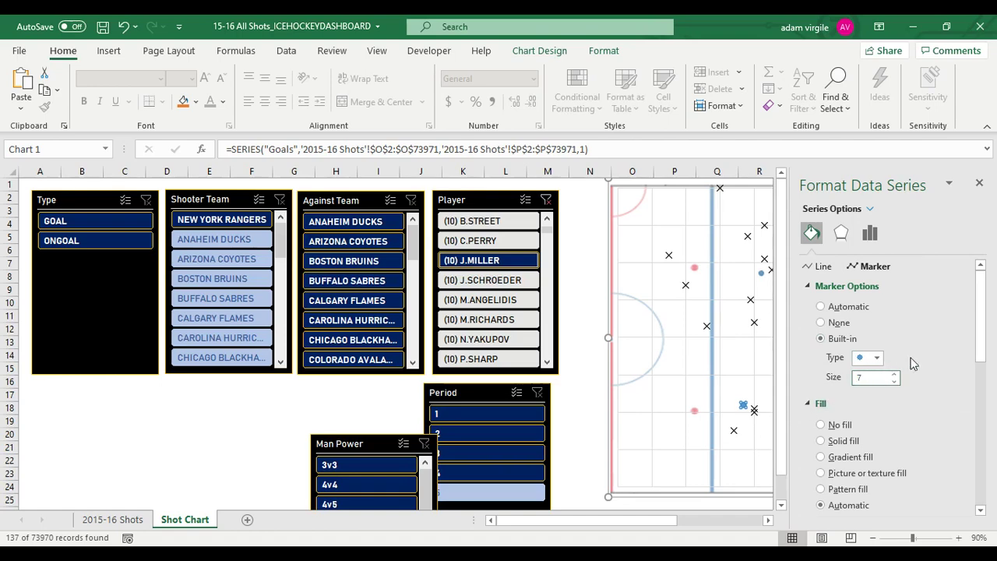
{"action": "left_click", "coordinate": [843, 441]}
{"action": "scroll", "coordinate": [903, 417], "scroll_direction": "down", "scroll_amount": 3}
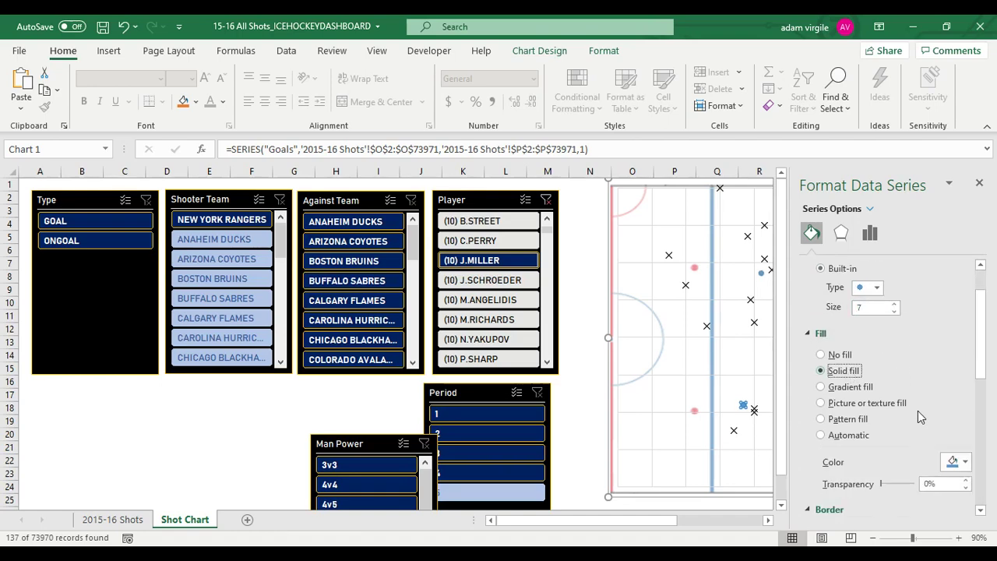
{"action": "left_click", "coordinate": [954, 428]}
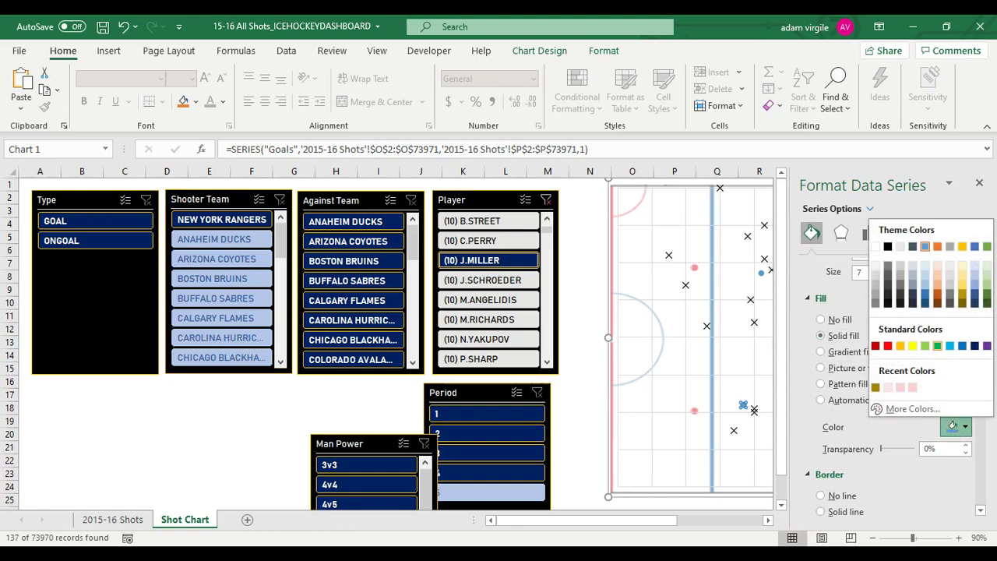
- Switch the Goals markers to a gradient fill and remove the extra gradient stops
{"action": "left_click", "coordinate": [841, 358]}
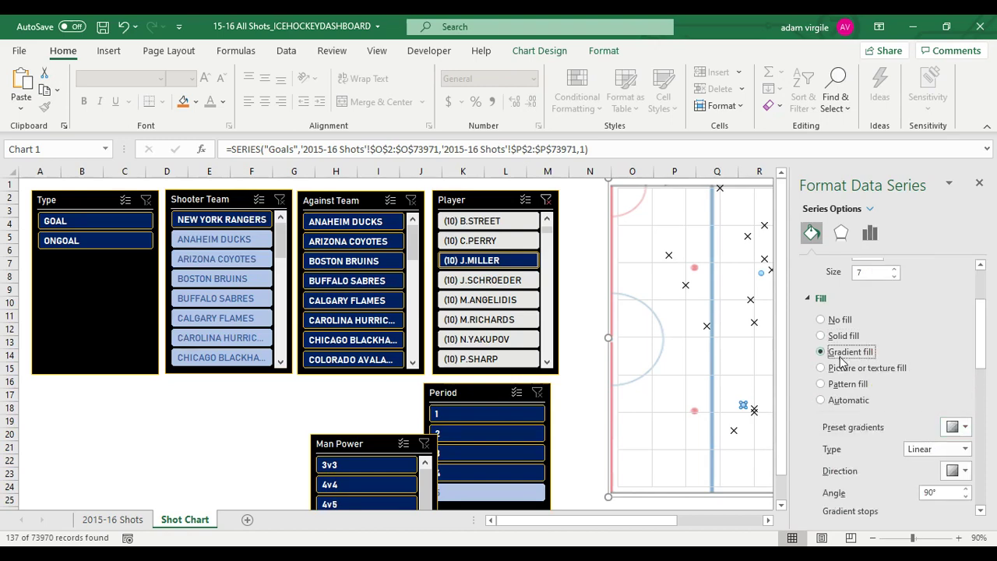
{"action": "left_click", "coordinate": [951, 427]}
{"action": "left_click", "coordinate": [952, 426]}
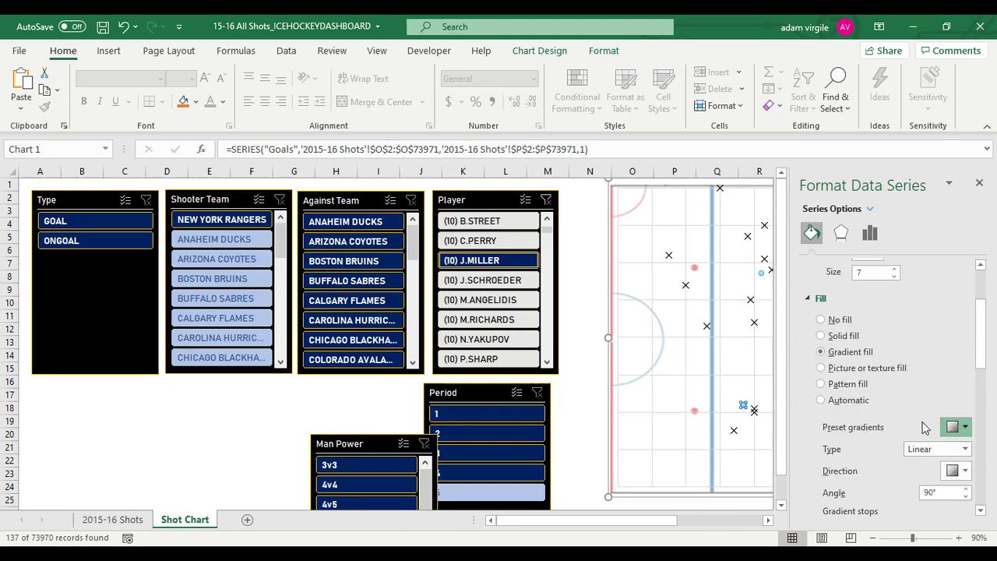
{"action": "scroll", "coordinate": [907, 420], "scroll_direction": "down", "scroll_amount": 1}
{"action": "scroll", "coordinate": [907, 421], "scroll_direction": "down", "scroll_amount": 1}
{"action": "left_click", "coordinate": [903, 424]}
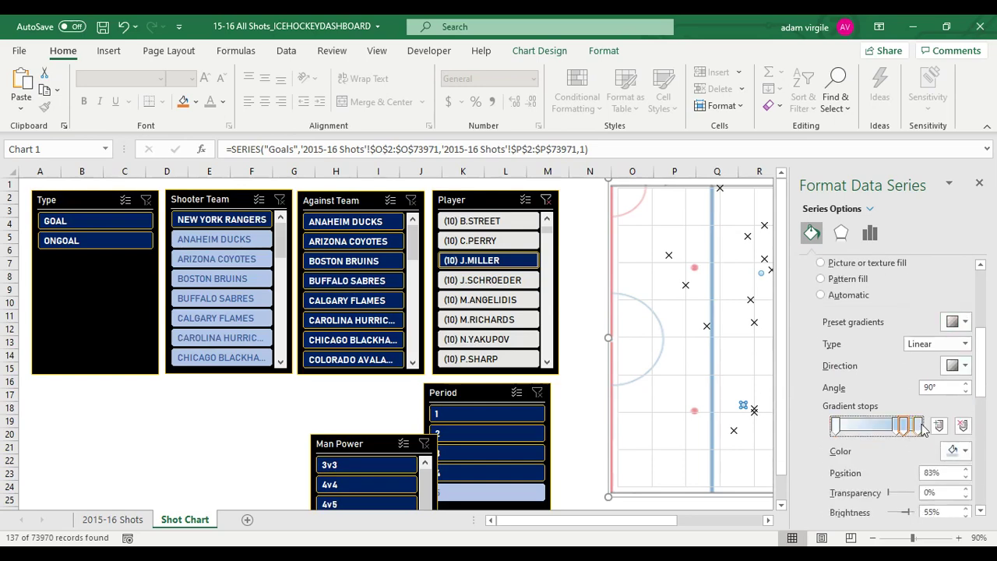
{"action": "left_click", "coordinate": [961, 427]}
{"action": "left_click", "coordinate": [961, 427]}
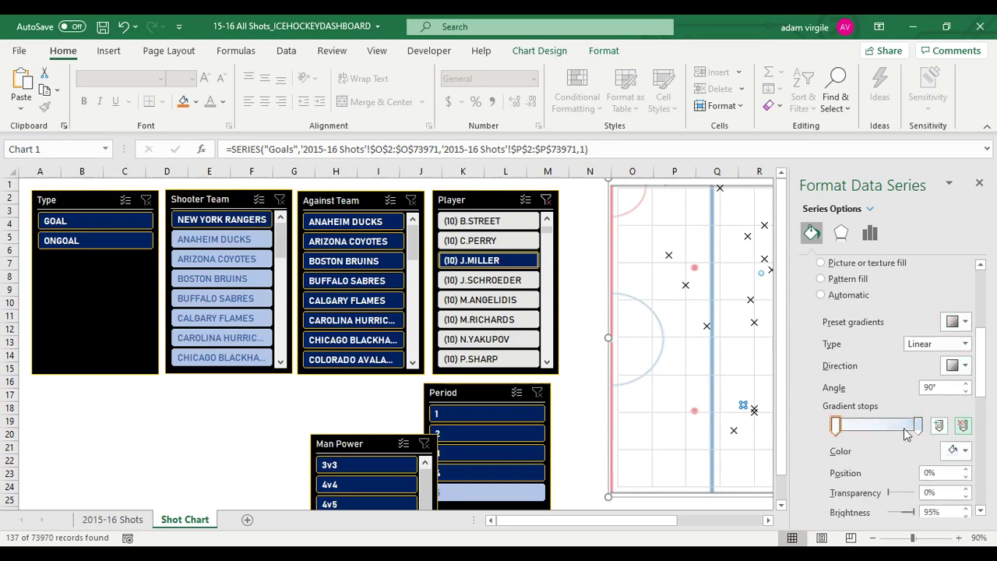
- Colour both remaining gradient stops green
{"action": "left_click", "coordinate": [952, 451]}
{"action": "left_click", "coordinate": [936, 369]}
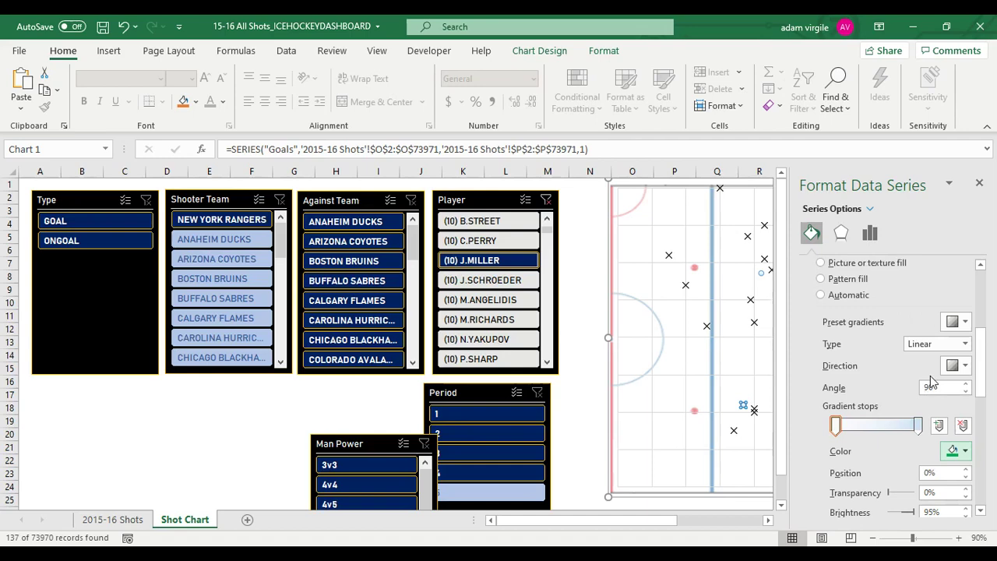
{"action": "left_click", "coordinate": [921, 425]}
{"action": "left_click", "coordinate": [956, 450]}
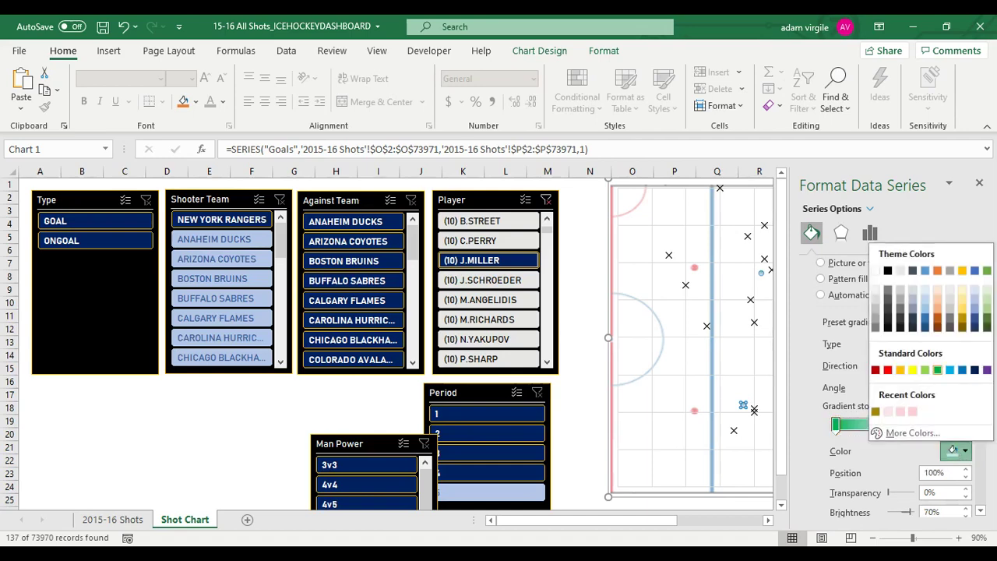
{"action": "left_click", "coordinate": [937, 369]}
{"action": "left_click", "coordinate": [952, 450]}
{"action": "left_click", "coordinate": [907, 433]}
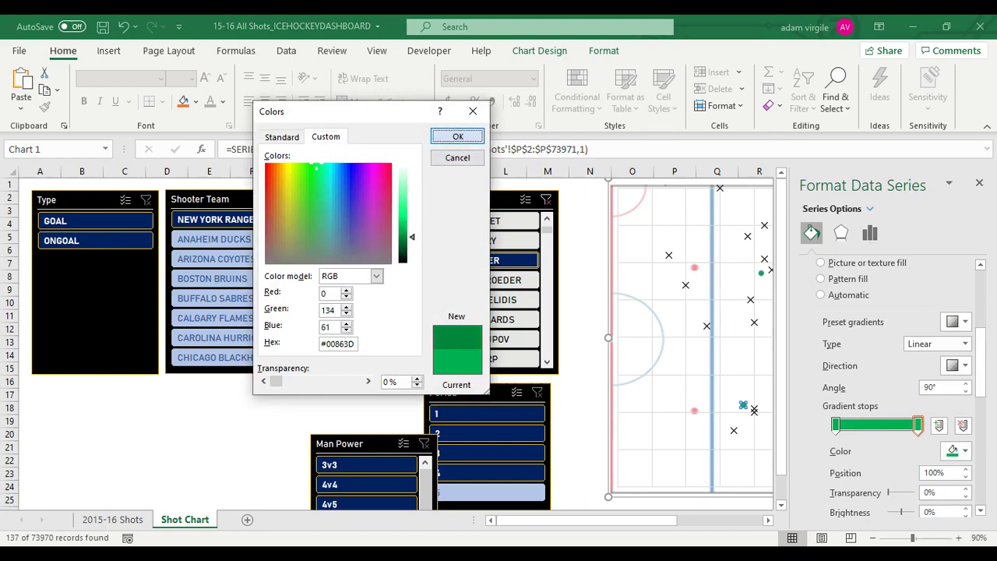
{"action": "left_click", "coordinate": [457, 135]}
- Brighten the left gradient stop to a custom green with Green value 204
{"action": "left_click", "coordinate": [835, 424]}
{"action": "left_click", "coordinate": [951, 451]}
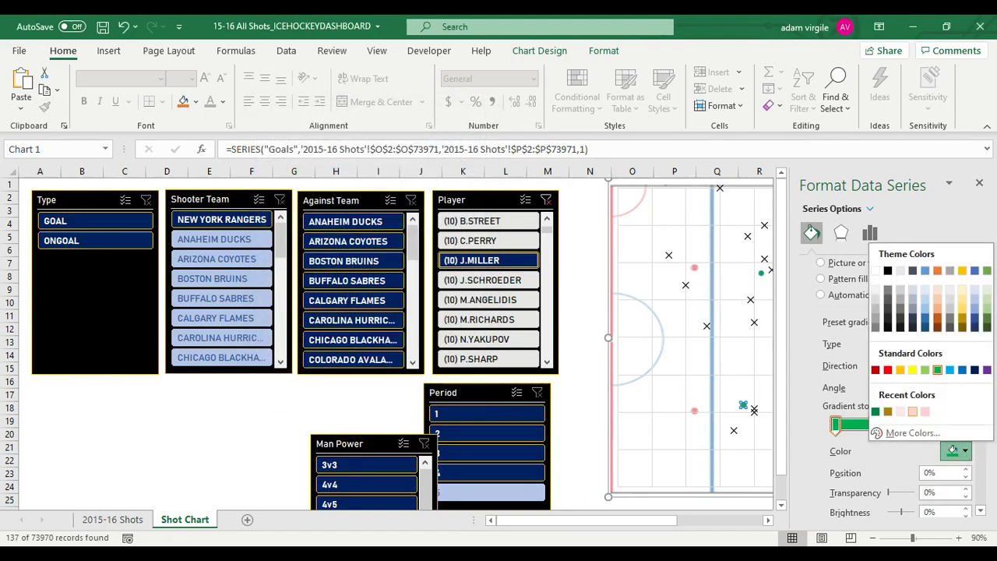
{"action": "left_click", "coordinate": [907, 433]}
{"action": "double_click", "coordinate": [329, 309]}
{"action": "type", "text": "204"}
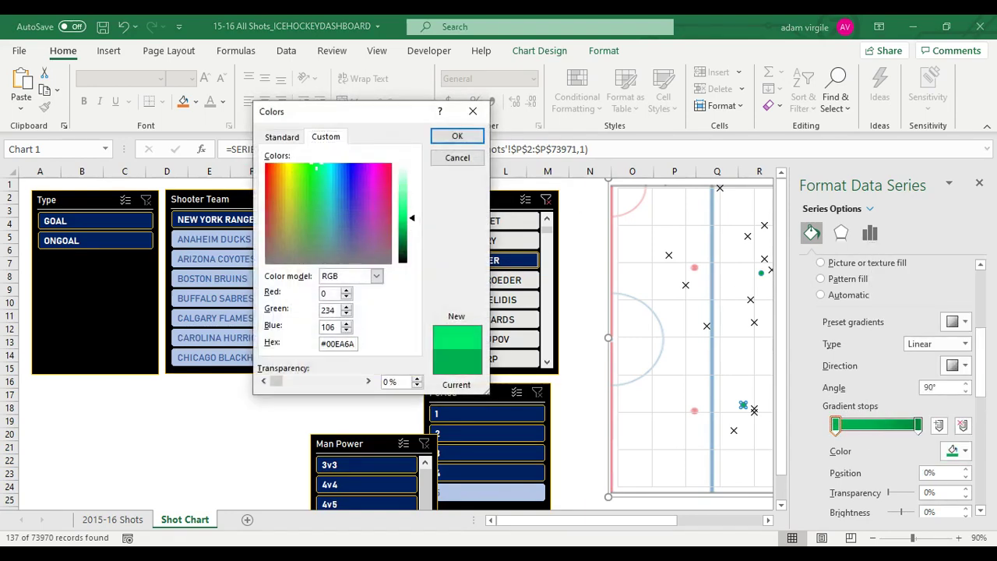
{"action": "left_click", "coordinate": [457, 136]}
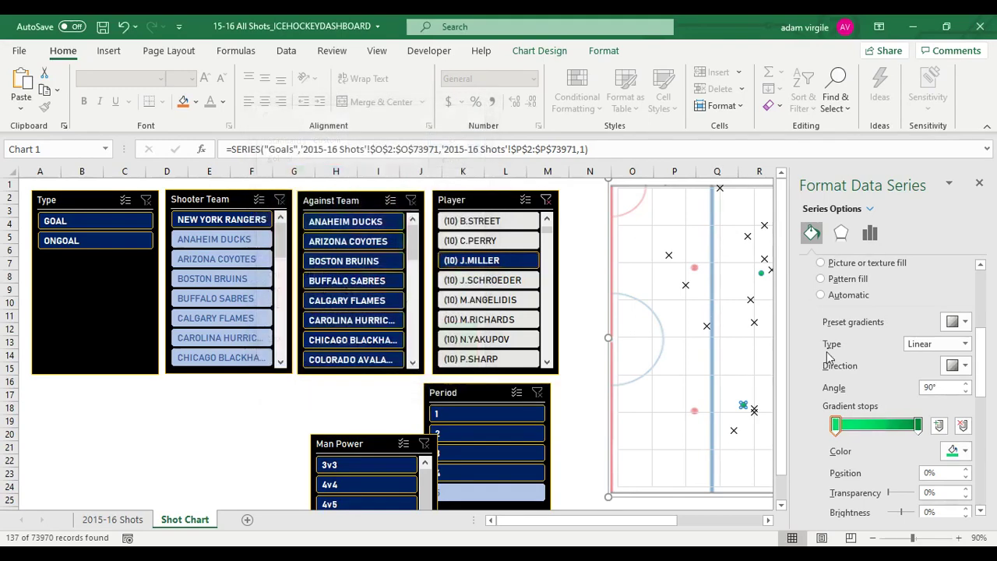
- Make the Goals marker gradient Radial
{"action": "left_click", "coordinate": [958, 321]}
{"action": "left_click", "coordinate": [957, 321]}
{"action": "left_click", "coordinate": [951, 345]}
{"action": "left_click", "coordinate": [919, 372]}
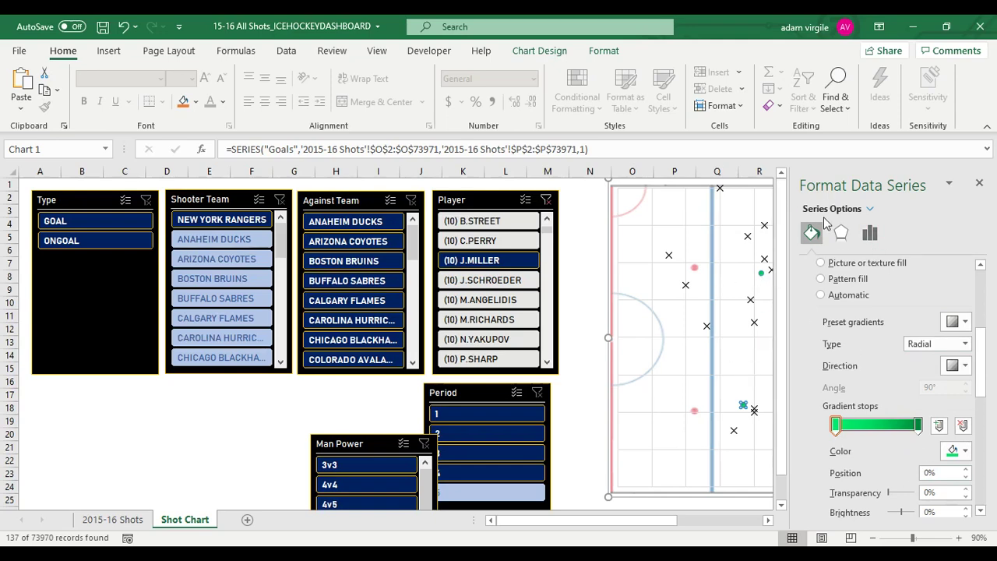
- Set the Goals marker border to No line and close the Format pane
{"action": "scroll", "coordinate": [888, 312], "scroll_direction": "up", "scroll_amount": 5}
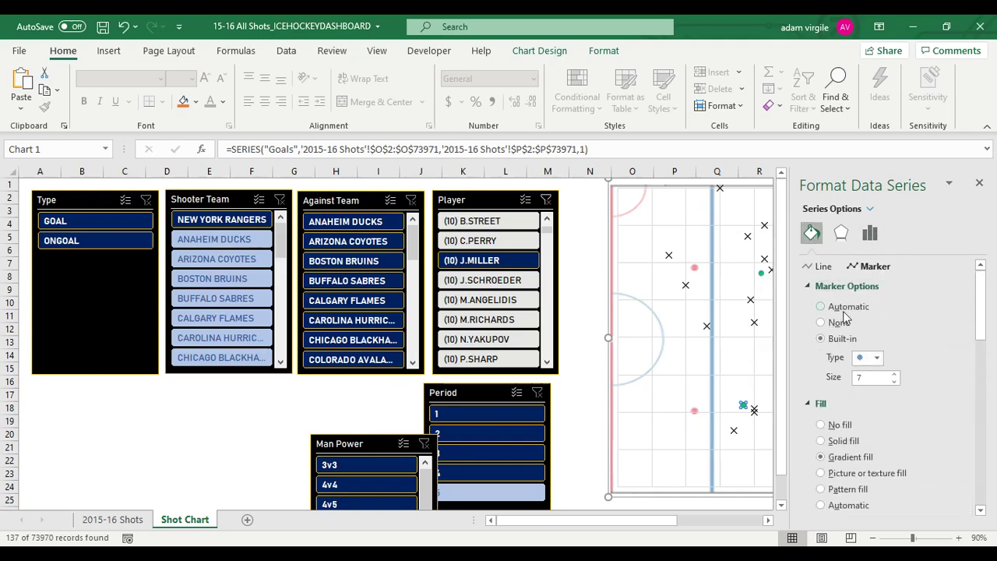
{"action": "scroll", "coordinate": [857, 351], "scroll_direction": "down", "scroll_amount": 8}
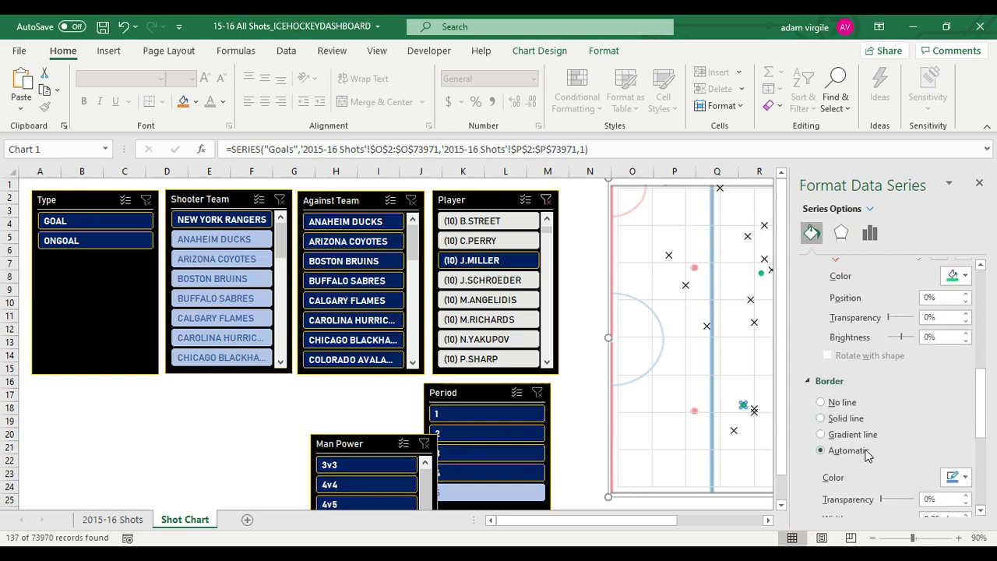
{"action": "left_click", "coordinate": [852, 369]}
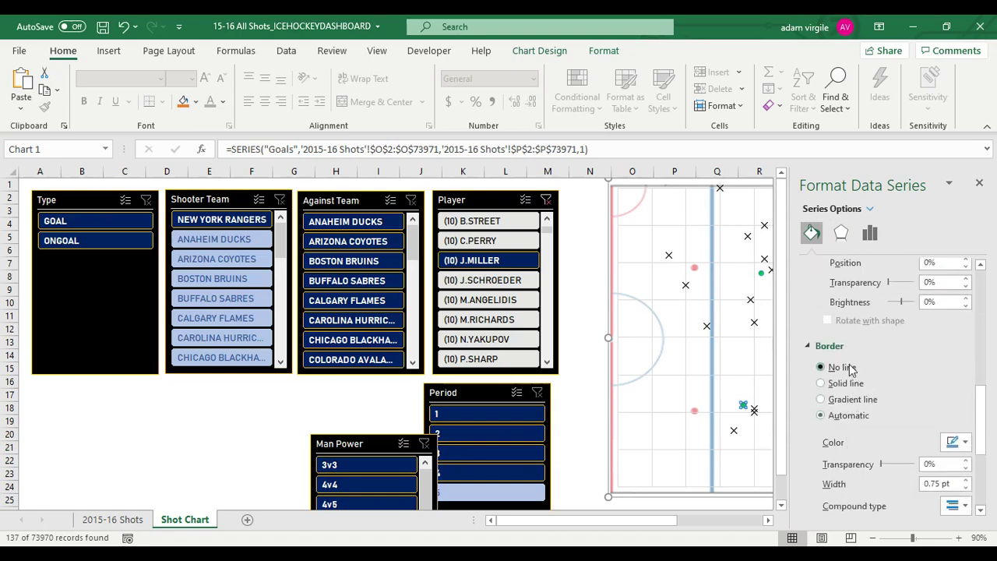
{"action": "left_click", "coordinate": [726, 342]}
{"action": "left_click", "coordinate": [978, 182]}
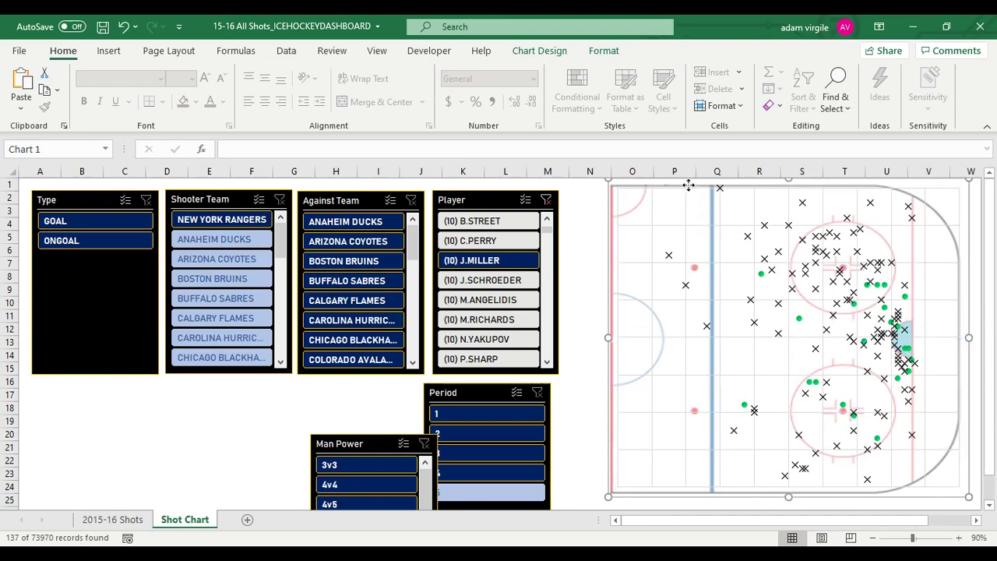
- Shift the rink chart and resize it from its top-left and top-right corners
{"action": "mouse_move", "coordinate": [690, 185]}
{"action": "left_mouse_down"}
{"action": "mouse_move", "coordinate": [669, 184]}
{"action": "mouse_move", "coordinate": [691, 185]}
{"action": "left_mouse_up"}
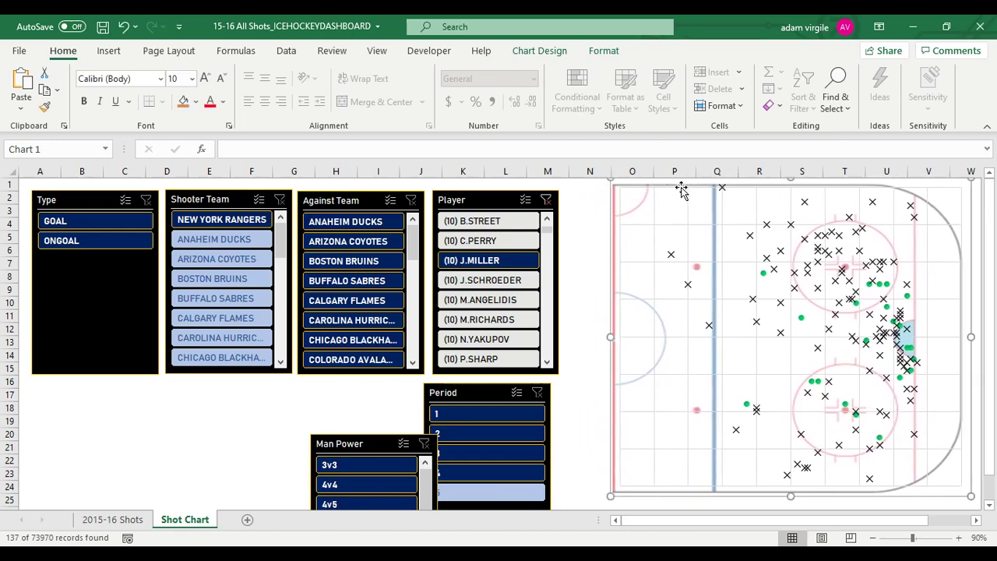
{"action": "left_click", "coordinate": [686, 308]}
{"action": "left_click", "coordinate": [686, 307]}
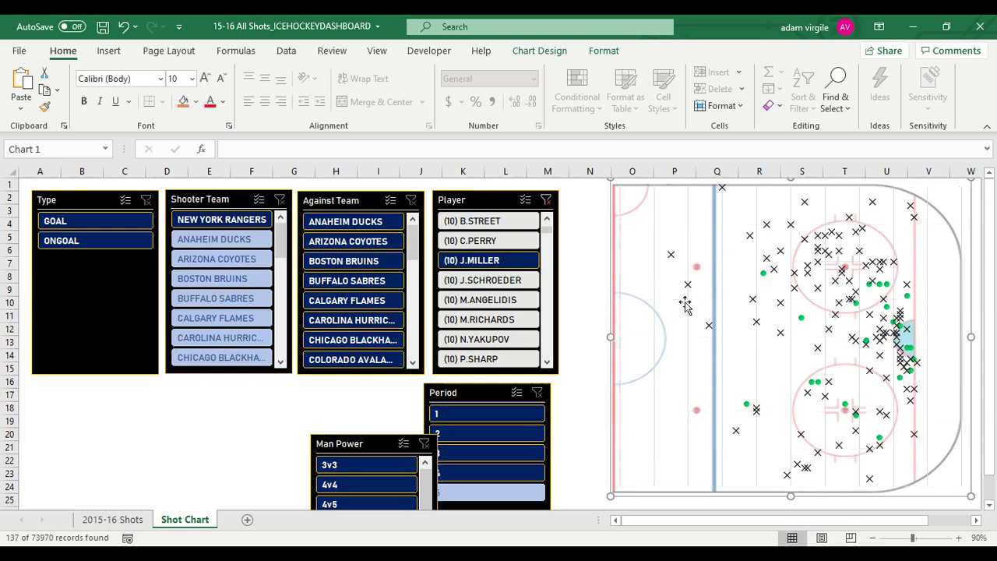
{"action": "key", "text": "Escape"}
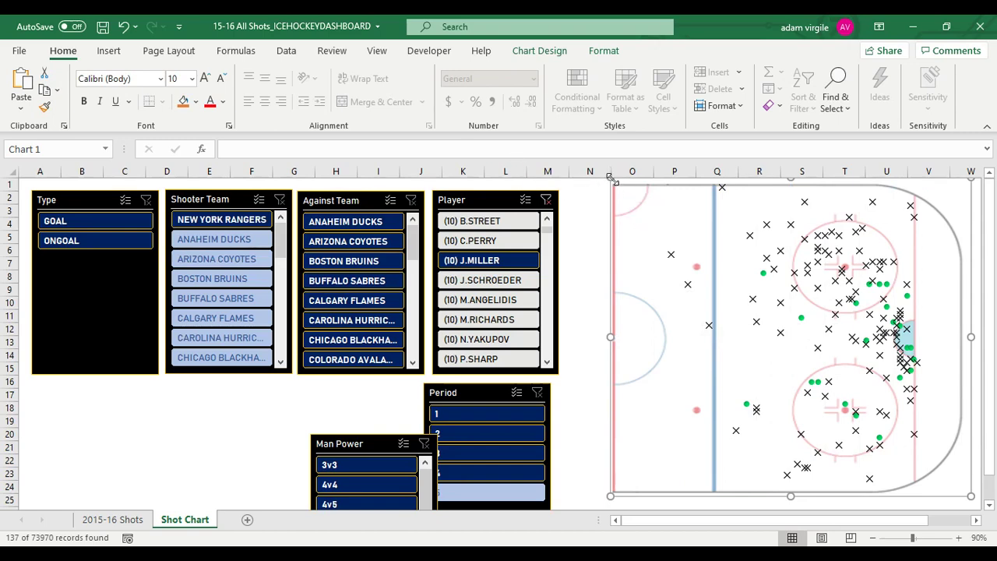
{"action": "left_click_drag", "start_coordinate": [611, 179], "coordinate": [668, 236]}
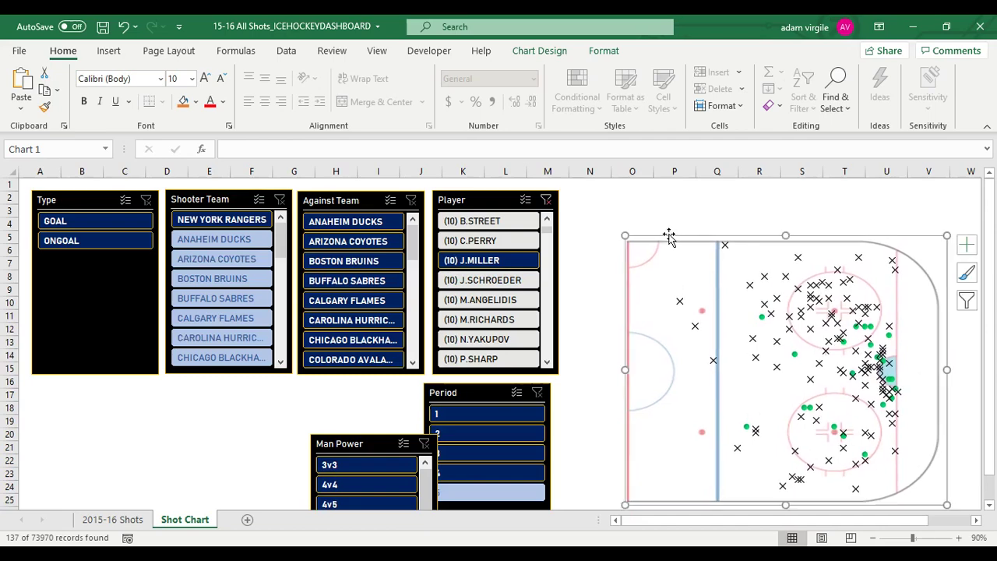
{"action": "left_click_drag", "start_coordinate": [947, 235], "coordinate": [973, 220]}
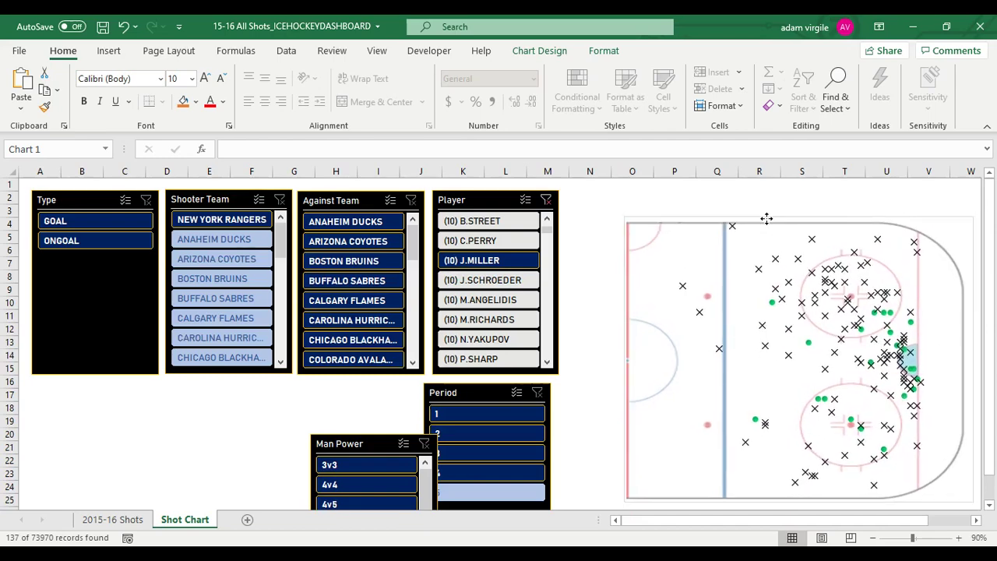
- Merge O1:P2 and enter the title 'Filtered Data'
{"action": "left_click", "coordinate": [644, 187]}
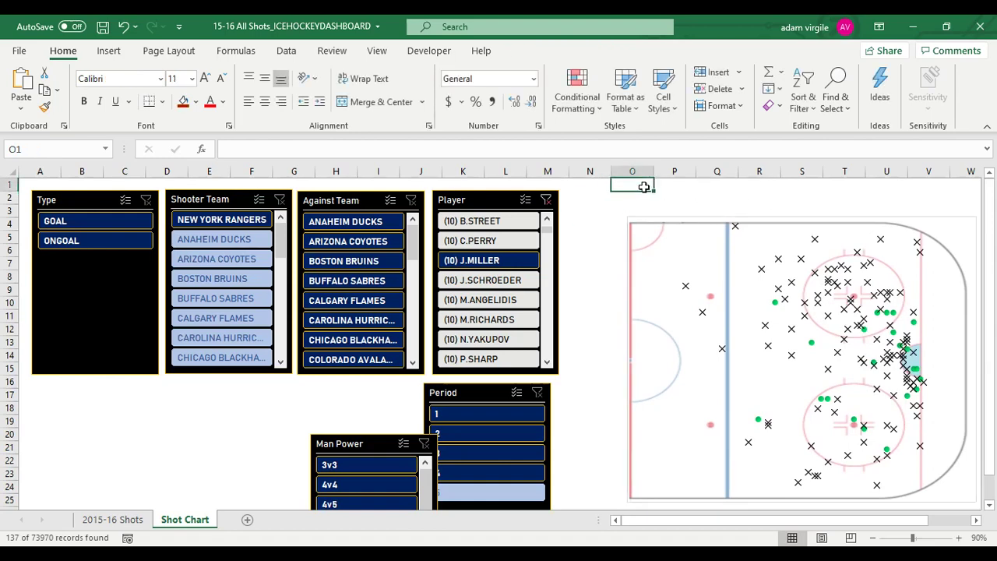
{"action": "left_click_drag", "start_coordinate": [643, 186], "coordinate": [685, 196]}
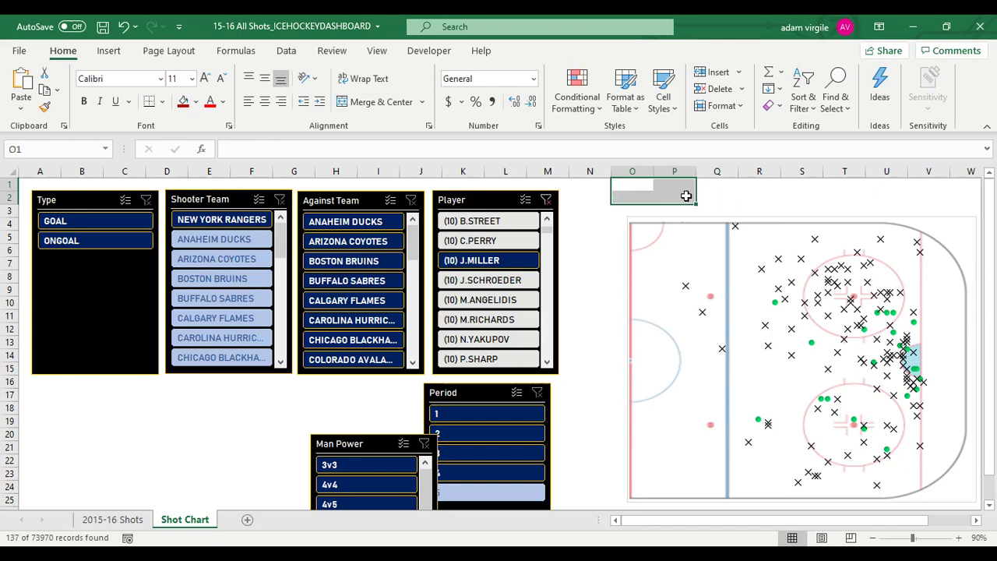
{"action": "left_click", "coordinate": [385, 104]}
{"action": "type", "text": "Fi"}
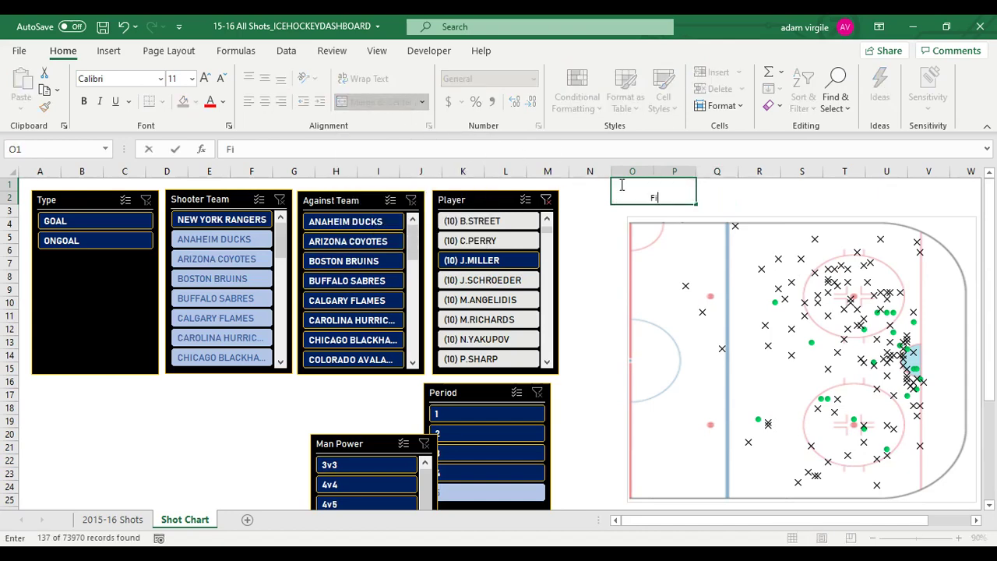
{"action": "type", "text": "ltered Data"}
{"action": "key", "text": "Return"}
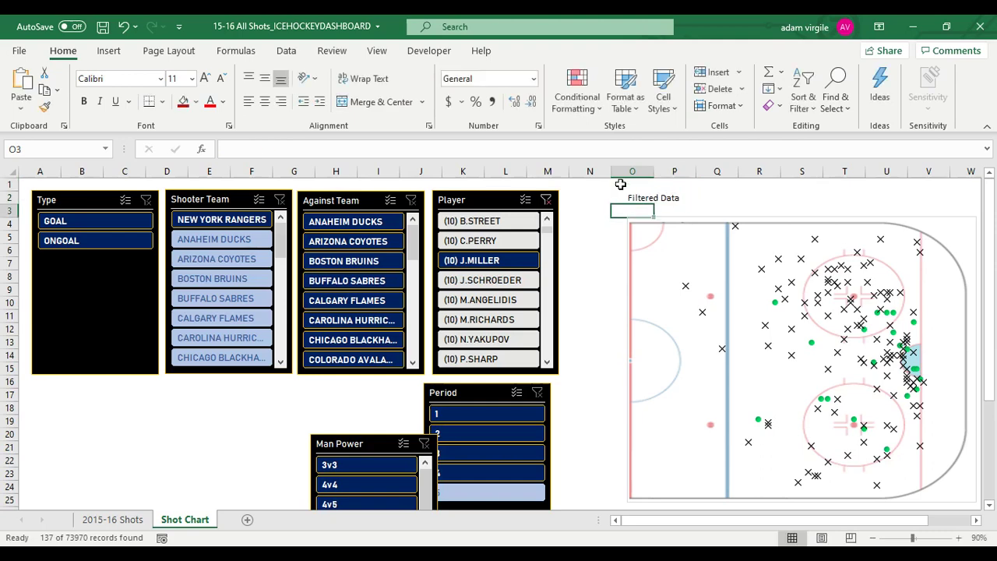
- Set the 'Filtered Data' title to Bahnschrift 14 with Middle Align
{"action": "left_click", "coordinate": [682, 197]}
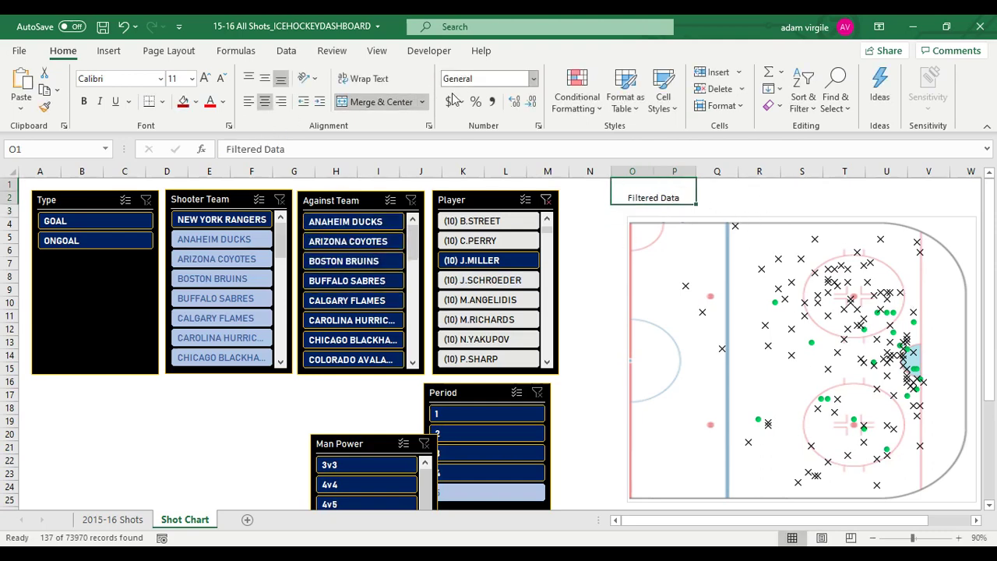
{"action": "left_click", "coordinate": [143, 78]}
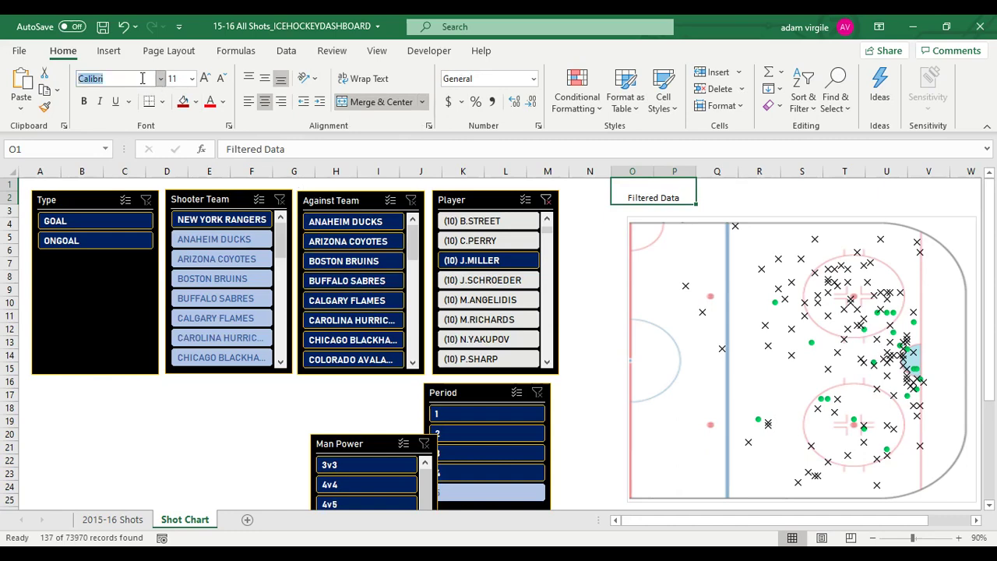
{"action": "type", "text": "Bahnschrift"}
{"action": "key", "text": "Return"}
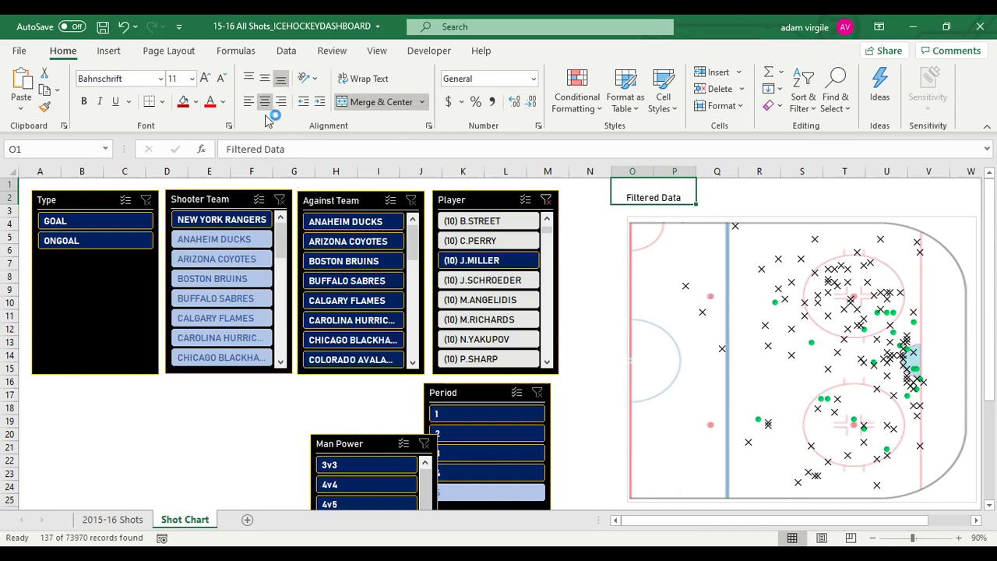
{"action": "left_click", "coordinate": [176, 77]}
{"action": "key", "text": "Return"}
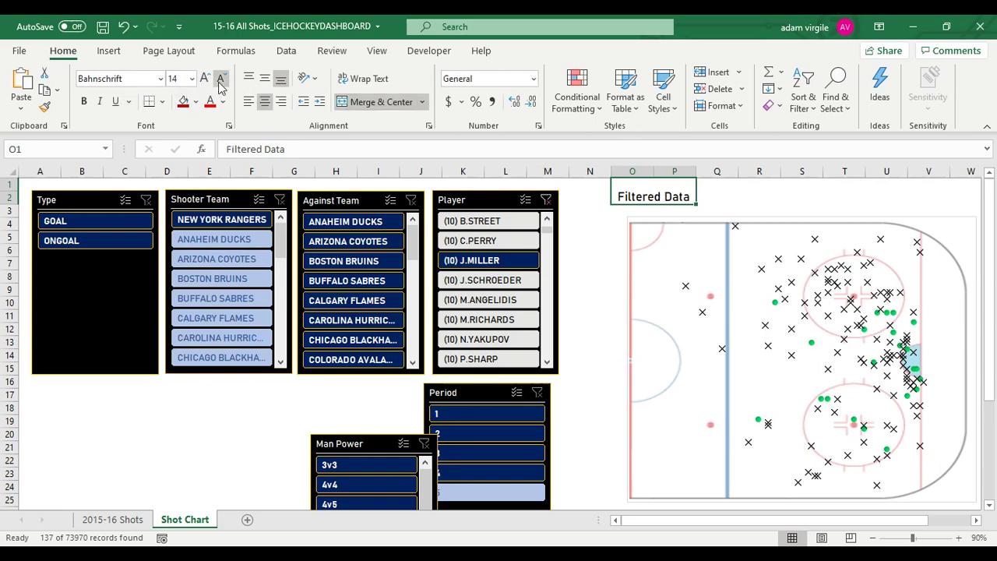
{"action": "left_click", "coordinate": [265, 78]}
{"action": "left_click", "coordinate": [738, 191]}
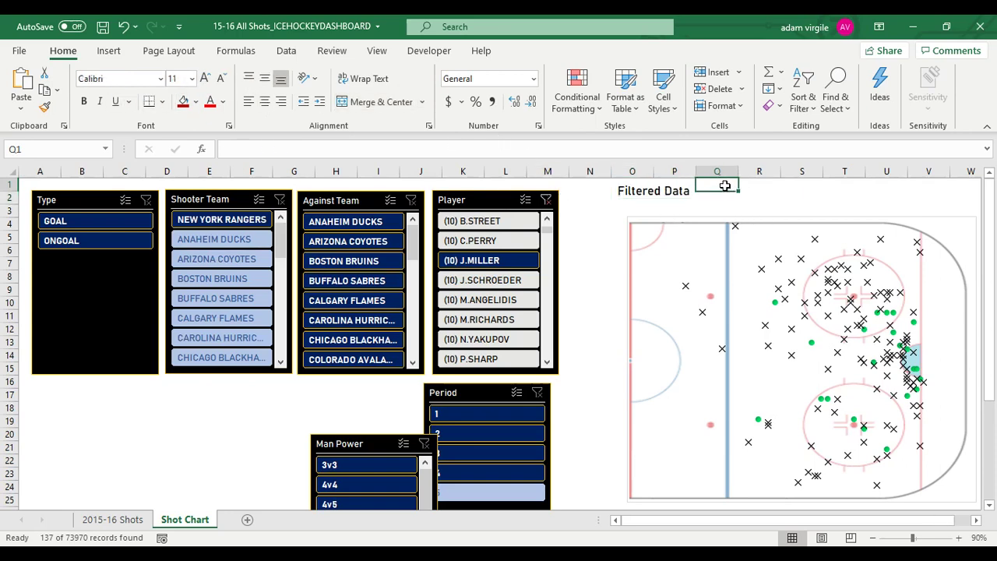
- Create merged headers Goals in Q1:R1, SOG in S1:T1 and Distance in U1:V1
{"action": "left_click_drag", "start_coordinate": [724, 185], "coordinate": [747, 185]}
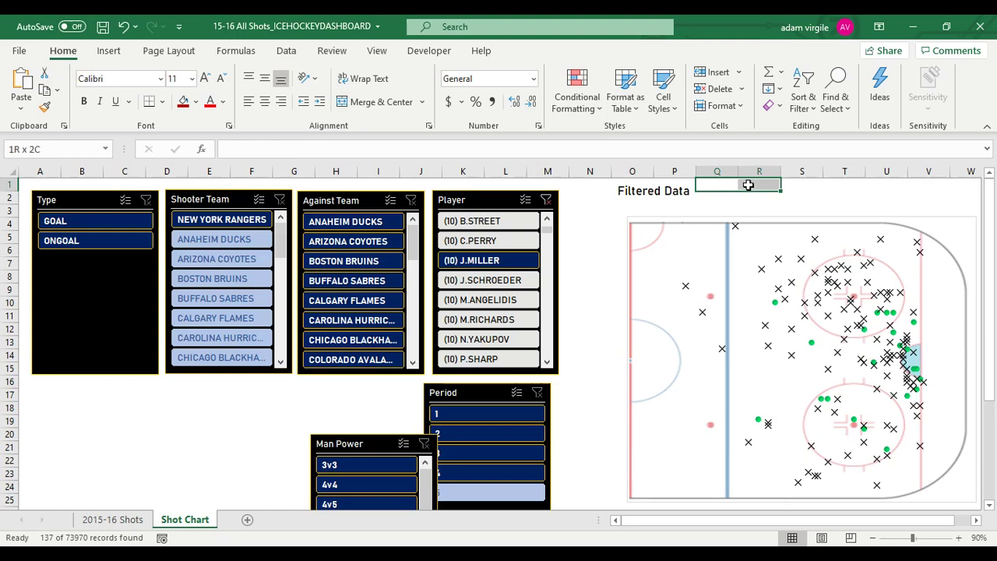
{"action": "left_click", "coordinate": [390, 105]}
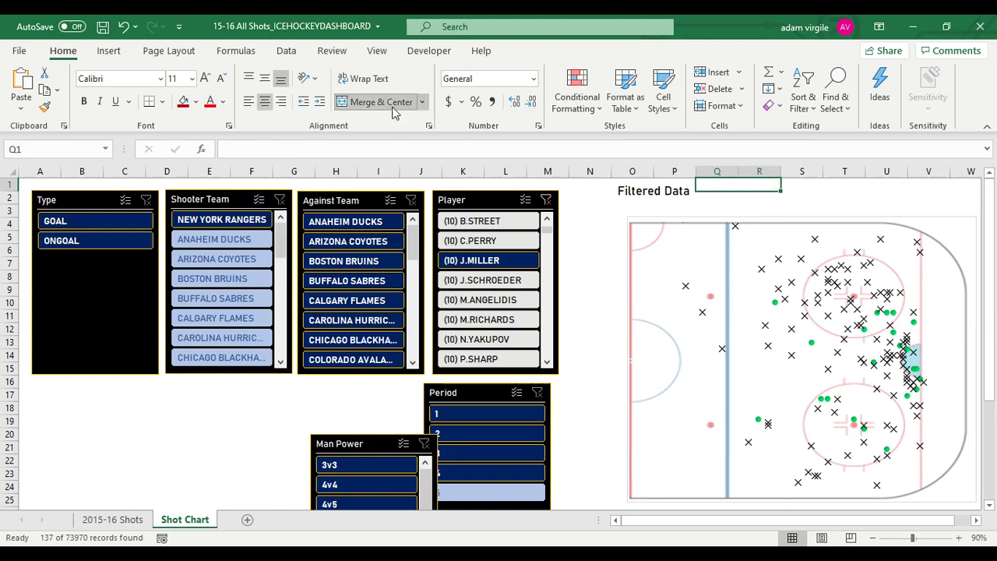
{"action": "type", "text": "Goals"}
{"action": "key", "text": "Return"}
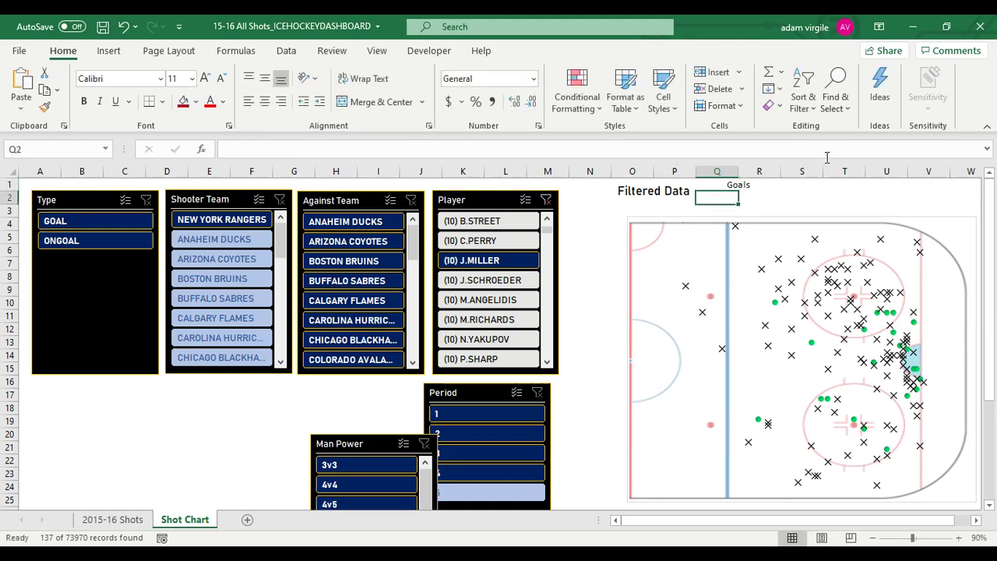
{"action": "left_click_drag", "start_coordinate": [798, 185], "coordinate": [841, 182]}
{"action": "left_click", "coordinate": [380, 102]}
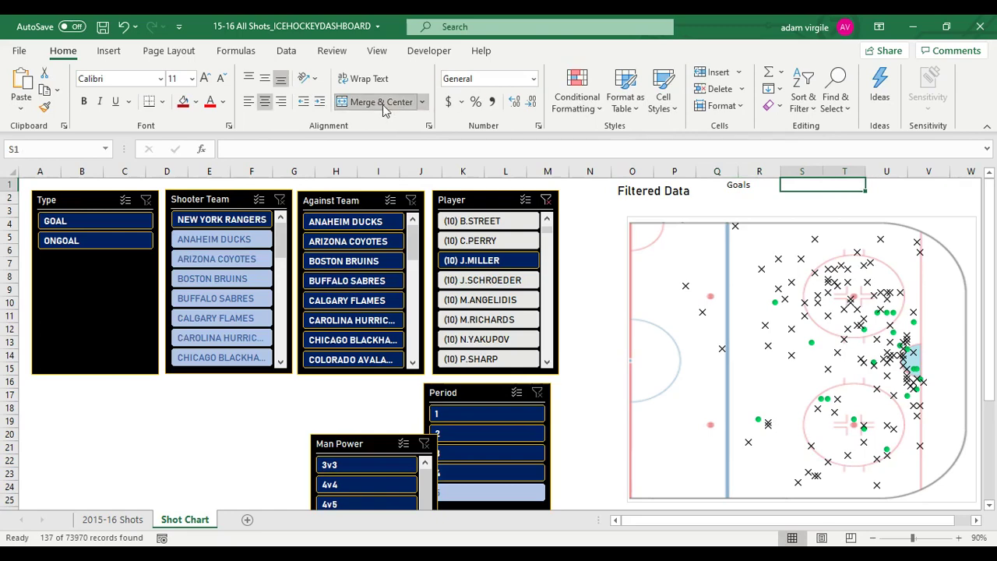
{"action": "type", "text": "SOG"}
{"action": "key", "text": "Return"}
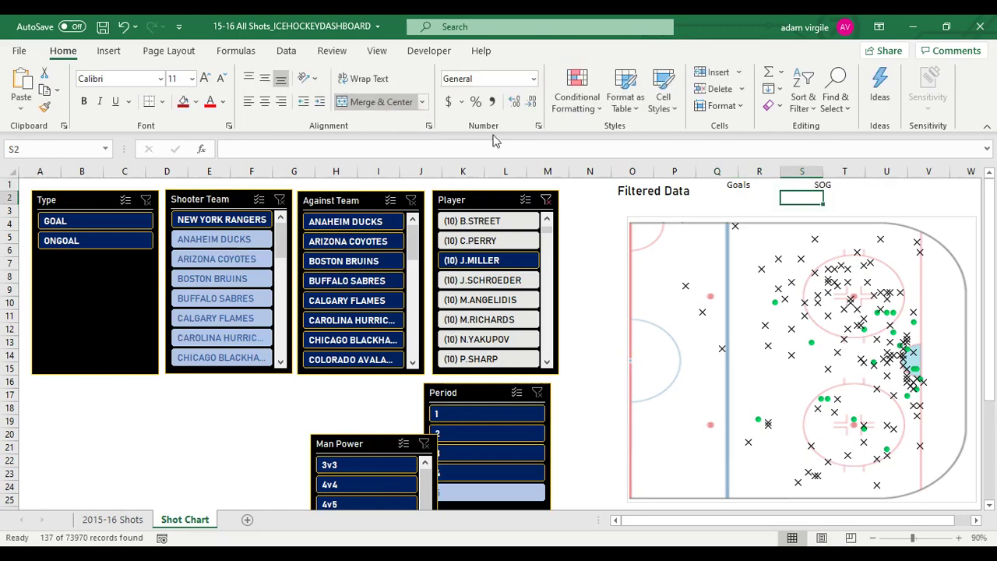
{"action": "left_click_drag", "start_coordinate": [878, 187], "coordinate": [916, 187]}
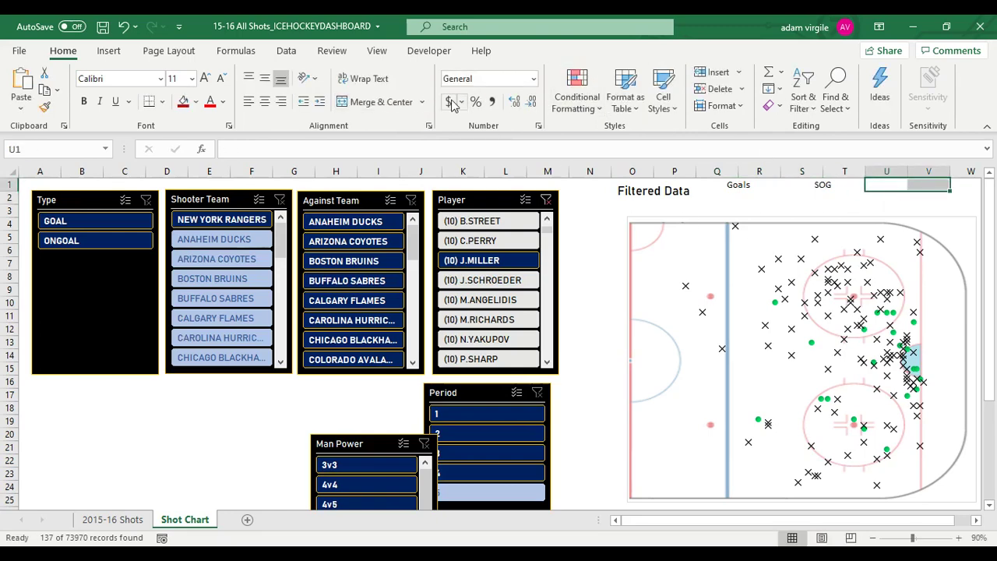
{"action": "left_click", "coordinate": [393, 102]}
{"action": "type", "text": "Dista"}
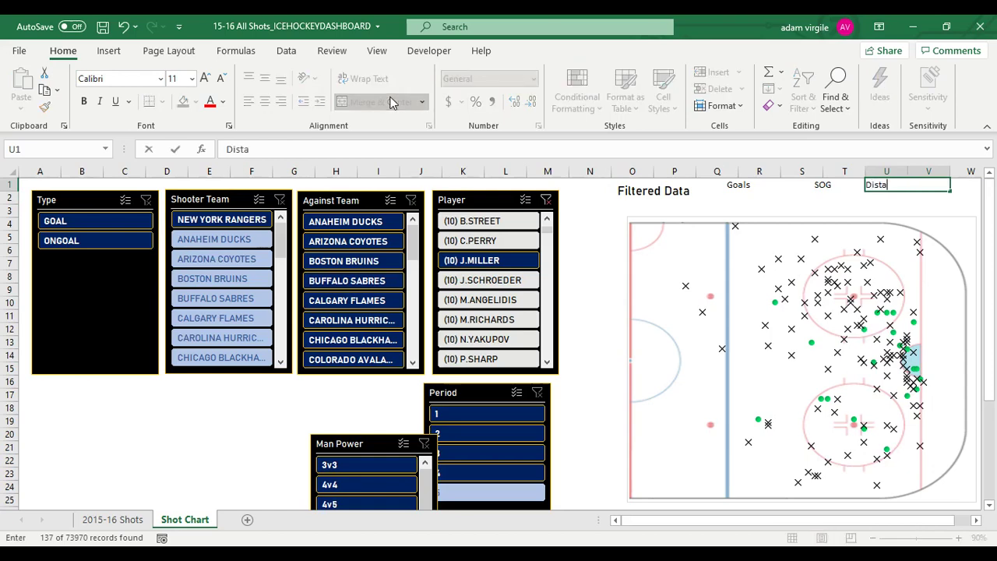
{"action": "type", "text": "nce"}
{"action": "key", "text": "Return"}
- Set the Q1:V1 headers to Bahnschrift size 14
{"action": "left_click_drag", "start_coordinate": [743, 180], "coordinate": [934, 183]}
{"action": "left_click", "coordinate": [132, 81]}
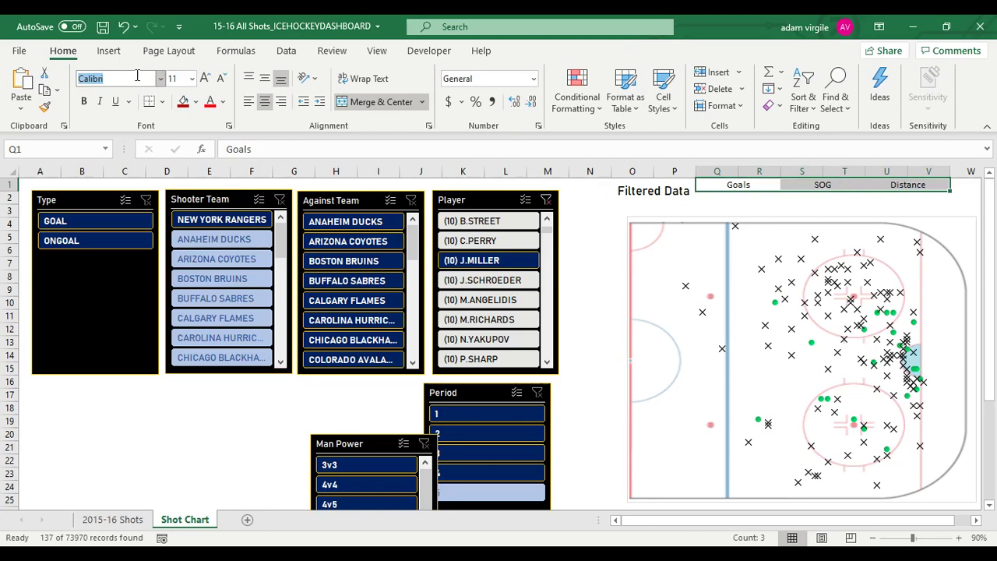
{"action": "type", "text": "Brana"}
{"action": "key", "text": "Return"}
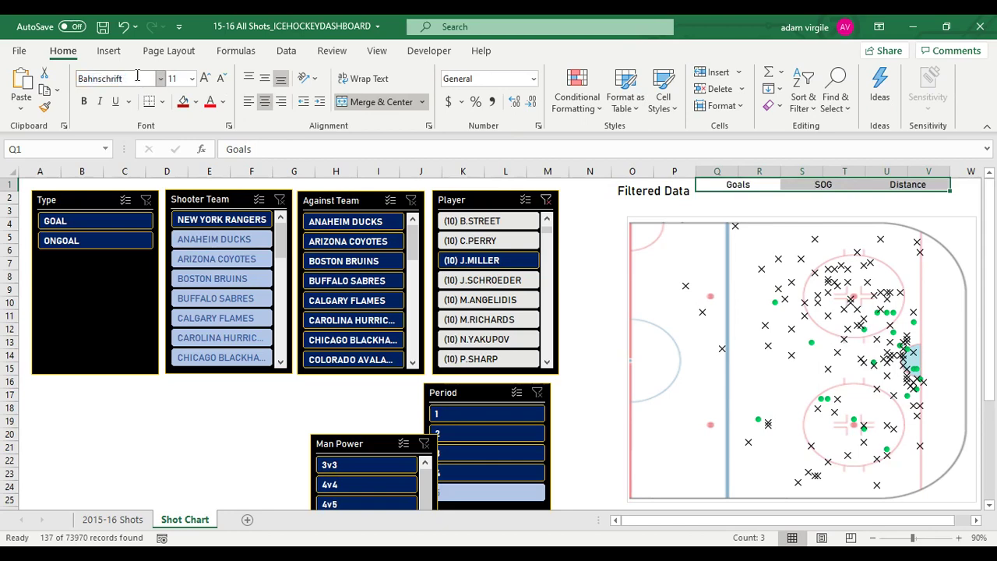
{"action": "left_click", "coordinate": [171, 78]}
{"action": "type", "text": "14"}
{"action": "key", "text": "Return"}
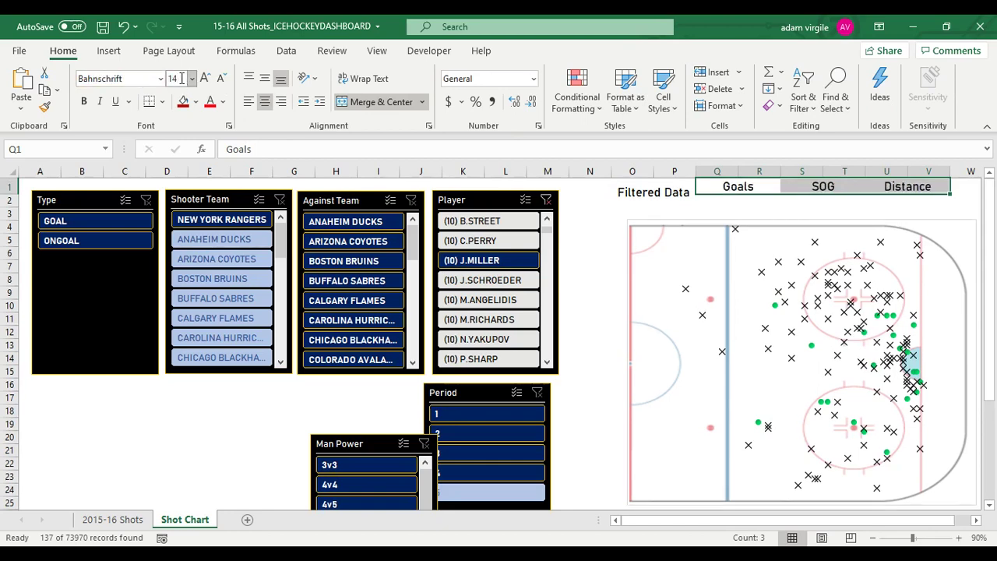
{"action": "left_click", "coordinate": [700, 203]}
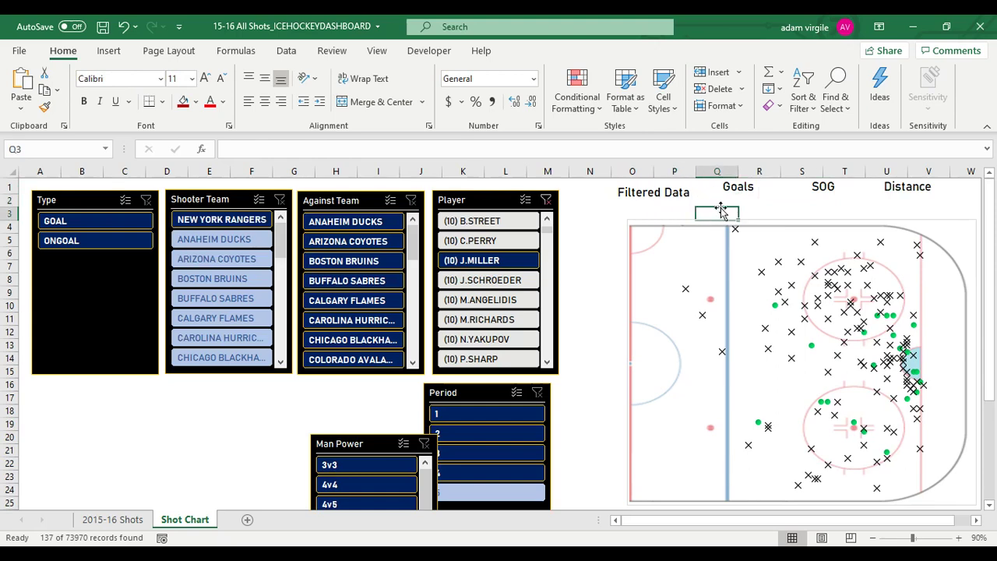
- Merge & Center Q2:R2, S2:T2 and U2:V2 as value boxes under the headers
{"action": "left_click", "coordinate": [668, 195]}
{"action": "left_click_drag", "start_coordinate": [728, 201], "coordinate": [742, 199]}
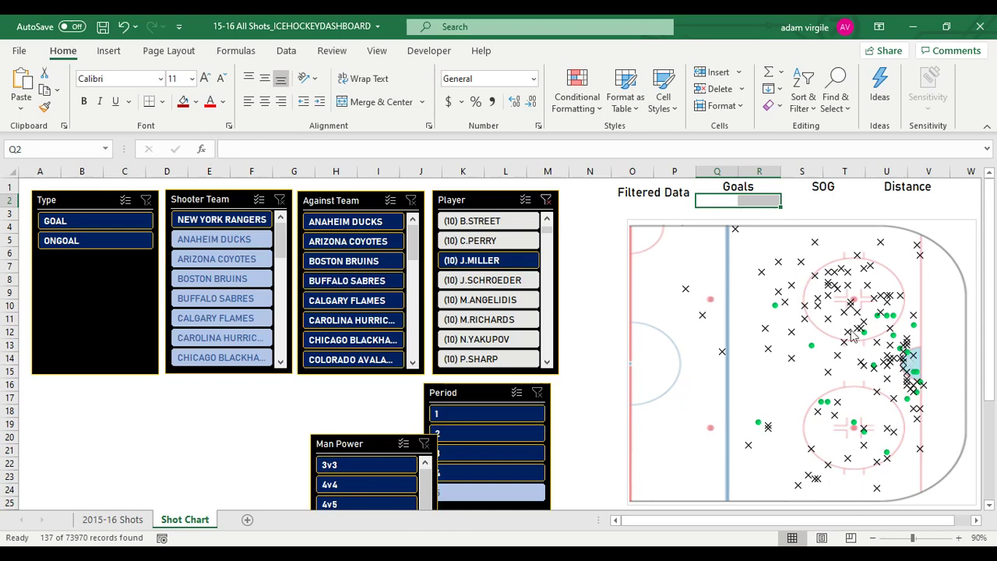
{"action": "left_click", "coordinate": [365, 101]}
{"action": "left_click_drag", "start_coordinate": [795, 203], "coordinate": [932, 200]}
{"action": "left_click", "coordinate": [381, 101]}
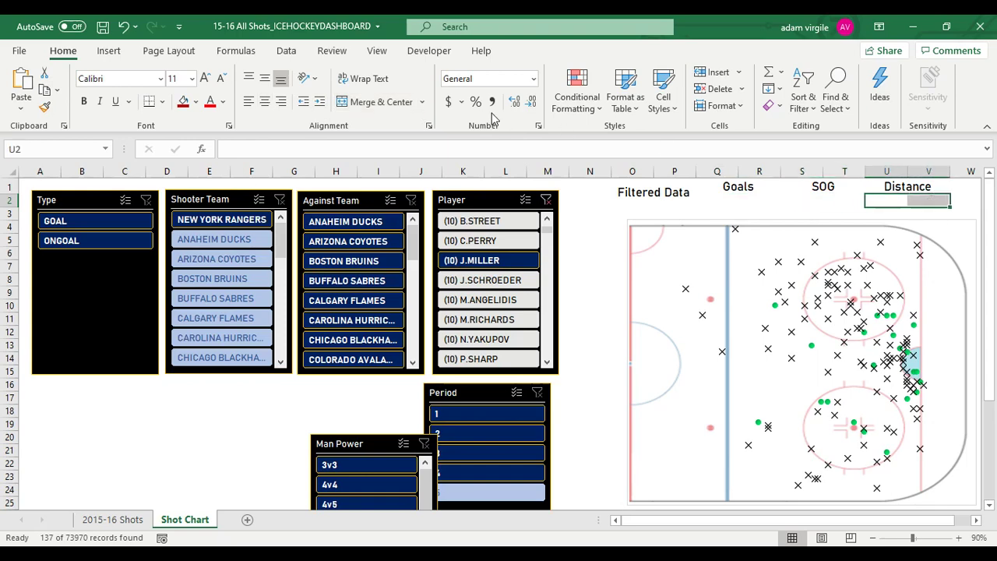
{"action": "left_click", "coordinate": [381, 101]}
{"action": "left_click", "coordinate": [768, 200]}
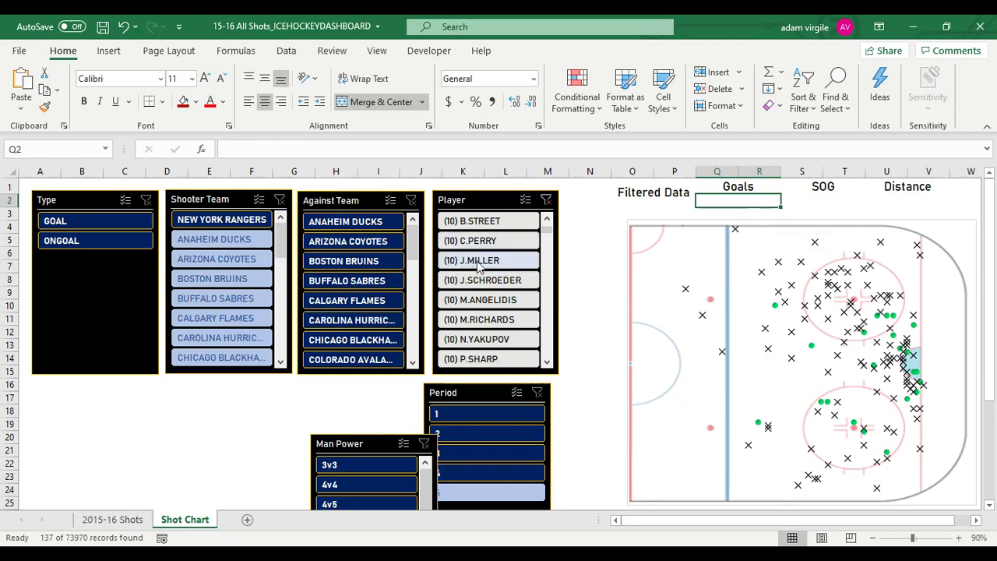
{"action": "left_click", "coordinate": [139, 521]}
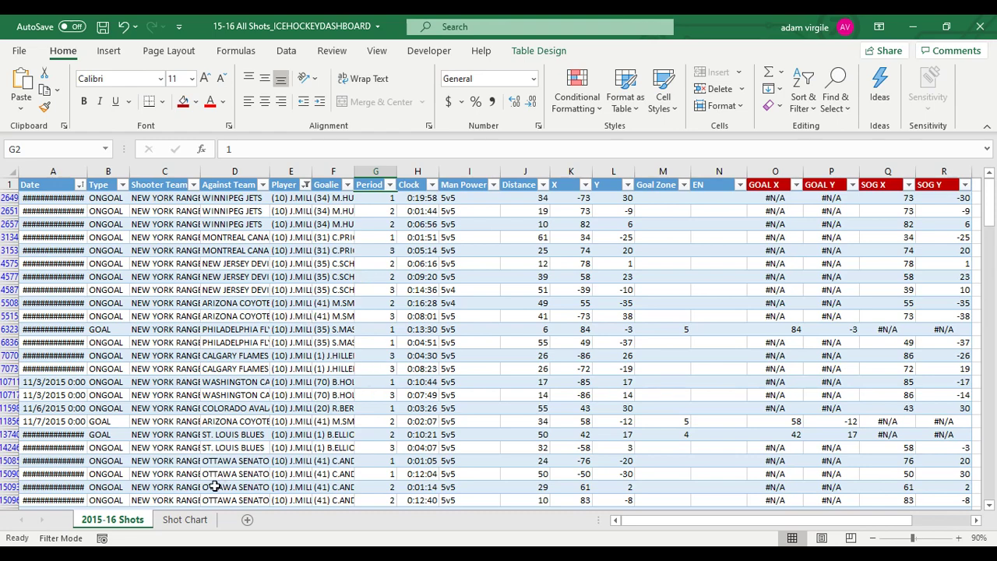
{"action": "left_click", "coordinate": [186, 519]}
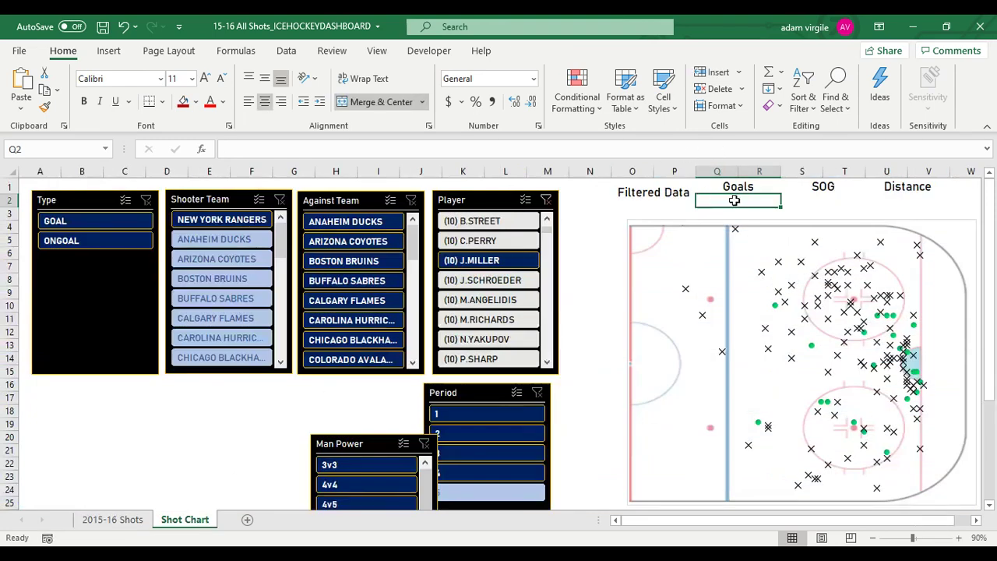
- Enter =SUBTOTAL(2,Table1[GOAL X]) in the Goals box, which shows 22
{"action": "type", "text": "=SUB"}
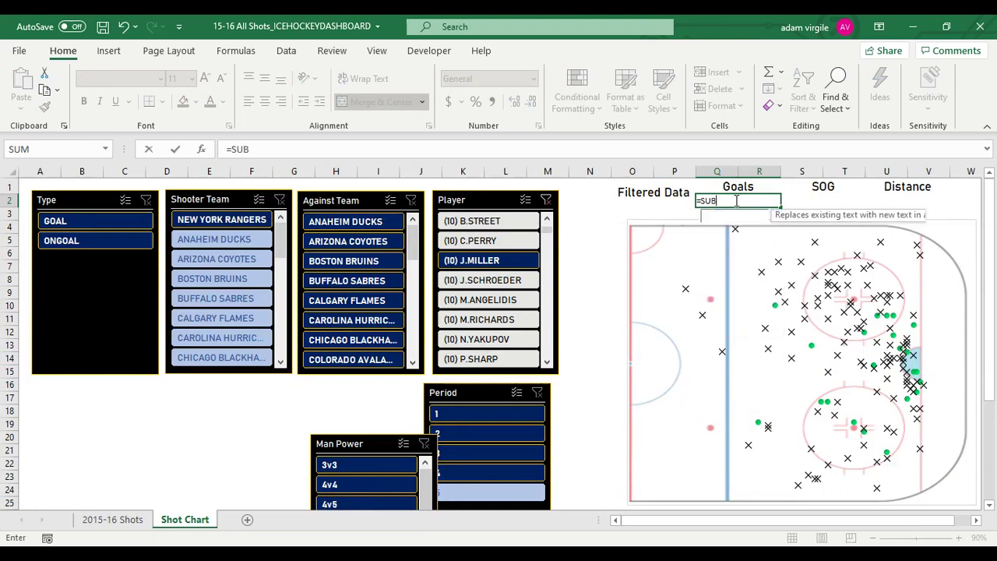
{"action": "type", "text": "TOTAL("}
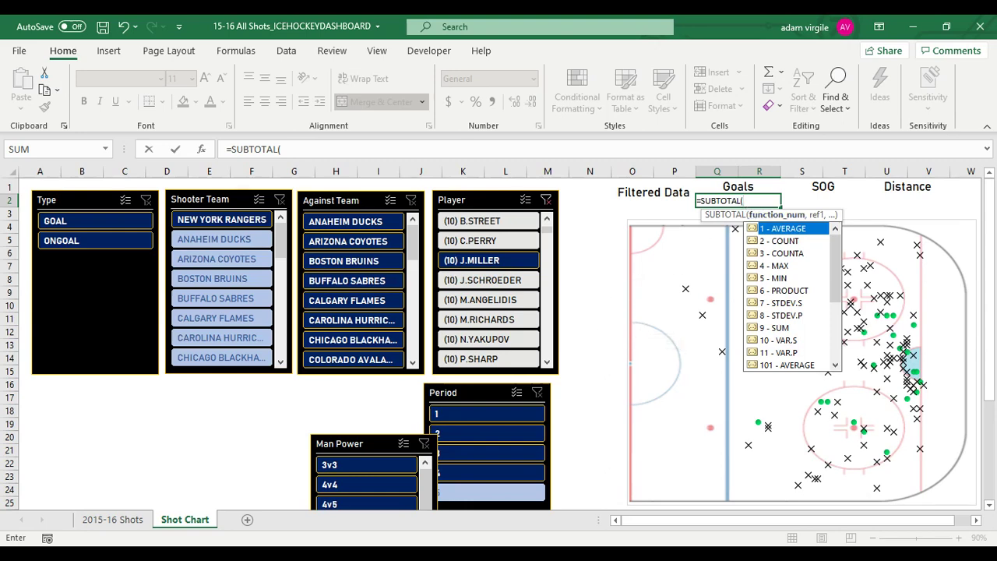
{"action": "key", "text": "Down"}
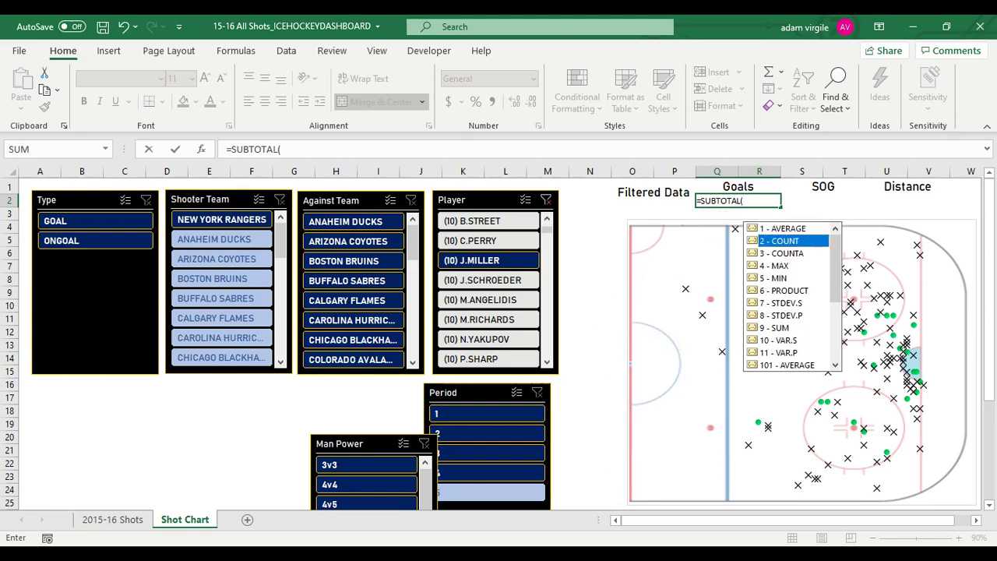
{"action": "key", "text": "Tab"}
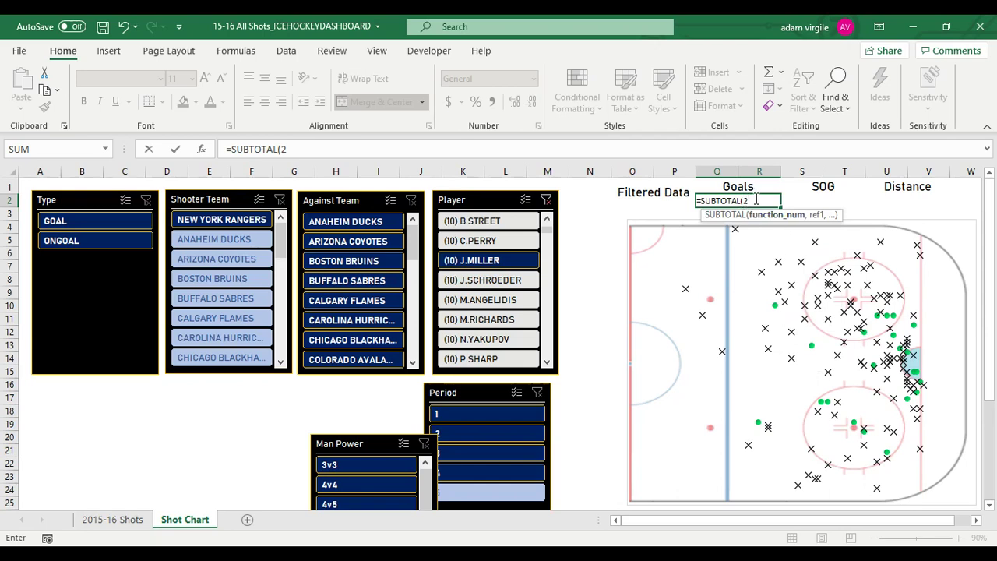
{"action": "type", "text": ",Tab"}
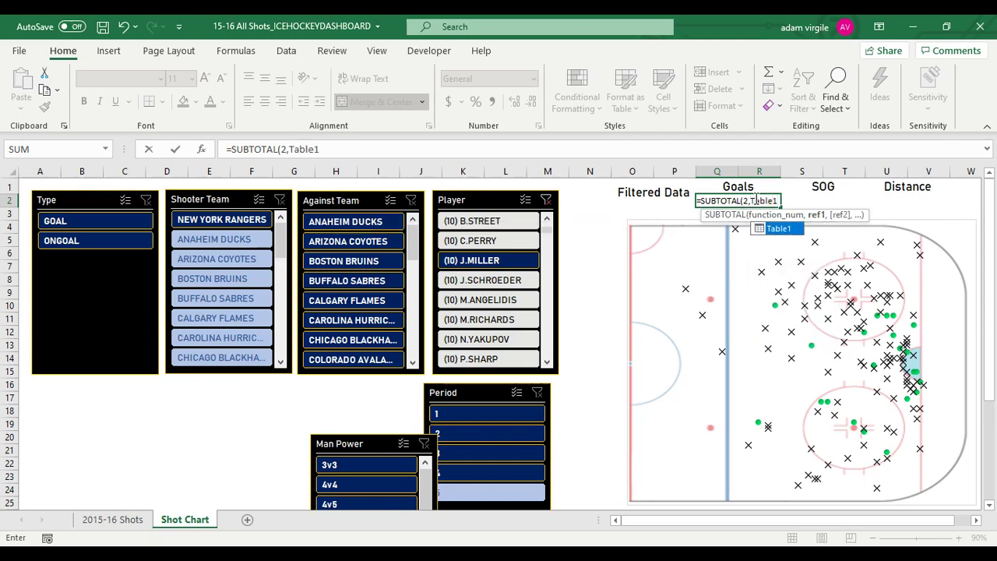
{"action": "type", "text": "le1["}
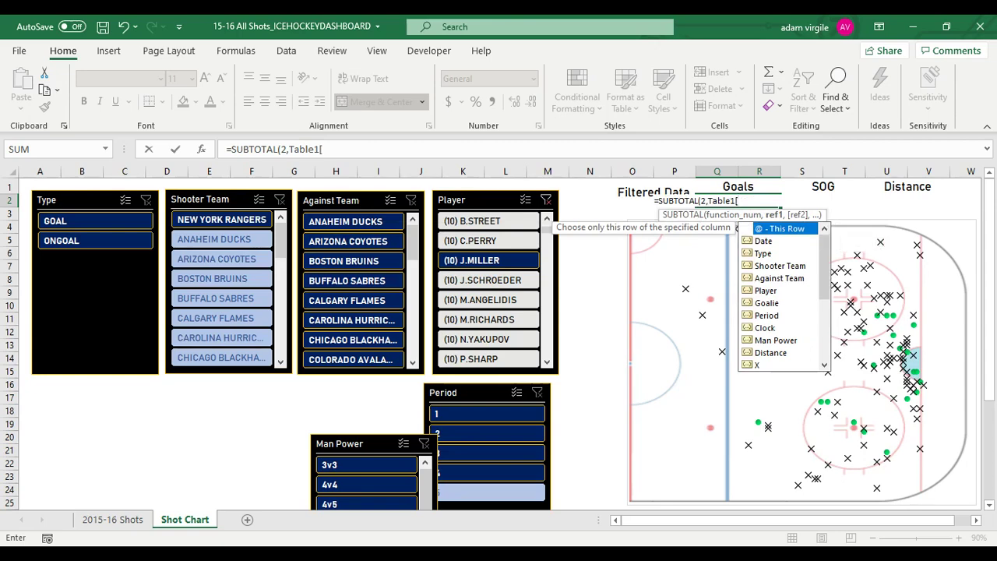
{"action": "type", "text": "Goa"}
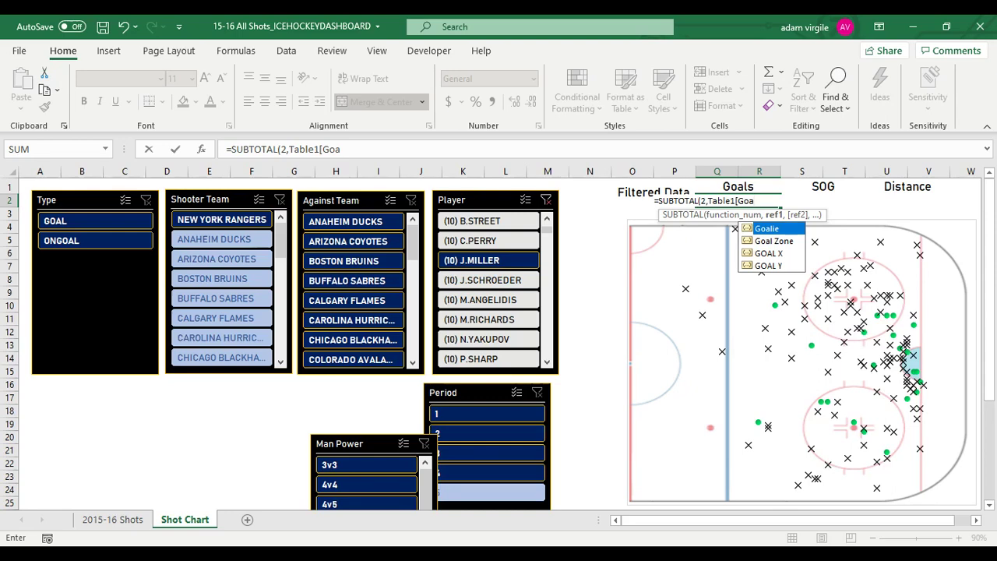
{"action": "double_click", "coordinate": [769, 253]}
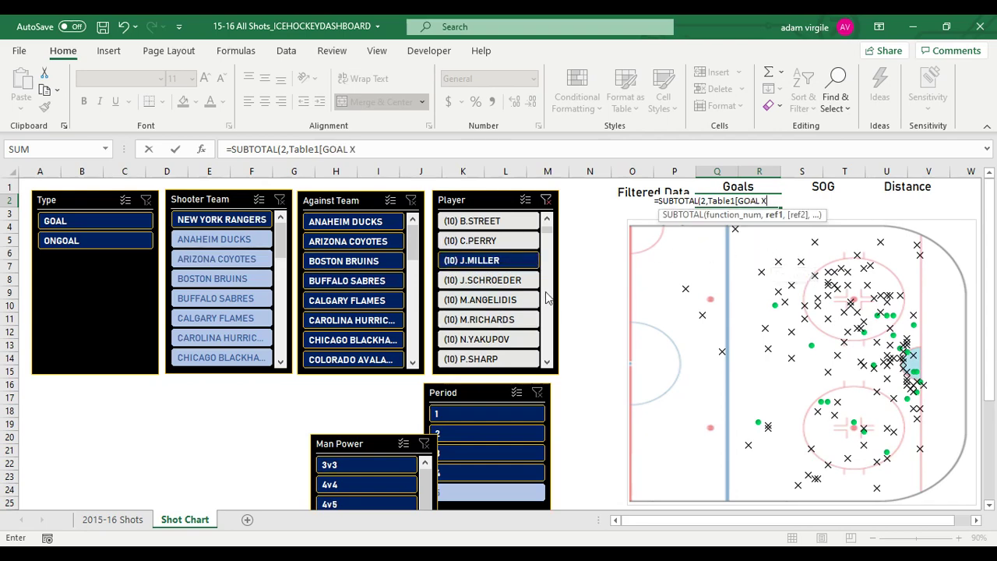
{"action": "type", "text": ")"}
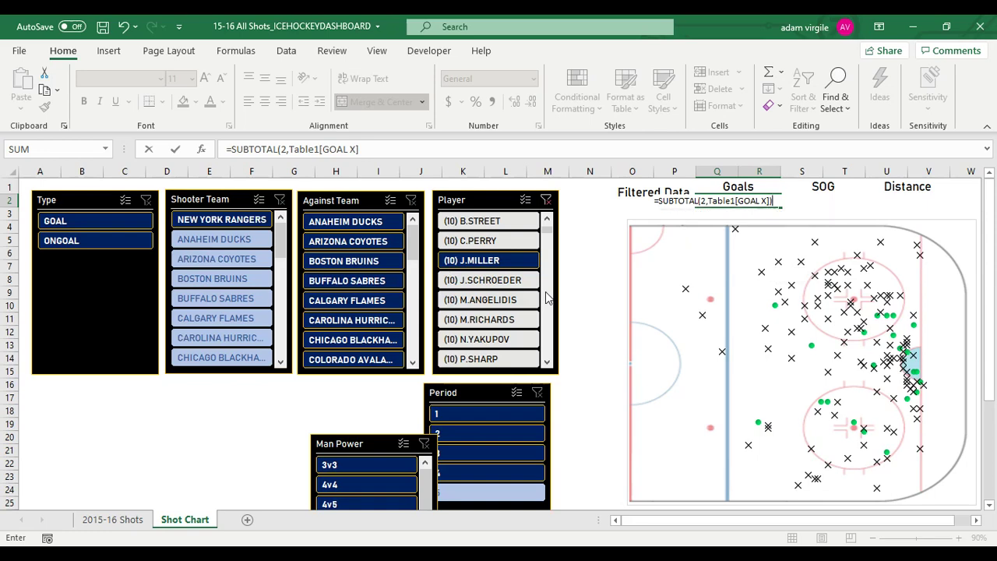
{"action": "key", "text": "Return"}
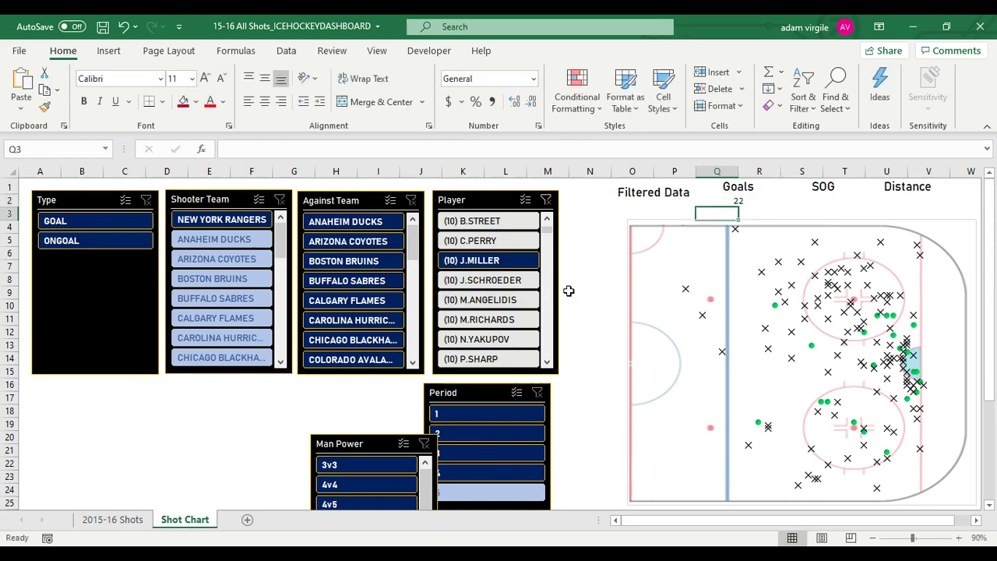
{"action": "left_click", "coordinate": [757, 200]}
- Format the Goals total of 22 as bold Bahnschrift size 14
{"action": "left_click", "coordinate": [141, 76]}
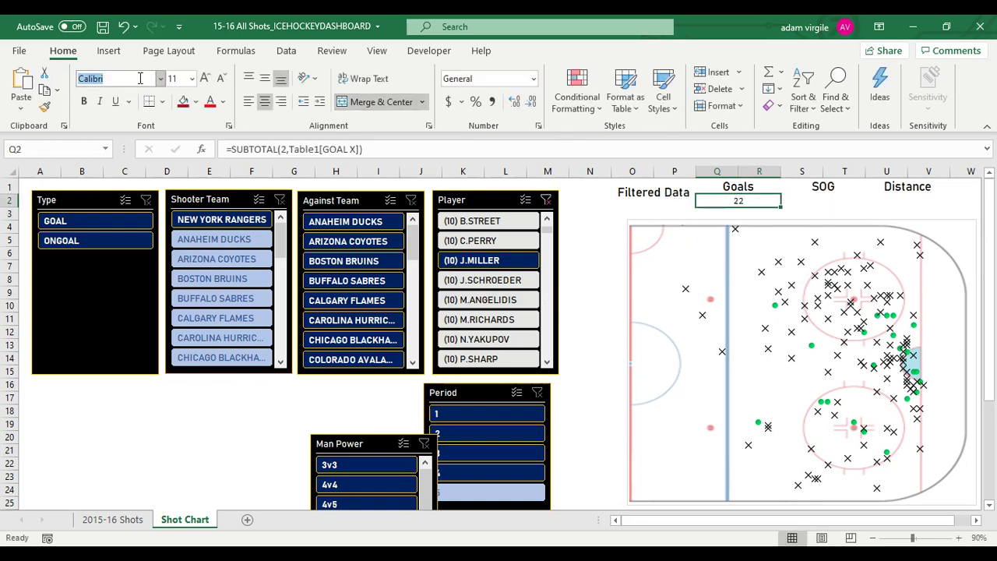
{"action": "type", "text": "Bahnschrift"}
{"action": "key", "text": "Return"}
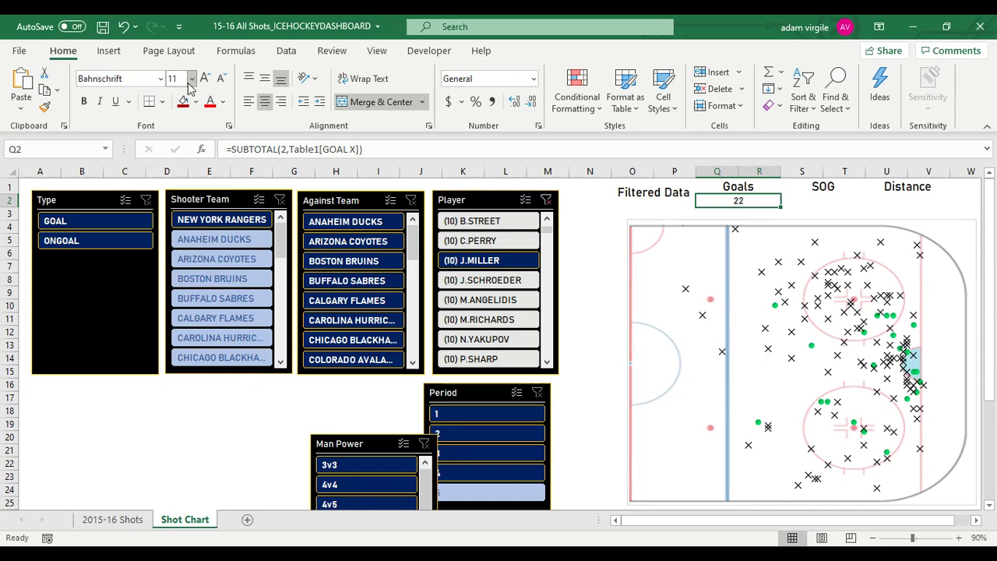
{"action": "left_click", "coordinate": [176, 79]}
{"action": "type", "text": "14"}
{"action": "key", "text": "Return"}
{"action": "key", "text": "ctrl+b"}
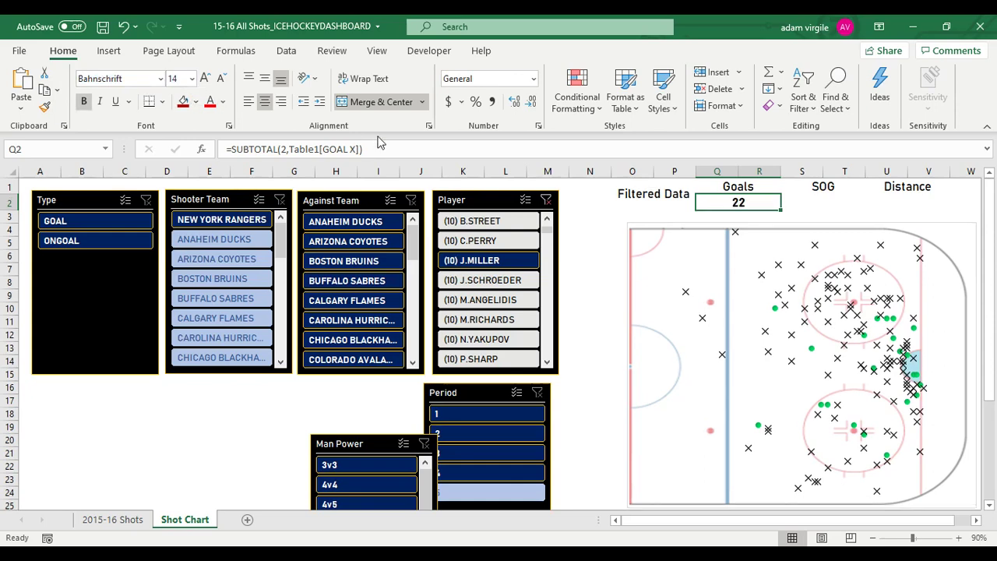
{"action": "left_click", "coordinate": [757, 187]}
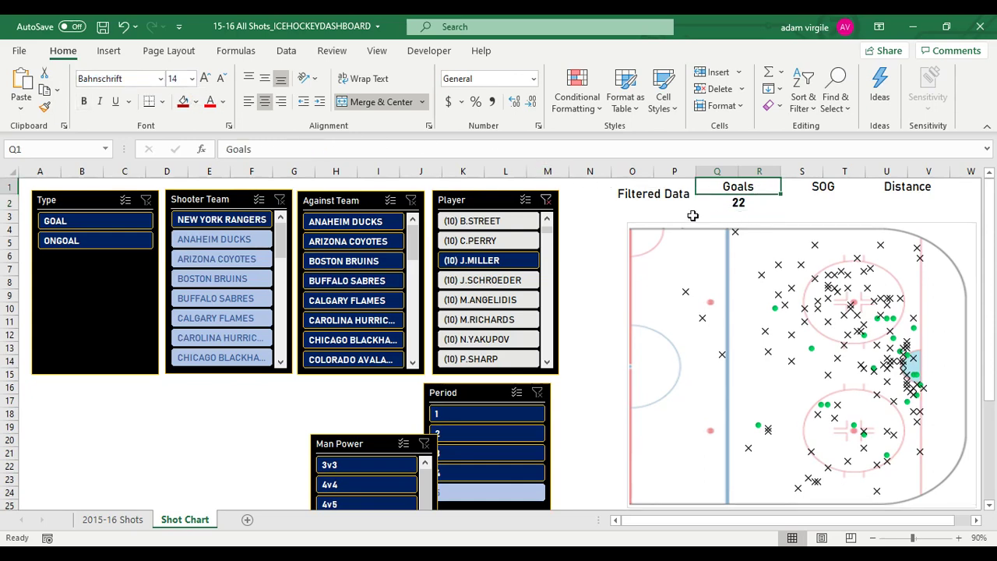
{"action": "left_click", "coordinate": [457, 266]}
- Move the Man Power slicer to the lower left beneath the Type slicer
{"action": "left_click_drag", "start_coordinate": [356, 438], "coordinate": [86, 386]}
{"action": "left_click", "coordinate": [740, 203]}
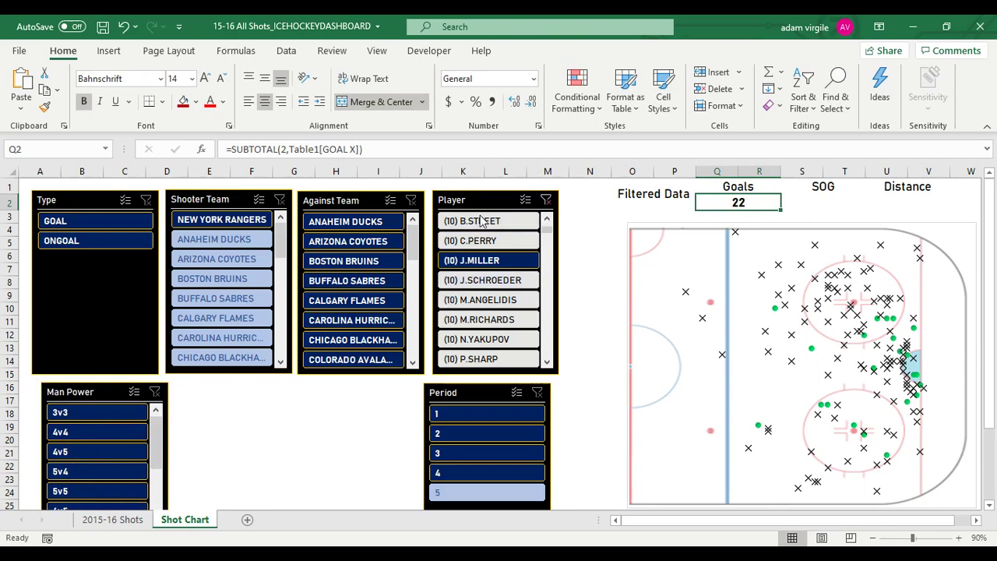
{"action": "left_click", "coordinate": [545, 221]}
{"action": "left_click_drag", "start_coordinate": [545, 232], "coordinate": [546, 224]}
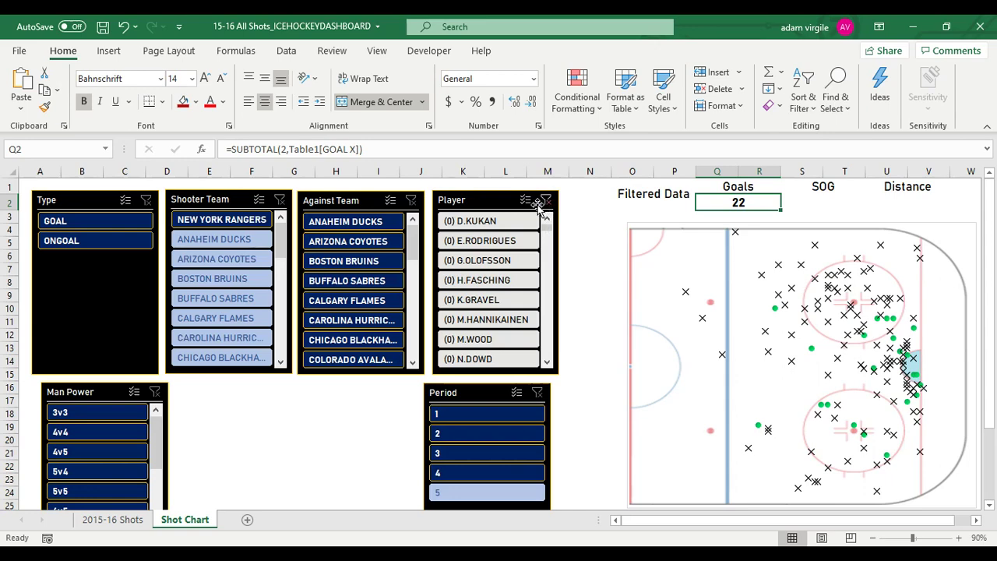
- Clear the Player filter and filter the Shooter Team slicer to Washington
{"action": "left_click", "coordinate": [546, 201]}
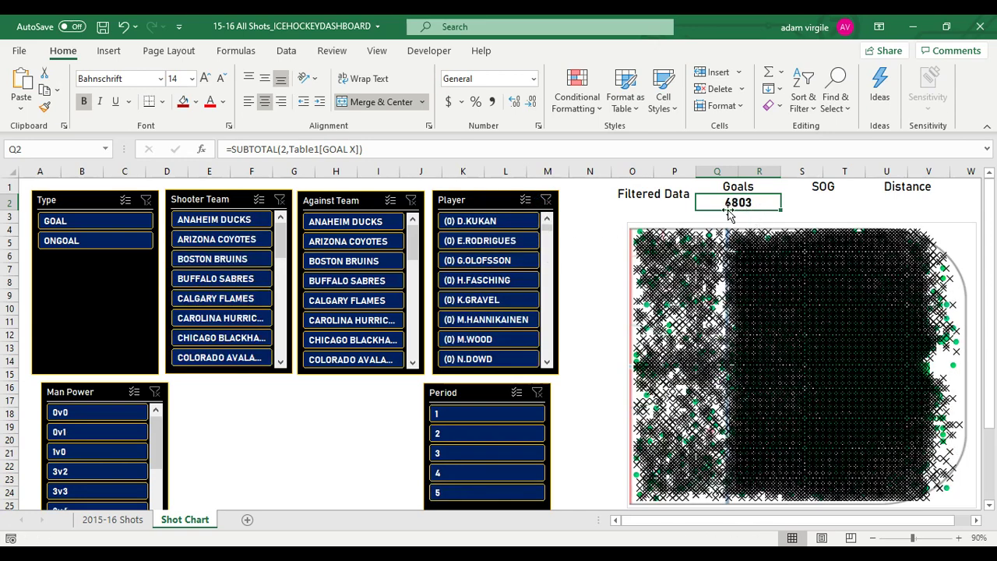
{"action": "left_click_drag", "start_coordinate": [283, 237], "coordinate": [269, 343]}
{"action": "left_click", "coordinate": [244, 338]}
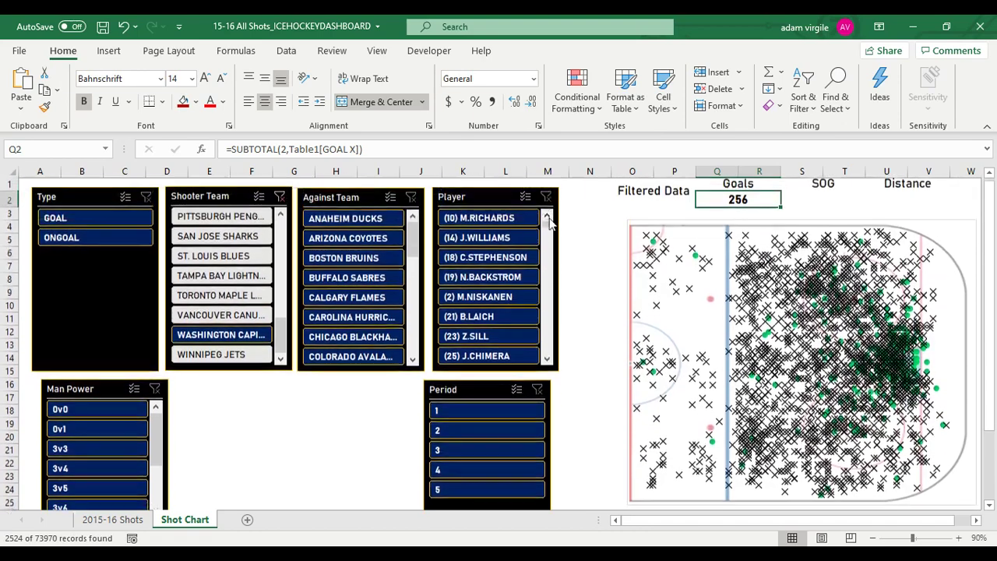
- Scroll the Player slicer to (8) A.OVECHKIN and select him, so Goals shows 52
{"action": "scroll", "coordinate": [550, 230], "scroll_direction": "down", "scroll_amount": 10}
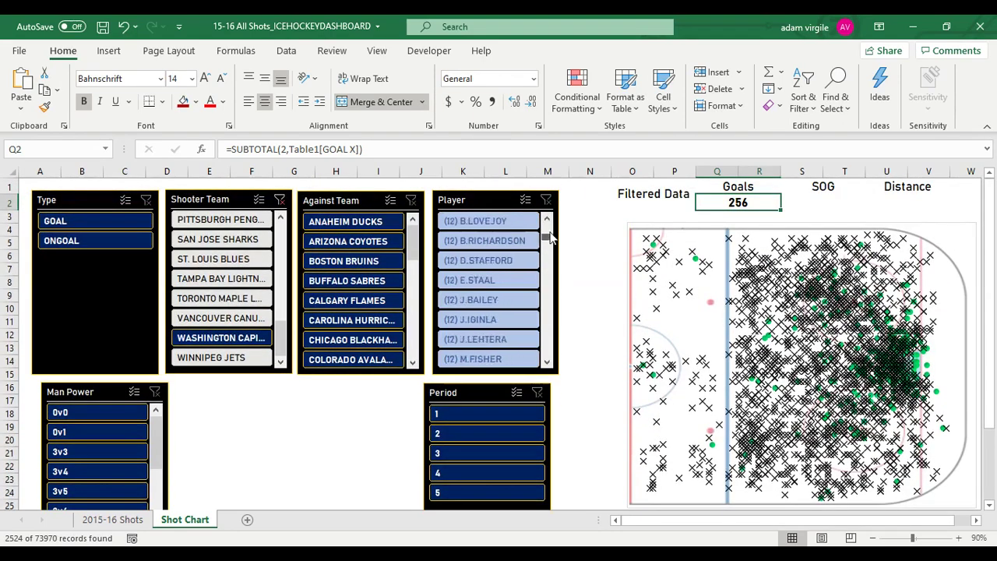
{"action": "scroll", "coordinate": [550, 231], "scroll_direction": "up", "scroll_amount": 10}
{"action": "scroll", "coordinate": [550, 230], "scroll_direction": "down", "scroll_amount": 3}
{"action": "scroll", "coordinate": [550, 231], "scroll_direction": "down", "scroll_amount": 5}
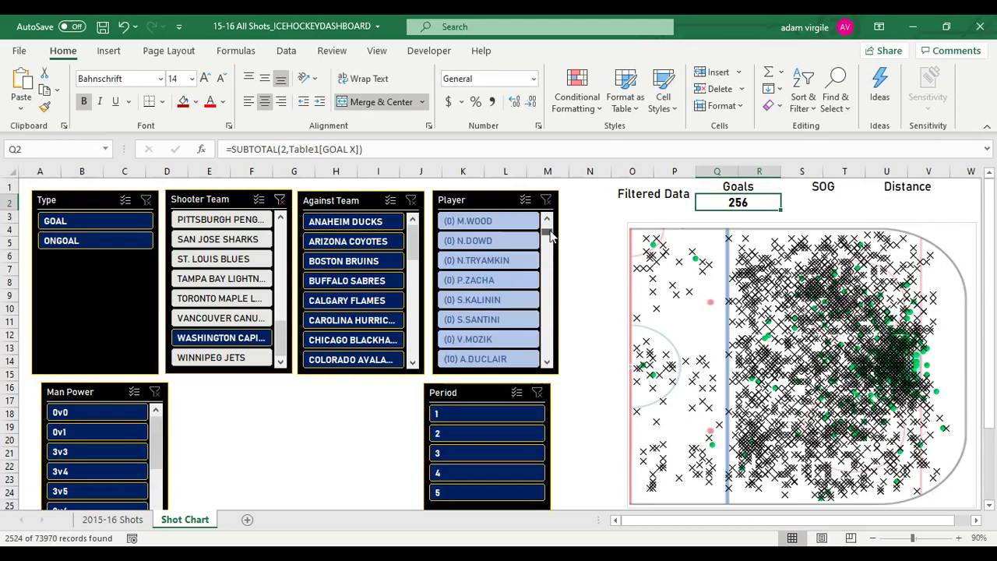
{"action": "scroll", "coordinate": [549, 230], "scroll_direction": "up", "scroll_amount": 8}
{"action": "scroll", "coordinate": [549, 230], "scroll_direction": "down", "scroll_amount": 3}
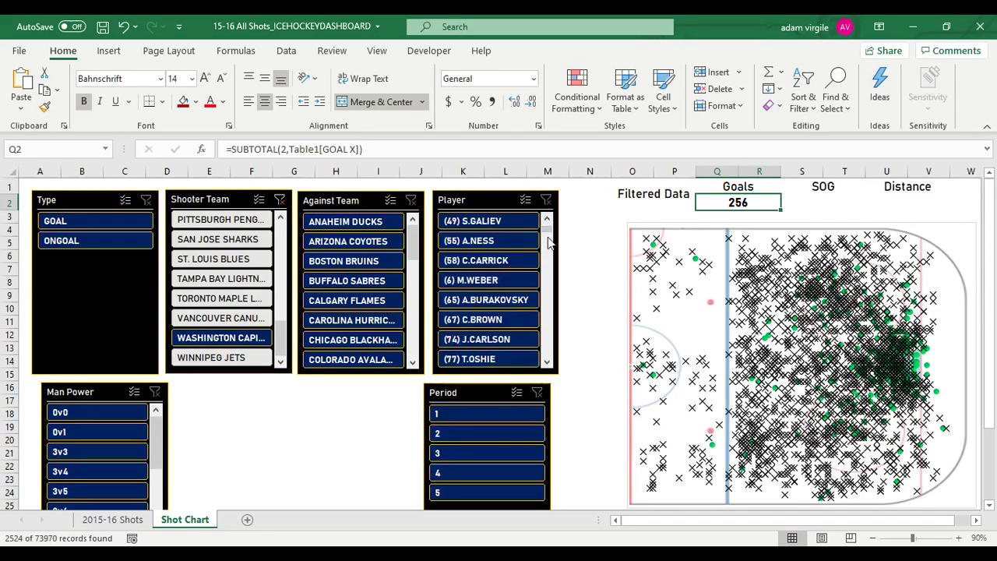
{"action": "scroll", "coordinate": [548, 233], "scroll_direction": "down", "scroll_amount": 10}
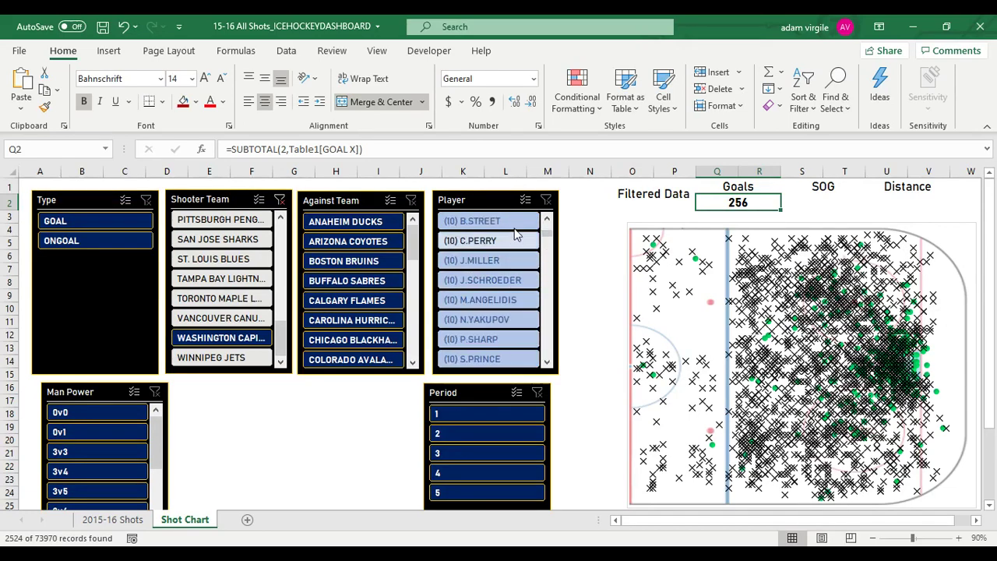
{"action": "scroll", "coordinate": [549, 226], "scroll_direction": "up", "scroll_amount": 12}
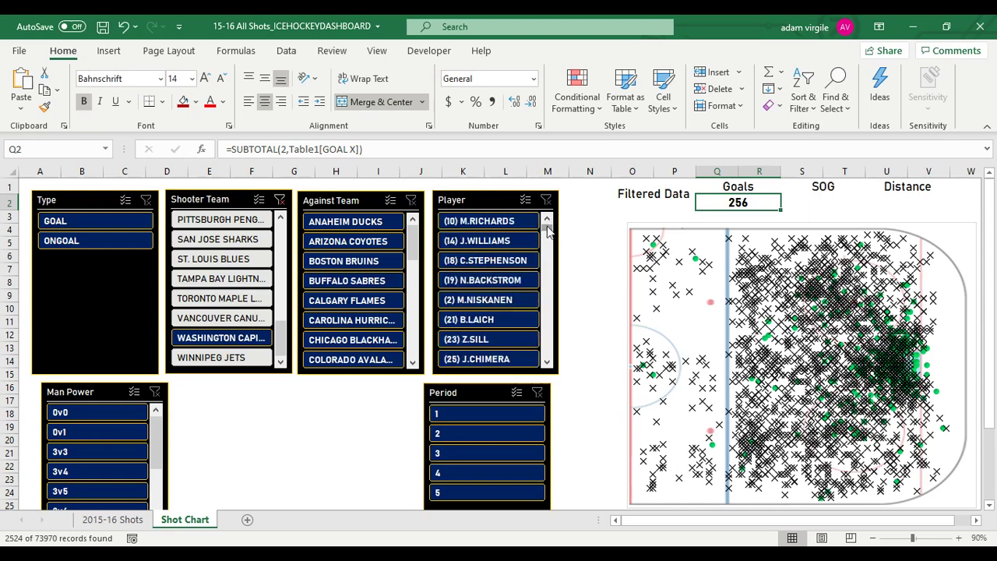
{"action": "left_click", "coordinate": [548, 362]}
{"action": "left_click", "coordinate": [547, 221]}
{"action": "left_click", "coordinate": [548, 362]}
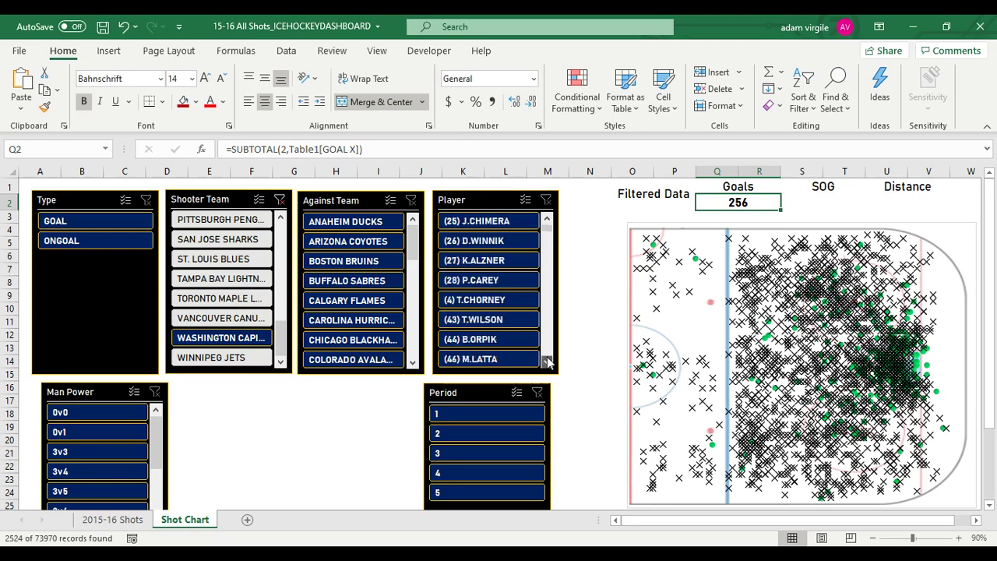
{"action": "left_click", "coordinate": [548, 362]}
{"action": "left_click", "coordinate": [547, 363]}
{"action": "left_click", "coordinate": [547, 220]}
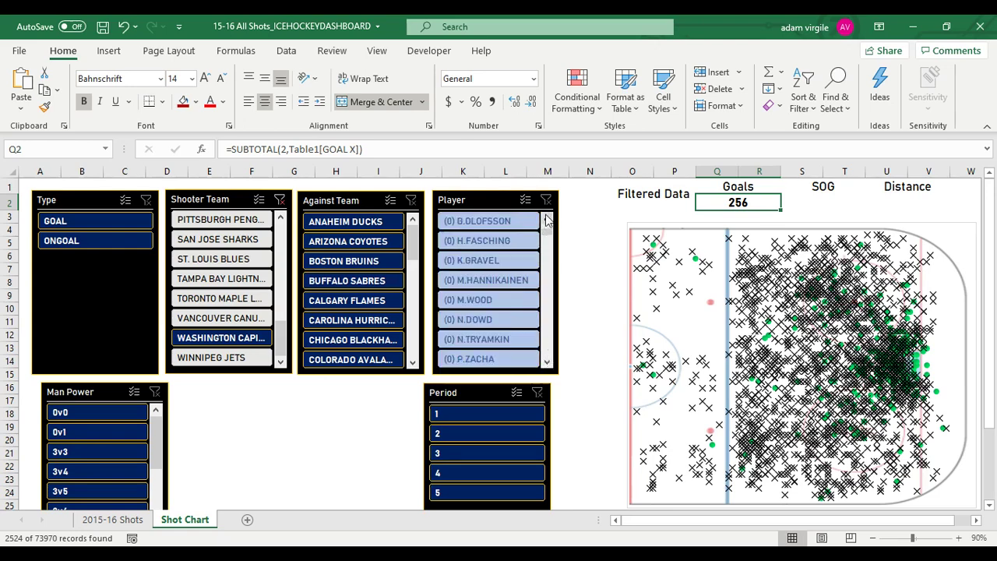
{"action": "left_click", "coordinate": [548, 221]}
{"action": "left_click", "coordinate": [547, 220]}
{"action": "left_click", "coordinate": [547, 221]}
{"action": "left_click", "coordinate": [547, 221]}
{"action": "left_click", "coordinate": [547, 220]}
{"action": "left_click", "coordinate": [548, 221]}
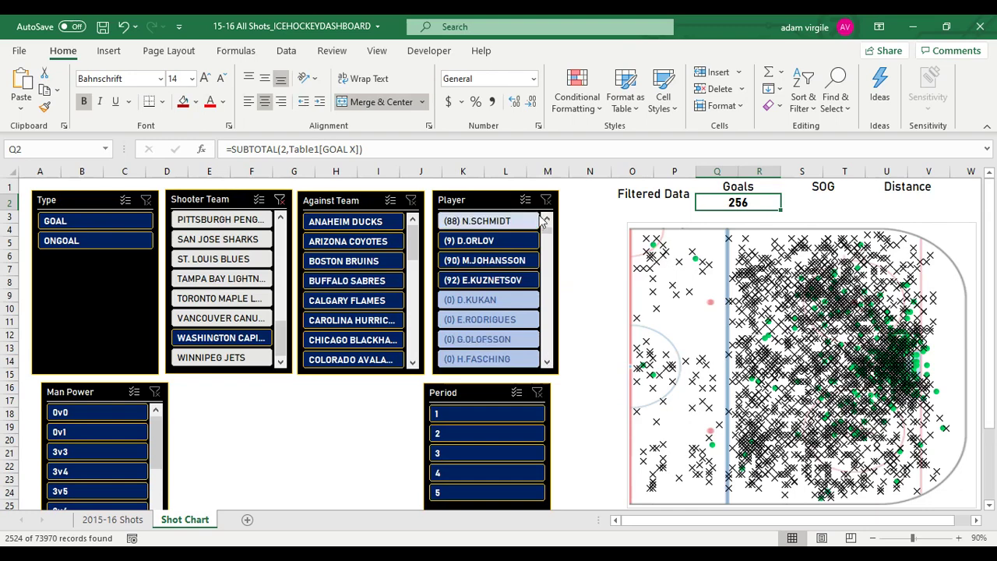
{"action": "left_click", "coordinate": [548, 221]}
{"action": "left_click", "coordinate": [548, 220]}
{"action": "left_click", "coordinate": [548, 221]}
{"action": "left_click", "coordinate": [491, 243]}
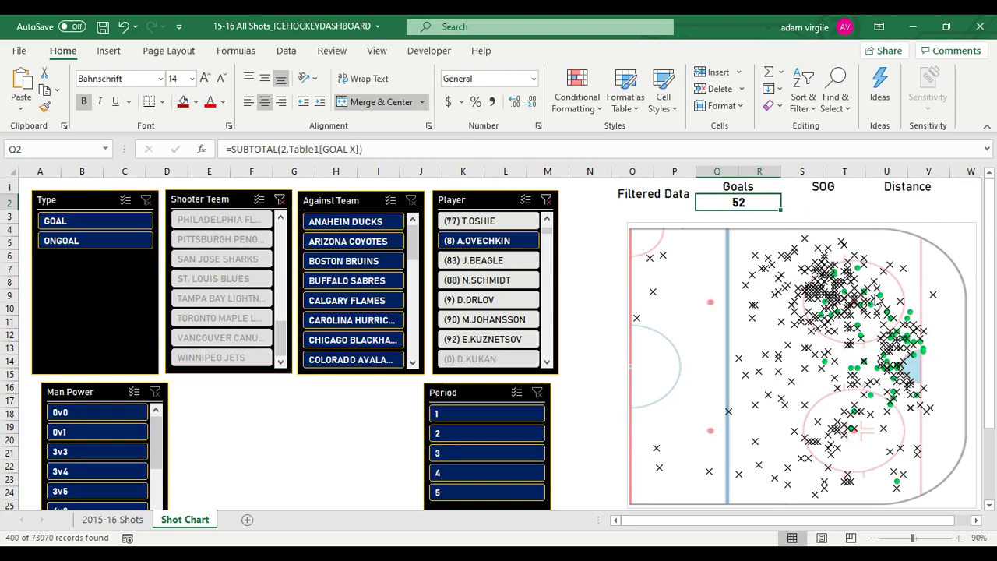
{"action": "mouse_move", "coordinate": [881, 319]}
- Shift the Man Power slicer right and filter the shots to 5v4 situations
{"action": "left_click_drag", "start_coordinate": [111, 392], "coordinate": [347, 271]}
{"action": "left_click", "coordinate": [391, 434]}
{"action": "left_click", "coordinate": [391, 434]}
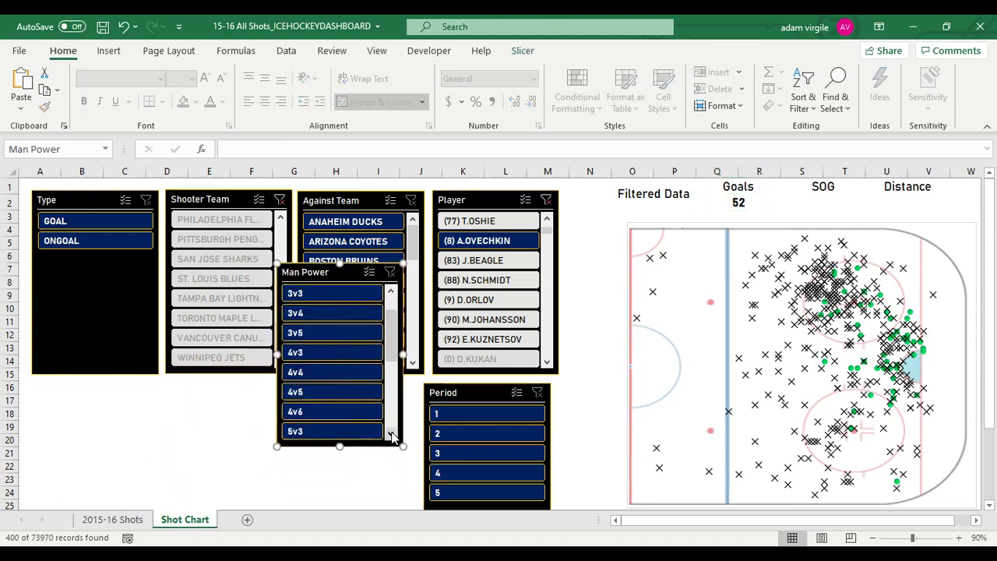
{"action": "left_click", "coordinate": [391, 434]}
{"action": "left_click", "coordinate": [392, 434]}
{"action": "left_click", "coordinate": [322, 414]}
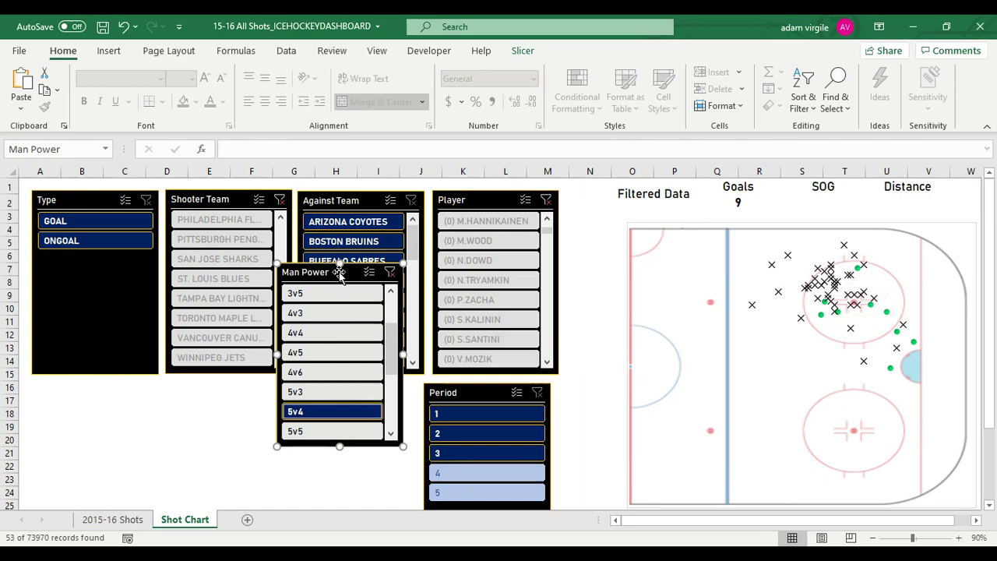
- Clear the Man Power filter and place the slicer below the Type slicer
{"action": "left_click", "coordinate": [390, 271]}
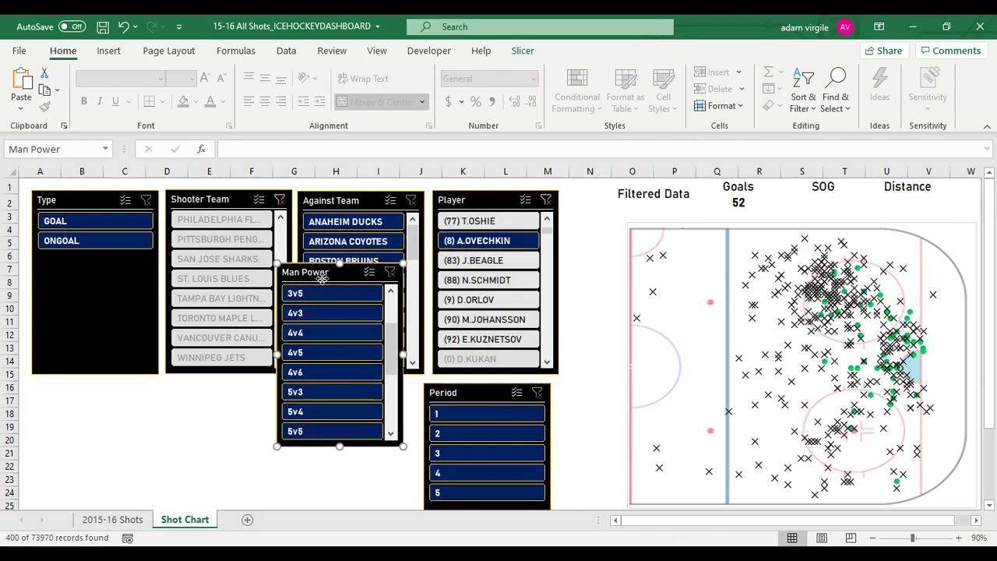
{"action": "left_click_drag", "start_coordinate": [335, 278], "coordinate": [126, 386]}
{"action": "left_click", "coordinate": [744, 204]}
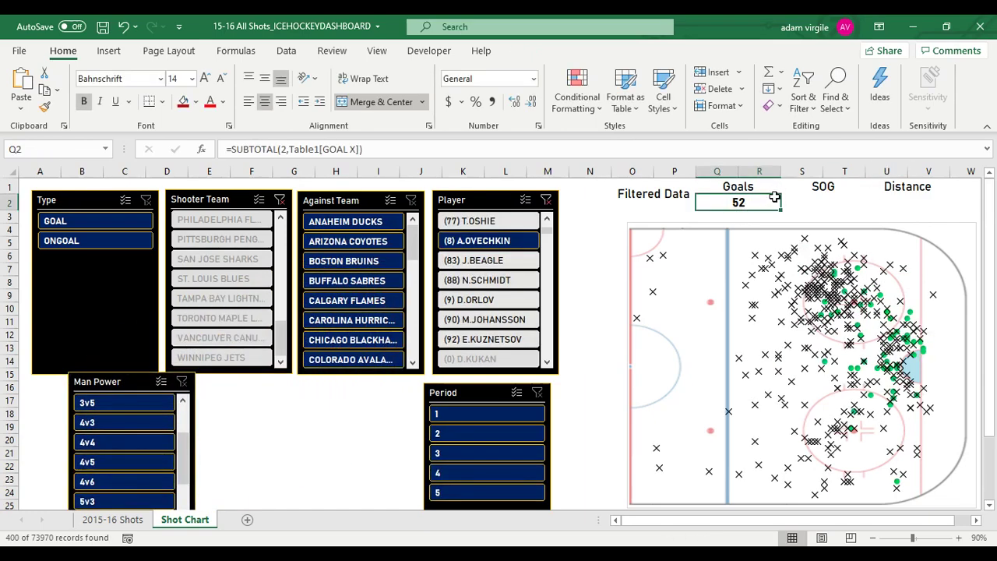
- Copy the Goals total formula under SOG, replacing the GOAL column reference with SOG
{"action": "key", "text": "ctrl+c"}
{"action": "left_click", "coordinate": [808, 200]}
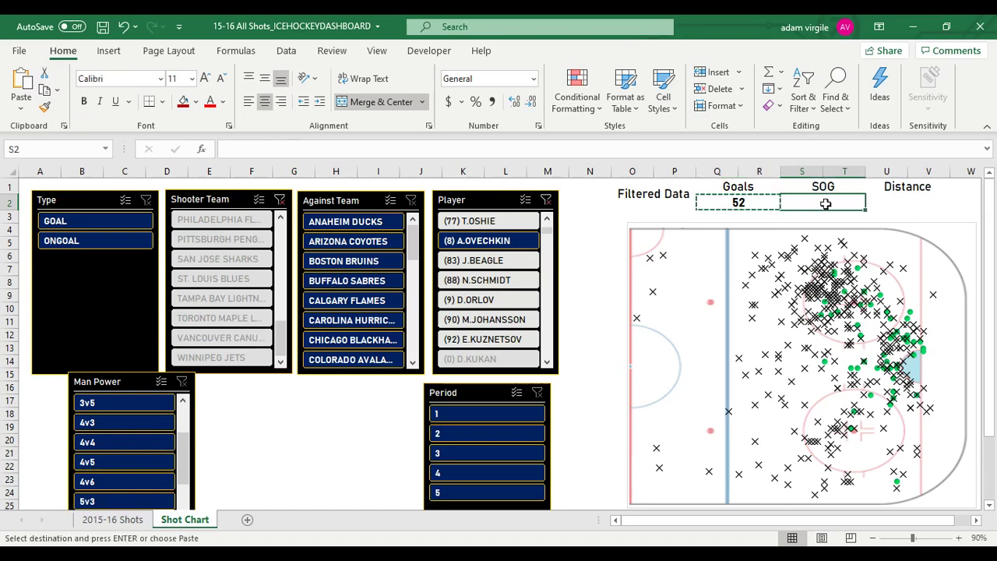
{"action": "key", "text": "ctrl+v"}
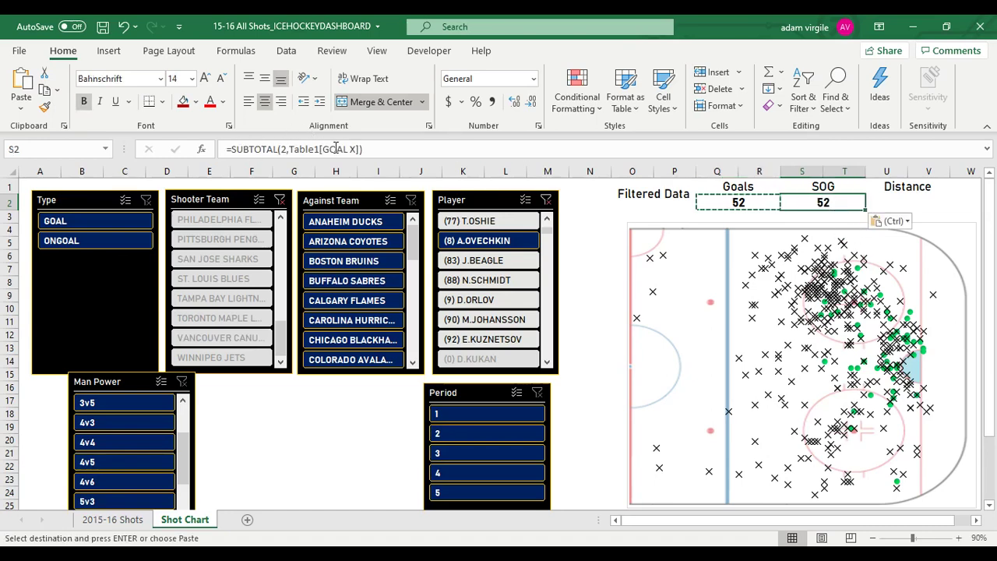
{"action": "left_click_drag", "start_coordinate": [350, 149], "coordinate": [321, 149]}
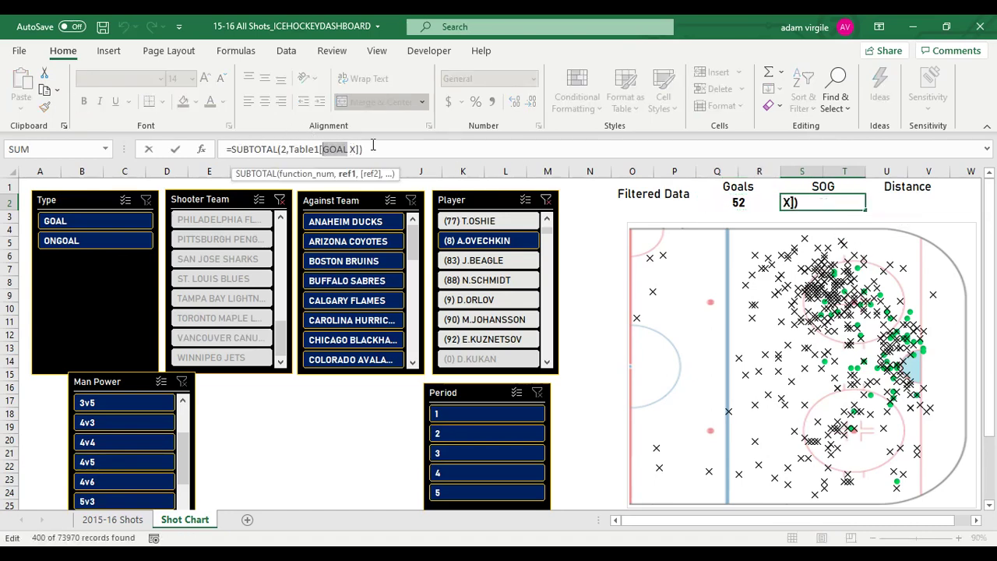
{"action": "type", "text": "SOG"}
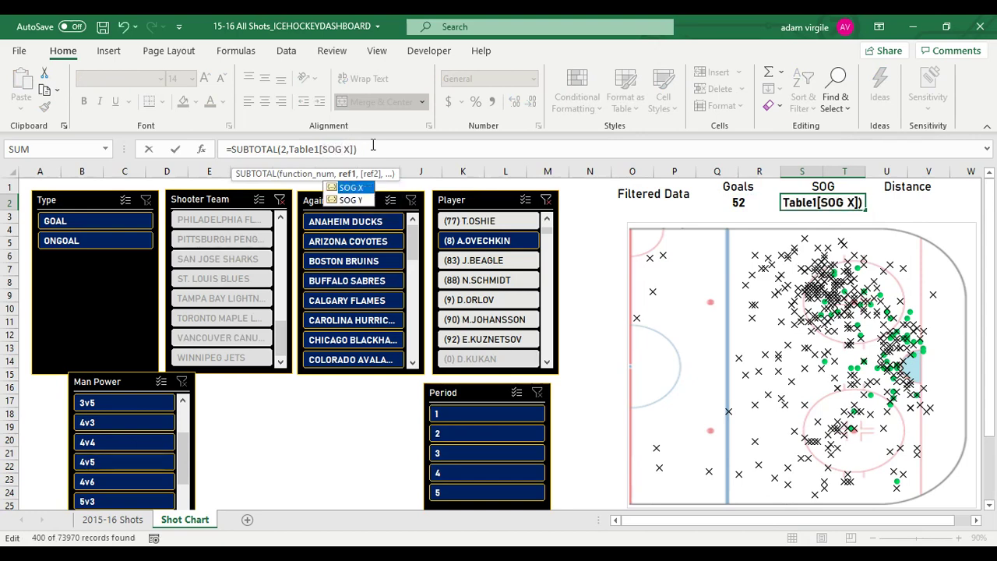
{"action": "key", "text": "Return"}
{"action": "key", "text": "Up"}
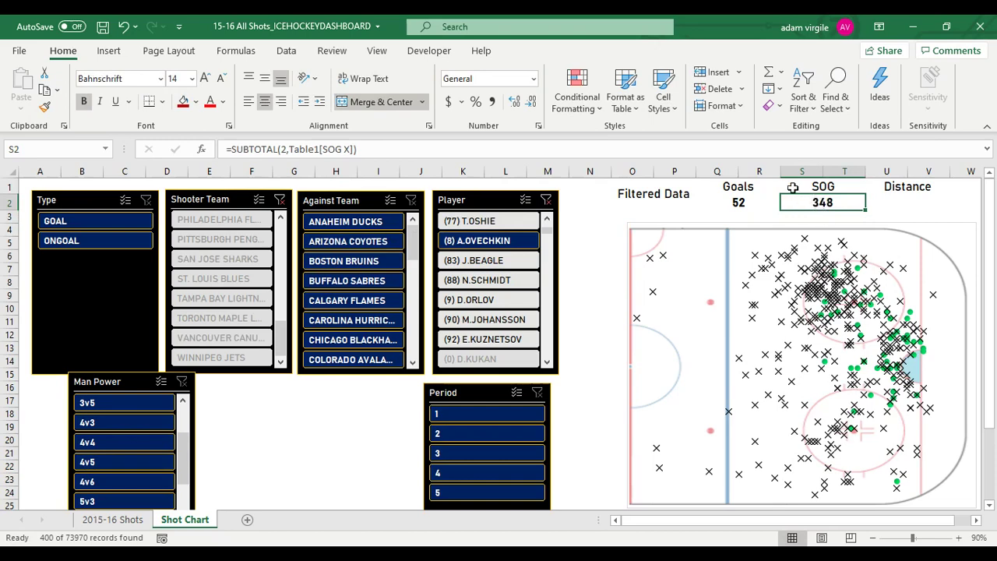
- Paste the SOG formula under Distance and delete its SUBTOTAL arguments
{"action": "key", "text": "ctrl+c"}
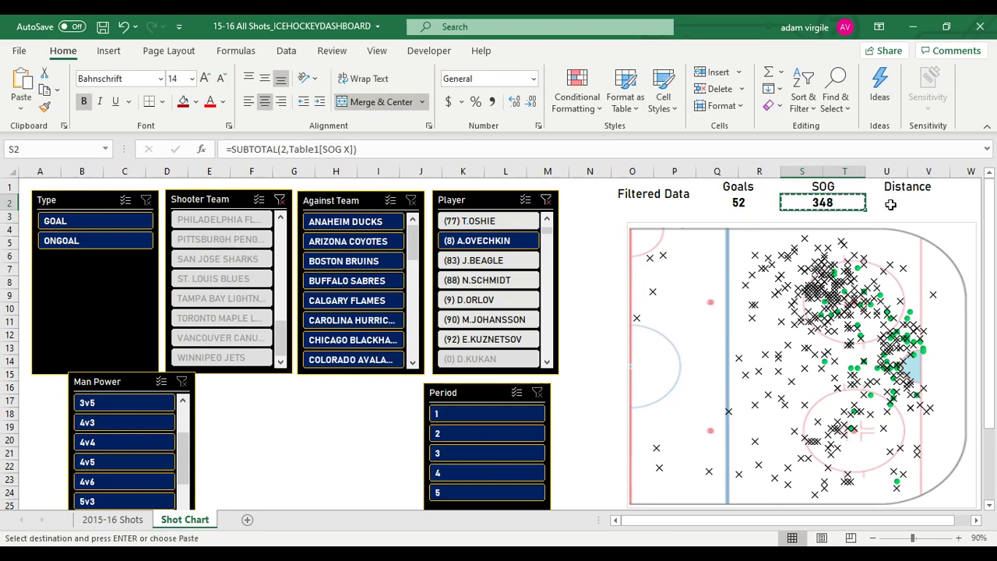
{"action": "left_click", "coordinate": [890, 204]}
{"action": "key", "text": "ctrl+v"}
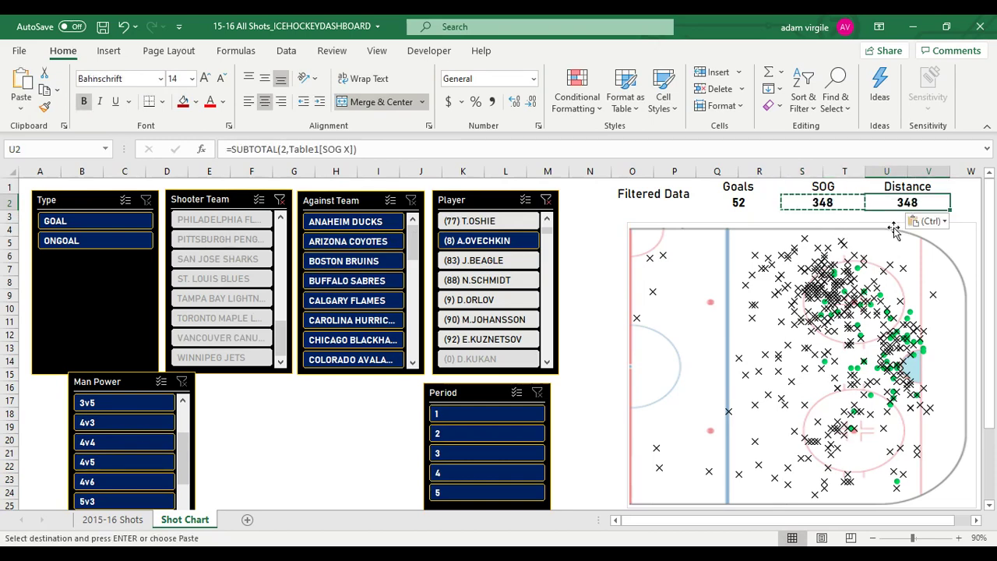
{"action": "left_click", "coordinate": [340, 150]}
{"action": "left_click", "coordinate": [286, 148]}
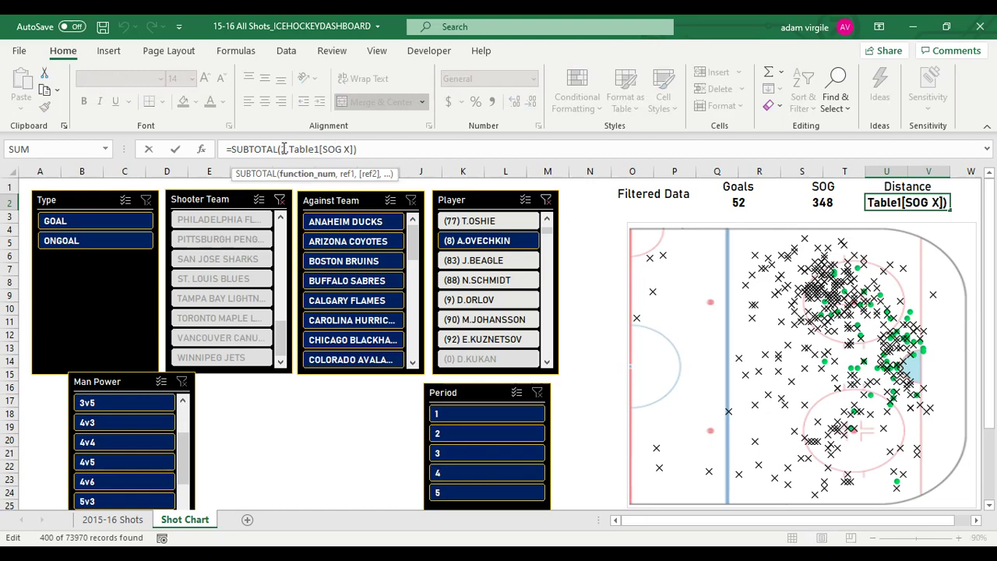
{"action": "left_click_drag", "start_coordinate": [284, 149], "coordinate": [411, 145]}
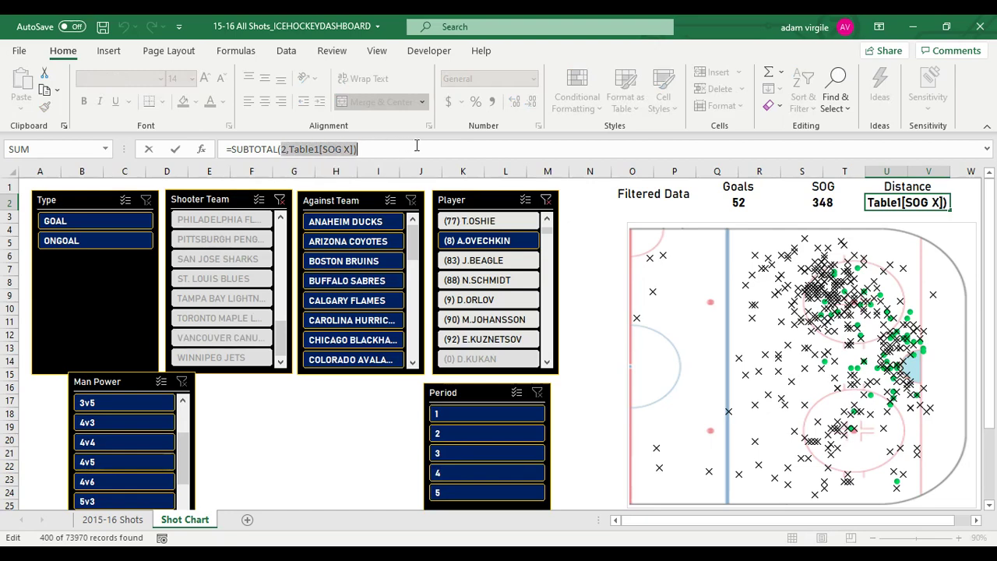
{"action": "key", "text": "BackSpace"}
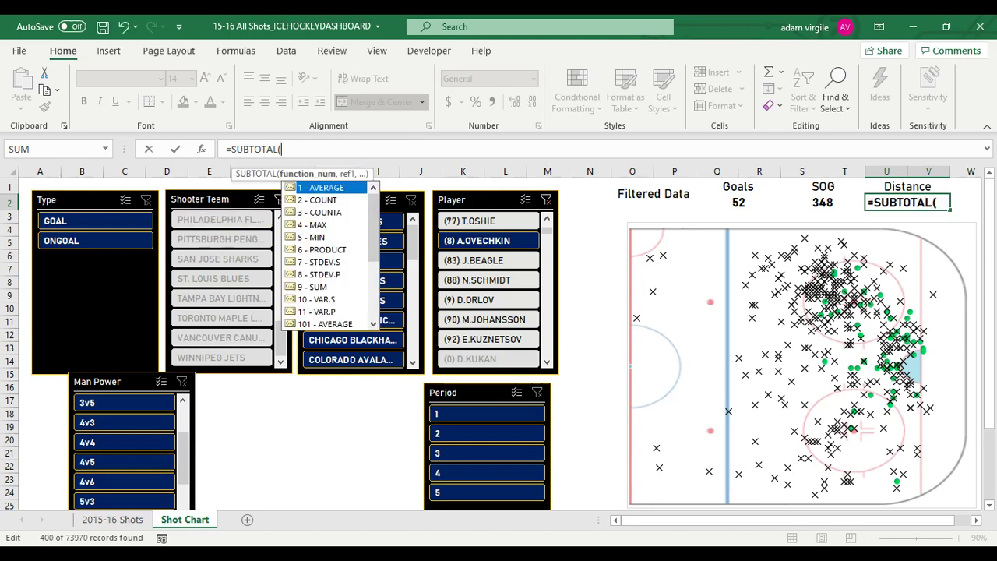
- Enter SUBTOTAL arguments 1,Table1[Distance] so the Distance total averages shot distance
{"action": "scroll", "coordinate": [327, 256], "scroll_direction": "down", "scroll_amount": 5}
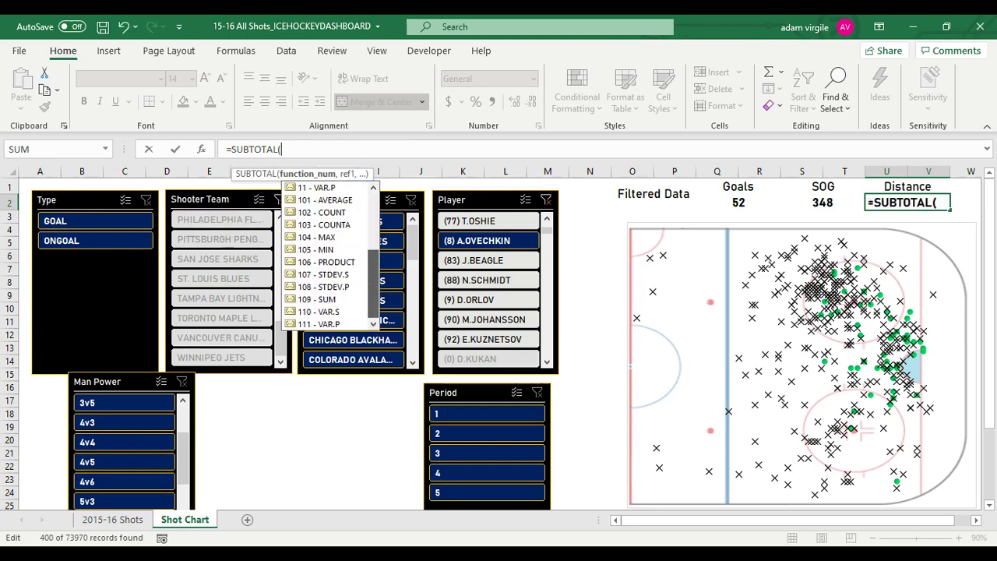
{"action": "scroll", "coordinate": [327, 255], "scroll_direction": "up", "scroll_amount": 5}
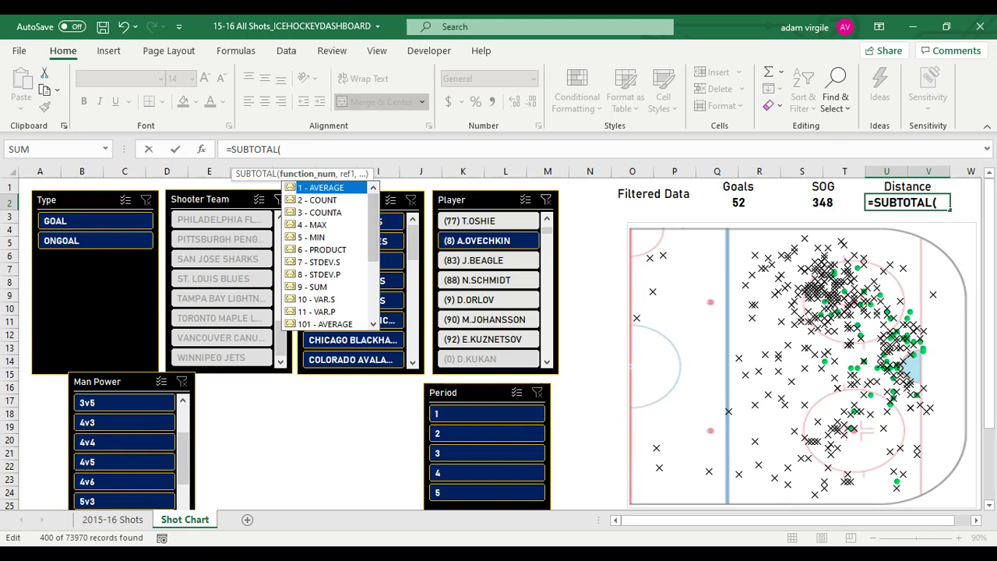
{"action": "type", "text": "1"}
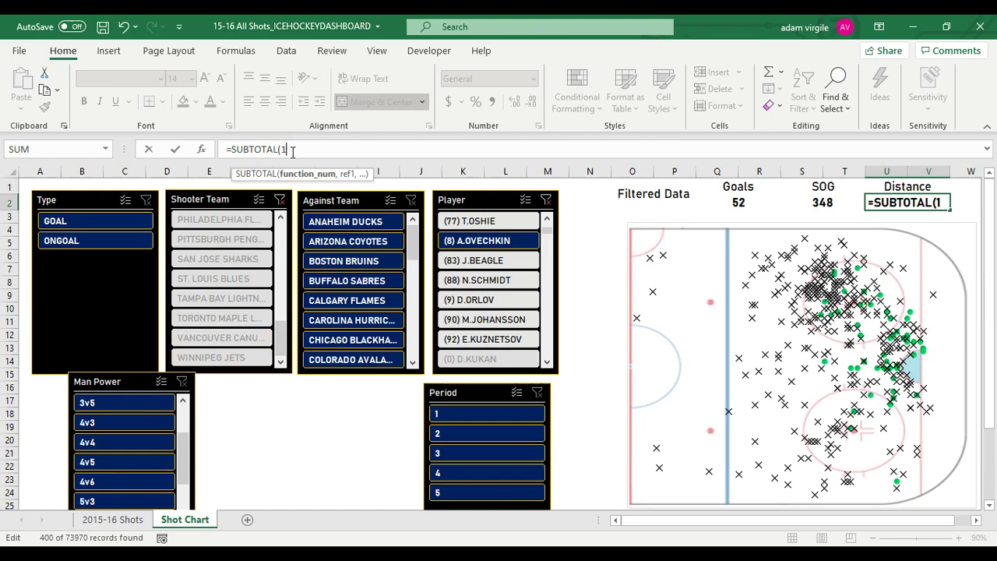
{"action": "type", "text": ","}
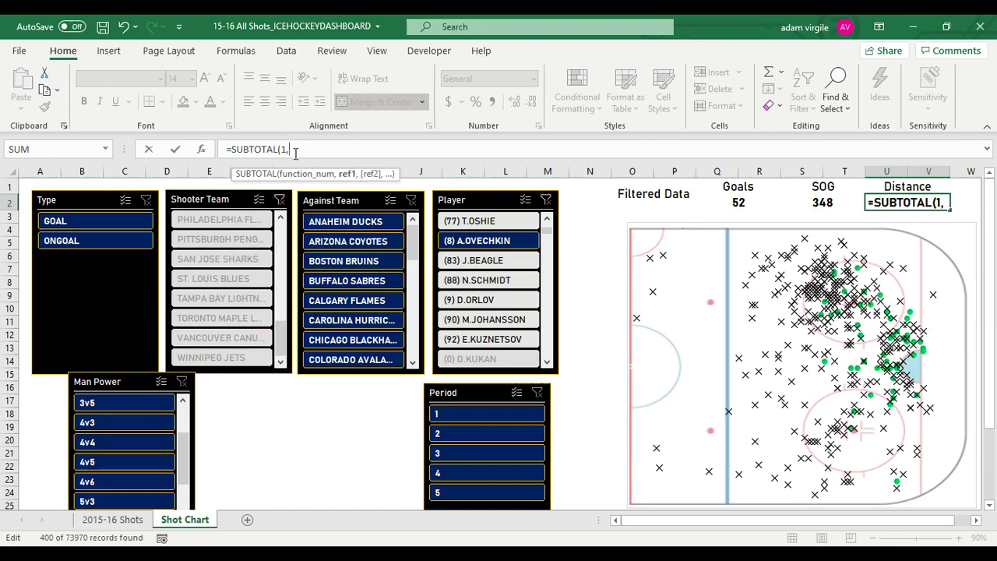
{"action": "type", "text": "Table1"}
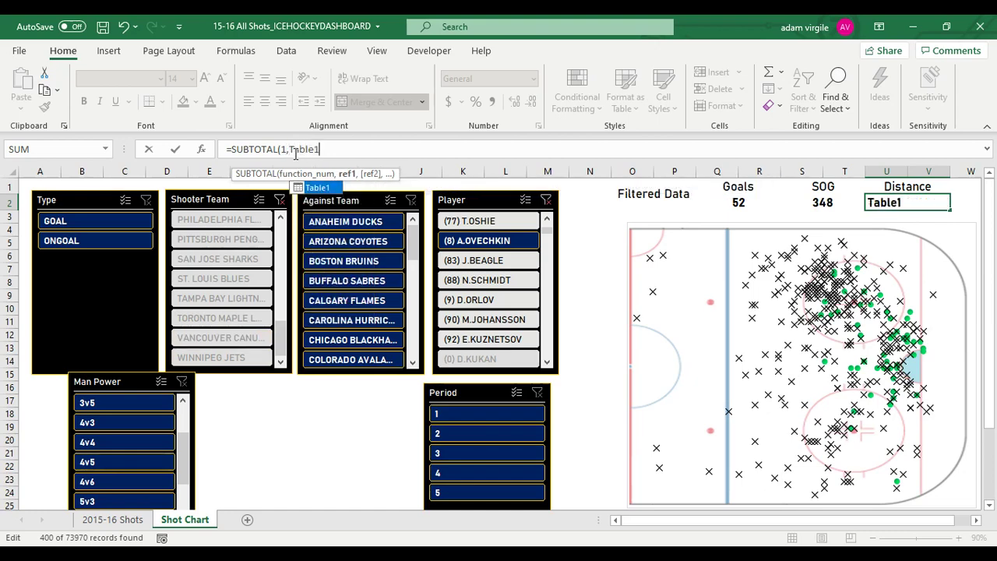
{"action": "type", "text": "[Di"}
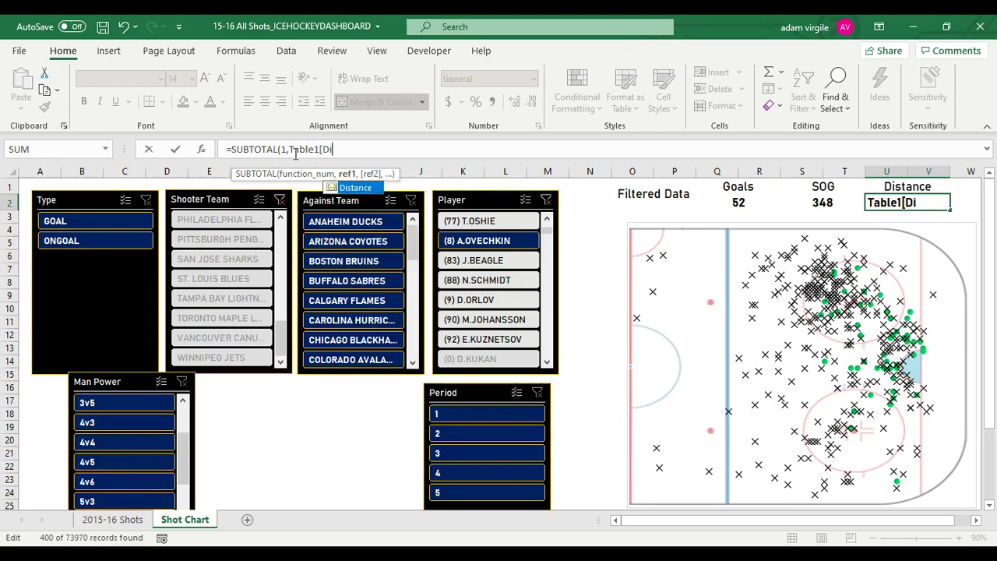
{"action": "type", "text": "s"}
{"action": "key", "text": "Tab"}
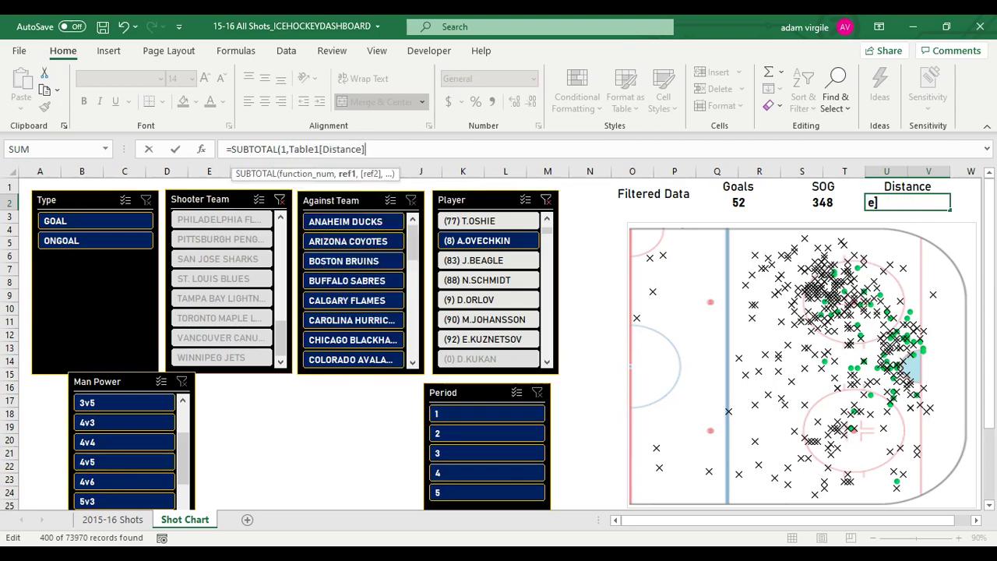
{"action": "type", "text": ")"}
{"action": "key", "text": "Return"}
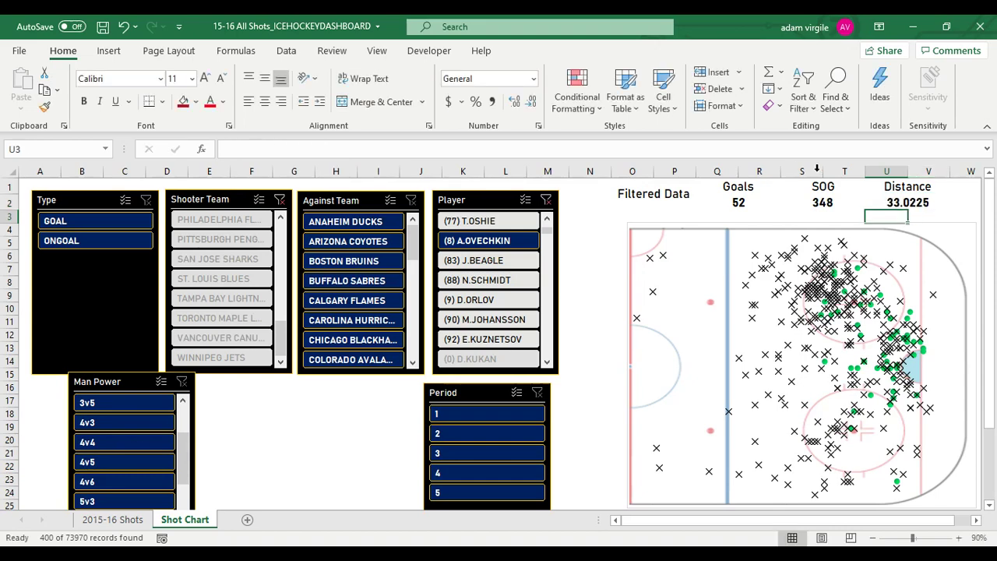
{"action": "key", "text": "Up"}
- Format the Distance total as Number and round it to no decimals, showing 33
{"action": "left_click", "coordinate": [503, 81]}
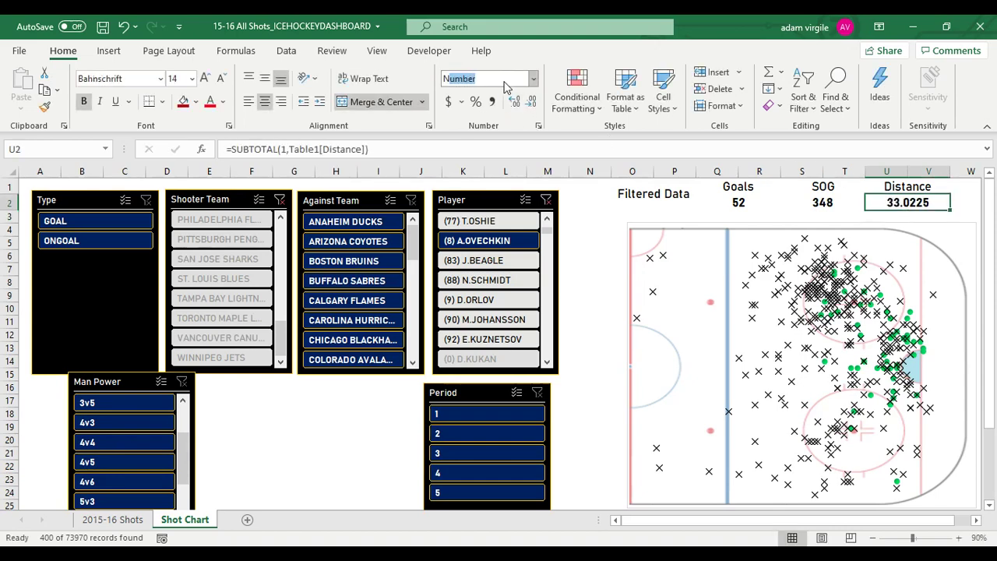
{"action": "key", "text": "Return"}
{"action": "left_click", "coordinate": [528, 102]}
{"action": "left_click", "coordinate": [528, 102]}
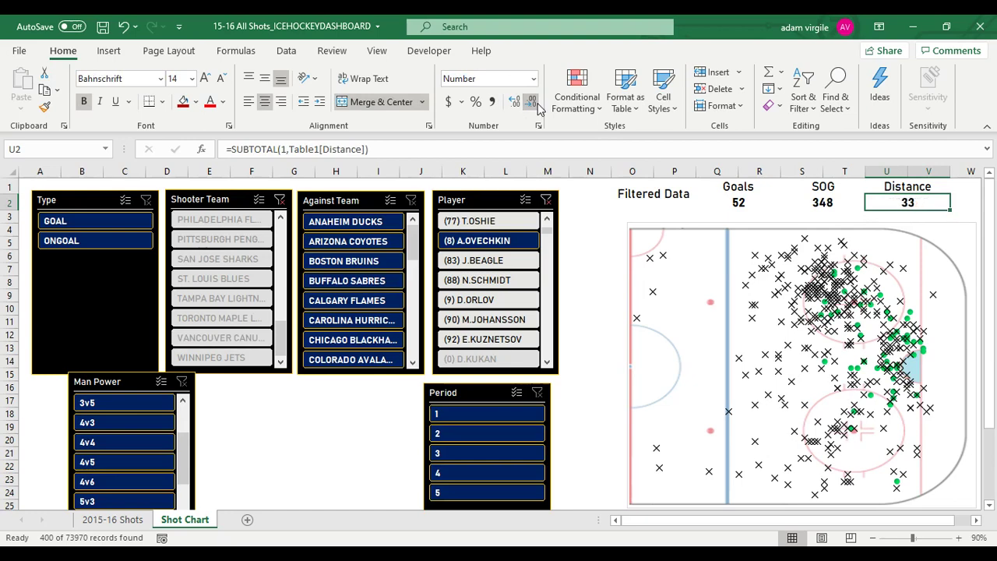
- Show Distance to one decimal, test the GOAL filter, then clear the Type, Shooter Team and Player filters
{"action": "left_click", "coordinate": [514, 102]}
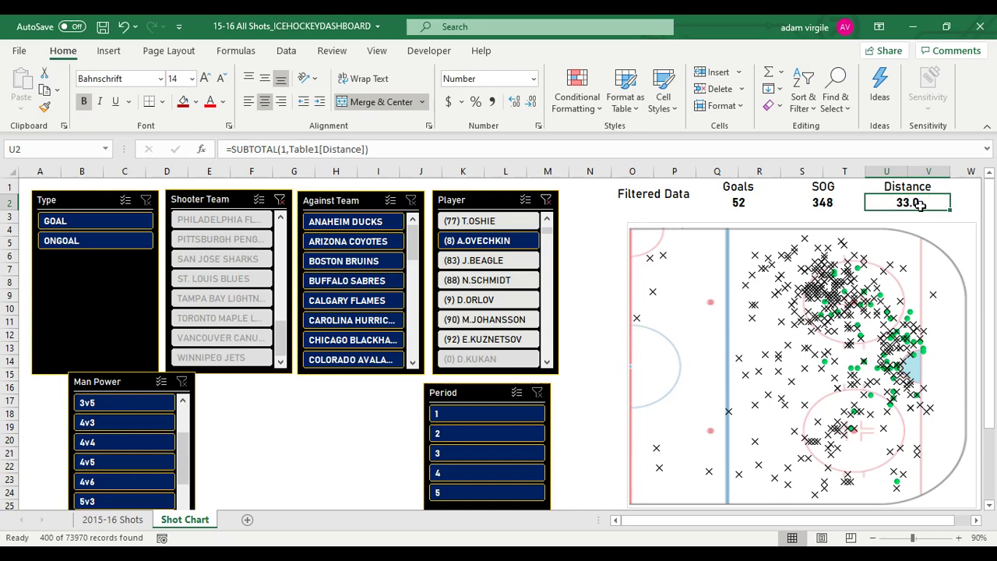
{"action": "left_click", "coordinate": [101, 226]}
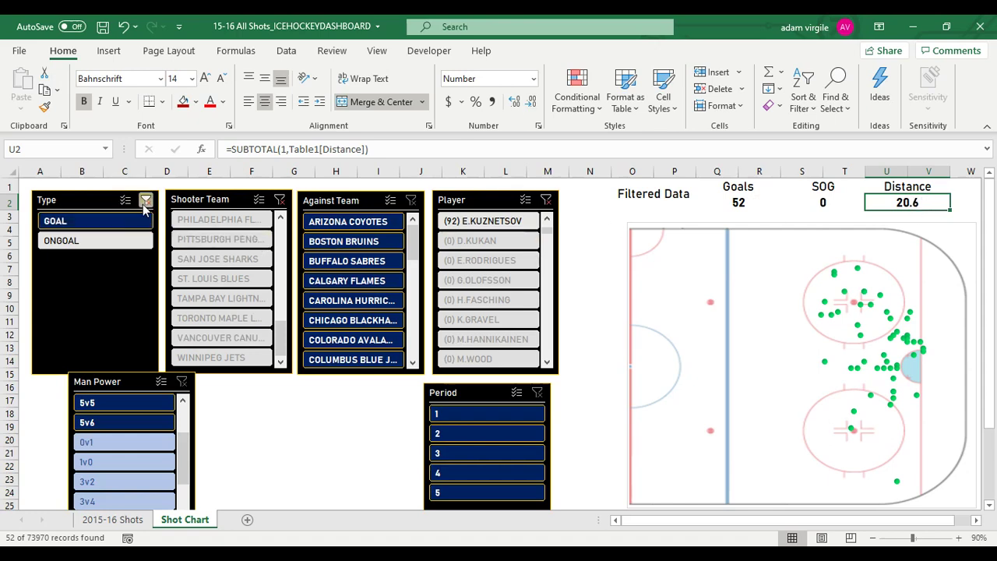
{"action": "left_click", "coordinate": [146, 200]}
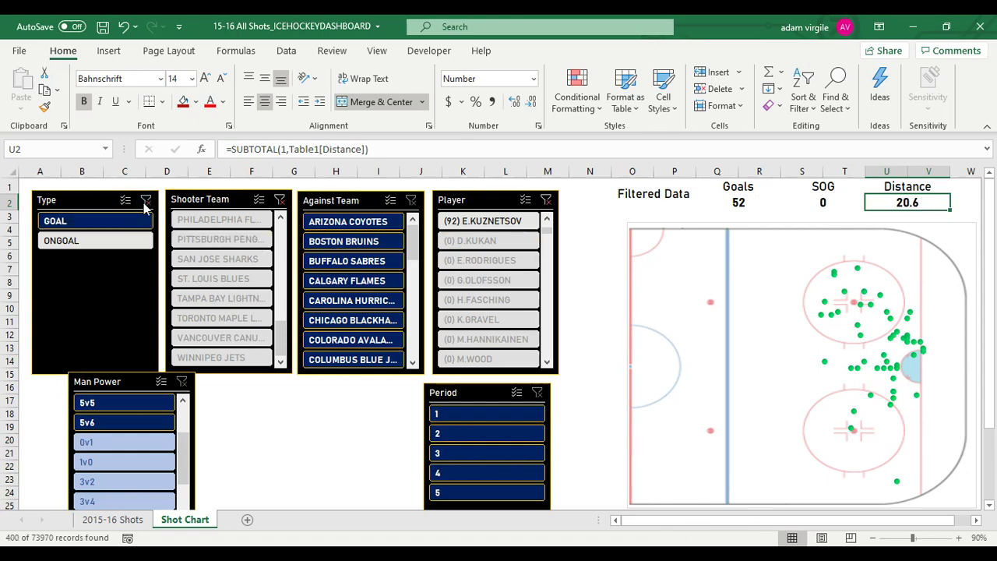
{"action": "left_click", "coordinate": [279, 200]}
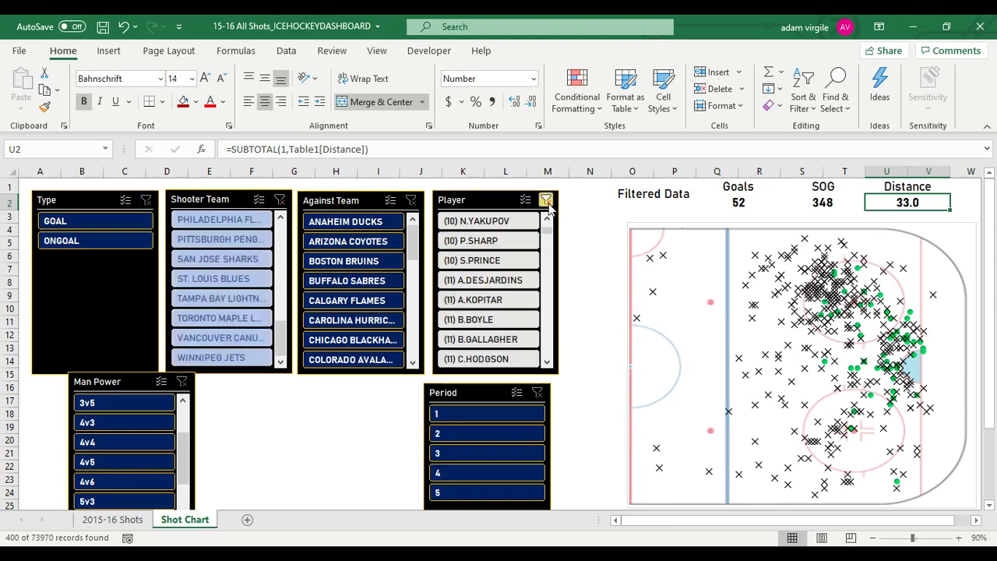
{"action": "left_click", "coordinate": [546, 201]}
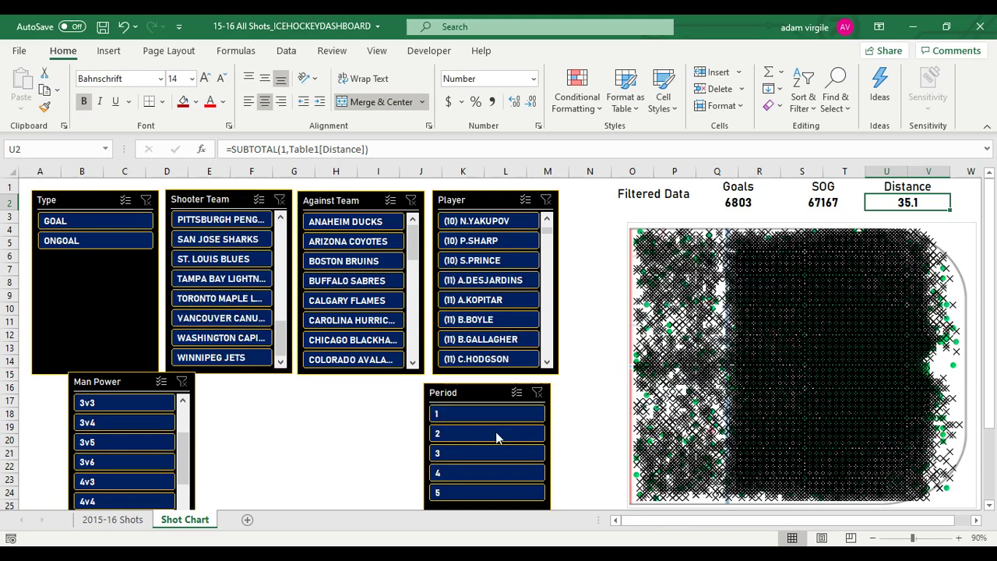
{"action": "left_click", "coordinate": [670, 199]}
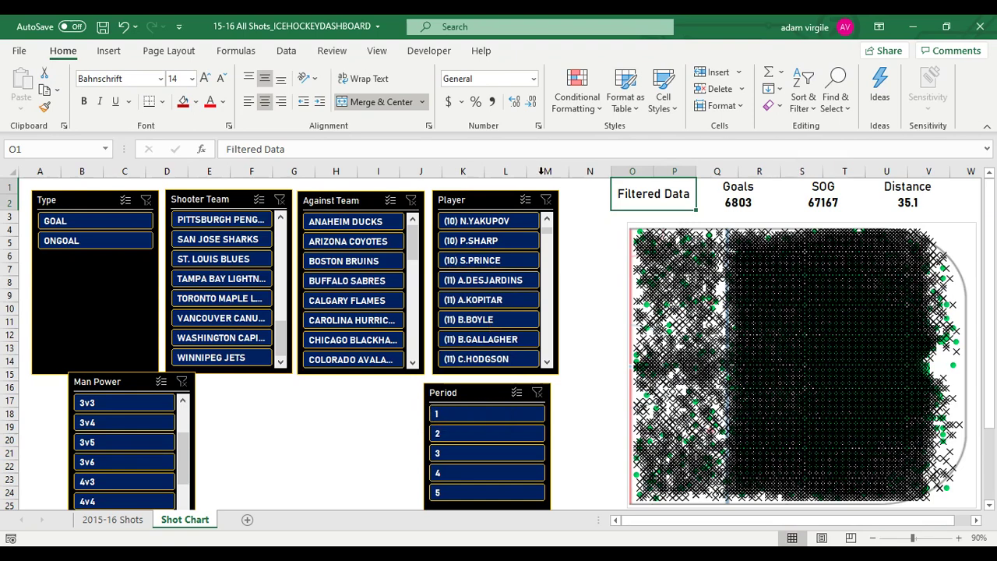
- Move the Shooter Team slicer to the top-left, widen it and lay it out in 2 columns
{"action": "left_click", "coordinate": [73, 196]}
{"action": "left_click_drag", "start_coordinate": [74, 196], "coordinate": [352, 331]}
{"action": "left_click_drag", "start_coordinate": [214, 204], "coordinate": [67, 193]}
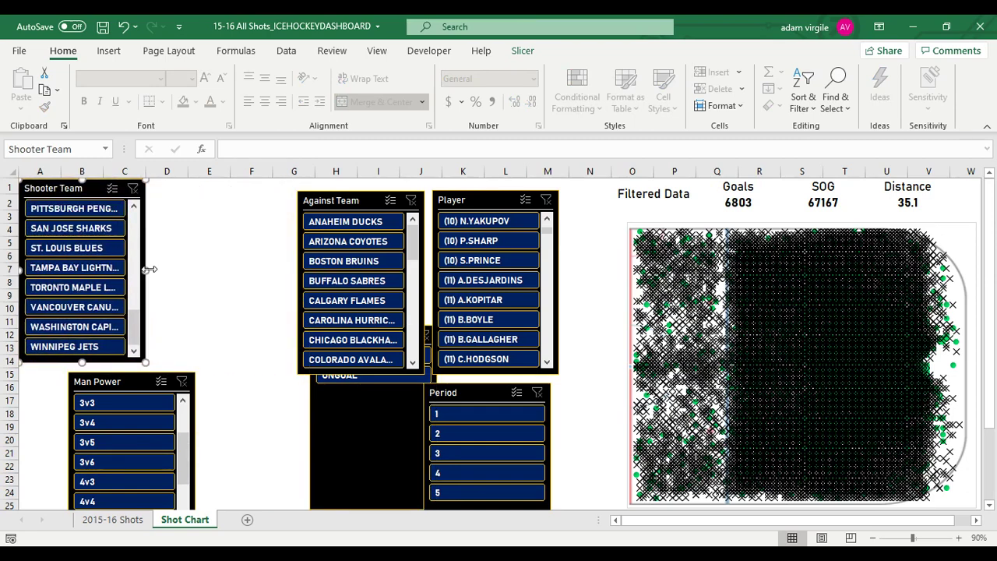
{"action": "left_click_drag", "start_coordinate": [148, 269], "coordinate": [197, 268]}
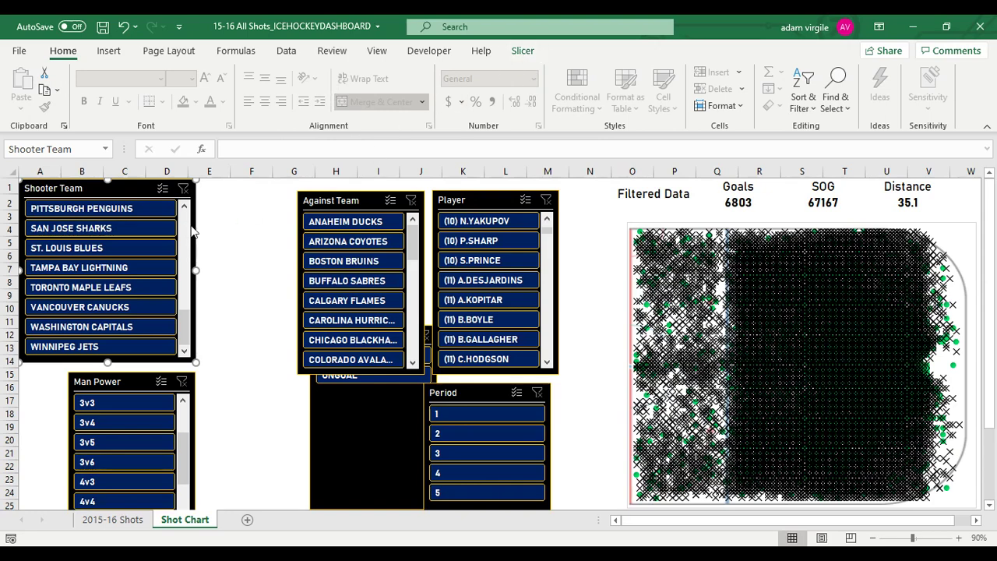
{"action": "left_click", "coordinate": [519, 50]}
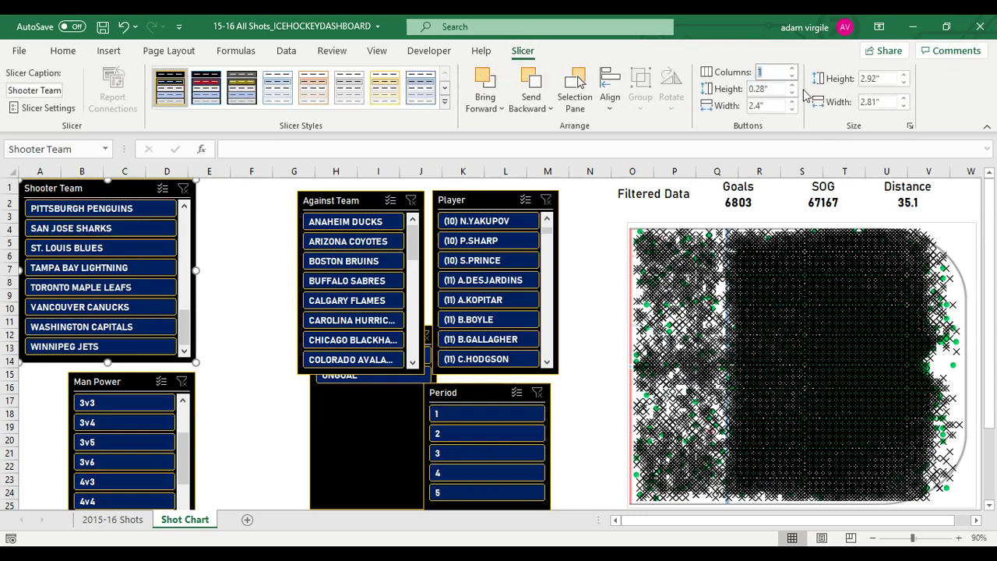
{"action": "type", "text": "2"}
{"action": "key", "text": "Return"}
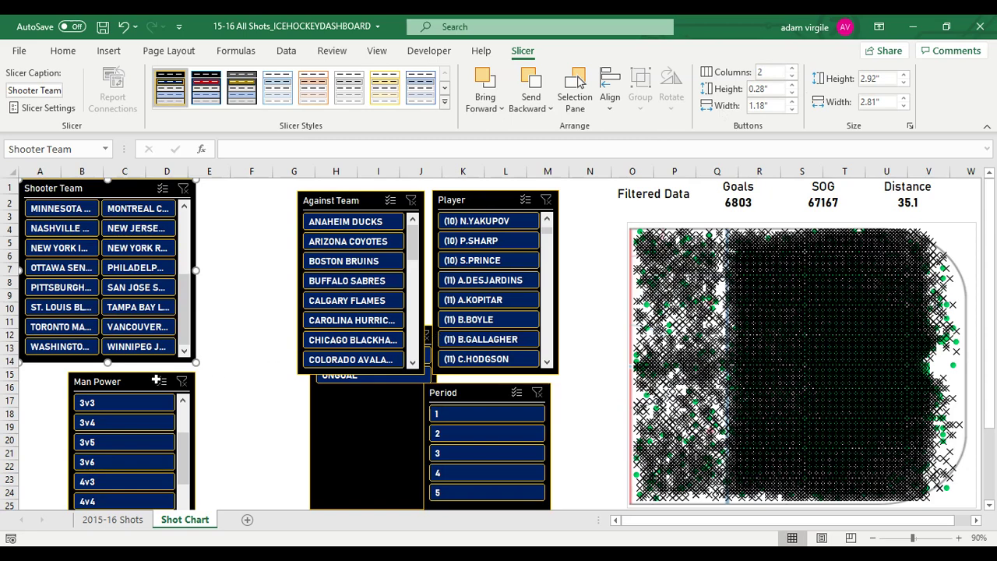
{"action": "left_click_drag", "start_coordinate": [109, 362], "coordinate": [109, 350]}
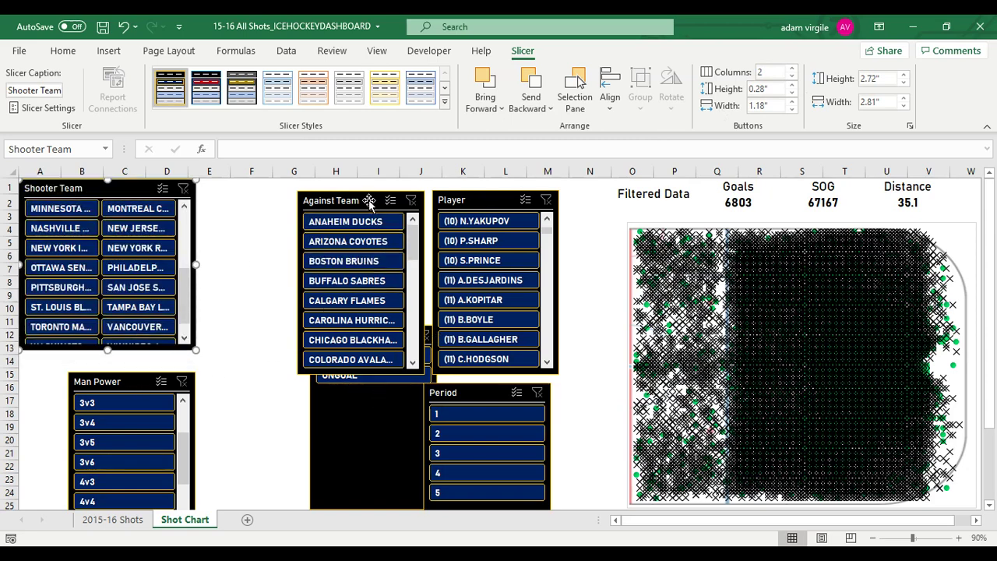
- Place the Against Team slicer beside Shooter Team, resized, with 2 columns
{"action": "left_click_drag", "start_coordinate": [363, 200], "coordinate": [267, 188]}
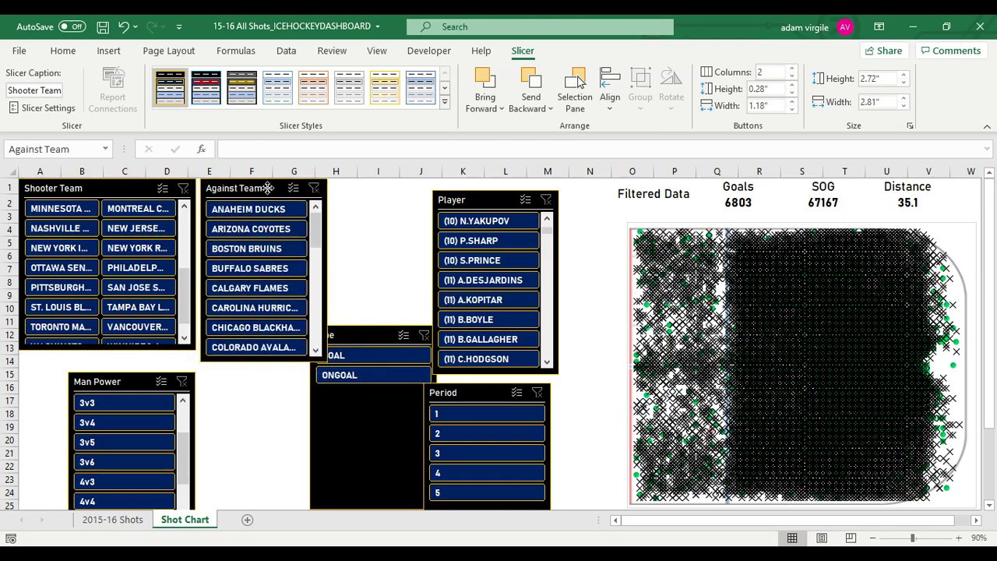
{"action": "left_click_drag", "start_coordinate": [358, 270], "coordinate": [359, 270]}
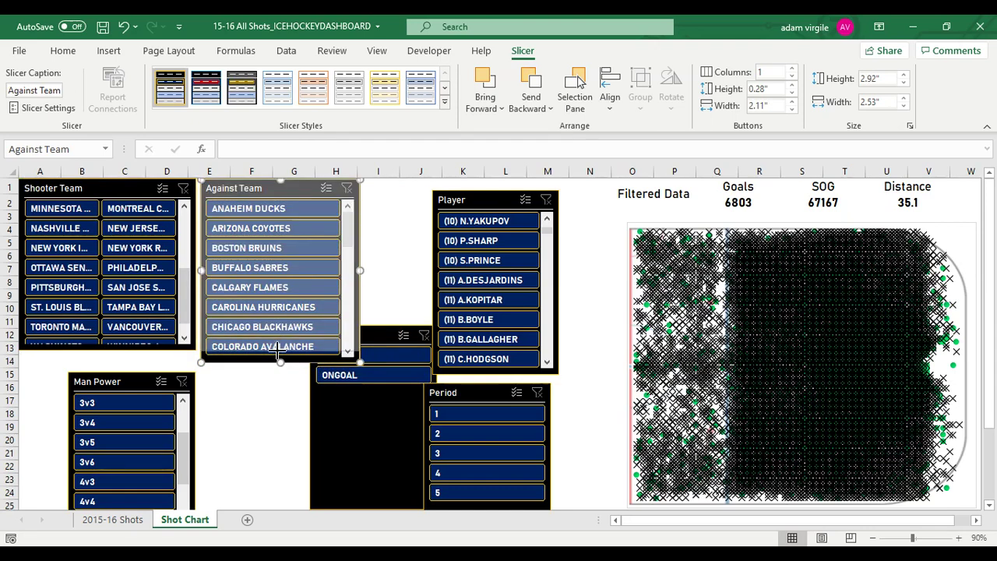
{"action": "left_click_drag", "start_coordinate": [278, 352], "coordinate": [279, 350]}
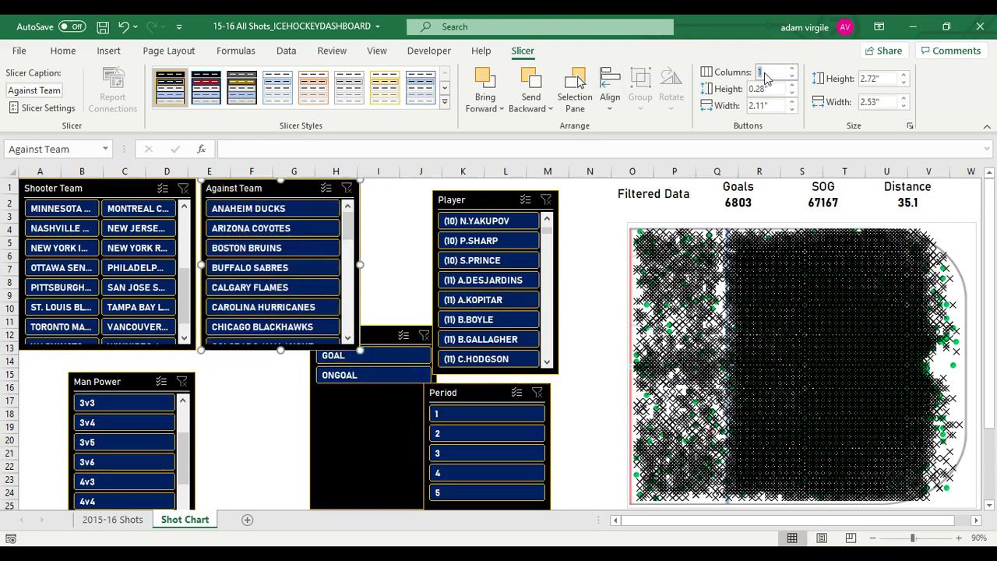
{"action": "key", "text": "Return"}
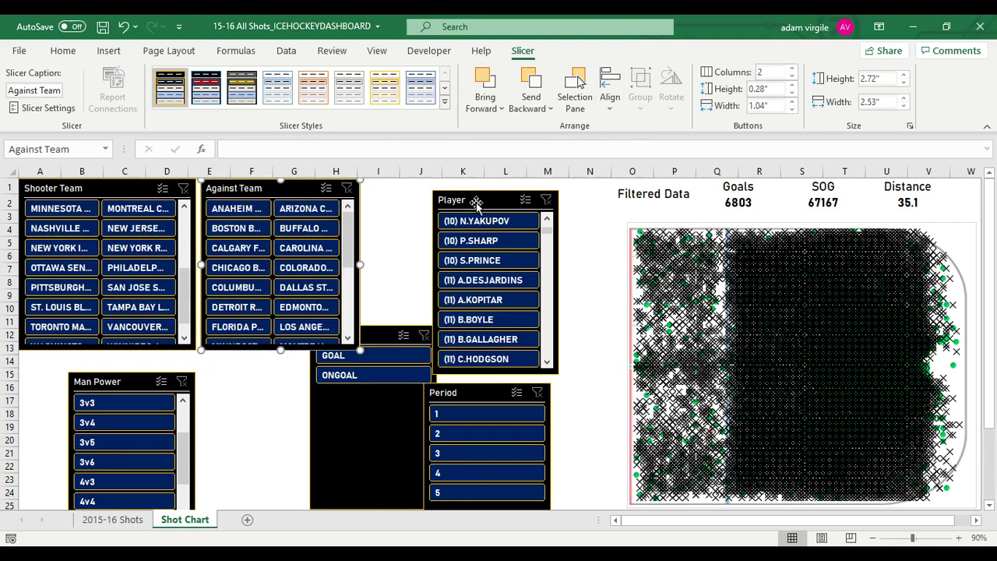
{"action": "left_click_drag", "start_coordinate": [363, 268], "coordinate": [381, 265]}
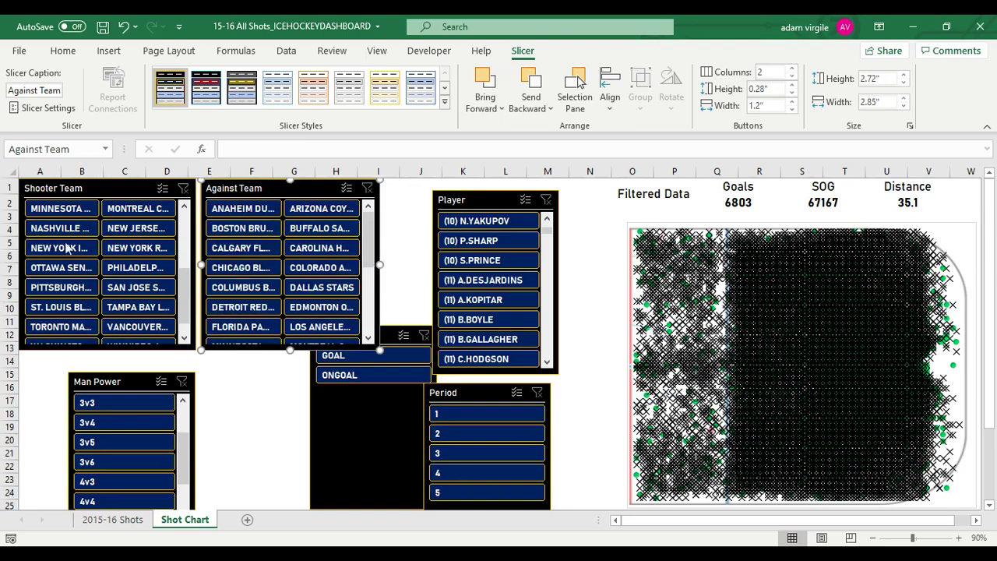
- Move the Player slicer to the lower left, widen it and set 6 button columns
{"action": "left_click_drag", "start_coordinate": [122, 392], "coordinate": [585, 343]}
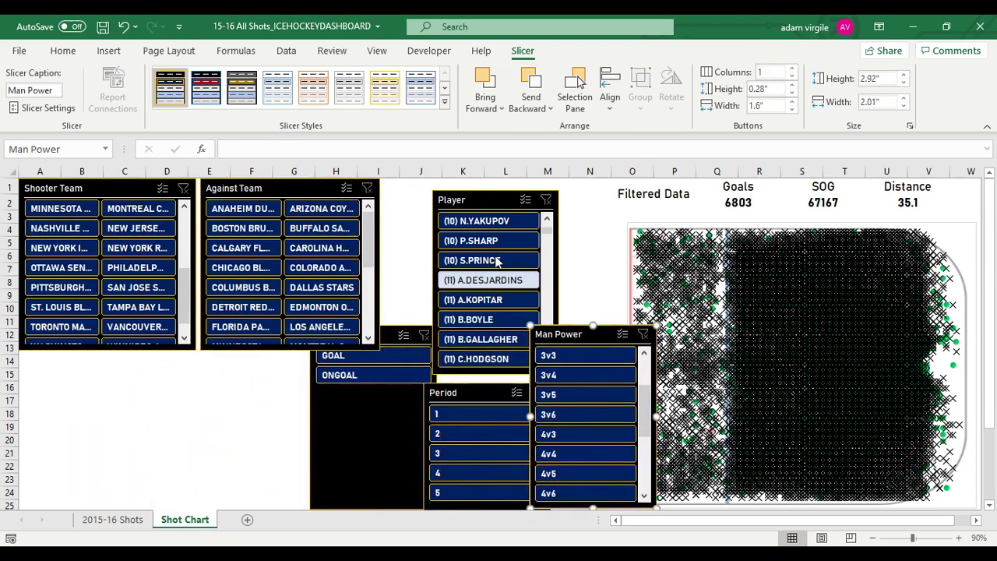
{"action": "left_click_drag", "start_coordinate": [484, 200], "coordinate": [64, 362]}
{"action": "left_click_drag", "start_coordinate": [144, 442], "coordinate": [380, 421]}
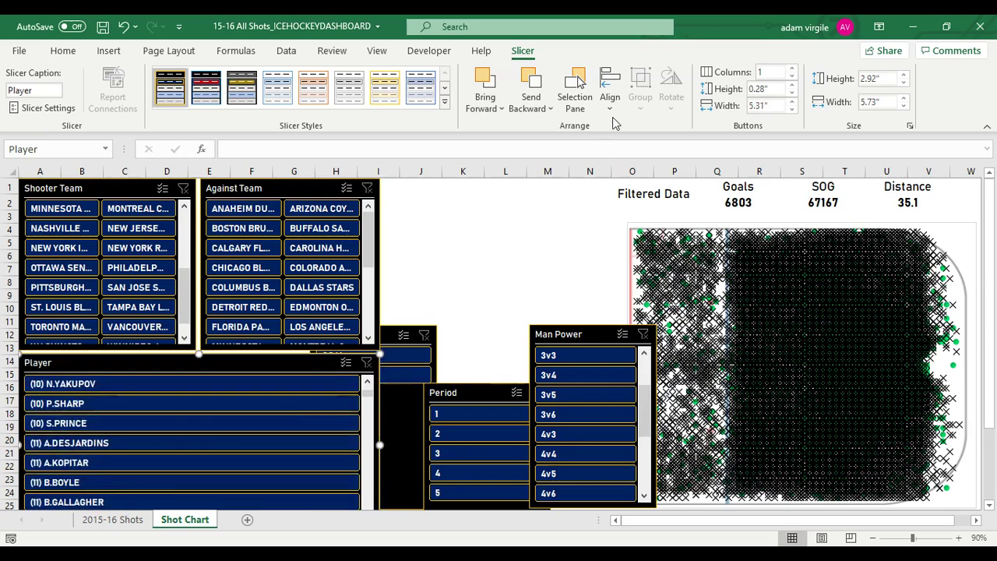
{"action": "left_click", "coordinate": [766, 76]}
{"action": "type", "text": "5"}
{"action": "key", "text": "Return"}
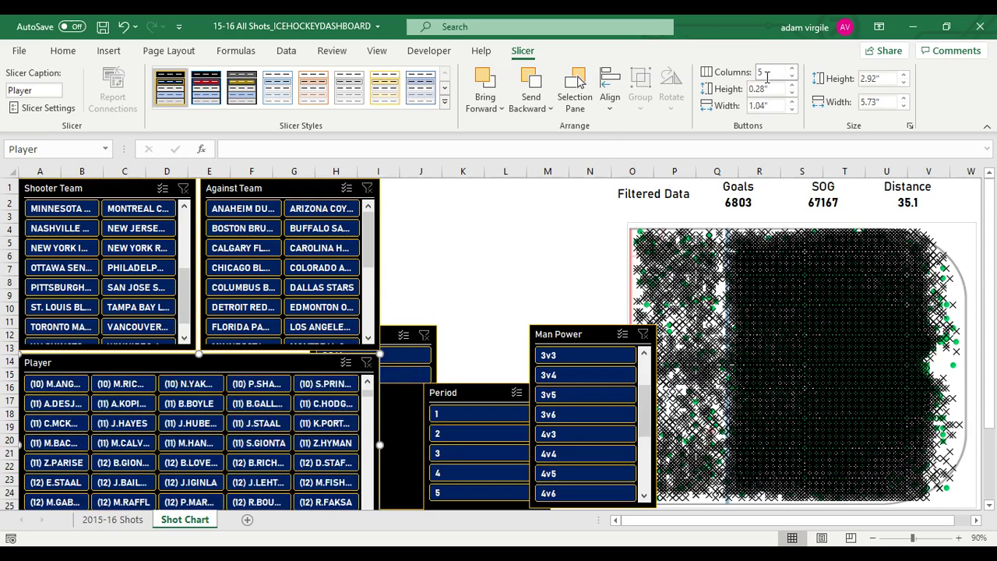
{"action": "key", "text": "Return"}
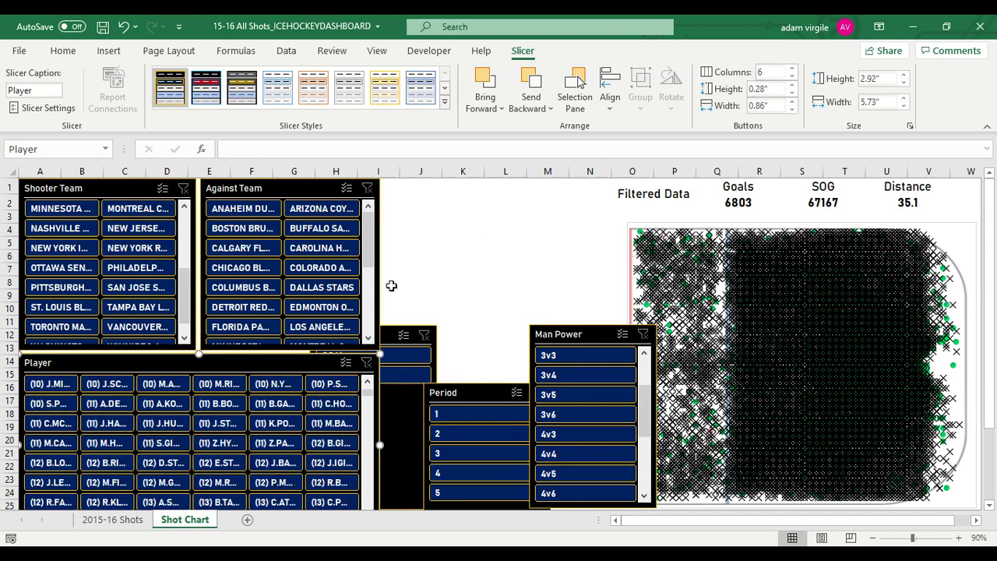
{"action": "left_click_drag", "start_coordinate": [383, 443], "coordinate": [425, 444]}
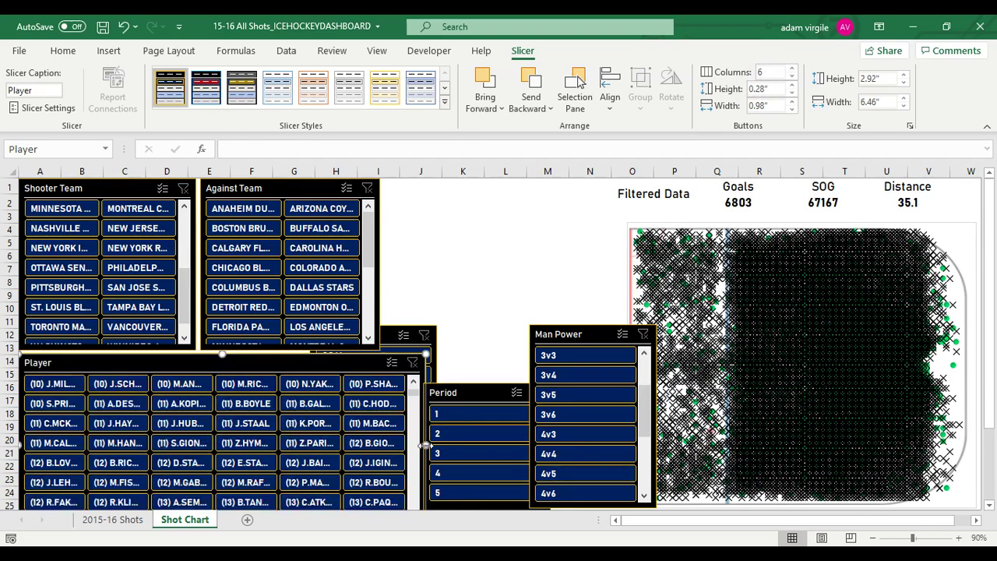
{"action": "left_click_drag", "start_coordinate": [325, 188], "coordinate": [371, 184]}
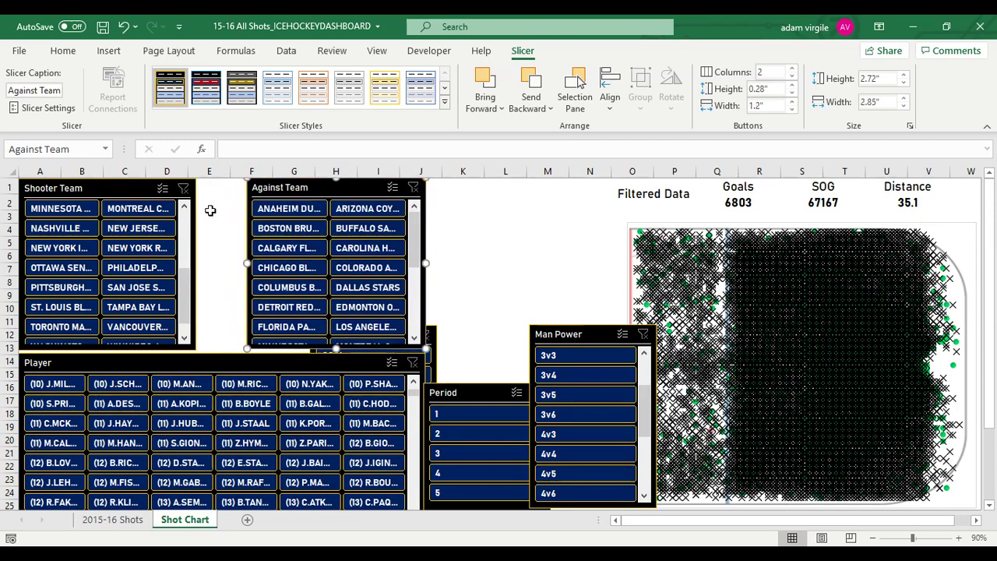
- Widen the Shooter Team slicer to 3 columns and adjust the Against Team slicer's position
{"action": "left_click", "coordinate": [193, 241]}
{"action": "left_click_drag", "start_coordinate": [193, 262], "coordinate": [231, 262]}
{"action": "left_click_drag", "start_coordinate": [280, 187], "coordinate": [284, 188]}
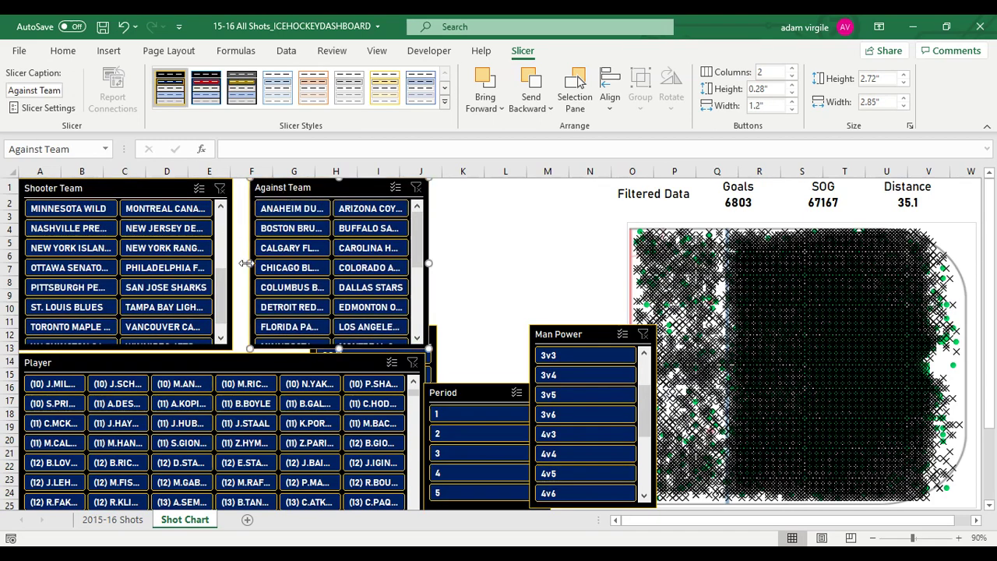
{"action": "left_click_drag", "start_coordinate": [245, 263], "coordinate": [258, 263]}
{"action": "left_click", "coordinate": [187, 187]}
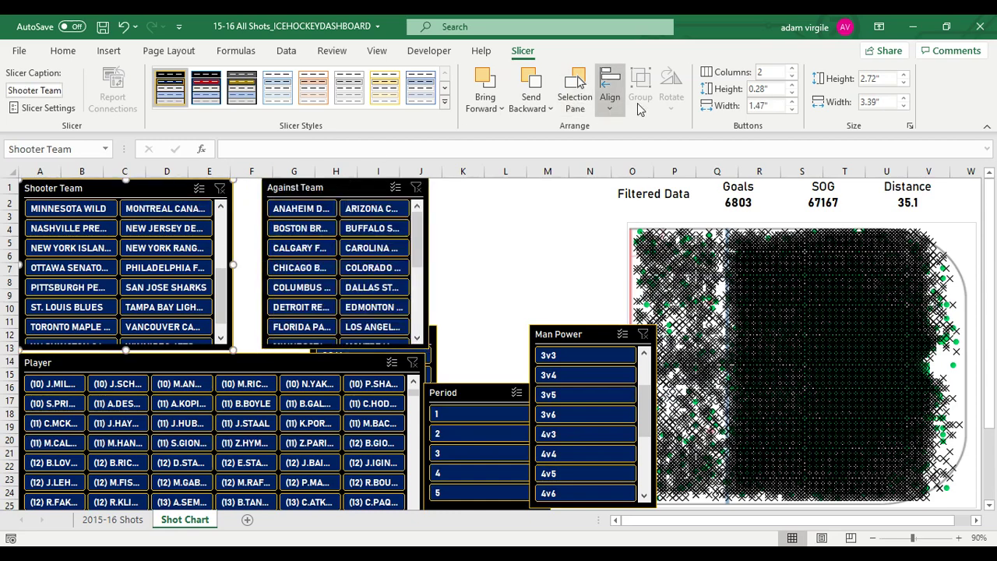
{"action": "type", "text": "3"}
{"action": "key", "text": "Return"}
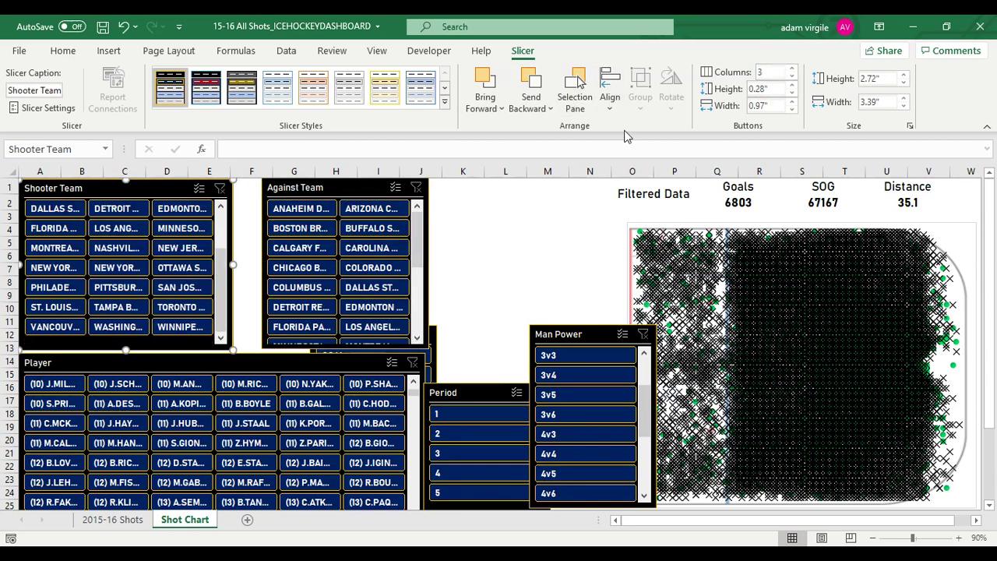
{"action": "left_click_drag", "start_coordinate": [232, 267], "coordinate": [254, 265]}
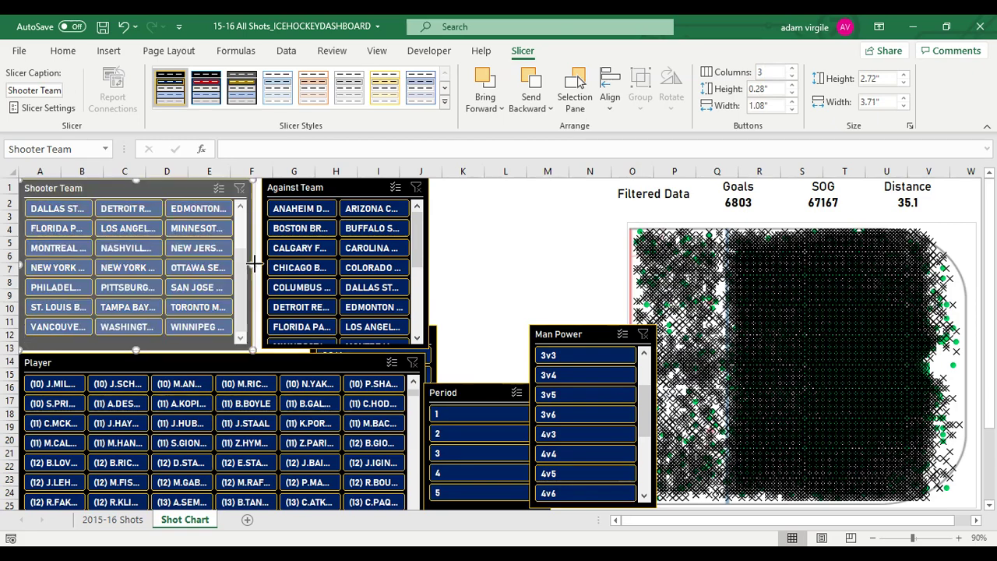
- Shorten the Shooter Team and Against Team slicers together
{"action": "scroll", "coordinate": [242, 246], "scroll_direction": "up", "scroll_amount": 3}
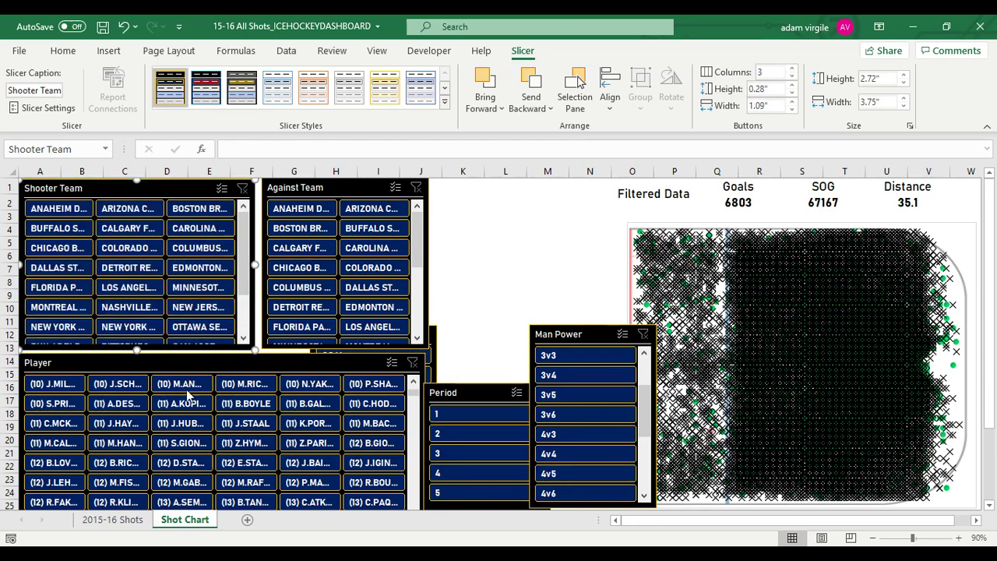
{"action": "left_click", "coordinate": [161, 365]}
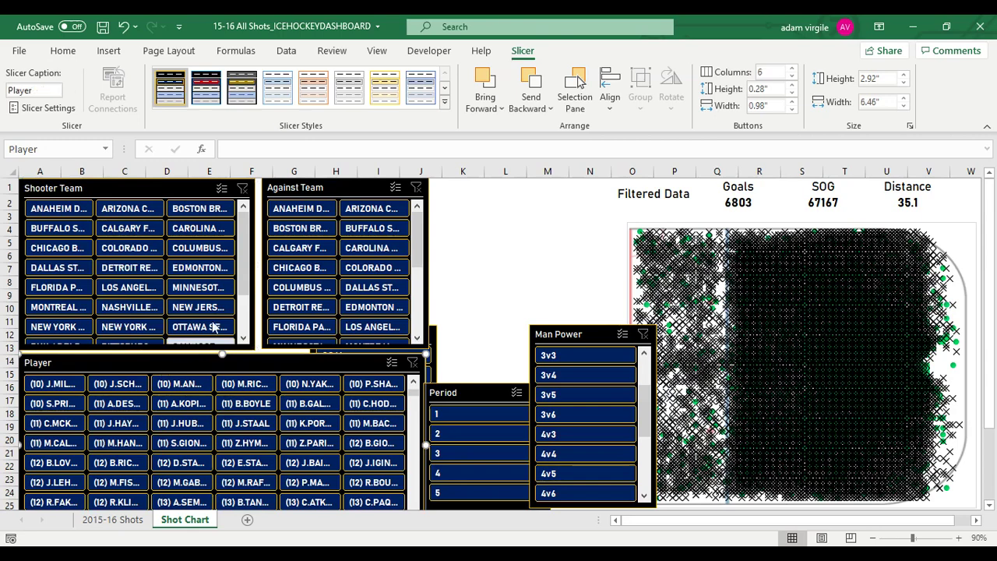
{"action": "left_click", "coordinate": [195, 191]}
{"action": "left_click", "coordinate": [300, 195], "text": "ctrl"}
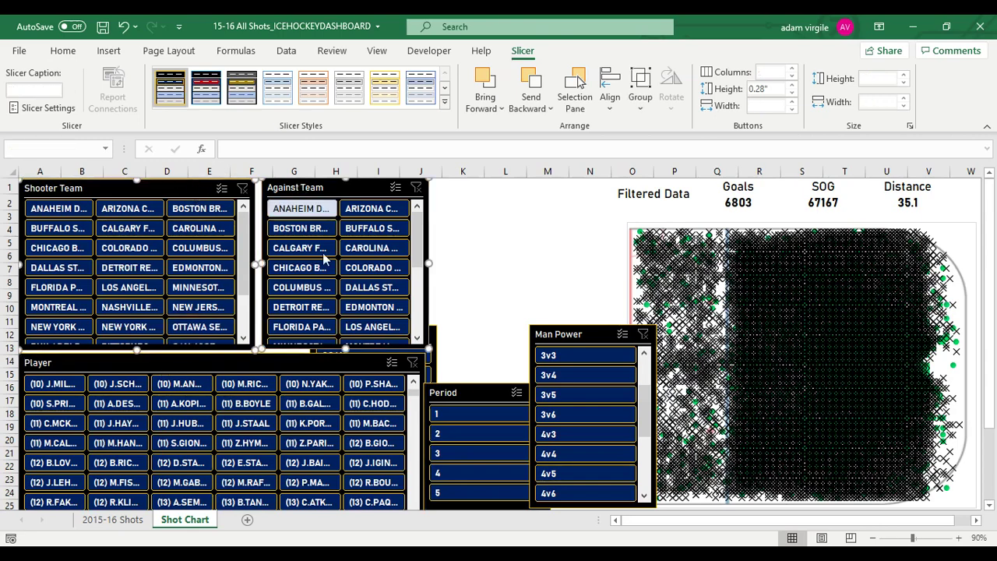
{"action": "left_click_drag", "start_coordinate": [345, 350], "coordinate": [345, 333]}
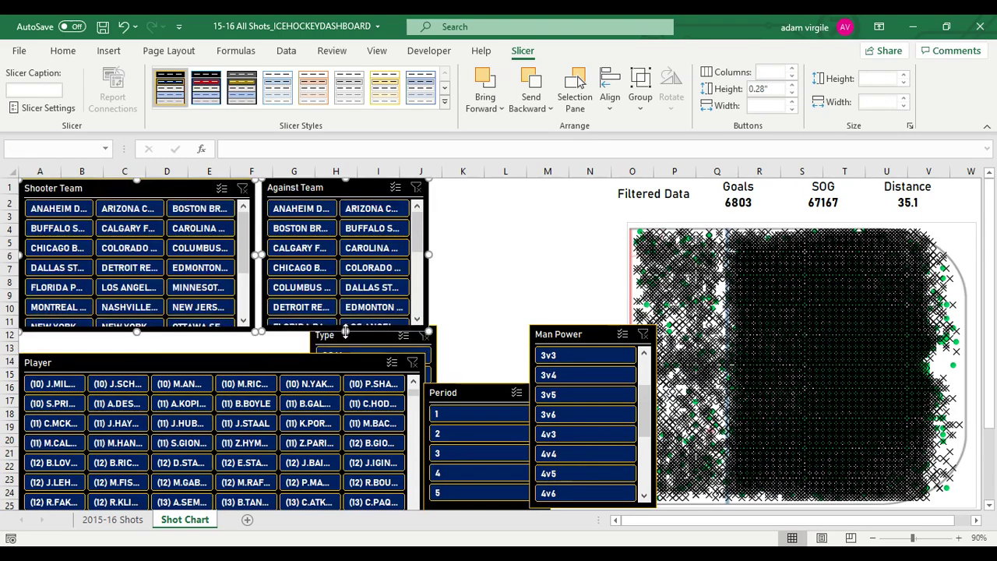
- Fit the Player slicer beneath the team slicers at 2.5 by 6.53 inches
{"action": "left_click_drag", "start_coordinate": [273, 362], "coordinate": [274, 341]}
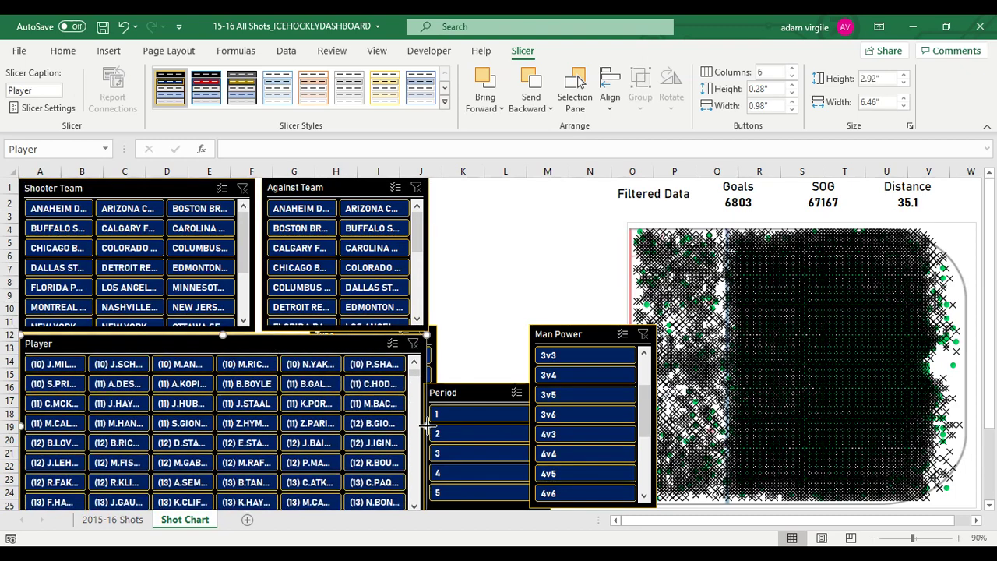
{"action": "left_click_drag", "start_coordinate": [425, 424], "coordinate": [430, 424]}
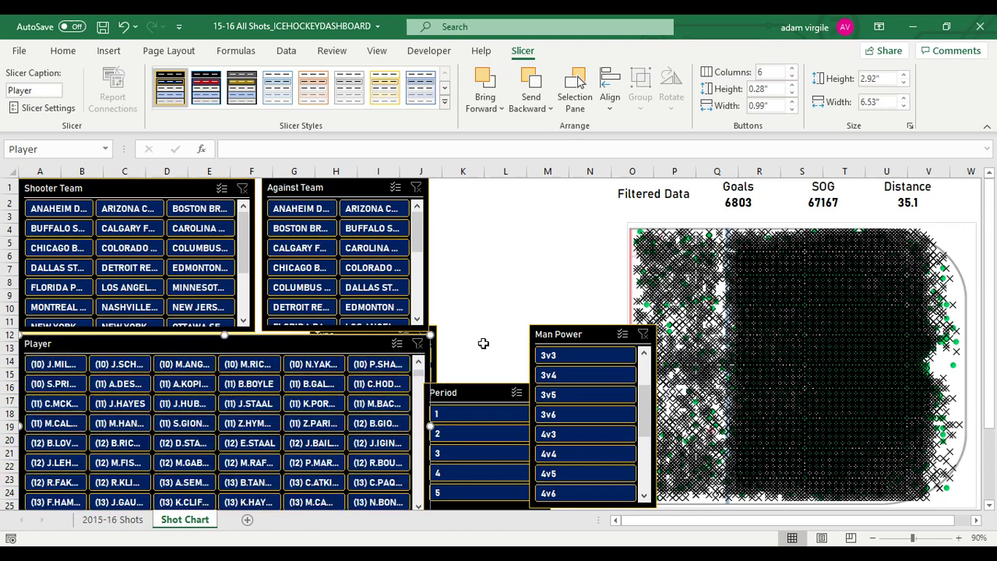
{"action": "left_click", "coordinate": [988, 507]}
{"action": "left_click", "coordinate": [989, 506]}
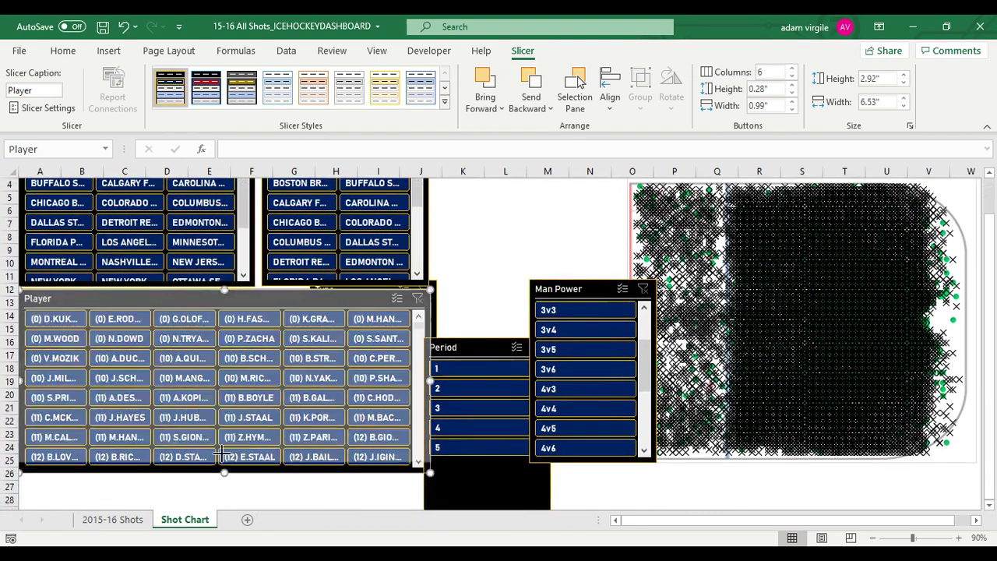
{"action": "left_click_drag", "start_coordinate": [223, 453], "coordinate": [226, 445]}
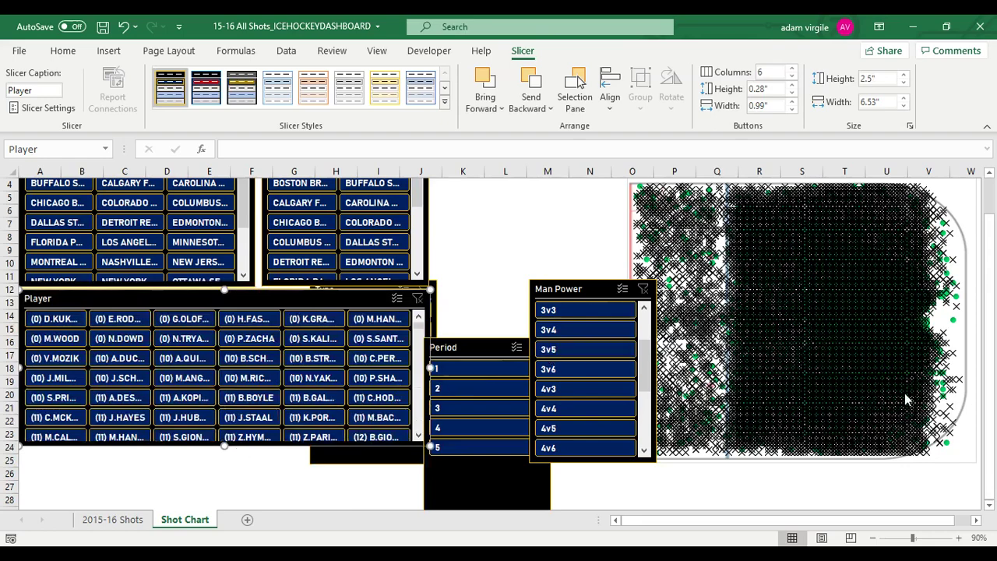
{"action": "scroll", "coordinate": [989, 292], "scroll_direction": "up", "scroll_amount": 1}
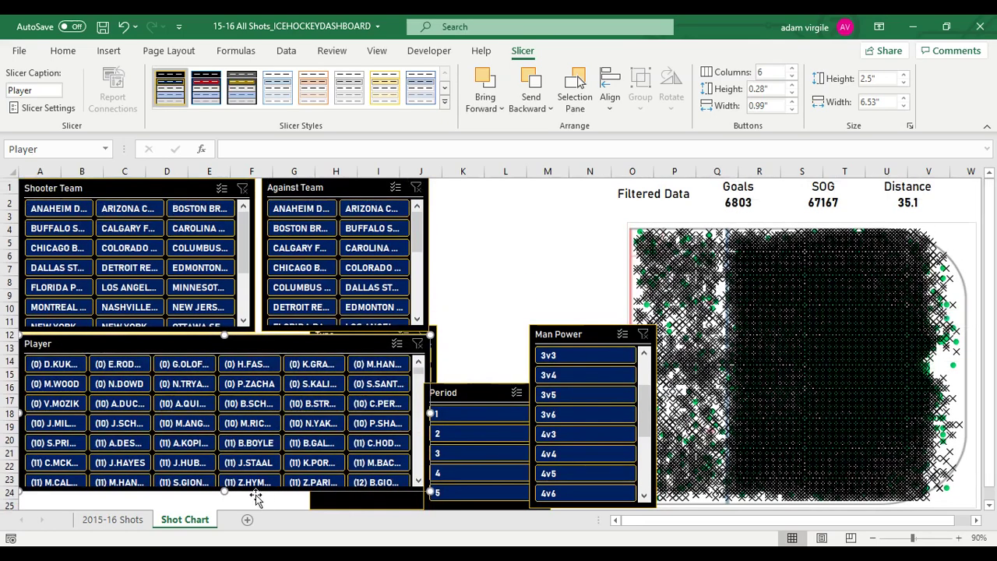
{"action": "left_click_drag", "start_coordinate": [223, 491], "coordinate": [223, 497]}
- Pull the Type slicer out from behind Player, shorten it and place it below Against Team
{"action": "left_click", "coordinate": [506, 264]}
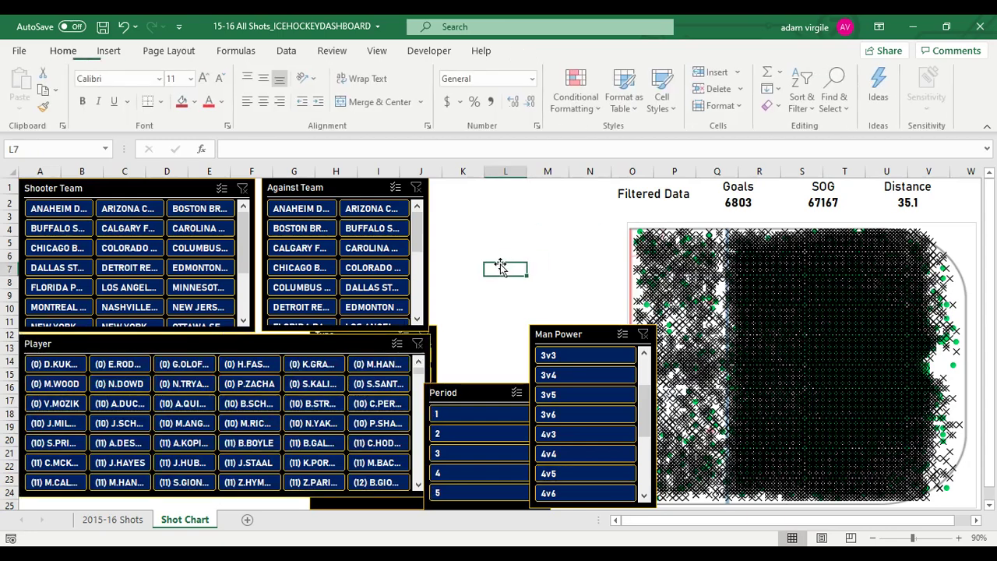
{"action": "left_click_drag", "start_coordinate": [574, 329], "coordinate": [802, 277]}
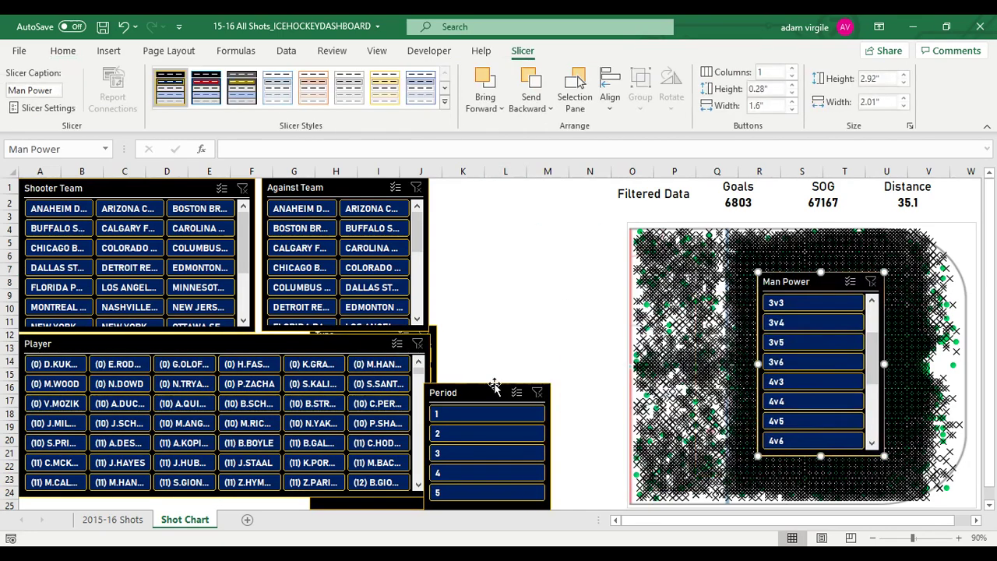
{"action": "left_click_drag", "start_coordinate": [483, 393], "coordinate": [675, 333]}
{"action": "left_click", "coordinate": [437, 337]}
{"action": "left_click_drag", "start_coordinate": [456, 335], "coordinate": [561, 191]}
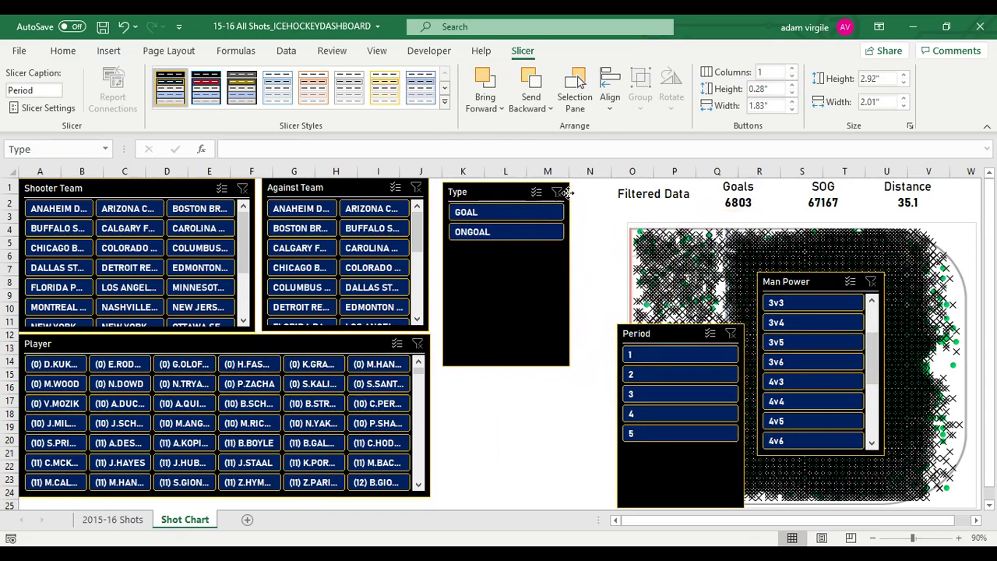
{"action": "left_click_drag", "start_coordinate": [509, 361], "coordinate": [514, 248]}
{"action": "left_click_drag", "start_coordinate": [494, 190], "coordinate": [497, 342]}
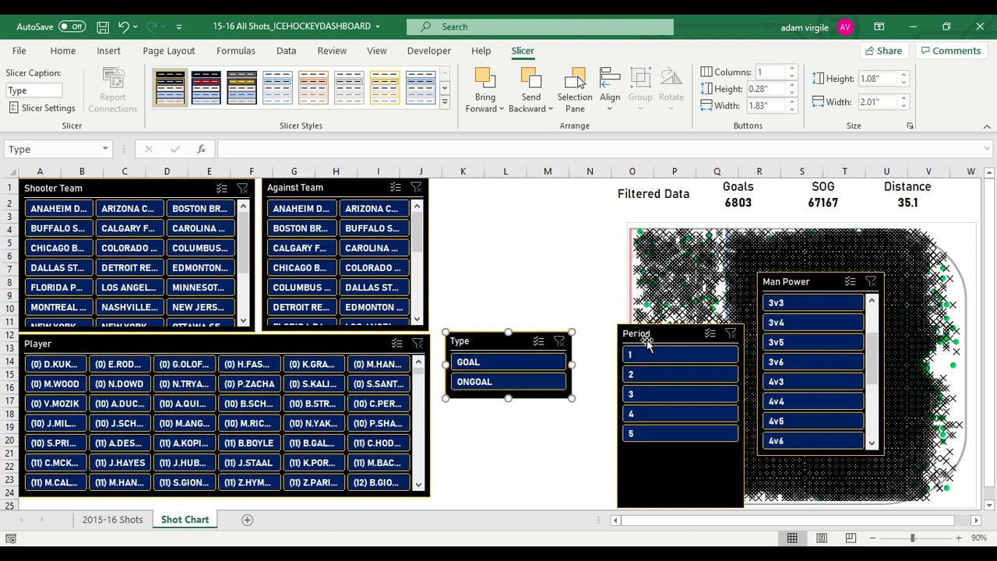
- Give the Period slicer 5 columns, shorten it to one row and place it below Type
{"action": "left_click_drag", "start_coordinate": [646, 343], "coordinate": [498, 413]}
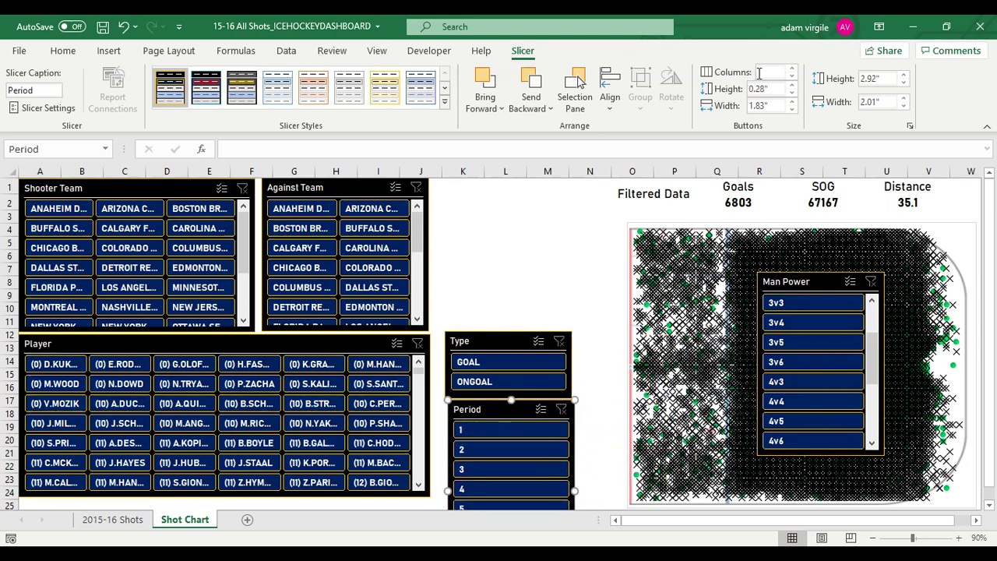
{"action": "type", "text": "5"}
{"action": "key", "text": "Return"}
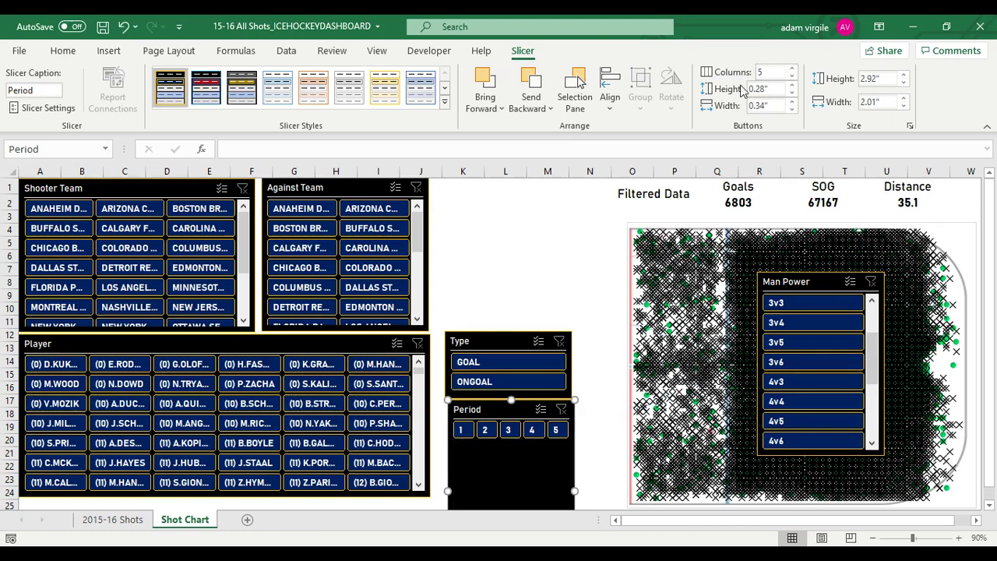
{"action": "left_click_drag", "start_coordinate": [498, 411], "coordinate": [516, 219]}
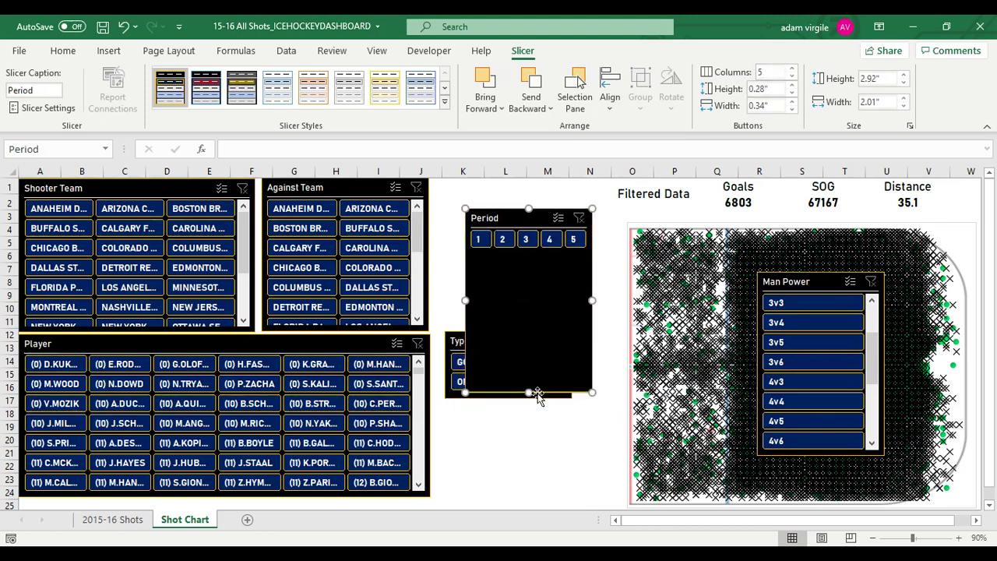
{"action": "left_click_drag", "start_coordinate": [537, 394], "coordinate": [528, 255]}
{"action": "left_click_drag", "start_coordinate": [542, 219], "coordinate": [517, 413]}
- Place the Man Power slicer beside Against Team with 4 columns and a shorter height
{"action": "left_click_drag", "start_coordinate": [806, 281], "coordinate": [497, 180]}
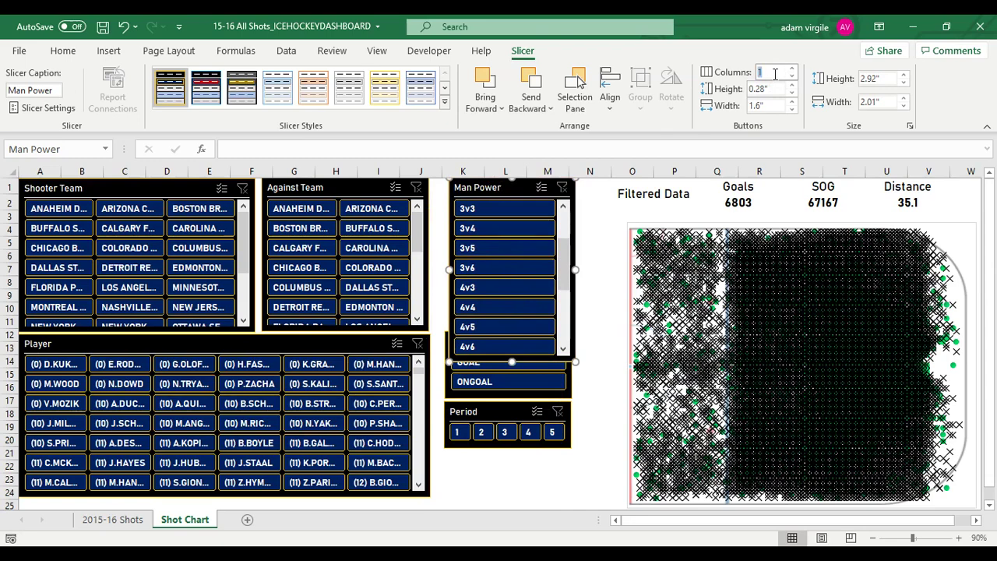
{"action": "type", "text": "4"}
{"action": "key", "text": "Return"}
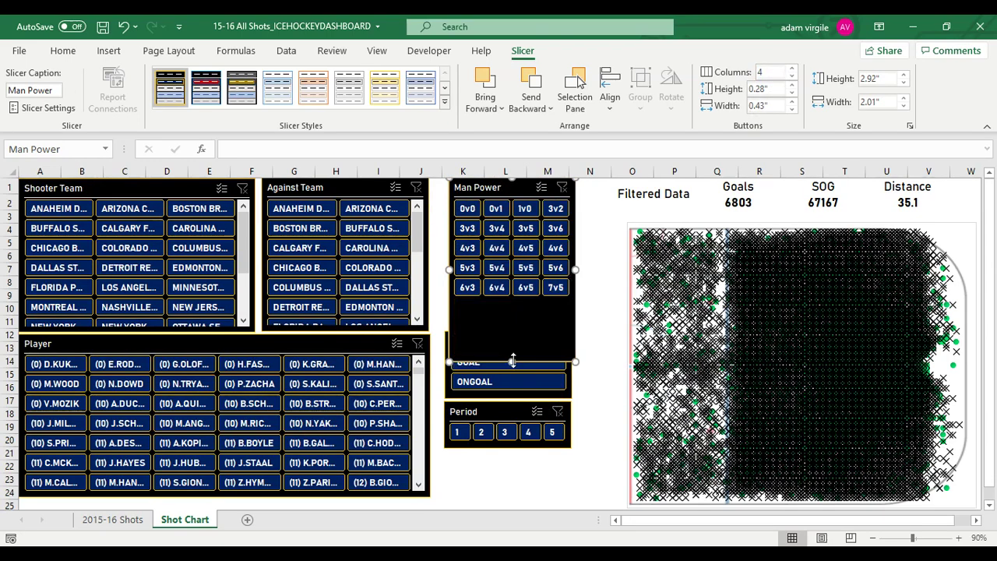
{"action": "left_click_drag", "start_coordinate": [512, 361], "coordinate": [512, 314]}
{"action": "left_click_drag", "start_coordinate": [490, 189], "coordinate": [492, 194]}
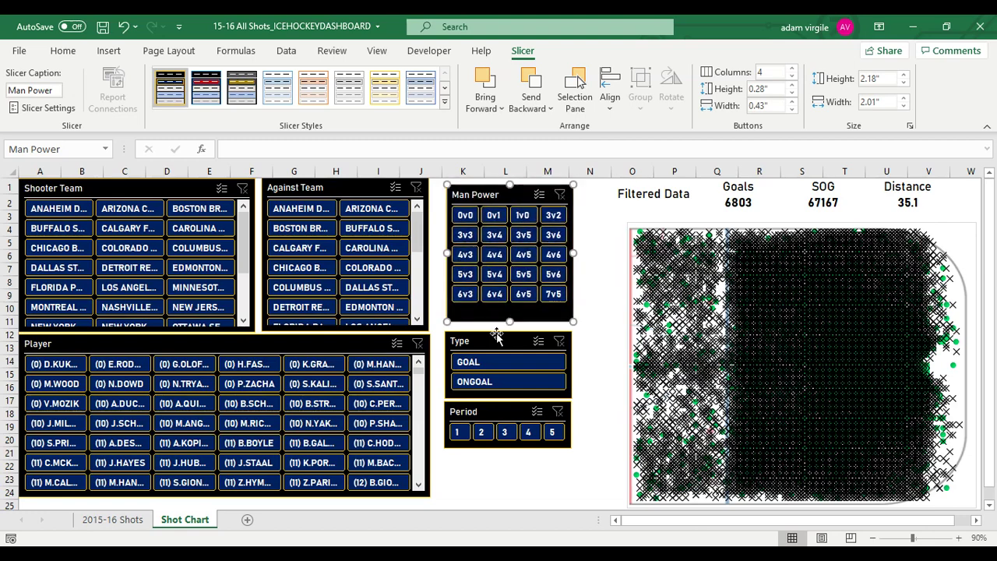
- Align Man Power, Type and Period slicers into a tidy single-column stack
{"action": "left_click_drag", "start_coordinate": [492, 343], "coordinate": [492, 339]}
{"action": "left_click_drag", "start_coordinate": [503, 411], "coordinate": [500, 453]}
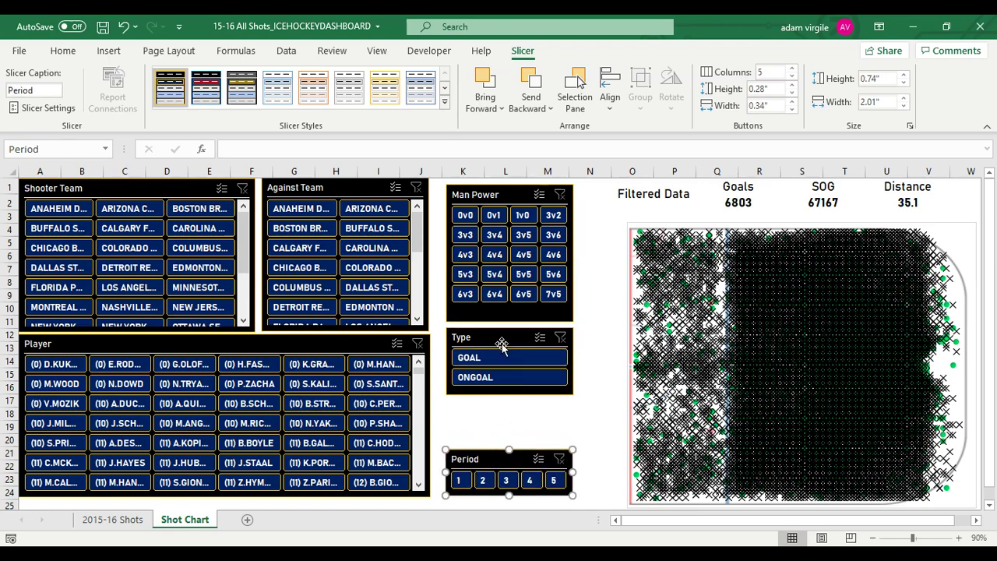
{"action": "left_click_drag", "start_coordinate": [497, 340], "coordinate": [498, 387]}
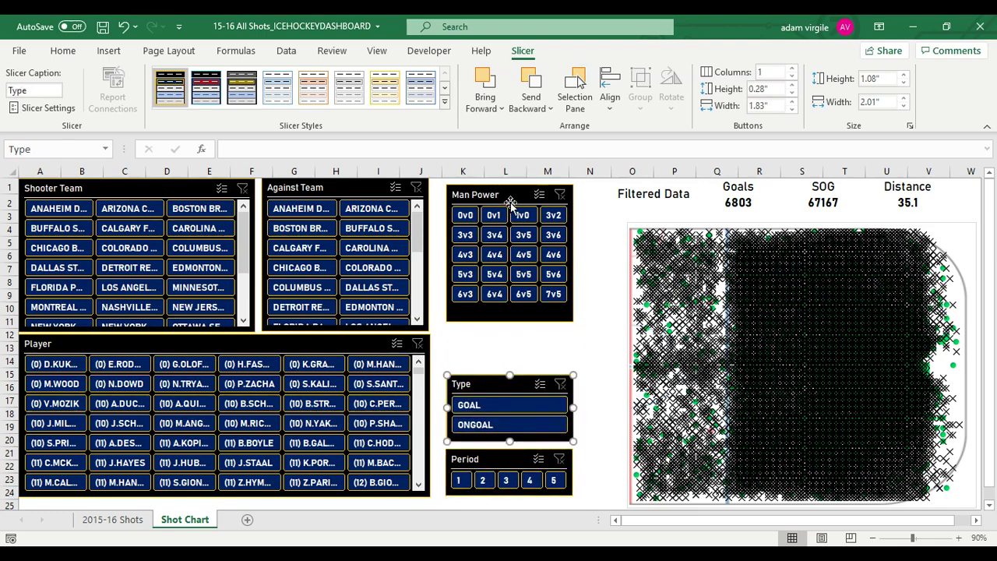
{"action": "left_click_drag", "start_coordinate": [514, 198], "coordinate": [514, 241]}
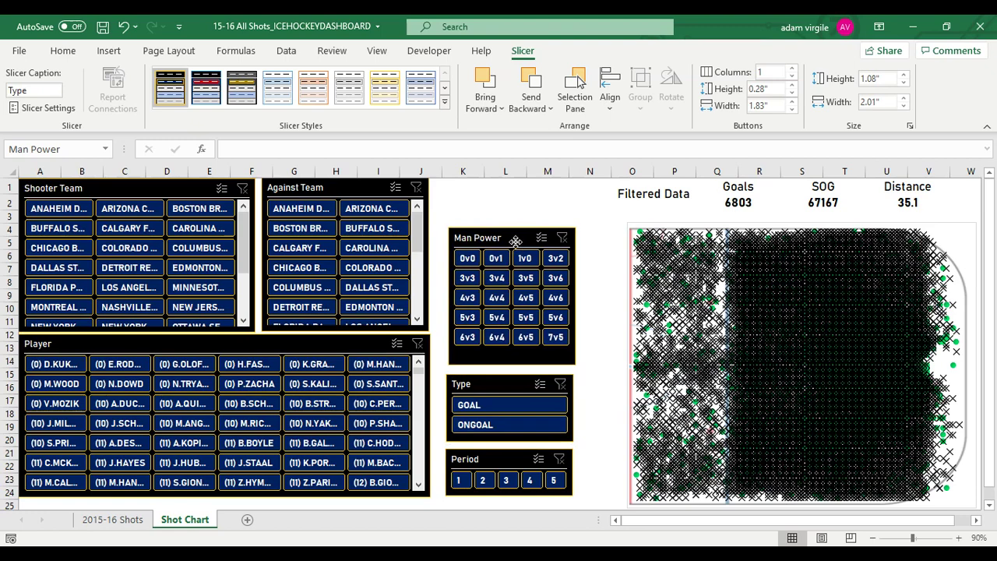
{"action": "left_click_drag", "start_coordinate": [466, 190], "coordinate": [548, 197]}
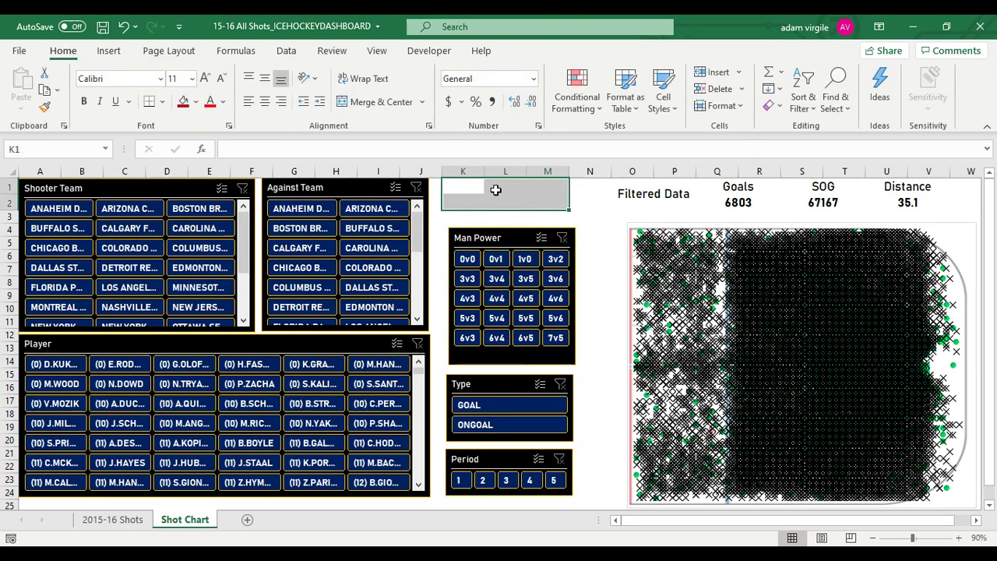
- Merge K1:M2 and enter the heading 'Conditional Filters'
{"action": "left_click_drag", "start_coordinate": [466, 190], "coordinate": [548, 208]}
{"action": "left_click", "coordinate": [359, 103]}
{"action": "type", "text": "co"}
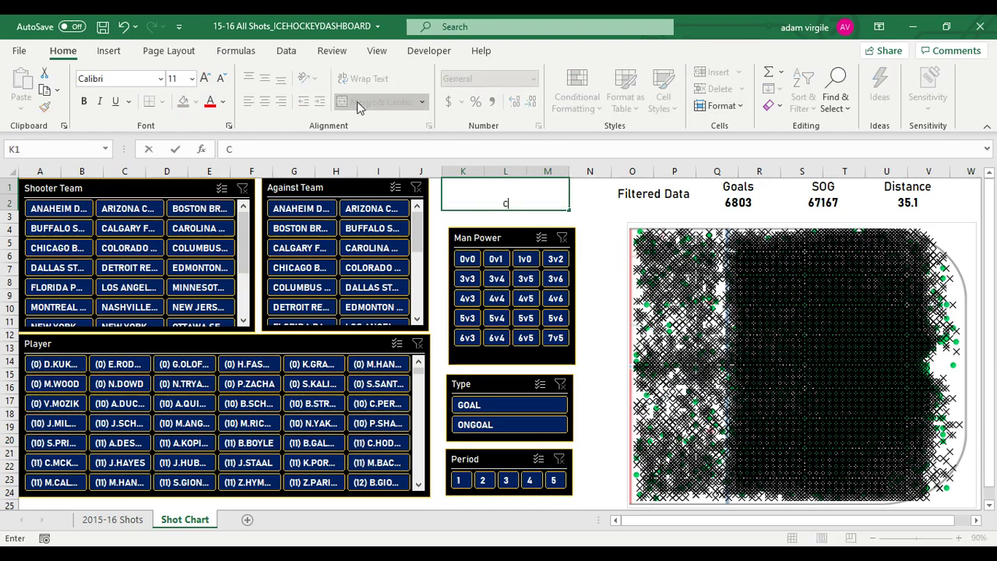
{"action": "type", "text": "nditional Fitl"}
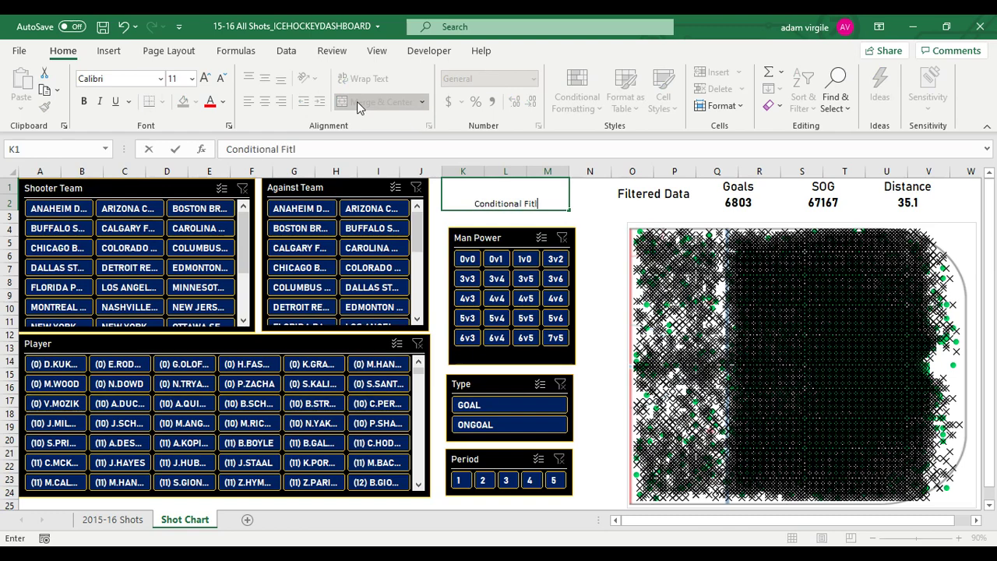
{"action": "key", "text": "BackSpace"}
{"action": "key", "text": "BackSpace"}
{"action": "type", "text": "lters"}
{"action": "key", "text": "Return"}
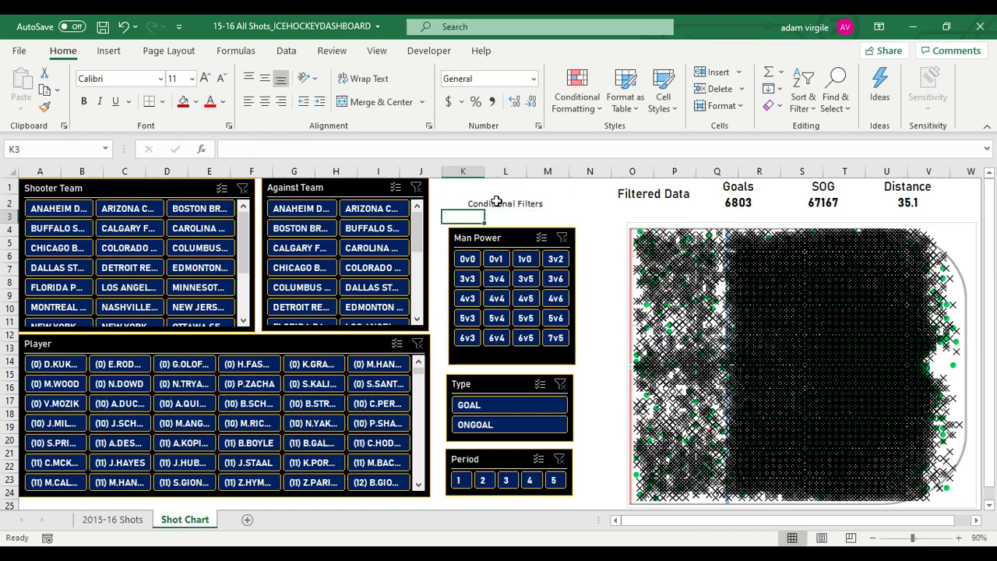
- Set the heading to Bahnschrift, size 14, and centre it vertically
{"action": "left_click", "coordinate": [496, 201]}
{"action": "type", "text": "Bahnschrift"}
{"action": "key", "text": "Return"}
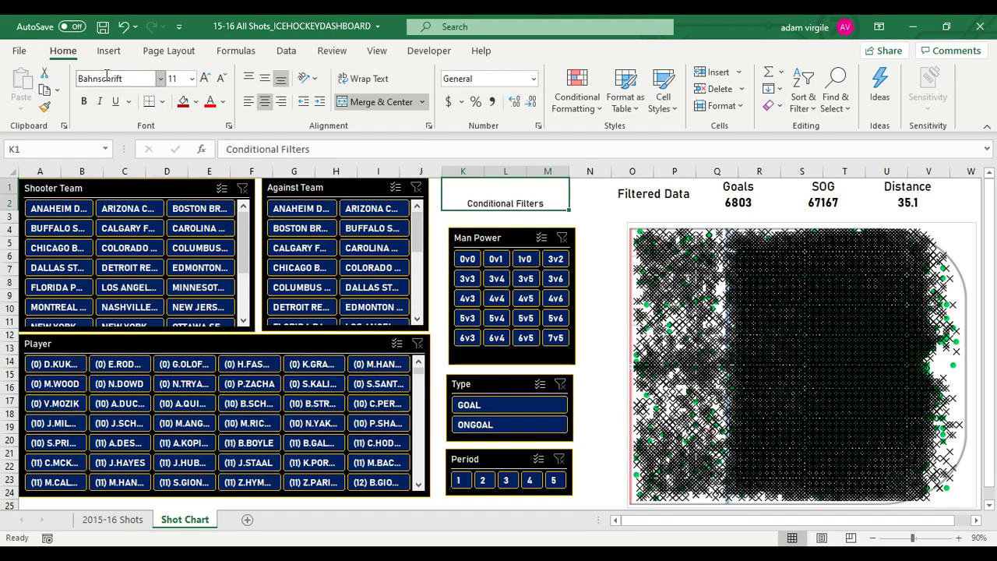
{"action": "left_click", "coordinate": [192, 79]}
{"action": "key", "text": "Escape"}
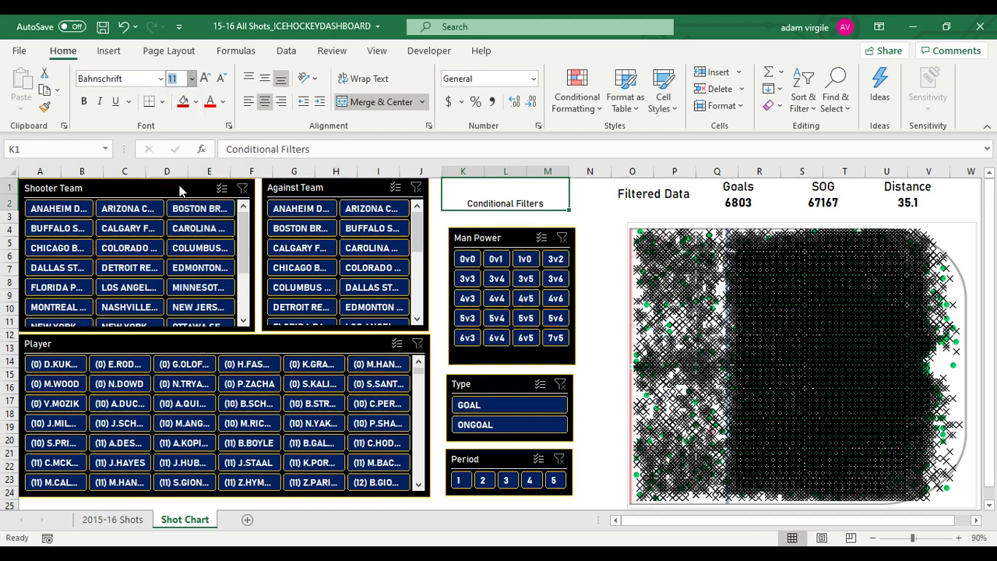
{"action": "type", "text": "14"}
{"action": "key", "text": "Return"}
{"action": "left_click", "coordinate": [266, 78]}
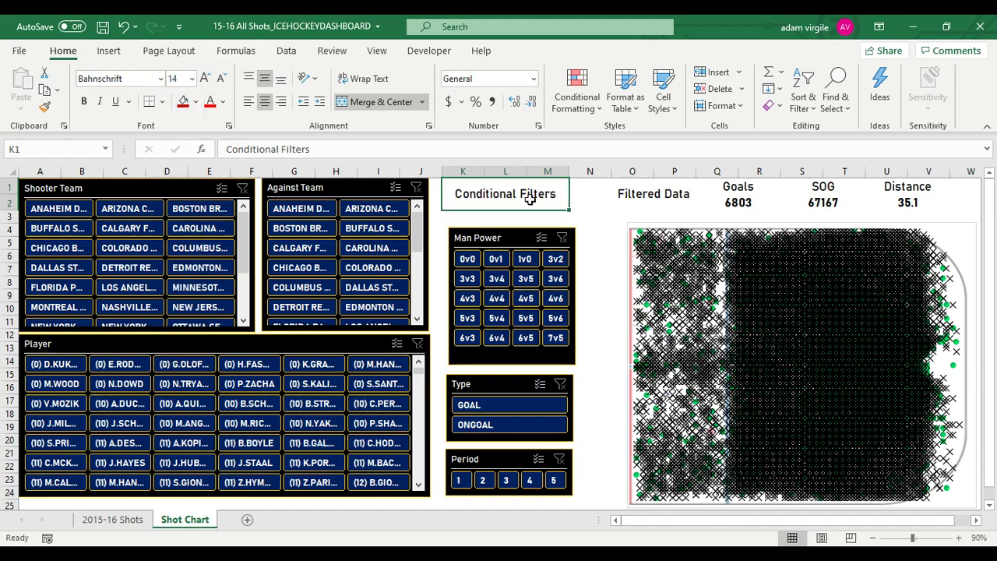
- Nudge the Man Power slicer up-left and set column N's width to 3
{"action": "left_click_drag", "start_coordinate": [517, 238], "coordinate": [513, 229]}
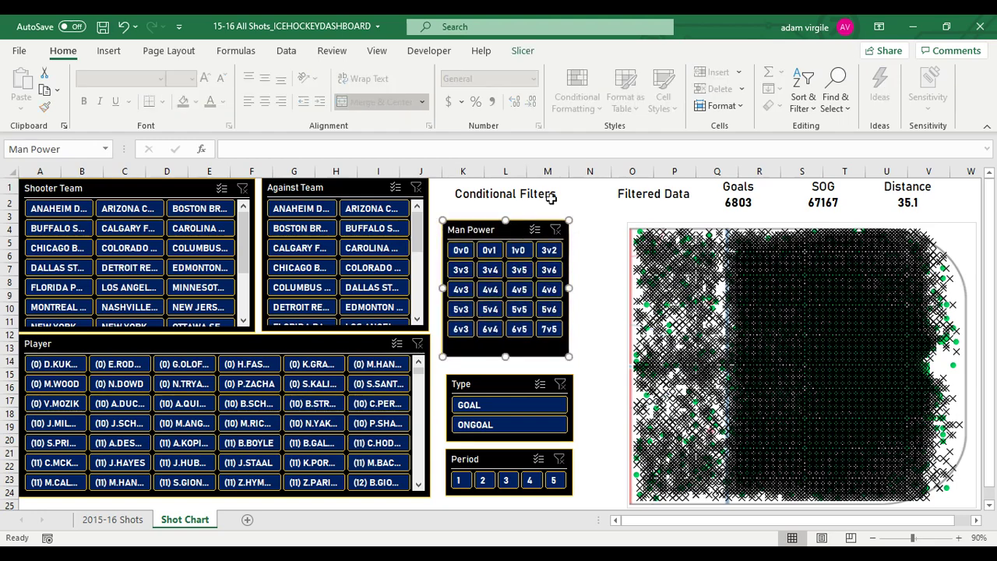
{"action": "left_click", "coordinate": [590, 169]}
{"action": "right_click", "coordinate": [590, 170]}
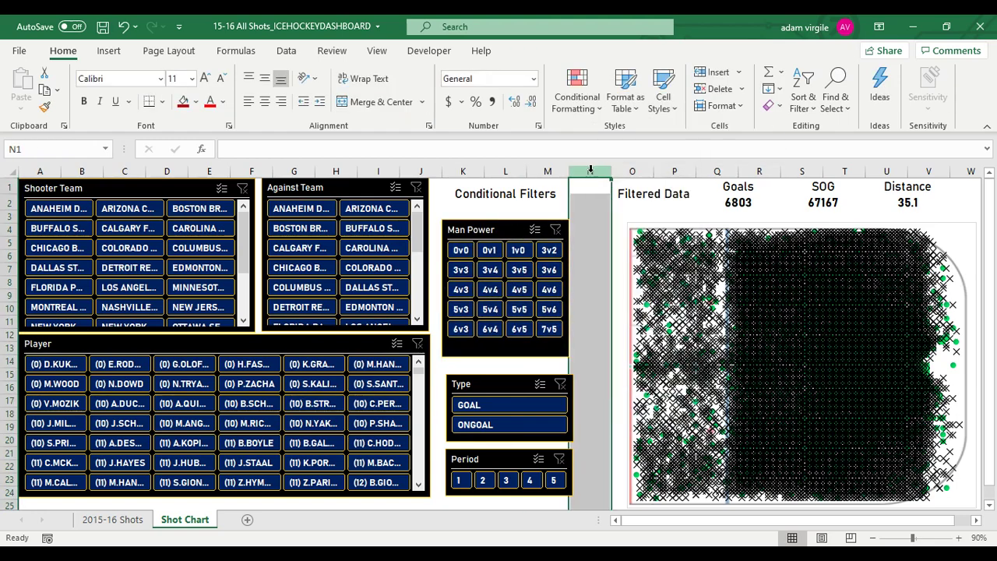
{"action": "right_click", "coordinate": [589, 170]}
{"action": "left_click", "coordinate": [640, 374]}
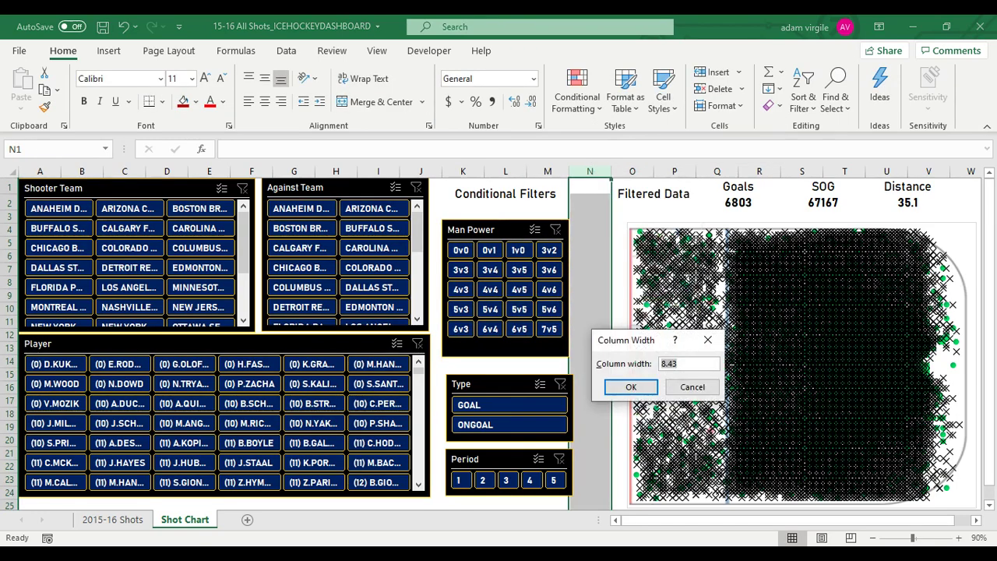
{"action": "type", "text": "3"}
{"action": "key", "text": "Return"}
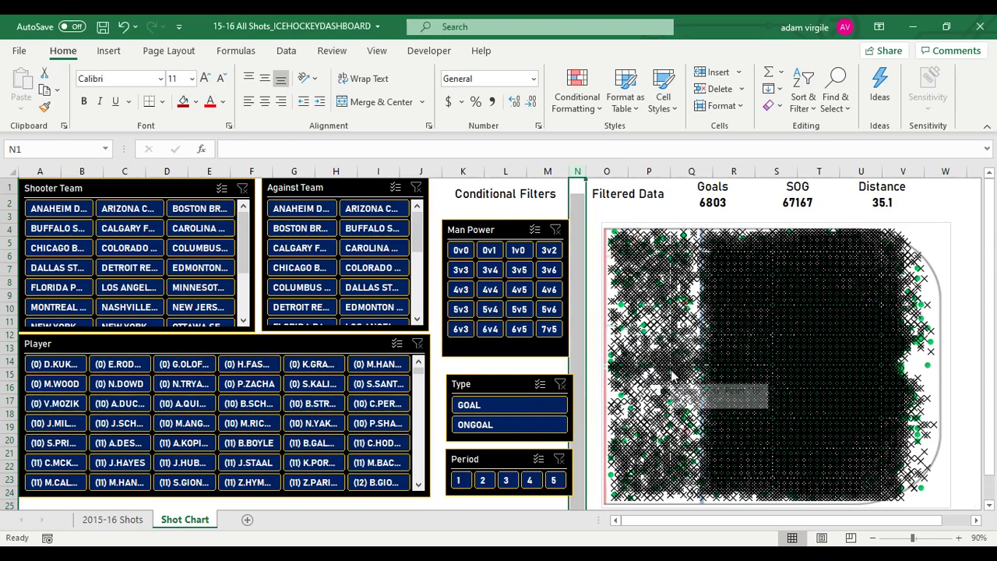
- Move the shot chart up-left under the totals and review its Format Chart Area settings
{"action": "left_click", "coordinate": [659, 224]}
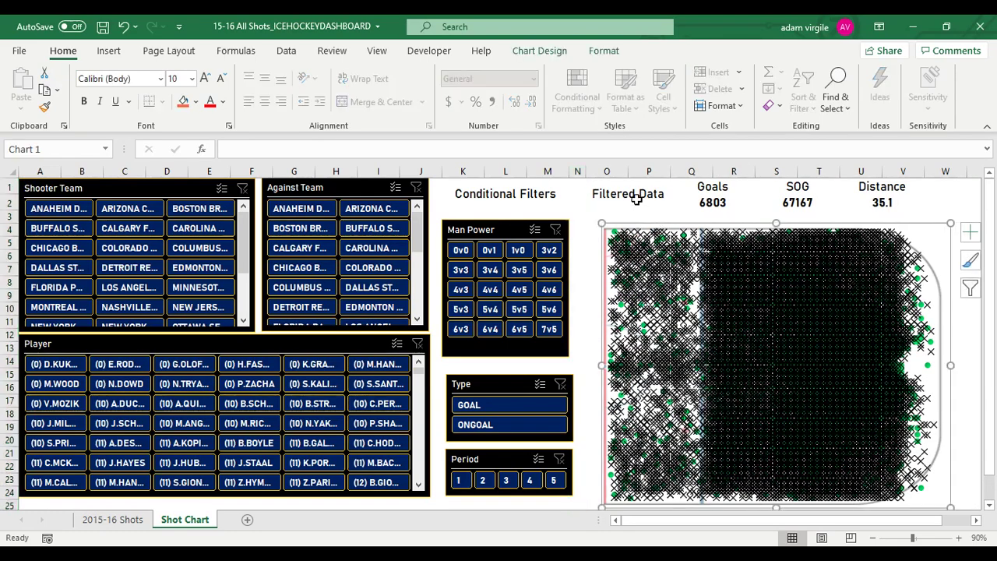
{"action": "left_click_drag", "start_coordinate": [640, 224], "coordinate": [626, 214]}
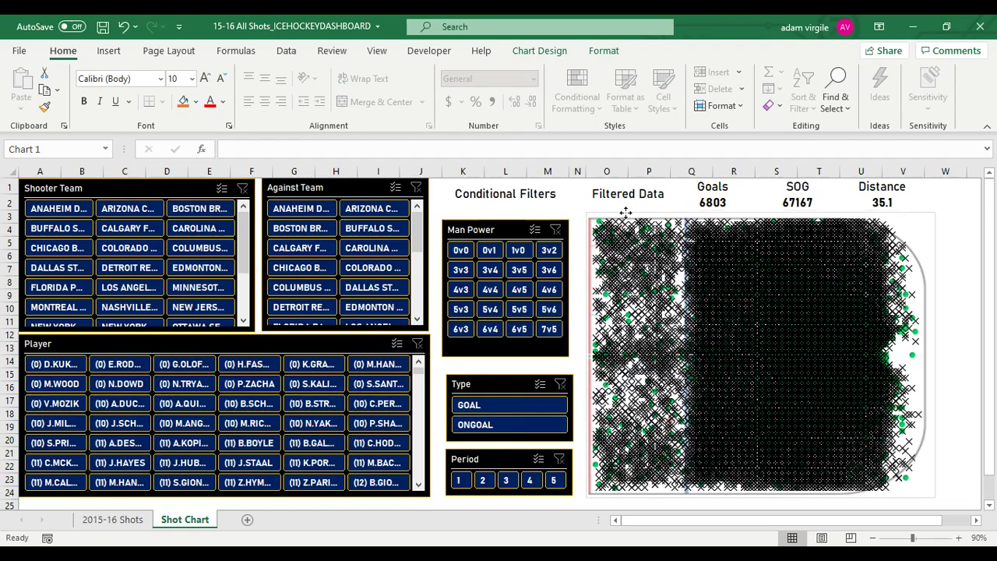
{"action": "left_click", "coordinate": [604, 51]}
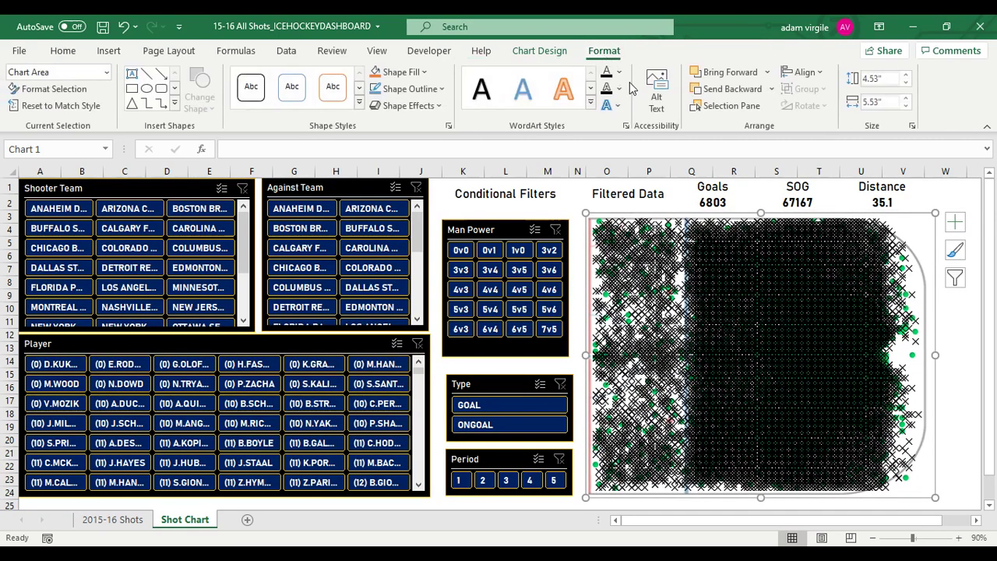
{"action": "right_click", "coordinate": [657, 216]}
{"action": "left_click", "coordinate": [701, 508]}
{"action": "scroll", "coordinate": [849, 358], "scroll_direction": "down", "scroll_amount": 5}
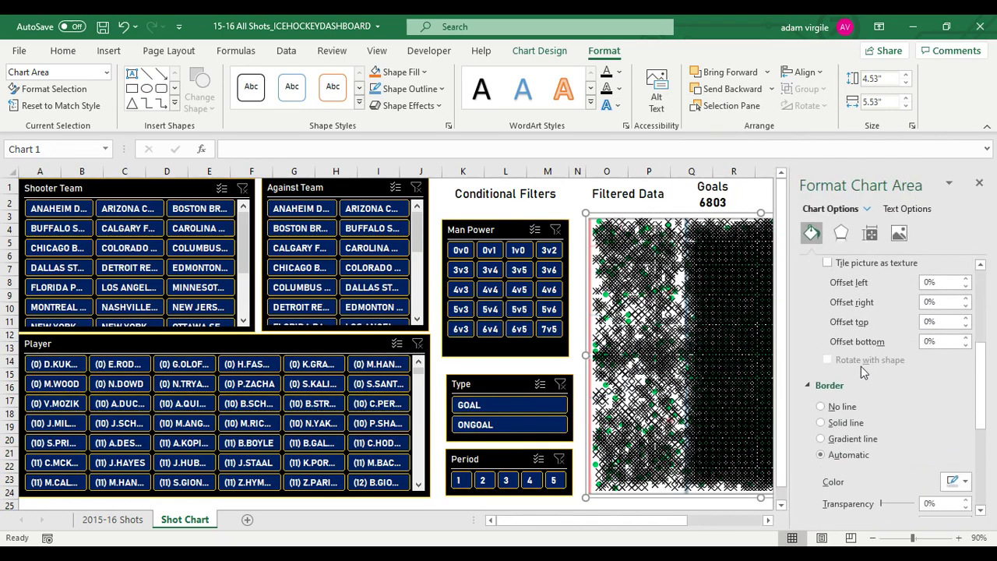
{"action": "scroll", "coordinate": [844, 390], "scroll_direction": "up", "scroll_amount": 2}
{"action": "left_click", "coordinate": [979, 182]}
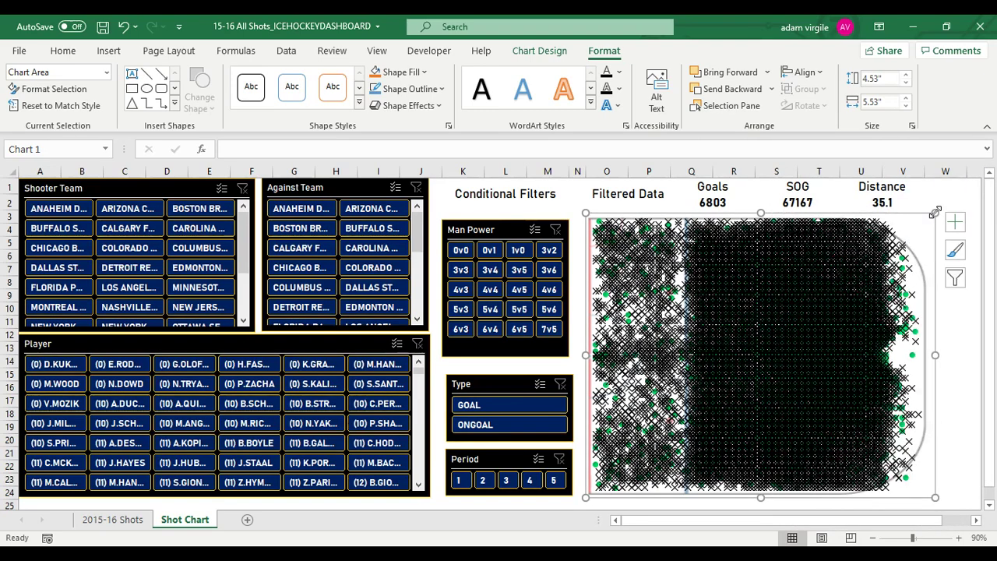
{"action": "left_click_drag", "start_coordinate": [652, 187], "coordinate": [888, 200]}
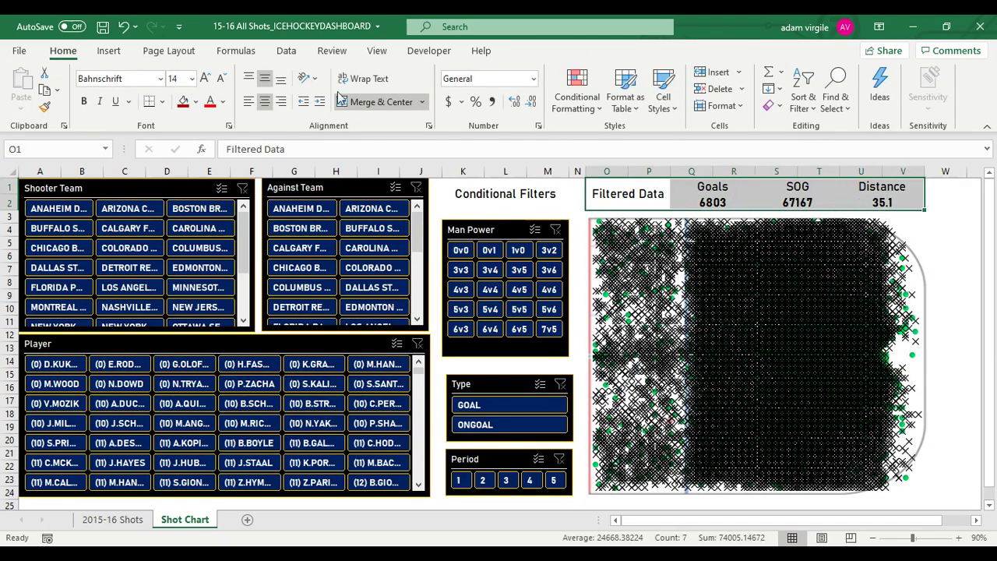
- Give O1:V2 all borders and make Filtered Data bold white text on gold
{"action": "left_click", "coordinate": [160, 102]}
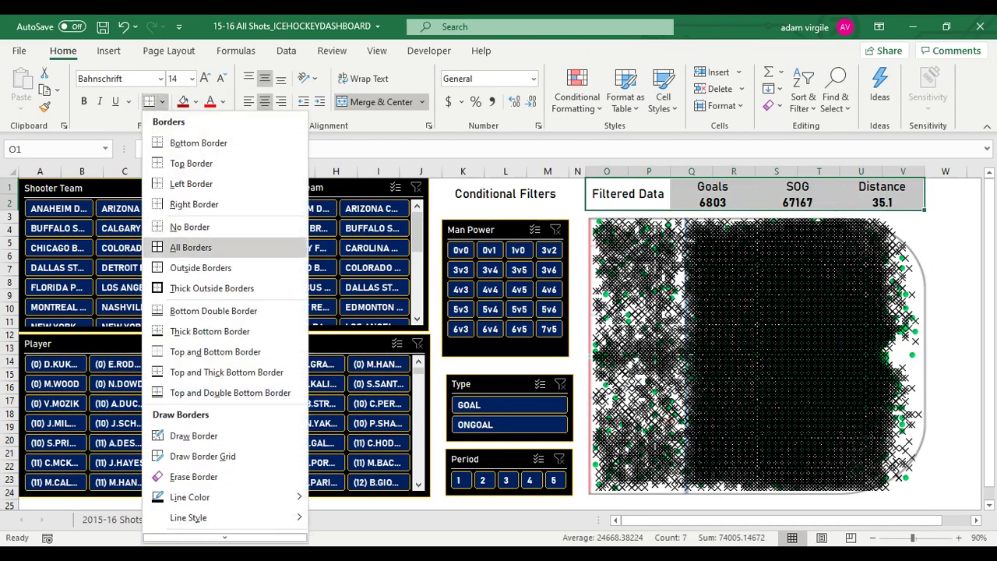
{"action": "left_click", "coordinate": [187, 245]}
{"action": "left_click", "coordinate": [618, 191]}
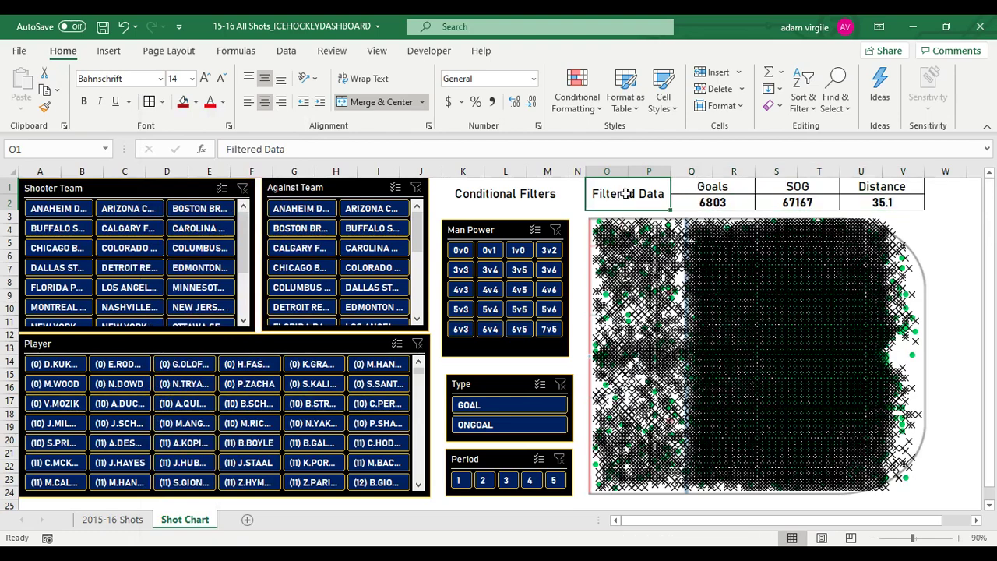
{"action": "key", "text": "ctrl+b"}
{"action": "left_click", "coordinate": [195, 101]}
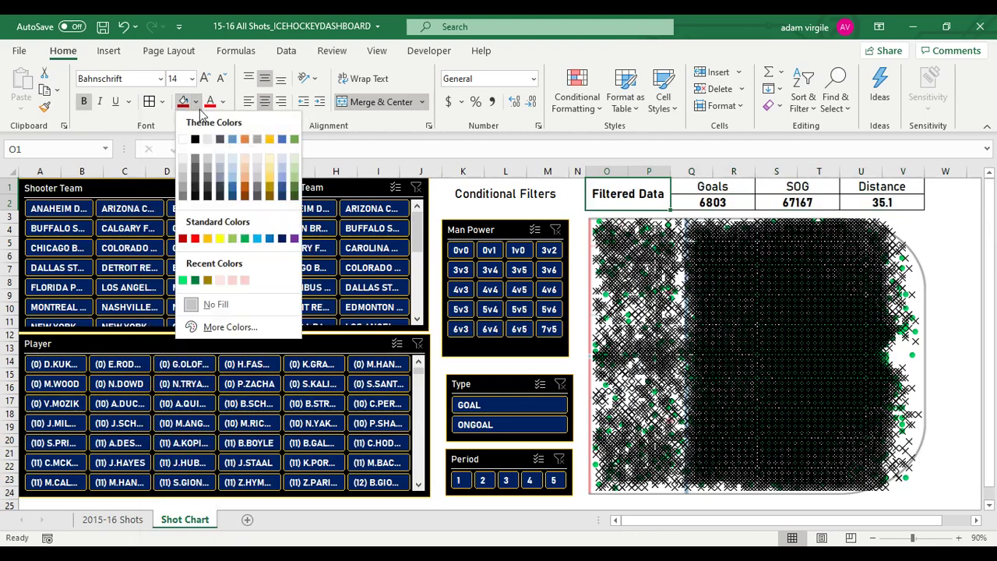
{"action": "left_click", "coordinate": [207, 279]}
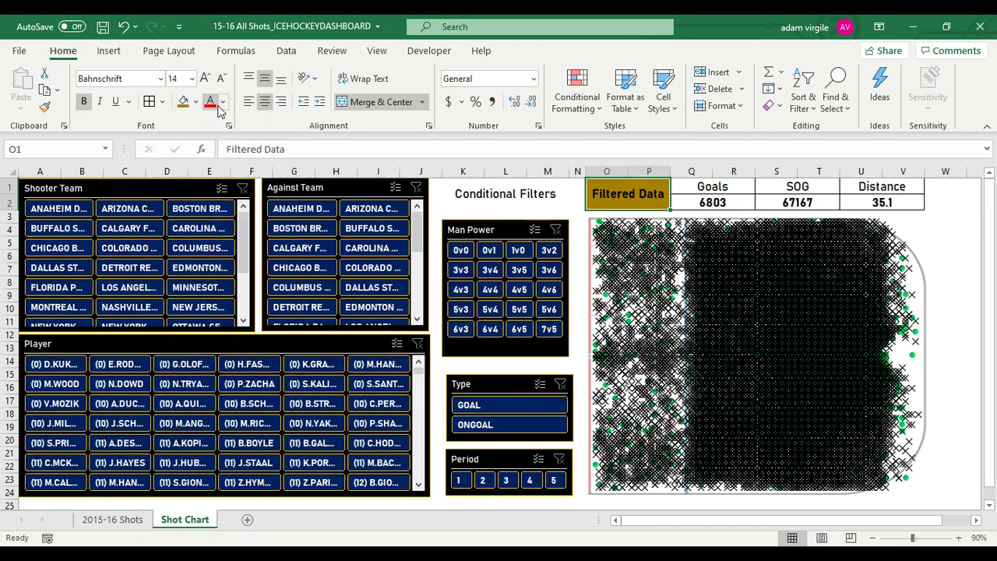
{"action": "left_click", "coordinate": [222, 102]}
{"action": "left_click", "coordinate": [209, 161]}
- Make the Conditional Filters heading bold white text on a gold fill
{"action": "left_click", "coordinate": [504, 196]}
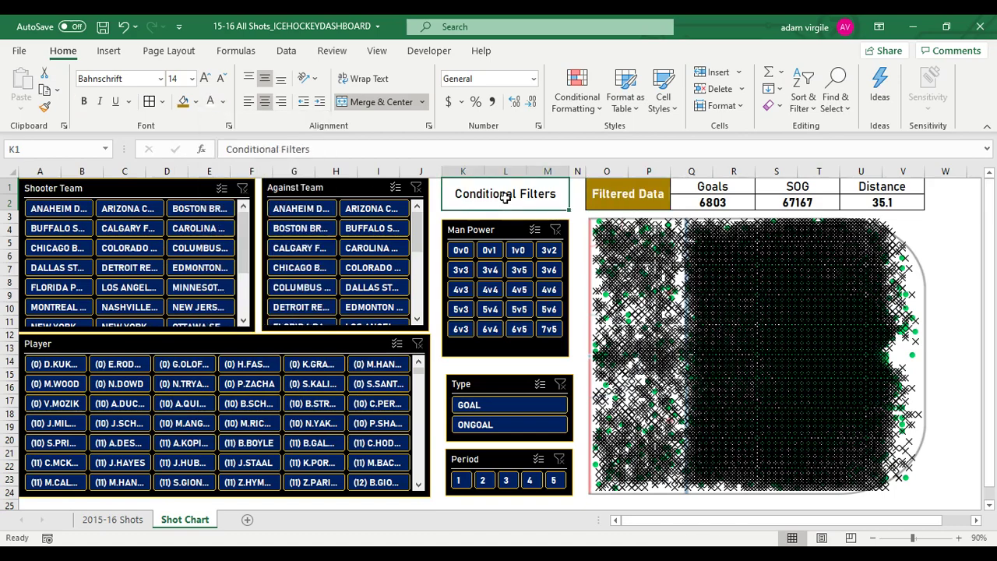
{"action": "key", "text": "ctrl+b"}
{"action": "left_click", "coordinate": [210, 101]}
{"action": "left_click", "coordinate": [183, 101]}
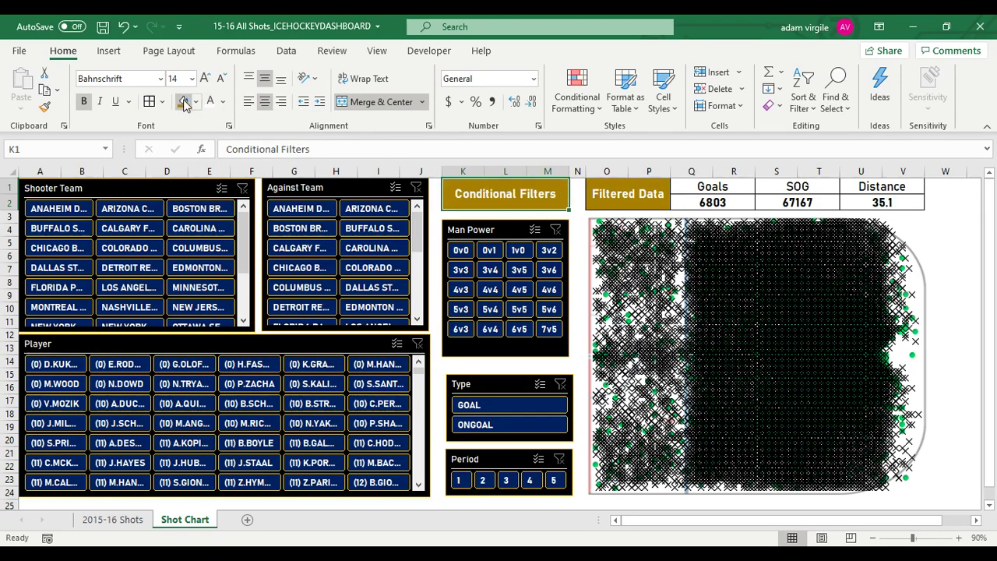
{"action": "left_click", "coordinate": [623, 195]}
{"action": "left_click", "coordinate": [549, 196]}
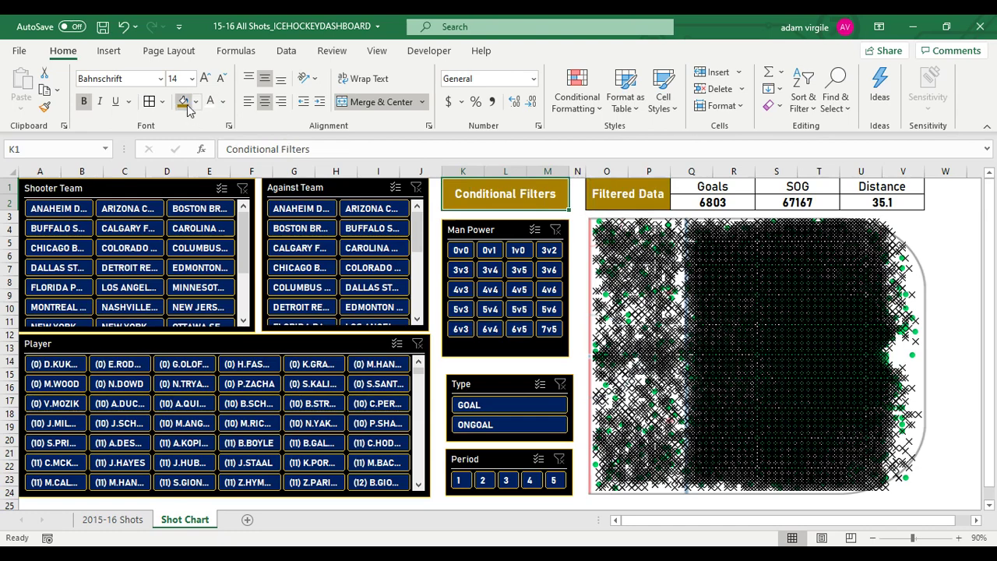
{"action": "left_click", "coordinate": [655, 194]}
- Fill the Goals, SOG and Distance headers dark navy
{"action": "left_click", "coordinate": [708, 199]}
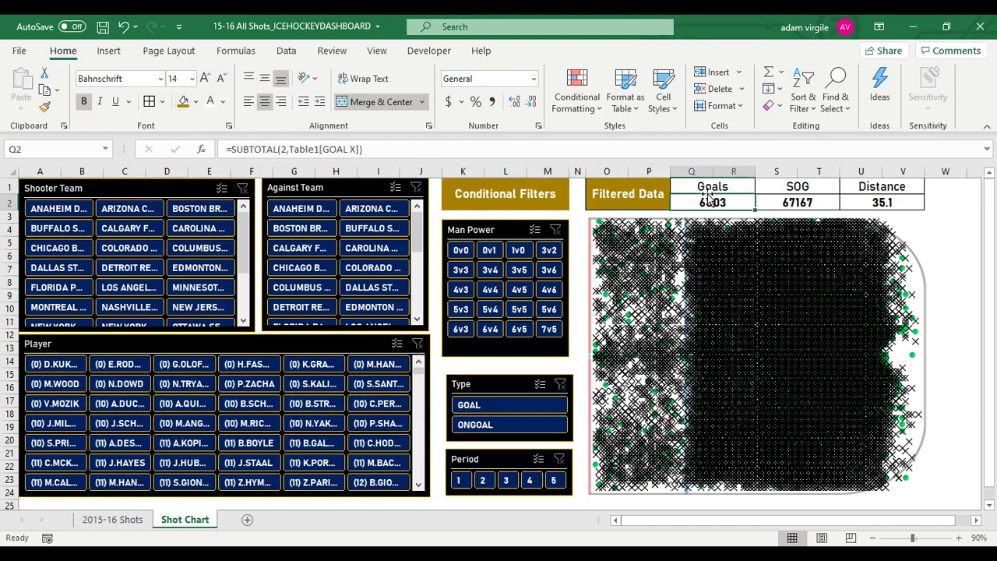
{"action": "left_click_drag", "start_coordinate": [711, 187], "coordinate": [861, 187]}
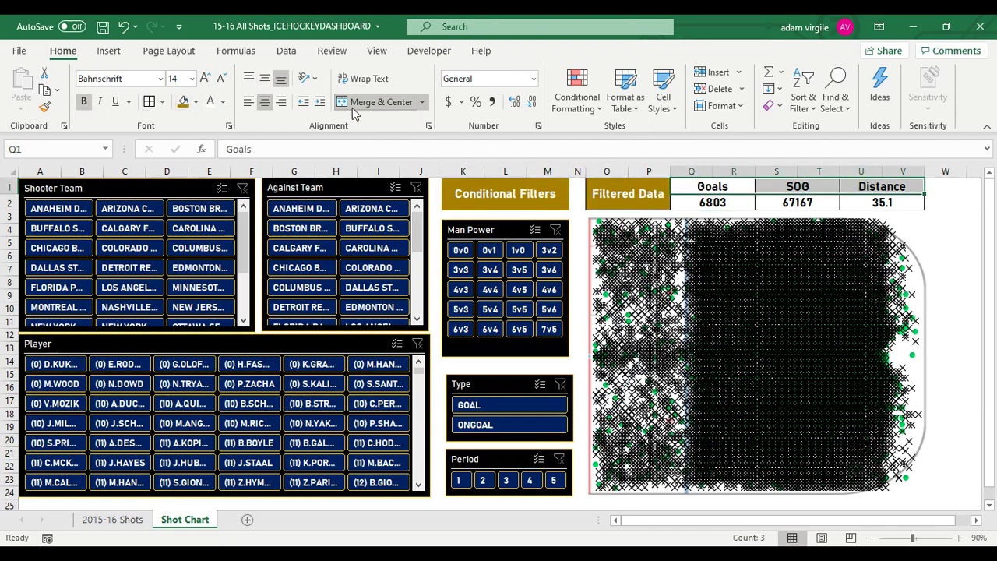
{"action": "left_click", "coordinate": [195, 102]}
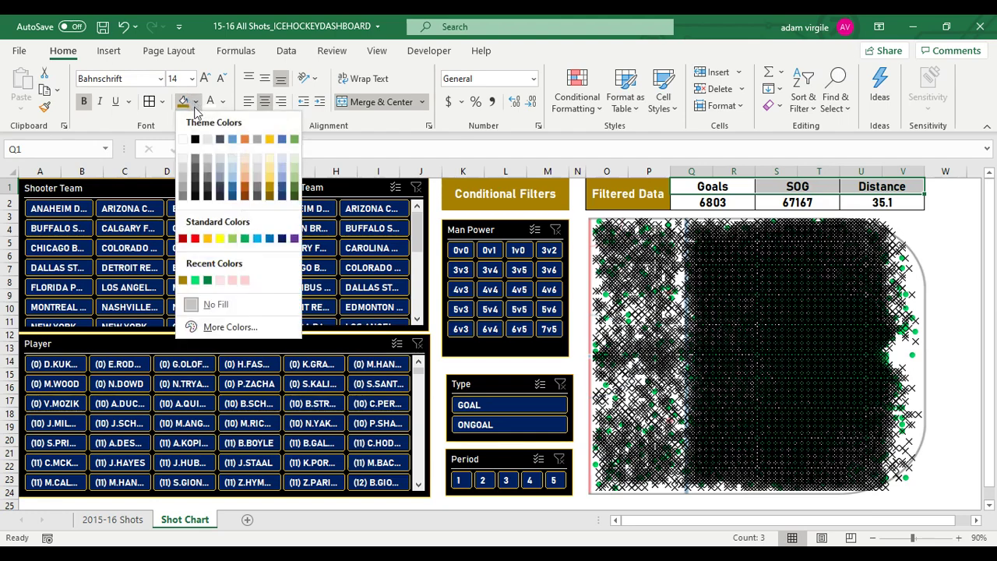
{"action": "left_click", "coordinate": [184, 102]}
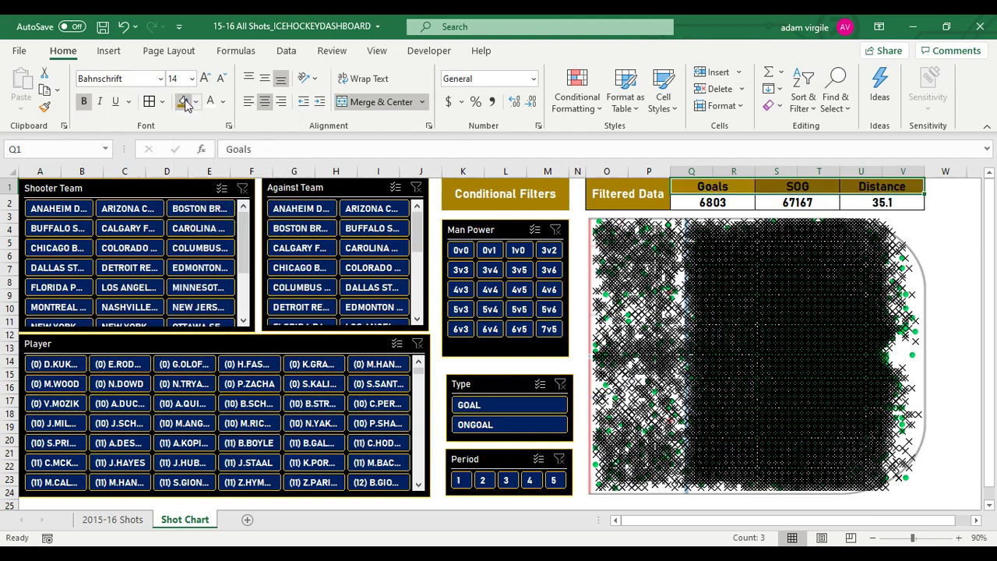
{"action": "left_click", "coordinate": [196, 102]}
{"action": "left_click", "coordinate": [282, 238]}
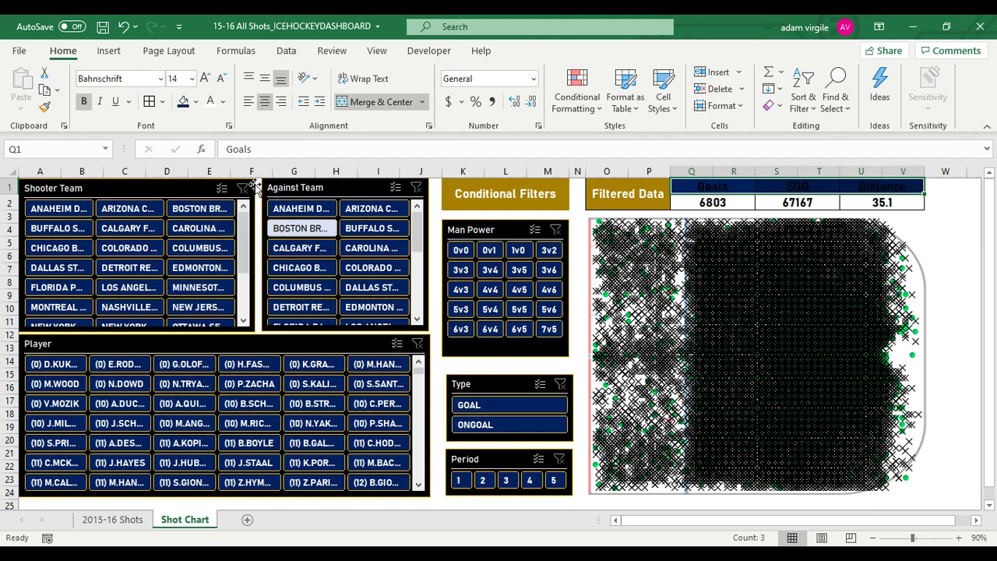
- Colour the Goals, SOG and Distance totals in row 2 gold
{"action": "left_click", "coordinate": [693, 202]}
{"action": "left_click_drag", "start_coordinate": [693, 201], "coordinate": [886, 201]}
{"action": "left_click", "coordinate": [224, 102]}
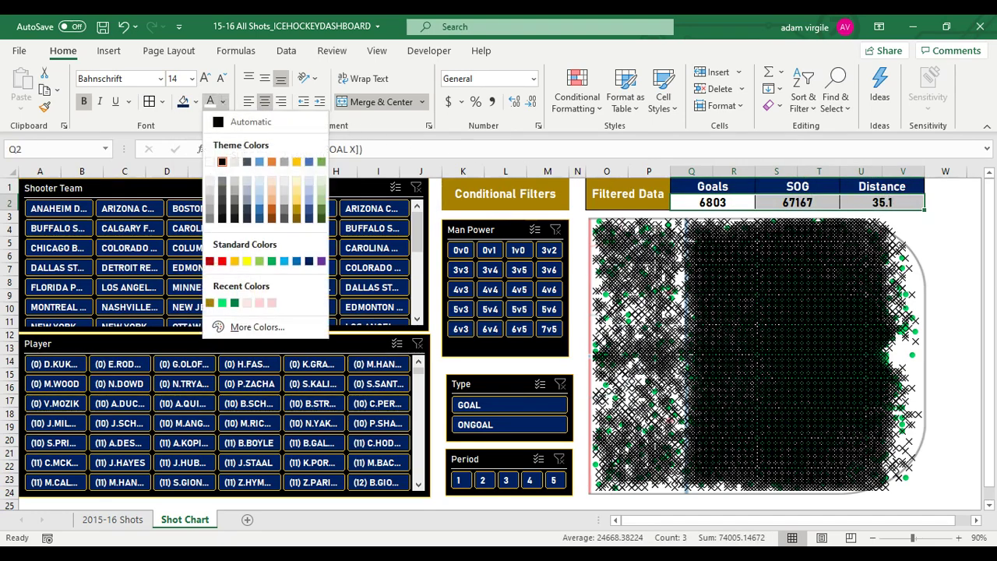
{"action": "left_click", "coordinate": [209, 302]}
{"action": "left_click", "coordinate": [613, 196]}
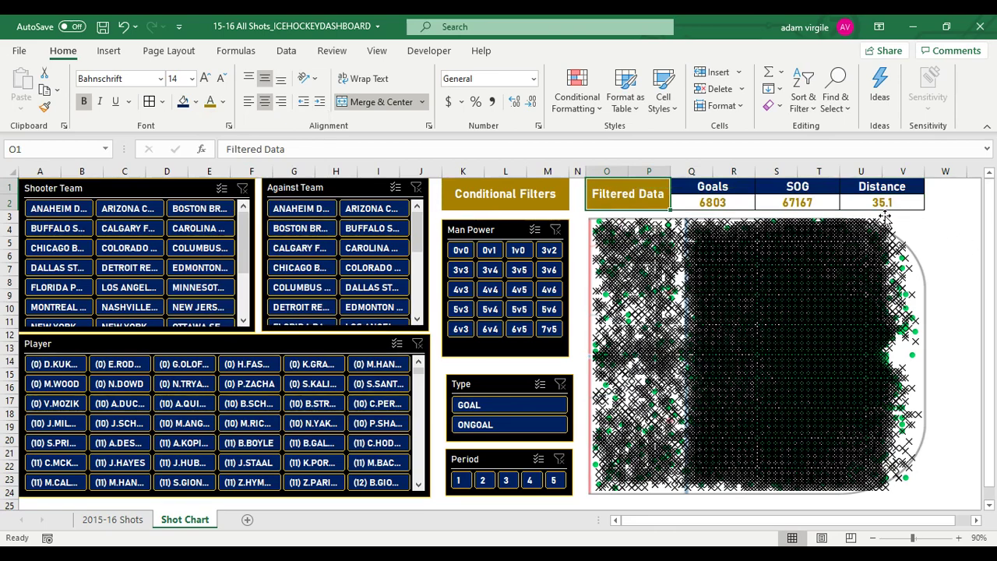
- Style the Against Team slicer red and the Man Power, Type and Period slicers gold
{"action": "left_click", "coordinate": [315, 189]}
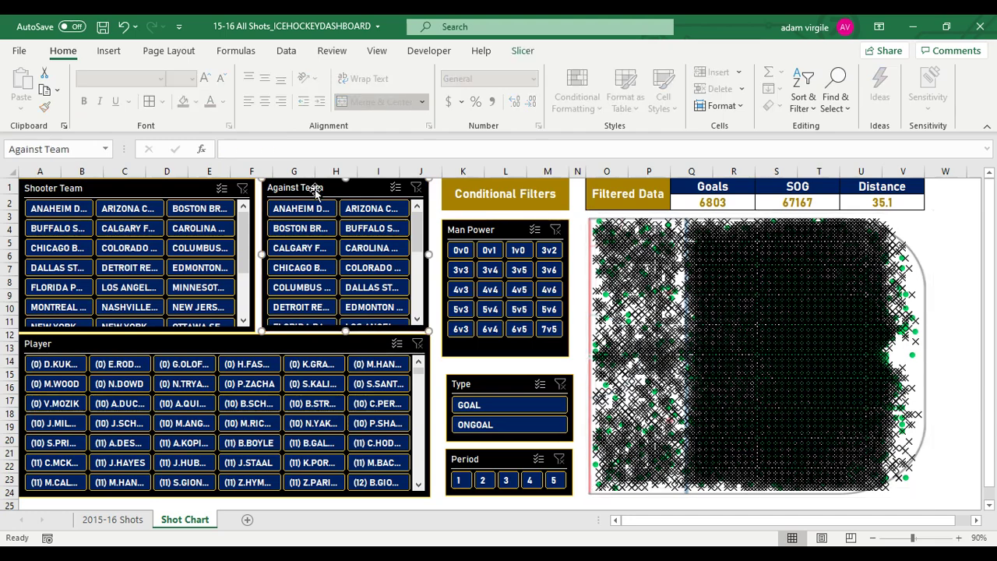
{"action": "left_click", "coordinate": [521, 51]}
{"action": "left_click", "coordinate": [205, 87]}
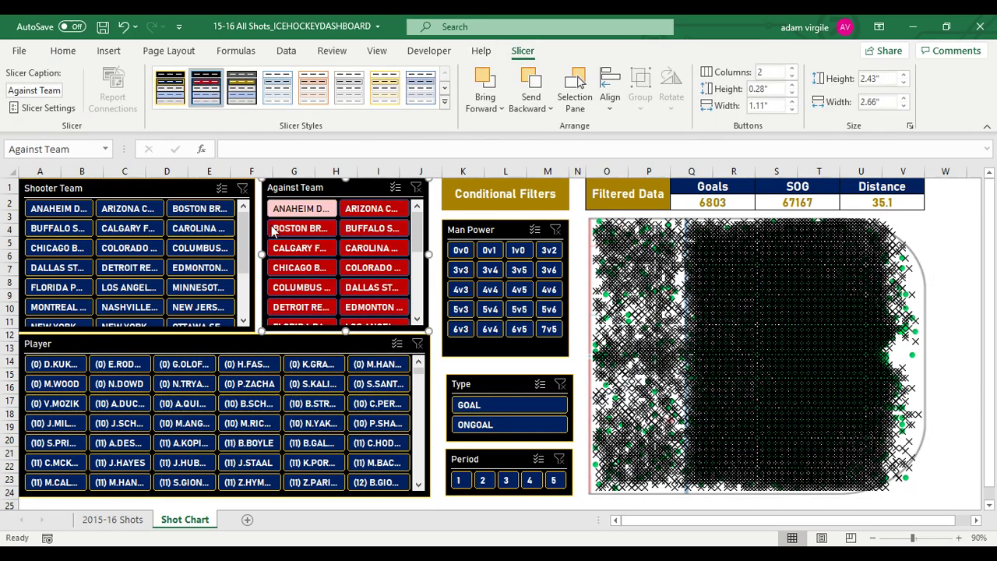
{"action": "left_click", "coordinate": [190, 342]}
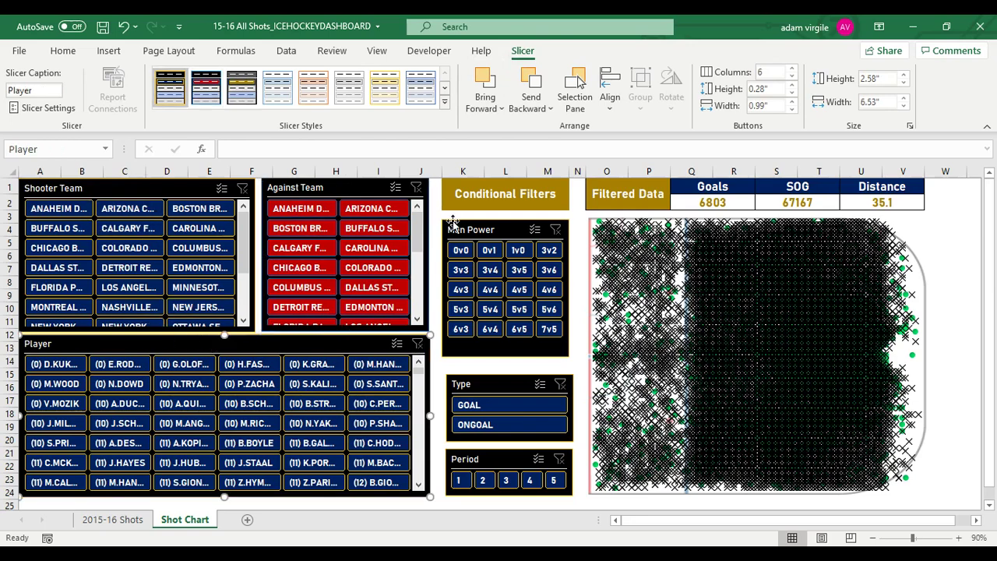
{"action": "left_click", "coordinate": [487, 230]}
{"action": "left_click", "coordinate": [498, 384], "text": "ctrl"}
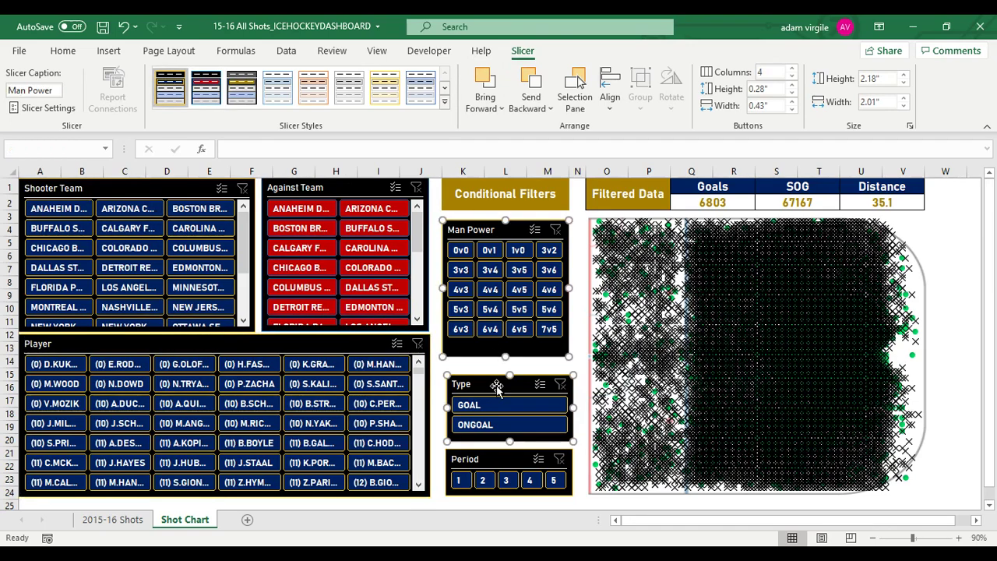
{"action": "left_click", "coordinate": [490, 456], "text": "ctrl"}
{"action": "left_click", "coordinate": [241, 87]}
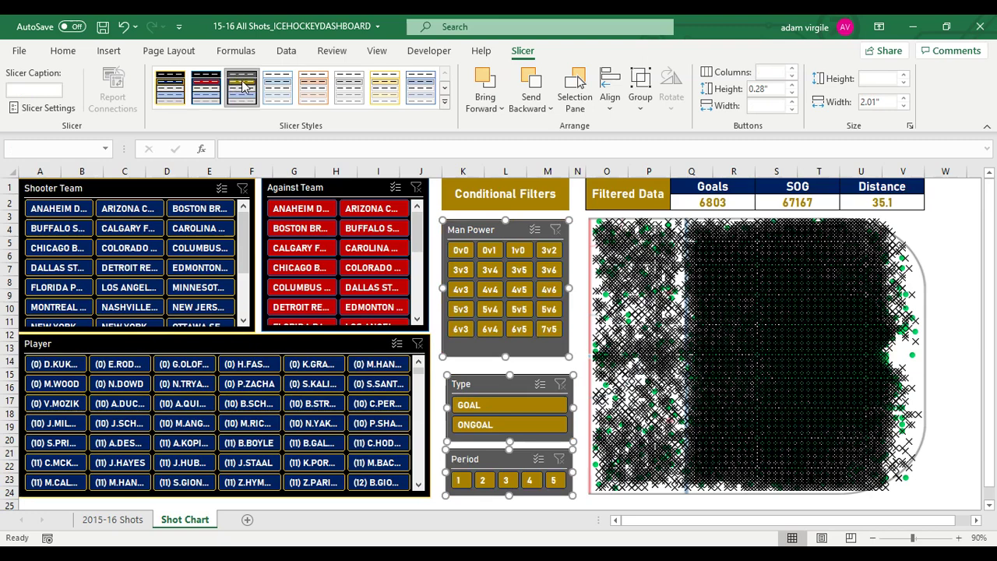
{"action": "left_click", "coordinate": [580, 268]}
- Reposition the Type, Period and Man Power slicers into an evenly spaced stack
{"action": "left_click", "coordinate": [498, 228]}
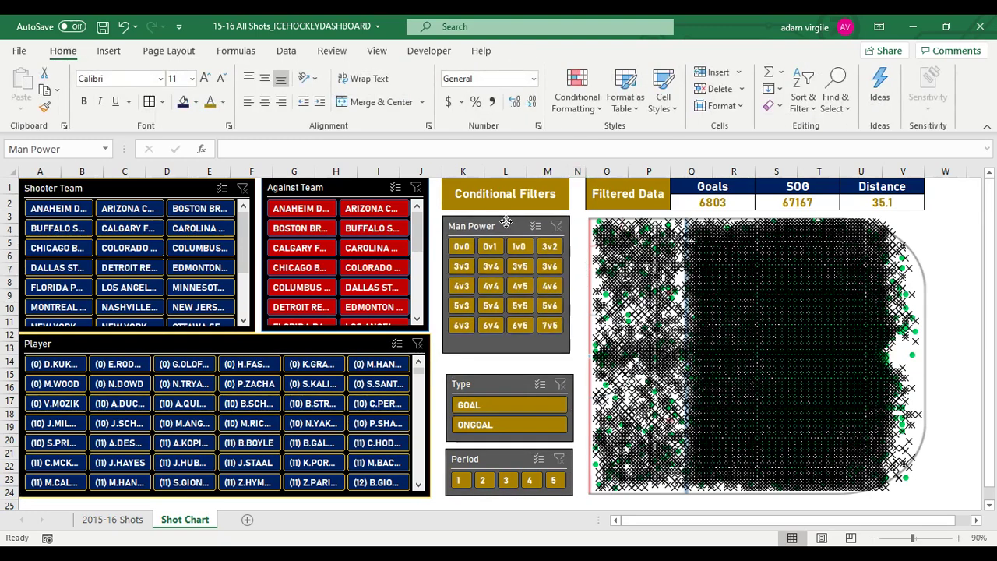
{"action": "left_click_drag", "start_coordinate": [485, 382], "coordinate": [481, 365]}
{"action": "left_click_drag", "start_coordinate": [486, 454], "coordinate": [484, 450]}
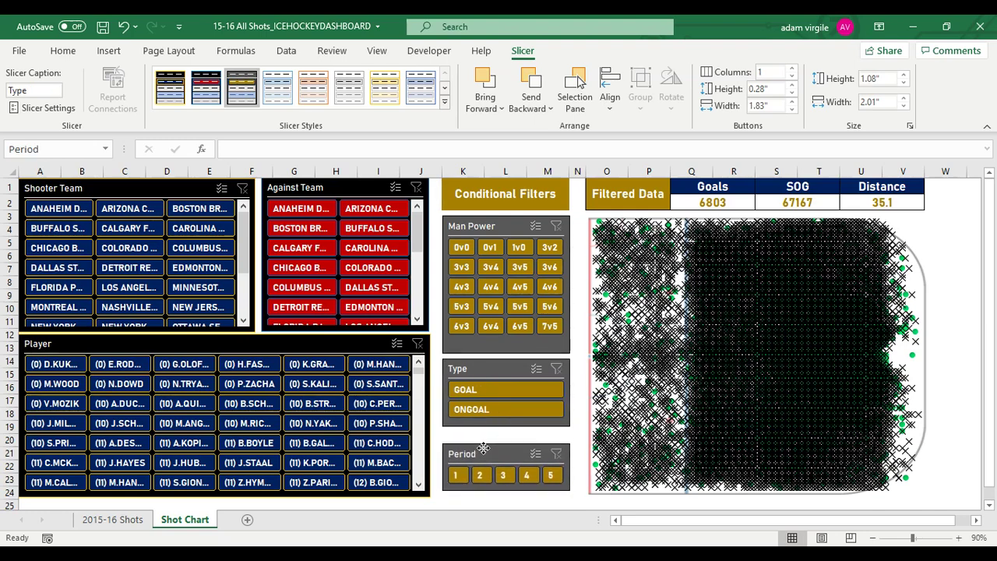
{"action": "left_click", "coordinate": [478, 368]}
{"action": "left_click_drag", "start_coordinate": [478, 368], "coordinate": [478, 374]}
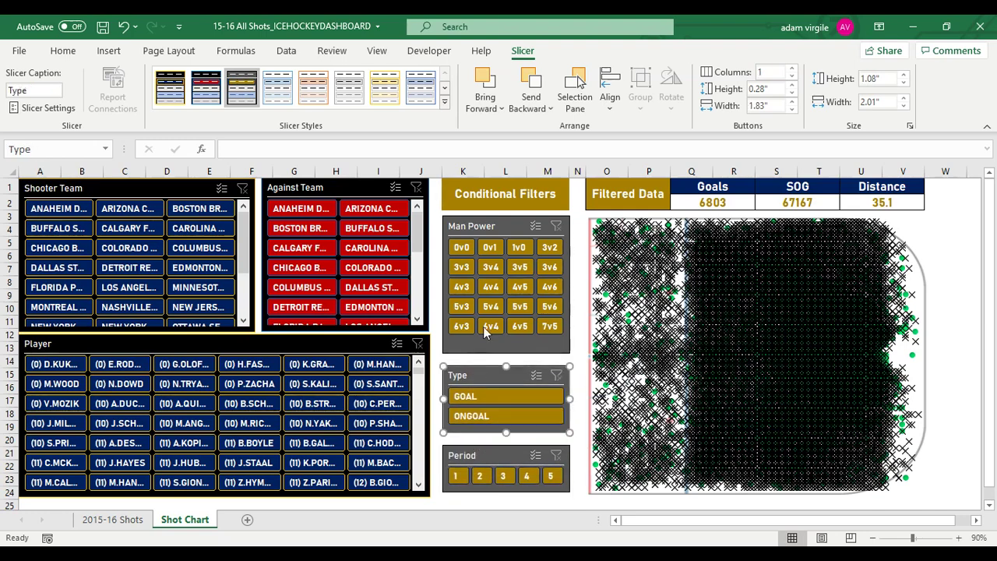
{"action": "left_click", "coordinate": [492, 222]}
{"action": "left_click_drag", "start_coordinate": [492, 224], "coordinate": [494, 226]}
{"action": "left_click", "coordinate": [124, 186]}
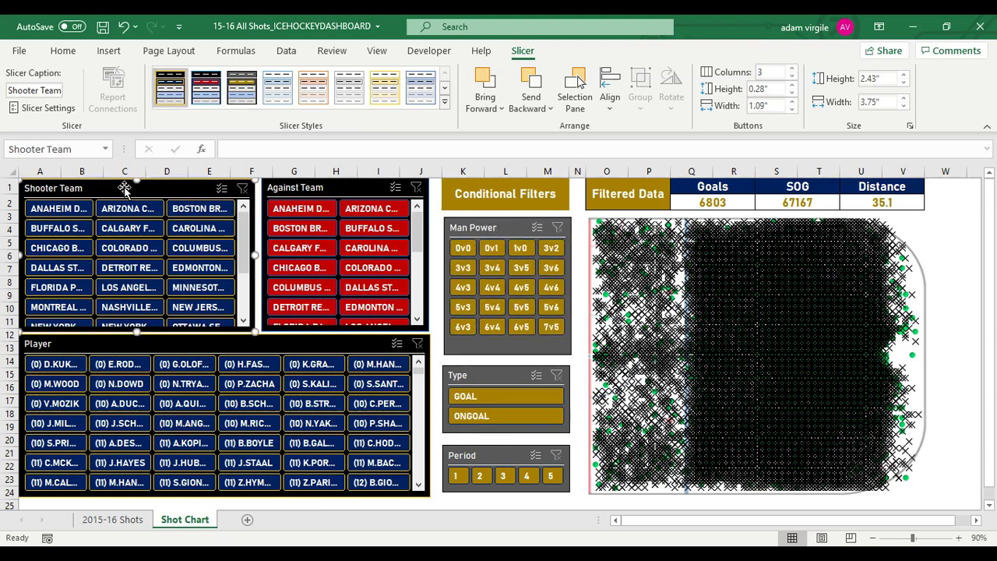
{"action": "right_click", "coordinate": [165, 189]}
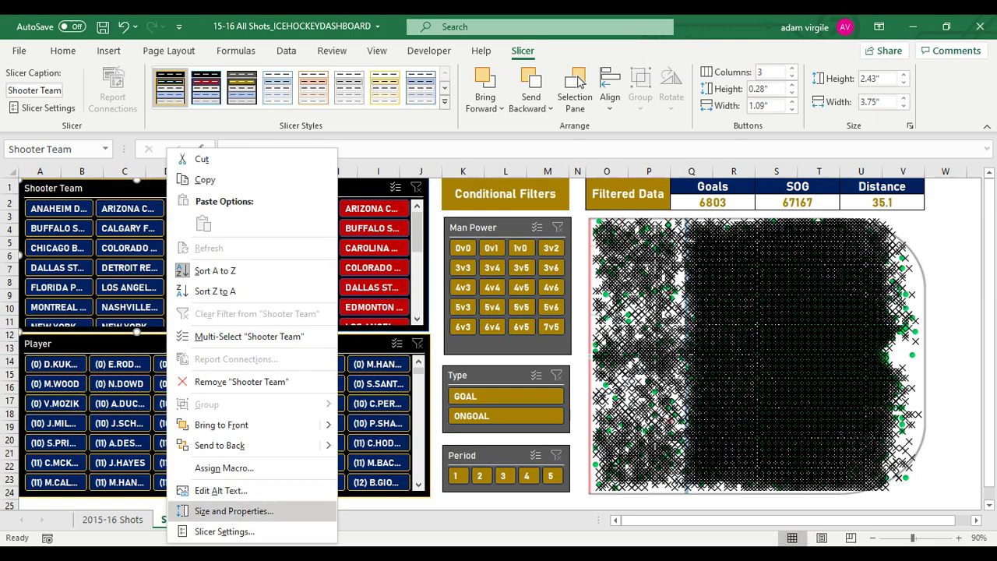
{"action": "left_click", "coordinate": [179, 531]}
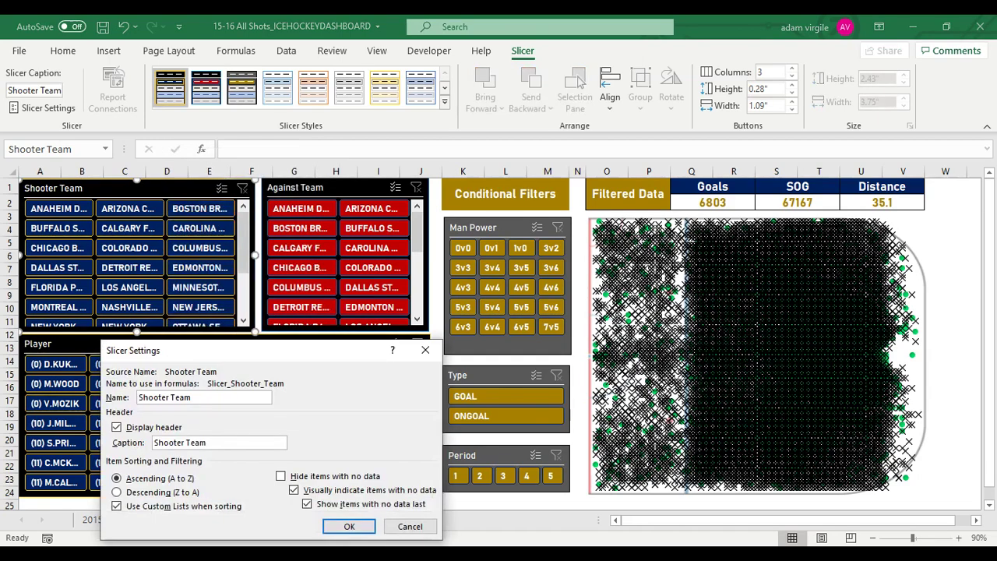
{"action": "left_click_drag", "start_coordinate": [132, 349], "coordinate": [312, 174]}
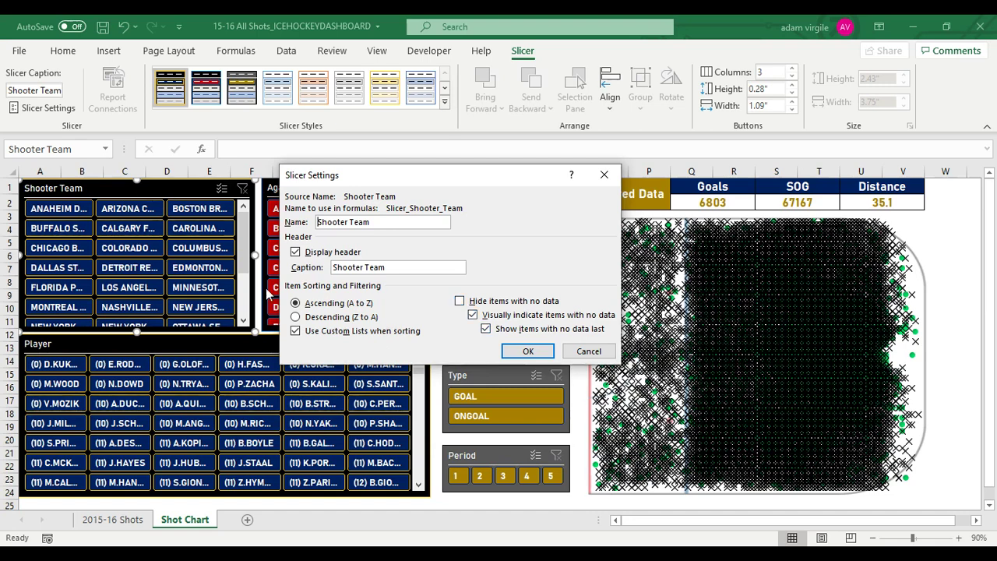
{"action": "left_click", "coordinate": [527, 351]}
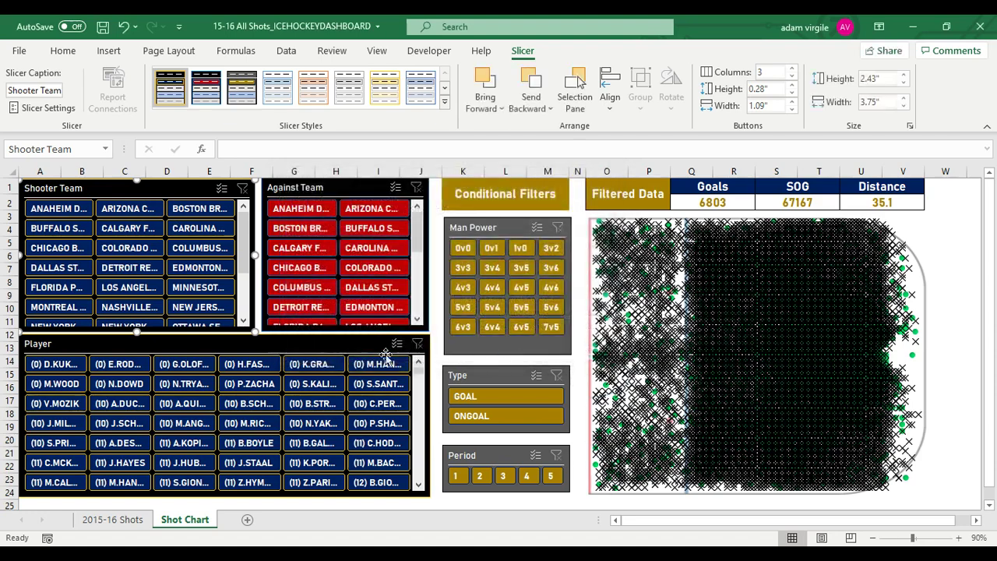
{"action": "left_click", "coordinate": [220, 347]}
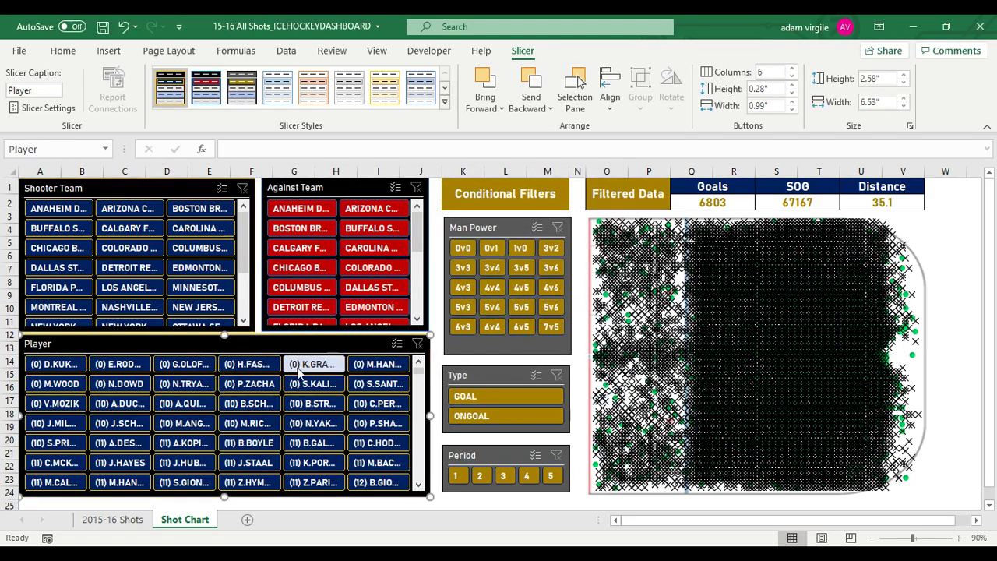
- Filter to ARIZONA shooters (210 goals, 2059 SOG) and open the Player slicer's settings
{"action": "mouse_move", "coordinate": [423, 376]}
{"action": "left_mouse_down"}
{"action": "mouse_move", "coordinate": [419, 471]}
{"action": "mouse_move", "coordinate": [419, 368]}
{"action": "left_mouse_up"}
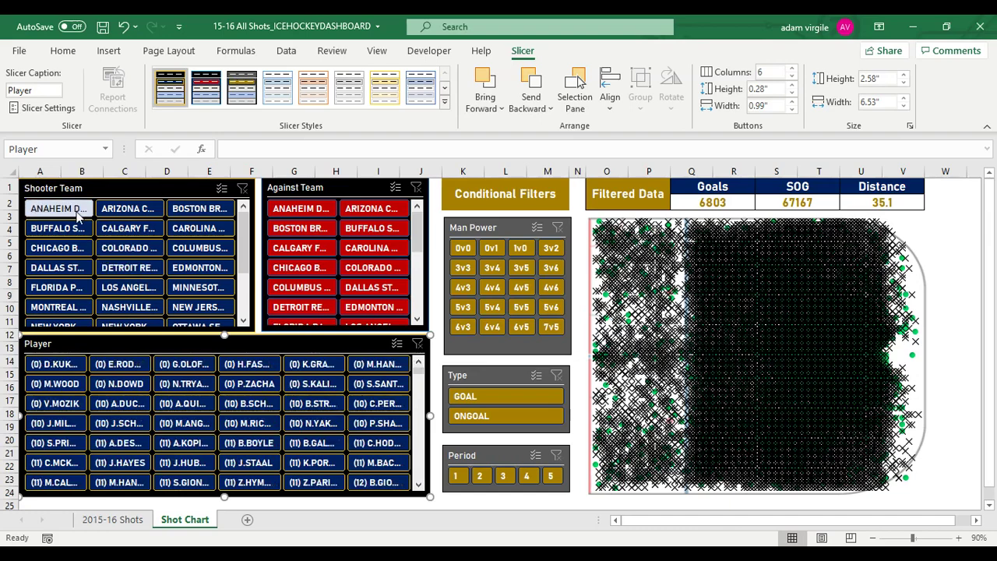
{"action": "left_click", "coordinate": [123, 202]}
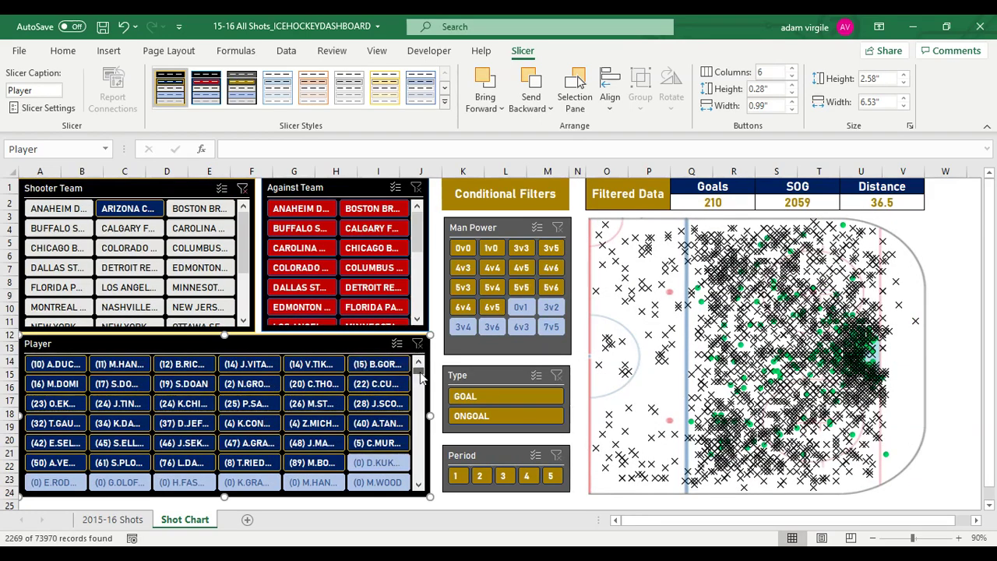
{"action": "mouse_move", "coordinate": [420, 376]}
{"action": "left_mouse_down"}
{"action": "mouse_move", "coordinate": [419, 405]}
{"action": "mouse_move", "coordinate": [417, 363]}
{"action": "left_mouse_up"}
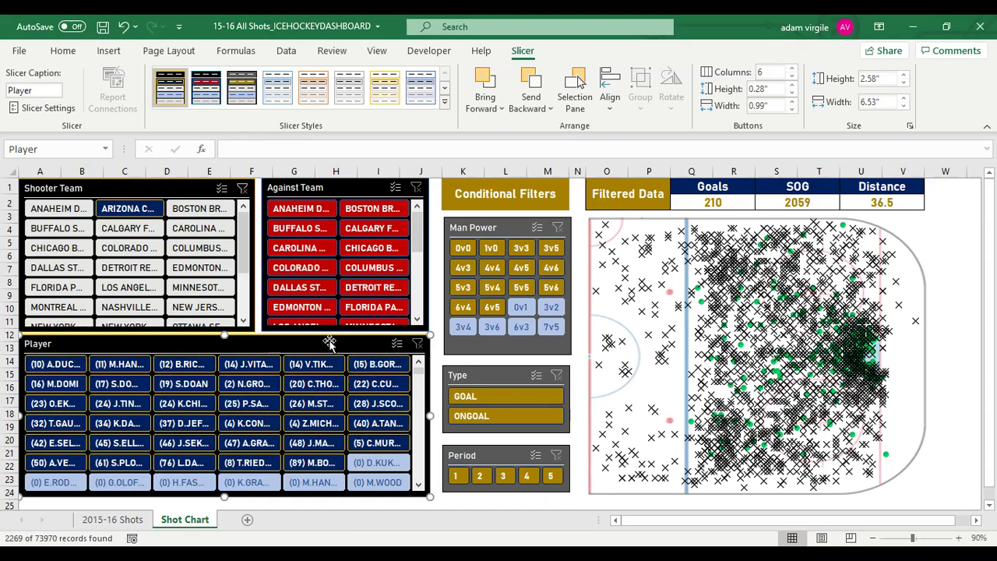
{"action": "right_click", "coordinate": [296, 344]}
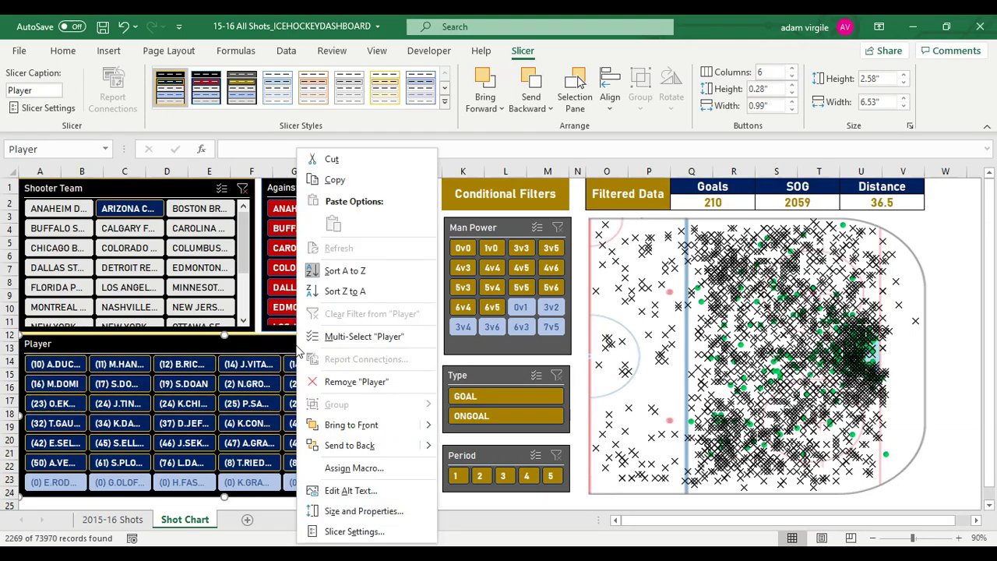
{"action": "left_click", "coordinate": [354, 531]}
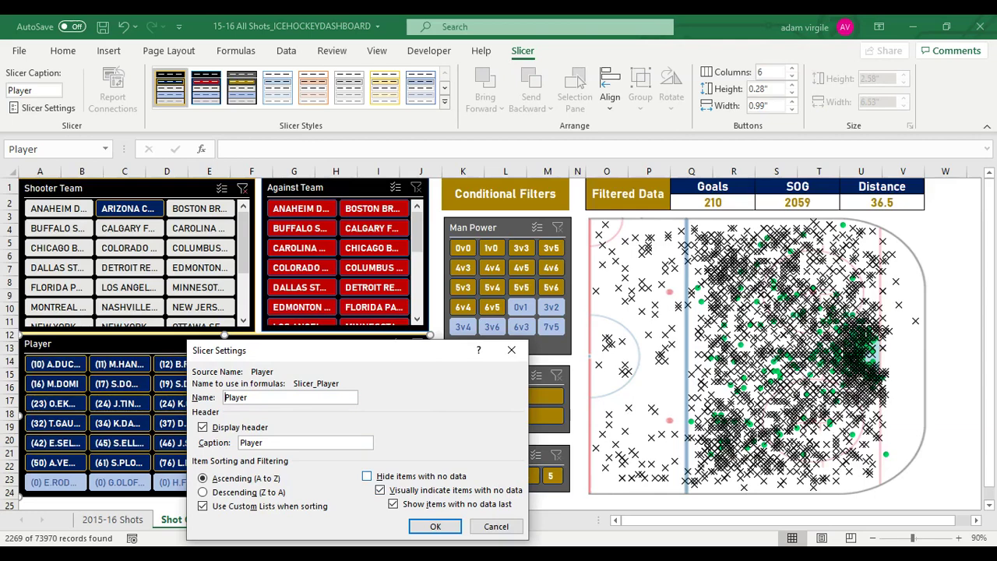
- Turn on 'Hide items with no data' for the Player slicer and give it 5 columns
{"action": "left_click", "coordinate": [367, 476]}
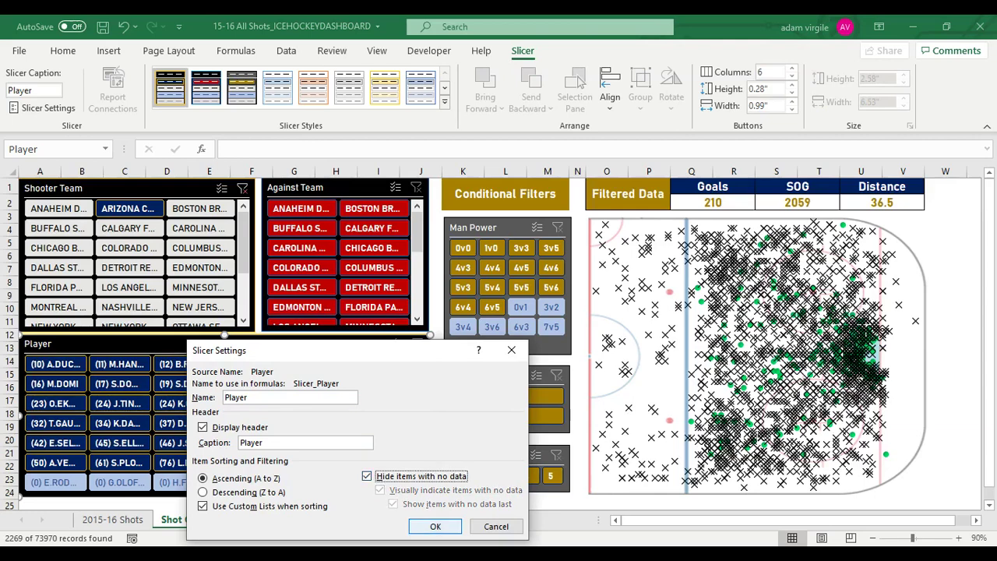
{"action": "left_click", "coordinate": [435, 528]}
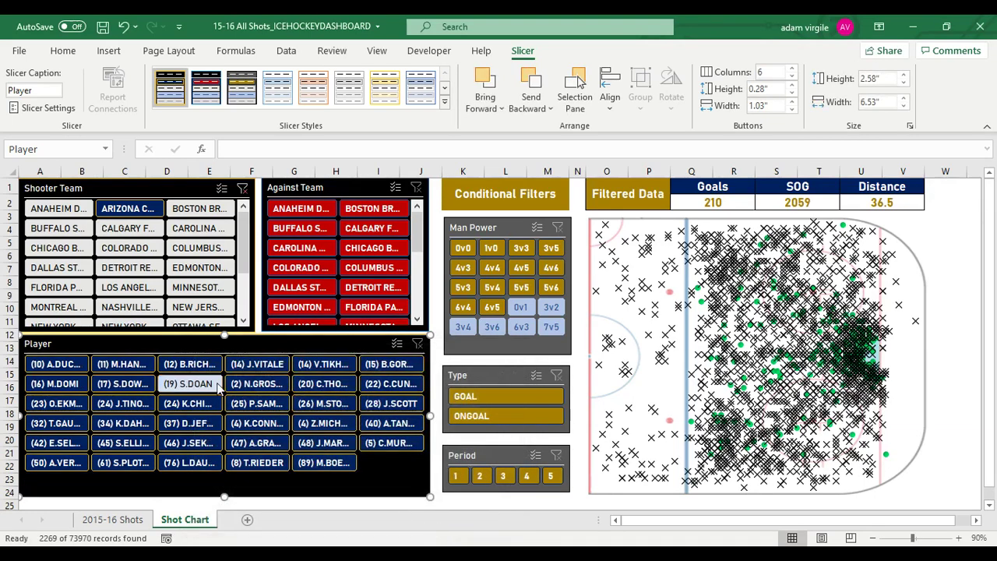
{"action": "left_click", "coordinate": [193, 210]}
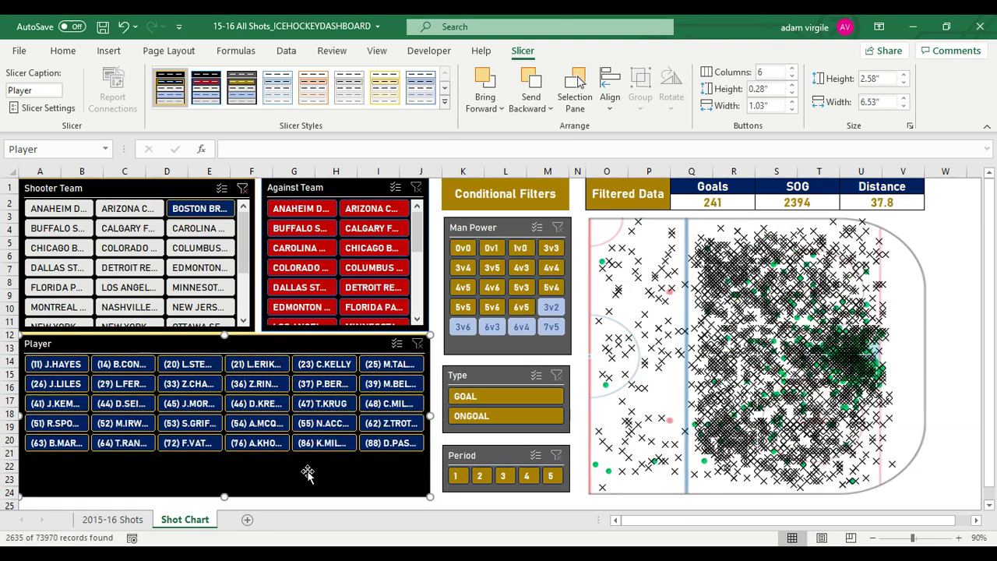
{"action": "left_click", "coordinate": [767, 76]}
{"action": "type", "text": "5"}
{"action": "key", "text": "Return"}
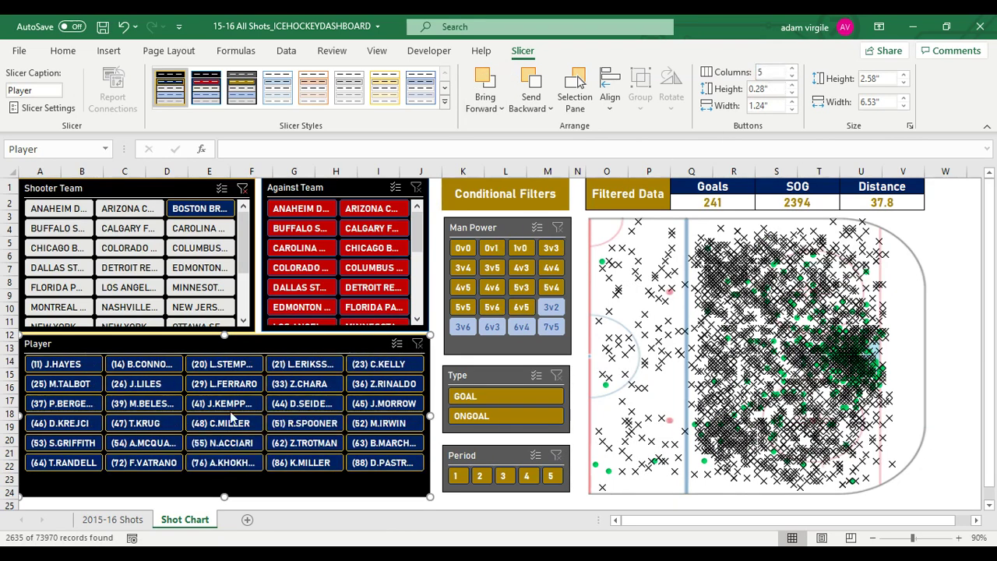
{"action": "left_click", "coordinate": [207, 232]}
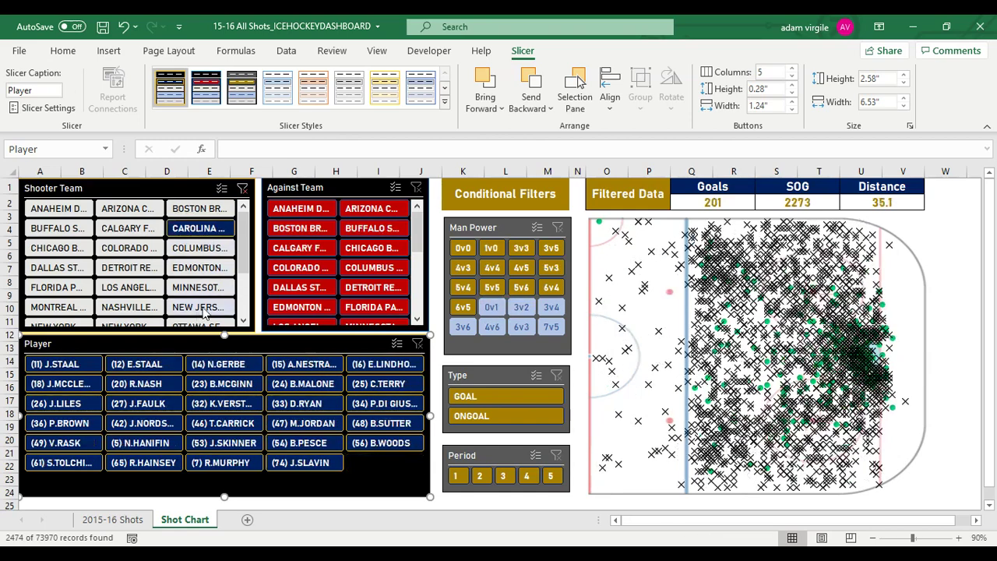
{"action": "left_click", "coordinate": [353, 191]}
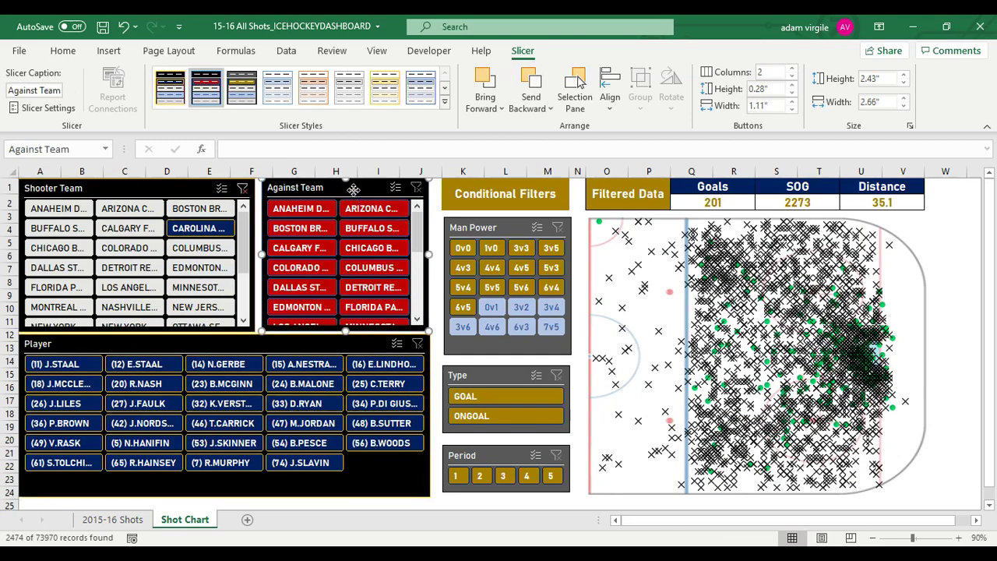
- Turn on 'Hide items with no data' for the Against Team slicer
{"action": "right_click", "coordinate": [353, 190]}
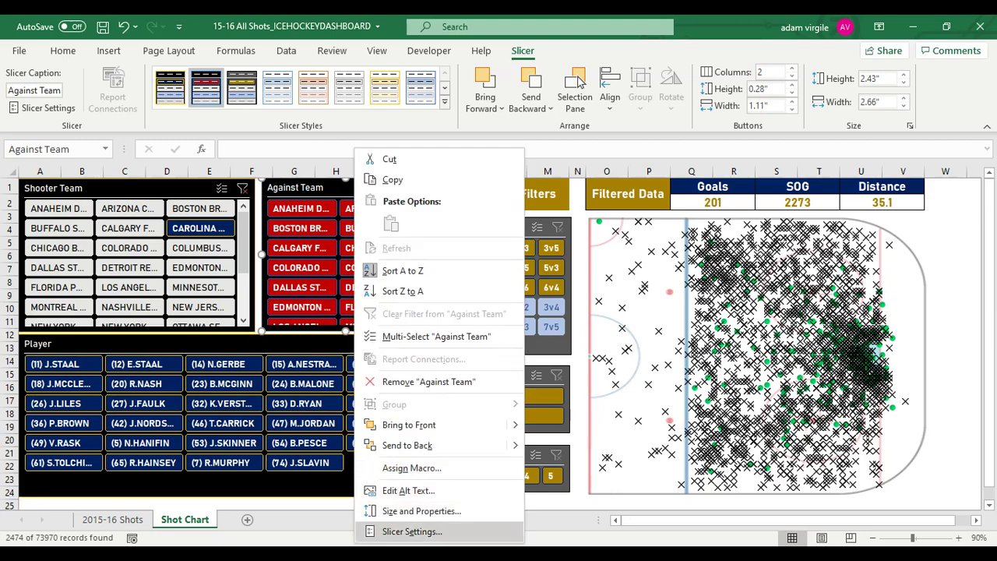
{"action": "left_click", "coordinate": [412, 531]}
{"action": "left_click", "coordinate": [446, 476]}
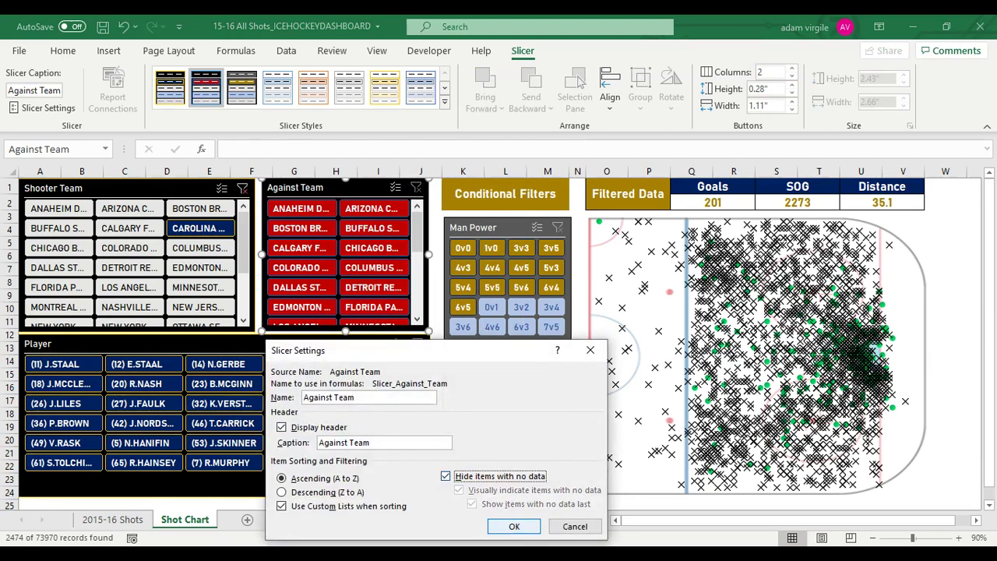
{"action": "left_click", "coordinate": [506, 527]}
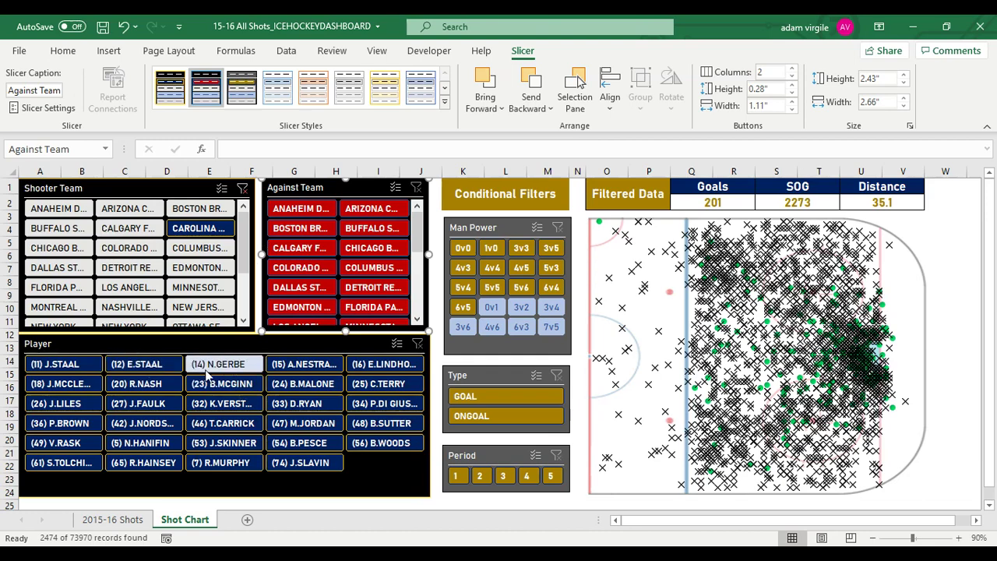
- Test with two Carolina players, then clear the Shooter Team and Player filters
{"action": "left_click", "coordinate": [237, 369]}
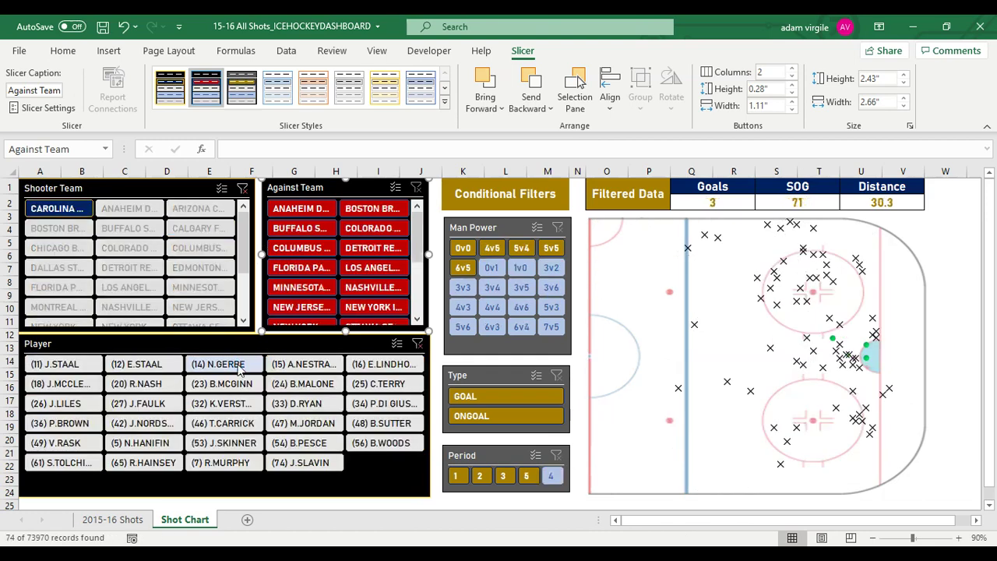
{"action": "scroll", "coordinate": [421, 257], "scroll_direction": "down", "scroll_amount": 5}
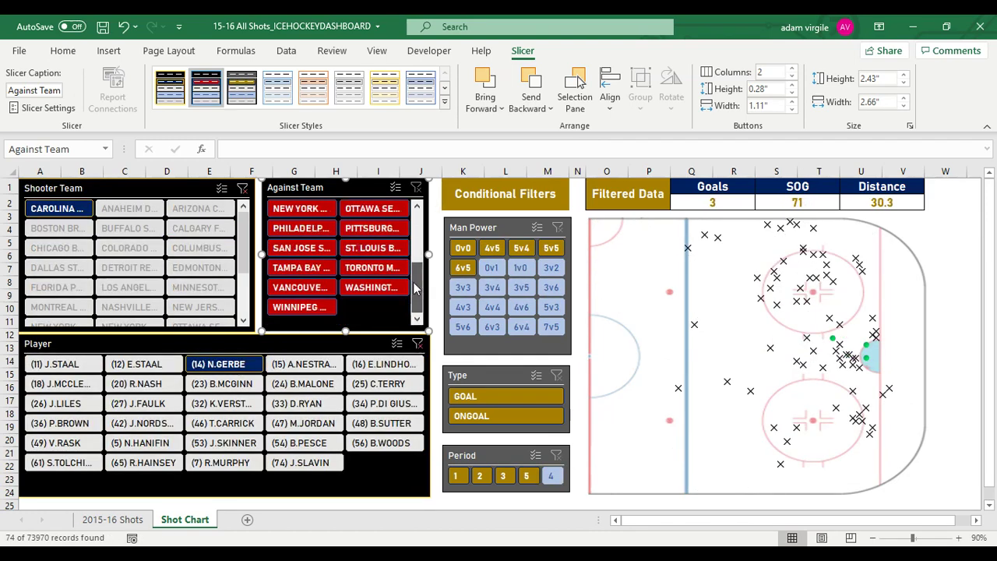
{"action": "scroll", "coordinate": [383, 257], "scroll_direction": "up", "scroll_amount": 5}
{"action": "left_click", "coordinate": [315, 409]}
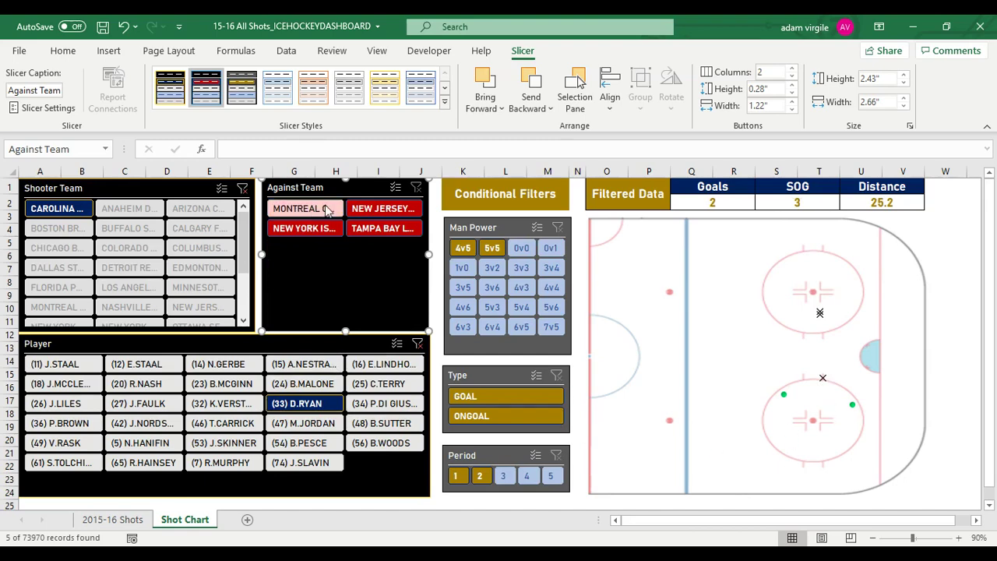
{"action": "left_click", "coordinate": [243, 190]}
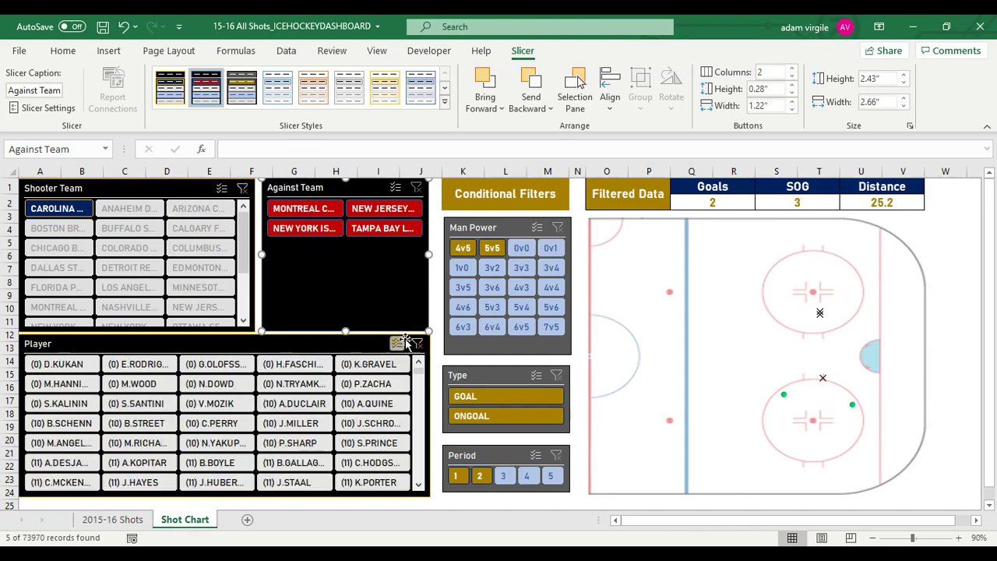
{"action": "left_click", "coordinate": [418, 345]}
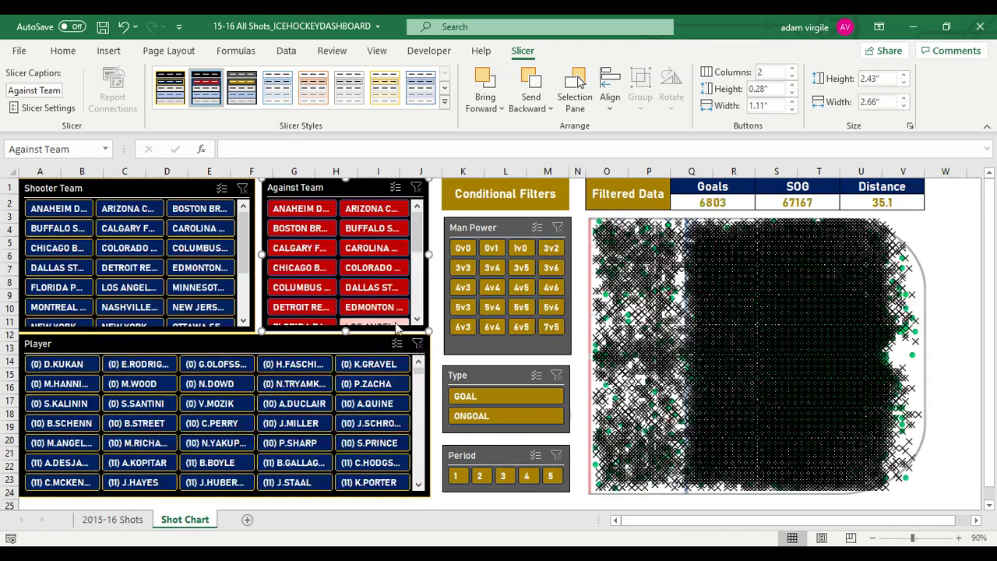
- Turn on 'Hide items with no data' for the Man Power, Type and Period slicers together
{"action": "left_click", "coordinate": [492, 223]}
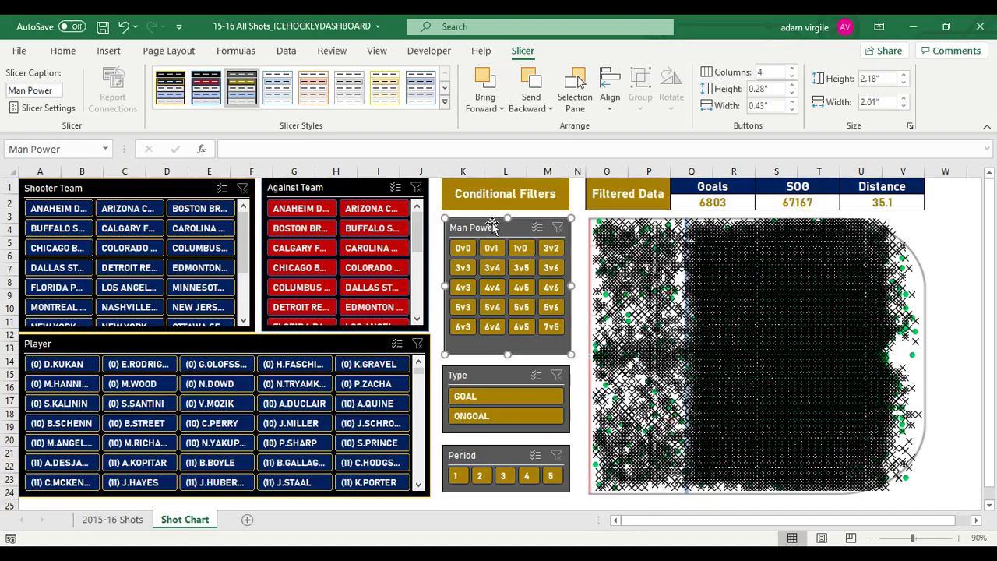
{"action": "right_click", "coordinate": [492, 224]}
{"action": "key", "text": "Escape"}
{"action": "left_click", "coordinate": [482, 376], "text": "ctrl"}
{"action": "left_click", "coordinate": [493, 453], "text": "ctrl"}
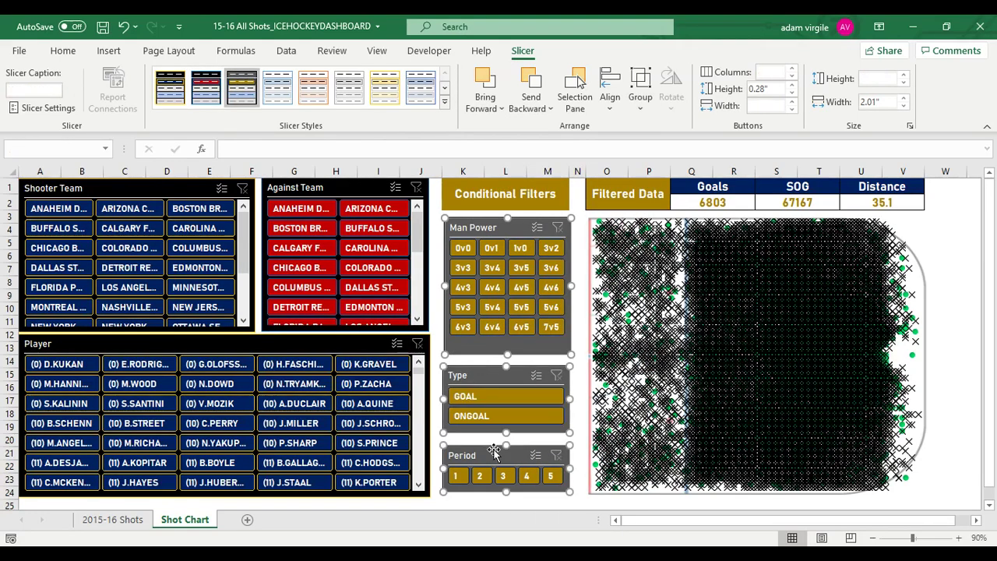
{"action": "right_click", "coordinate": [493, 451]}
{"action": "left_click", "coordinate": [553, 436]}
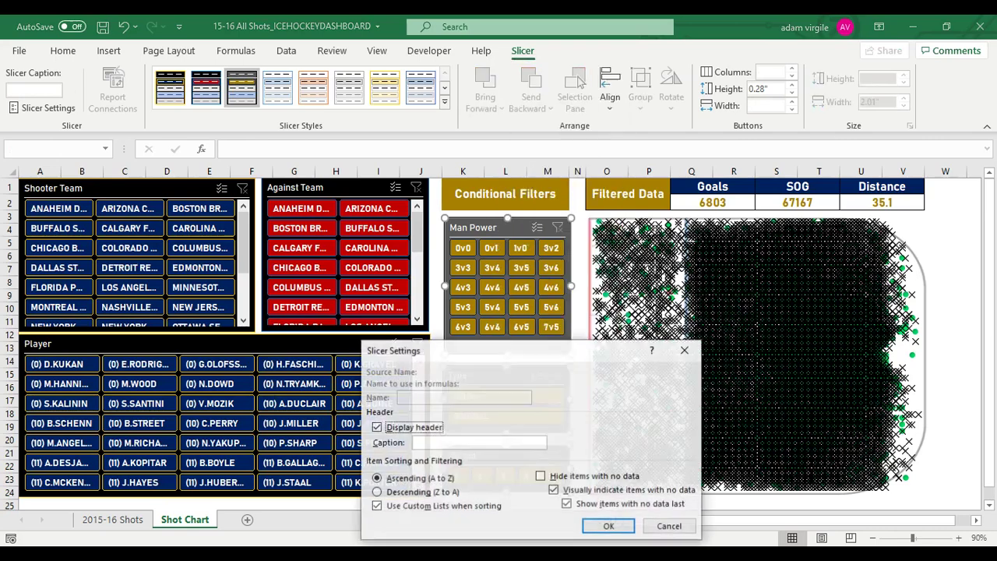
{"action": "left_click", "coordinate": [540, 476]}
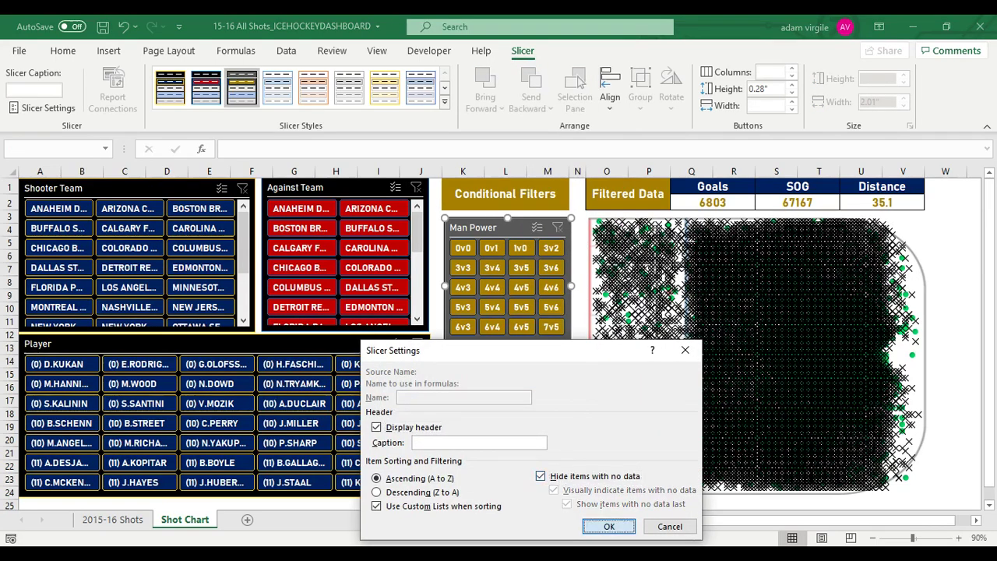
{"action": "left_click", "coordinate": [609, 527]}
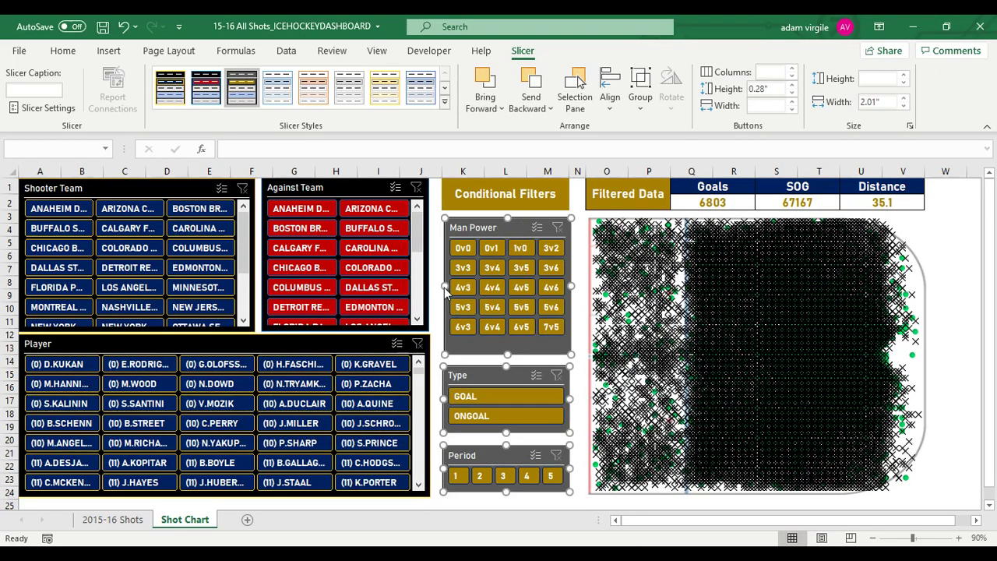
- Check the Goals, SOG and SUBTOTAL-averaged Distance totals, ending on U2 (35.1)
{"action": "key", "text": "Tab"}
{"action": "left_click", "coordinate": [516, 221]}
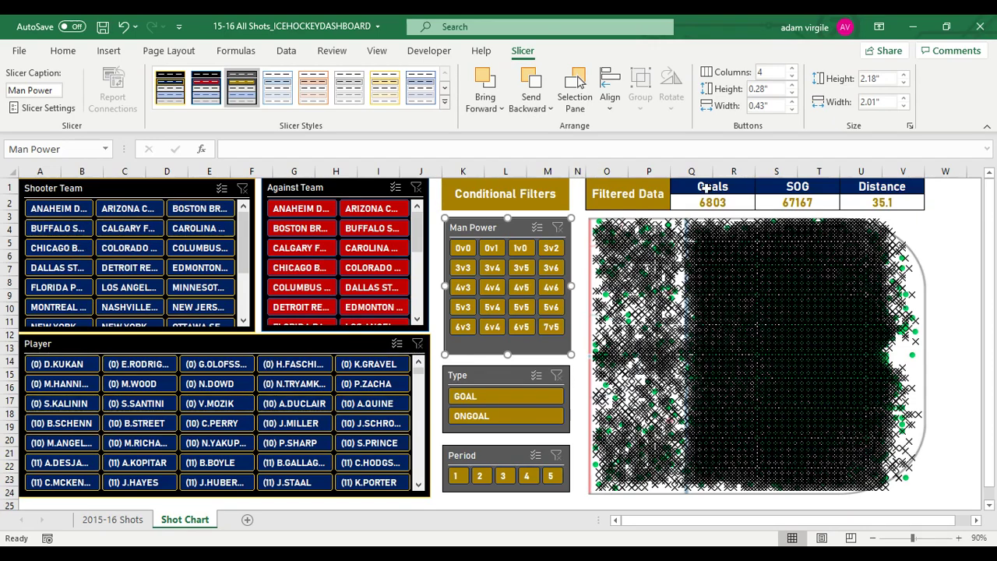
{"action": "left_click_drag", "start_coordinate": [699, 203], "coordinate": [881, 198]}
{"action": "left_click", "coordinate": [881, 198]}
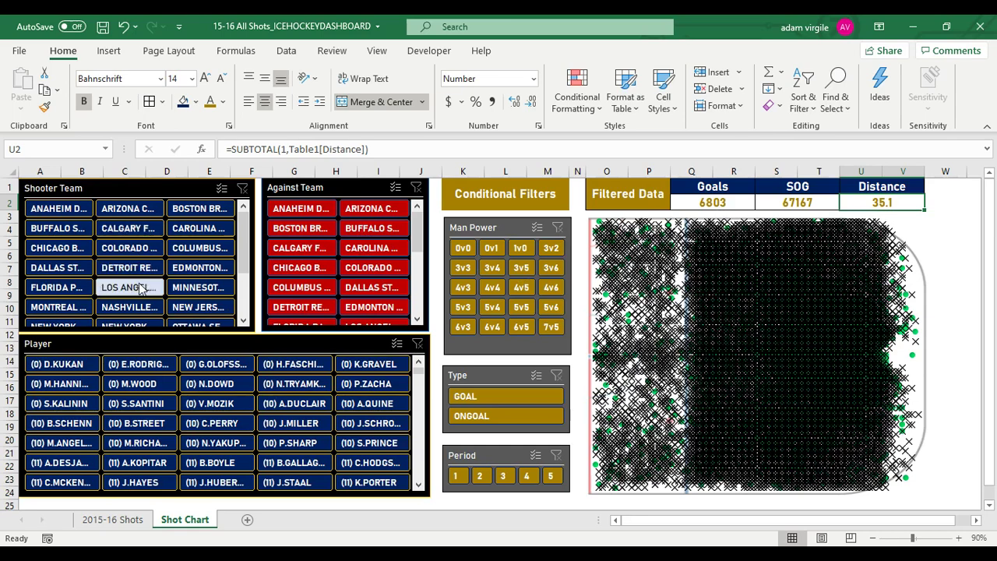
- Filter to the second NEW YORK shooter team: 239 goals, 2145 SOG, 33.7 distance
{"action": "left_click", "coordinate": [243, 320]}
{"action": "left_click", "coordinate": [243, 320]}
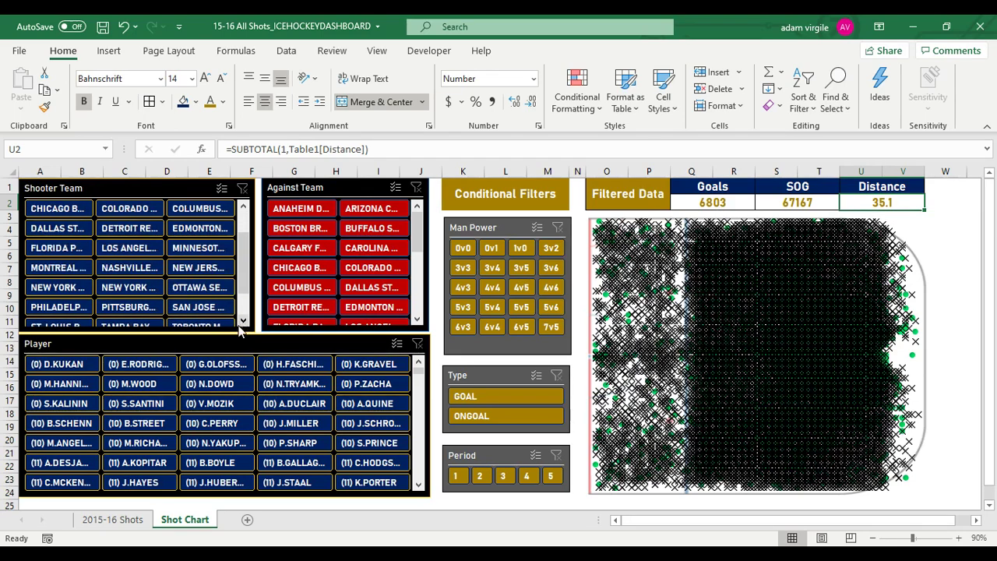
{"action": "left_click", "coordinate": [74, 292]}
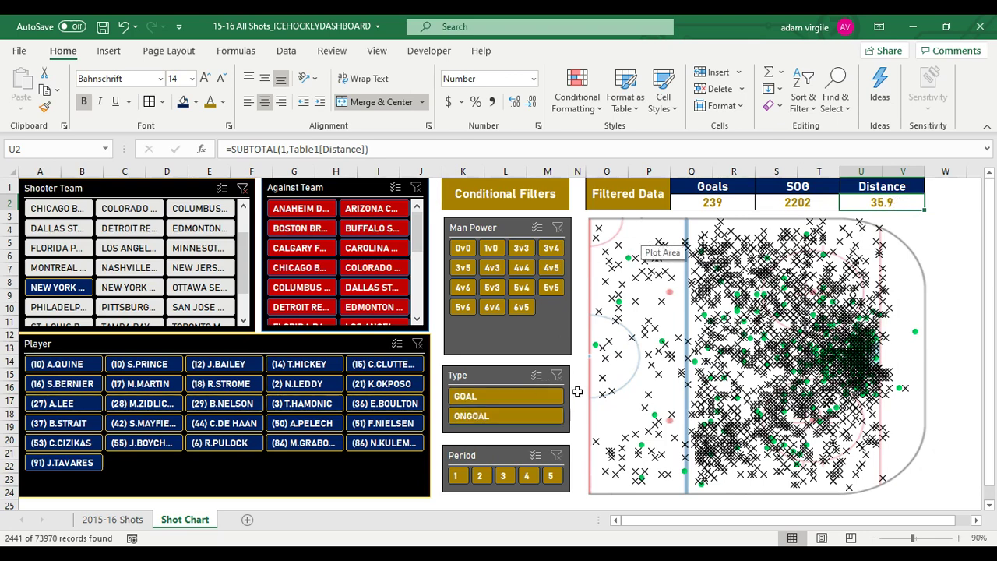
{"action": "left_click", "coordinate": [133, 288]}
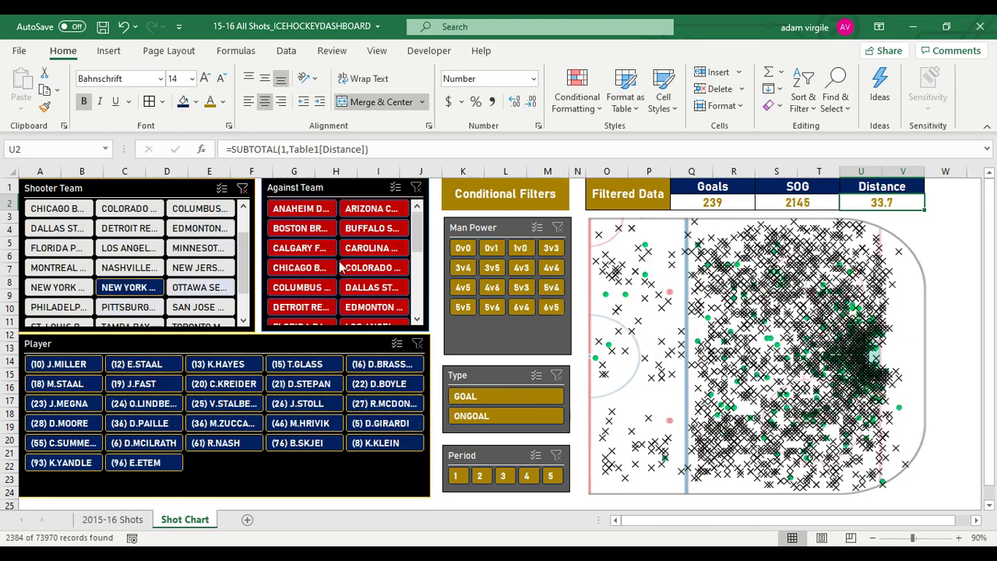
{"action": "left_click_drag", "start_coordinate": [720, 201], "coordinate": [875, 187]}
{"action": "left_click", "coordinate": [881, 202]}
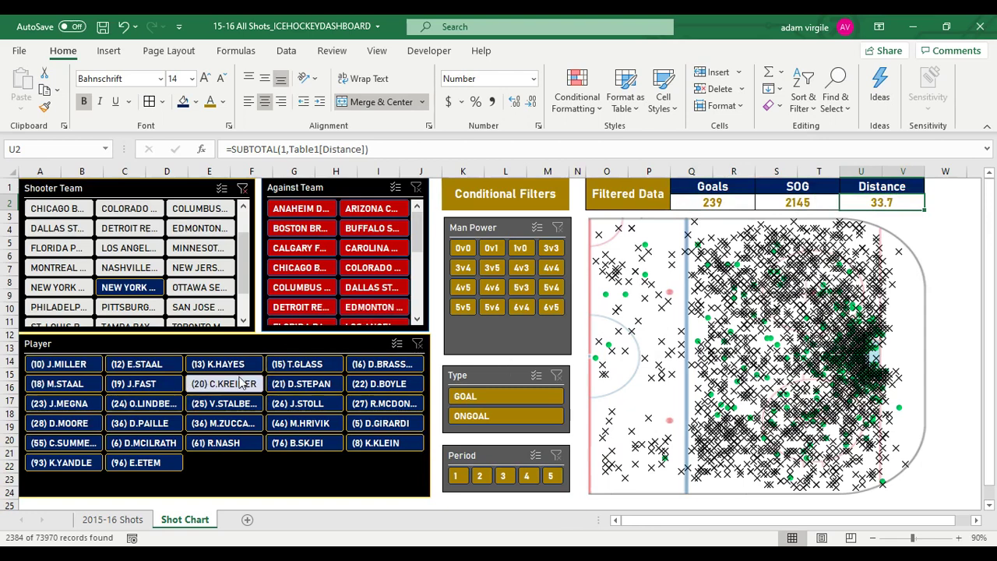
- Test the Type slicer with GOAL, then ONGOAL, then clear its filter
{"action": "left_click", "coordinate": [514, 397]}
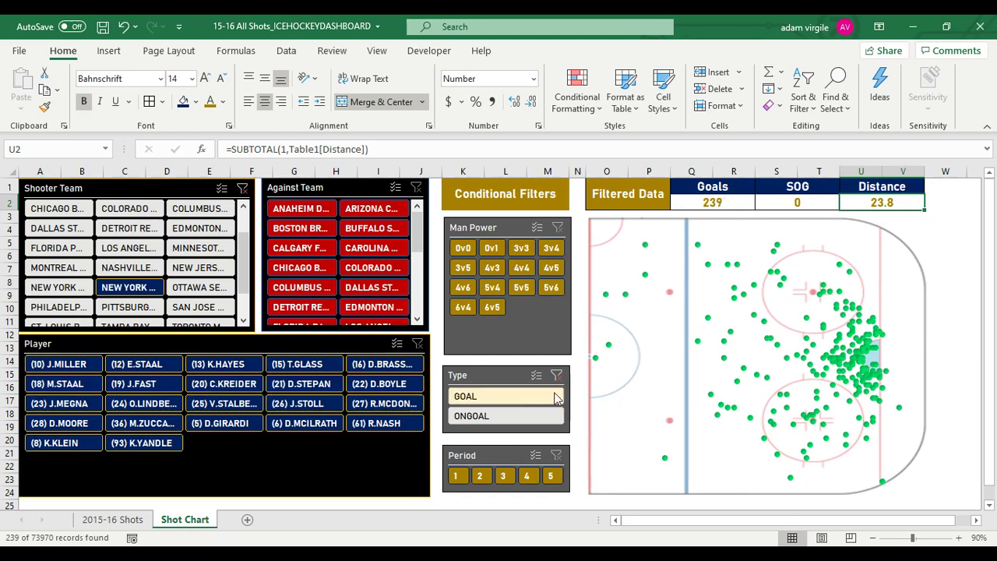
{"action": "left_click", "coordinate": [518, 417]}
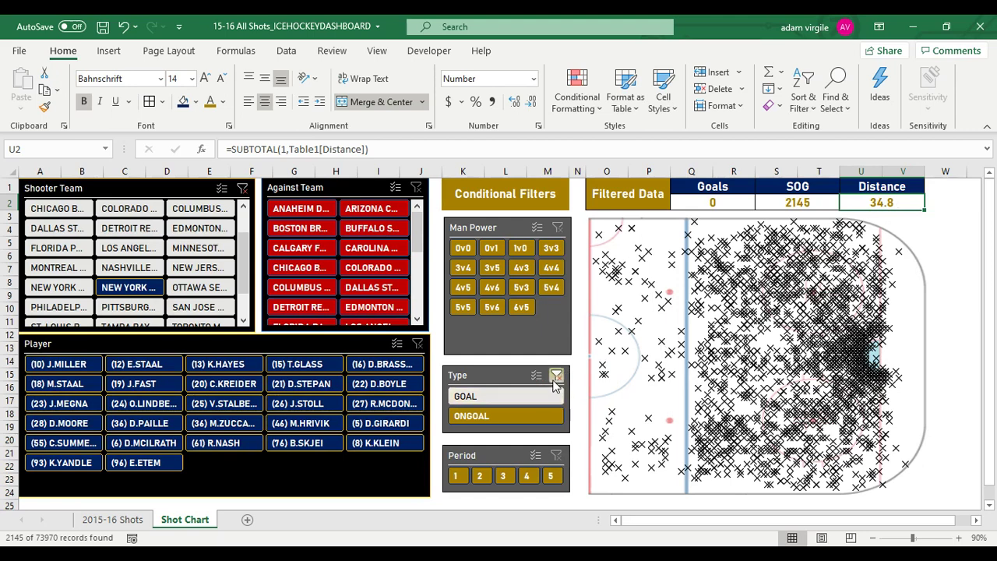
{"action": "left_click", "coordinate": [556, 377]}
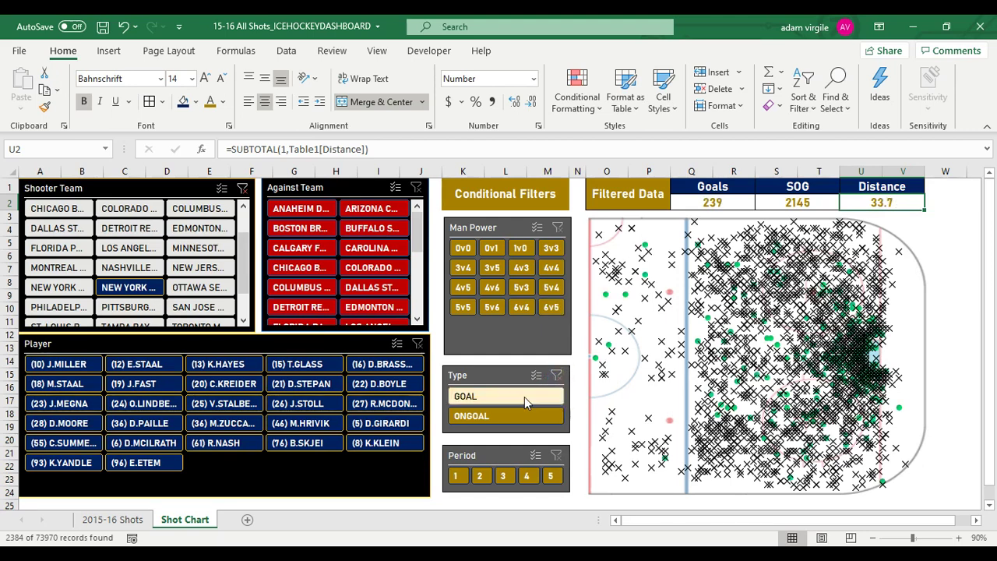
- Show only third-period goals, trying periods 1 and 2 first
{"action": "left_click", "coordinate": [525, 398]}
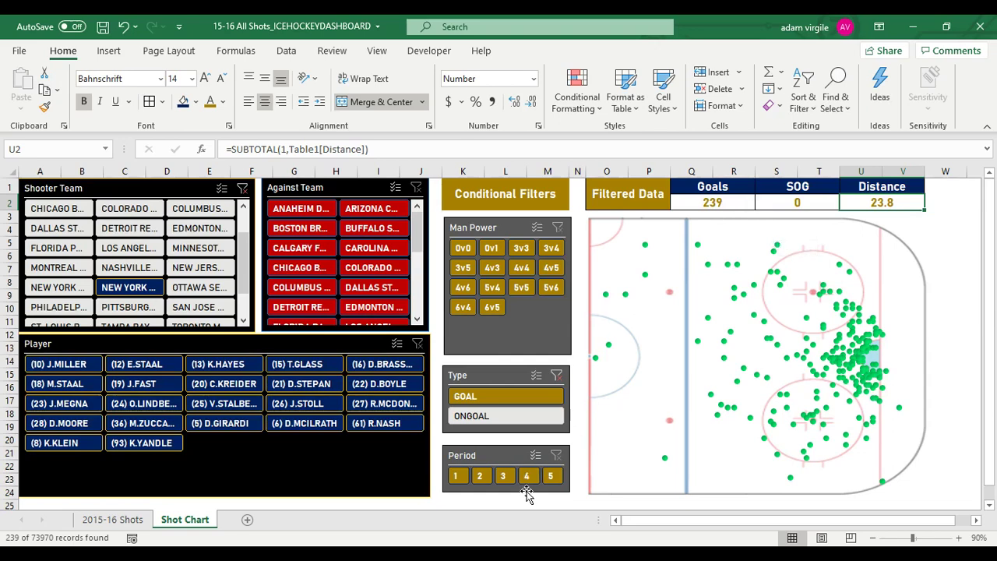
{"action": "left_click", "coordinate": [458, 477]}
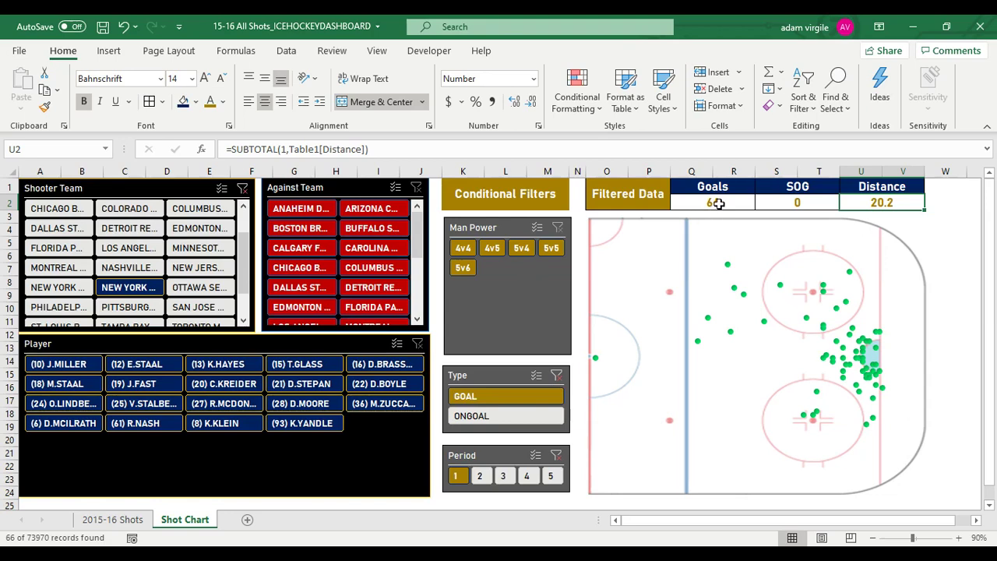
{"action": "left_click", "coordinate": [480, 476]}
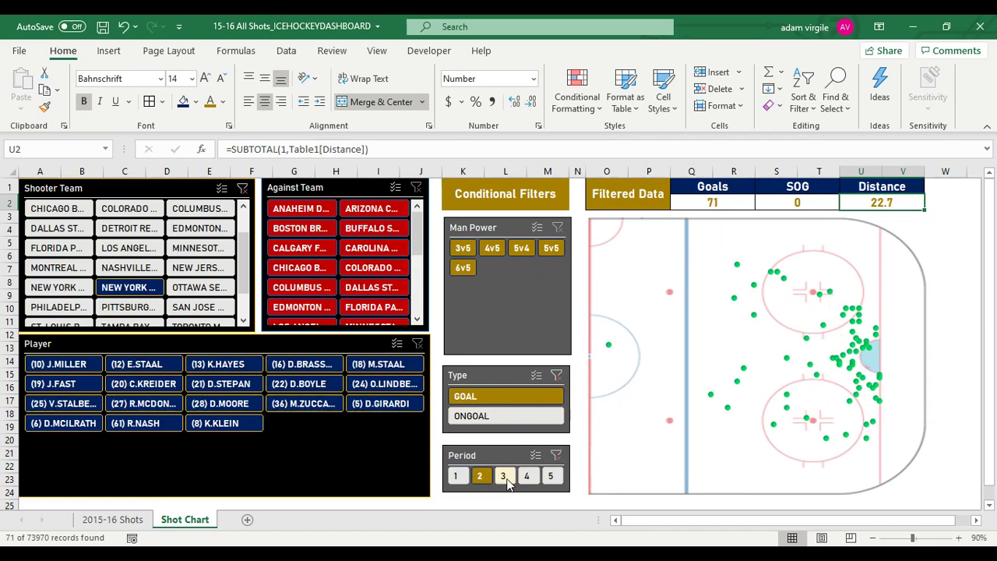
{"action": "left_click", "coordinate": [504, 476]}
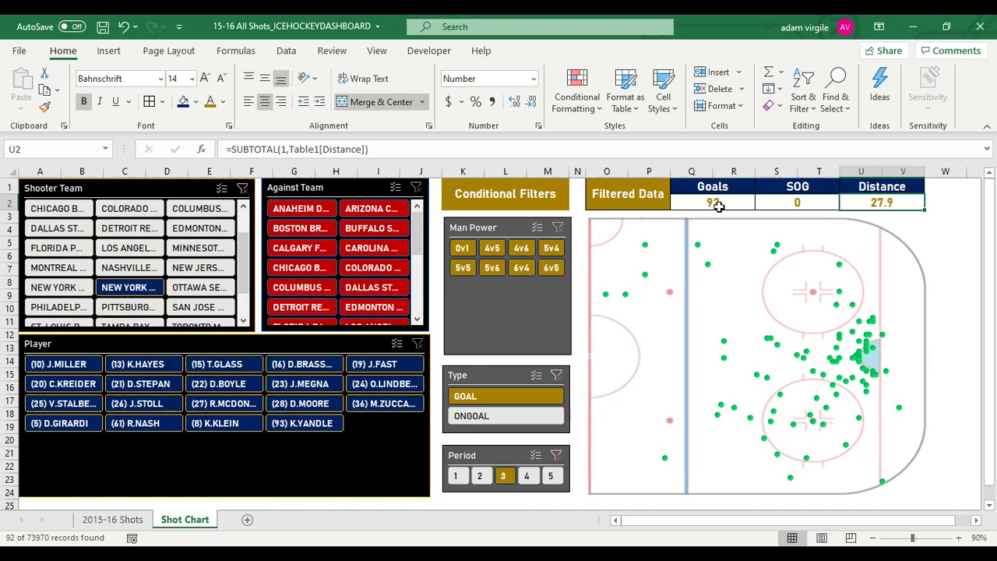
- Limit to 5v4 play, include shots on goal again, and clear the Period filter
{"action": "left_click", "coordinate": [465, 274]}
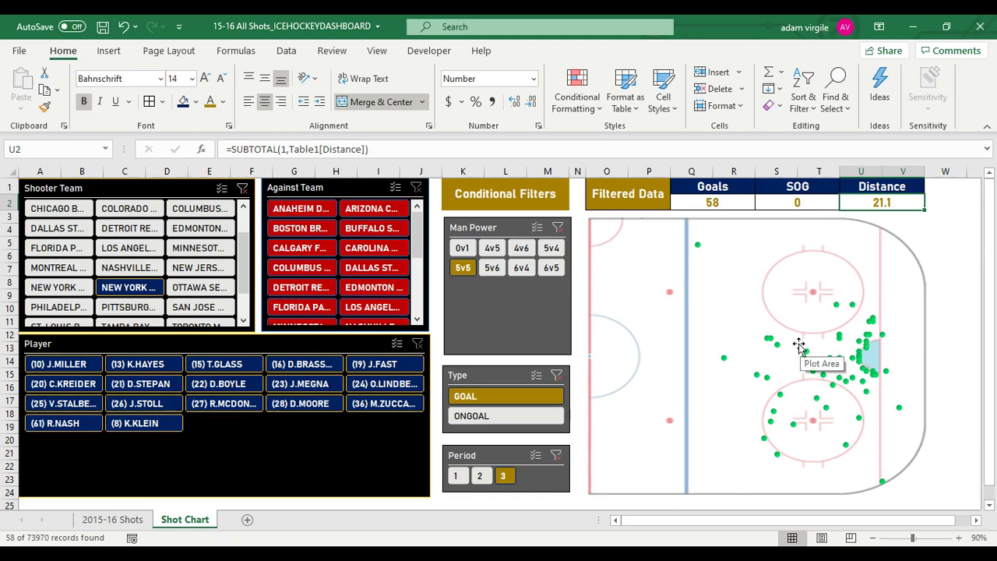
{"action": "left_click", "coordinate": [553, 249]}
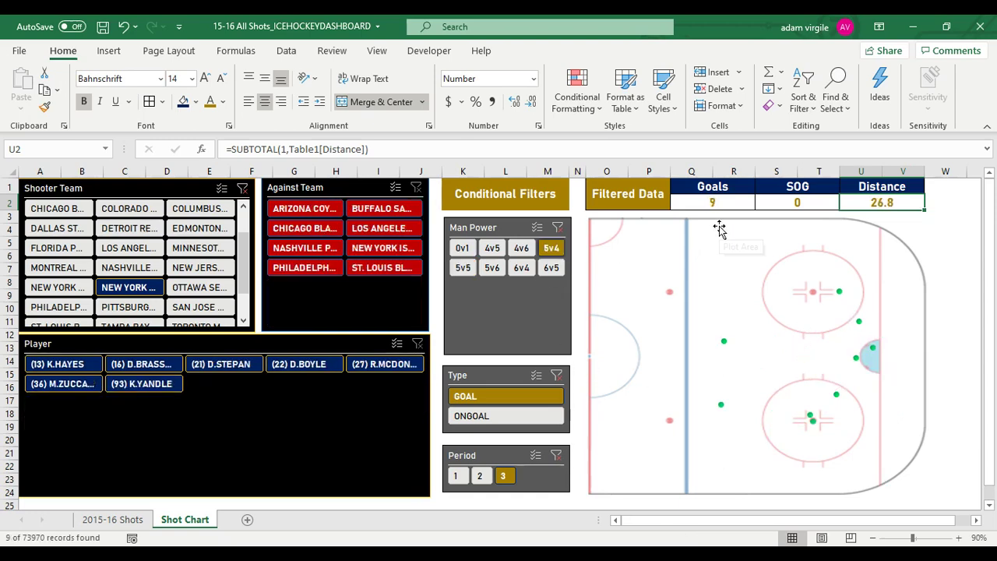
{"action": "left_click", "coordinate": [500, 257]}
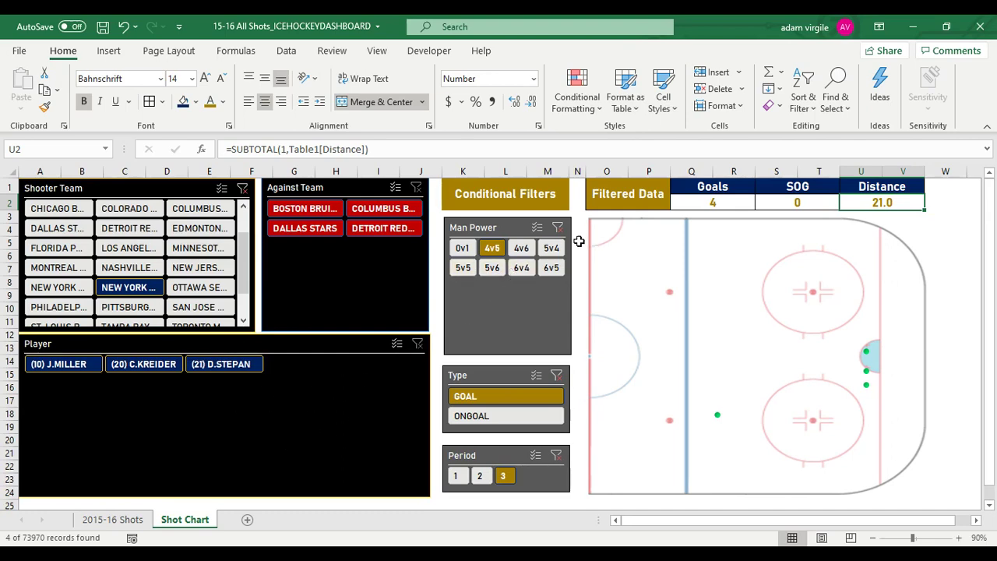
{"action": "left_click", "coordinate": [552, 248]}
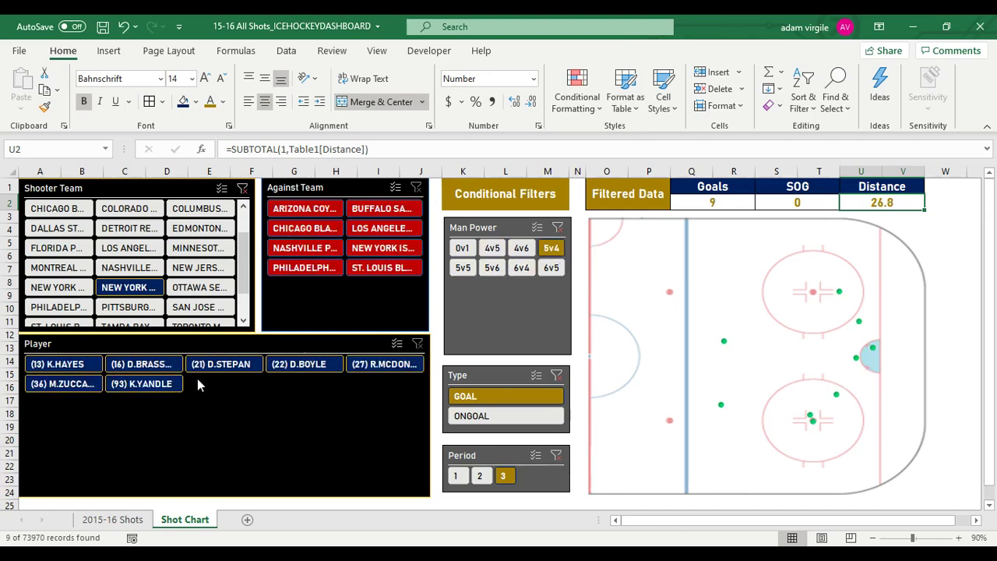
{"action": "left_click", "coordinate": [556, 375]}
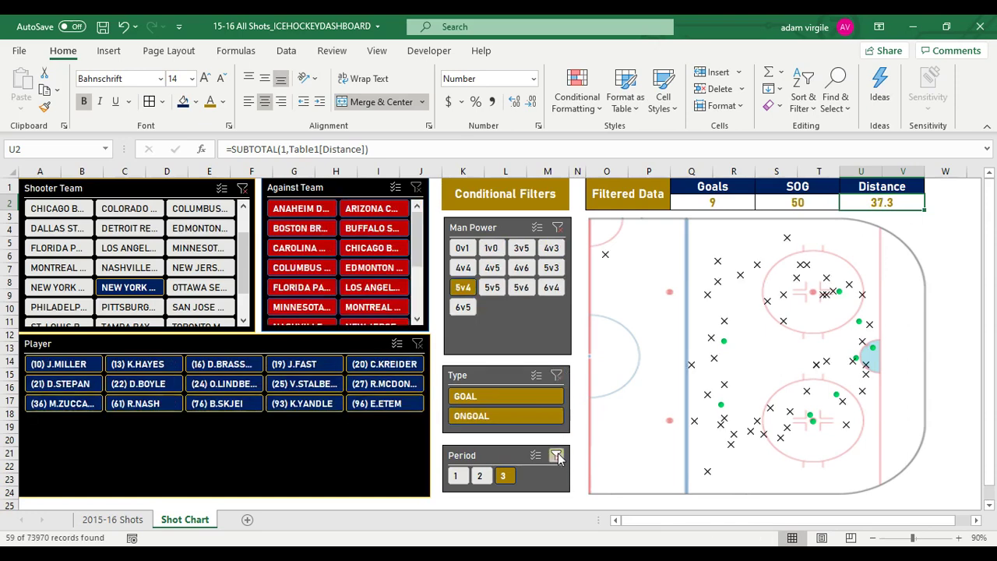
{"action": "left_click", "coordinate": [556, 456]}
- Clear the Man Power filter, then filter to New York player #36's shots against the Calgary Flames
{"action": "left_click", "coordinate": [558, 227]}
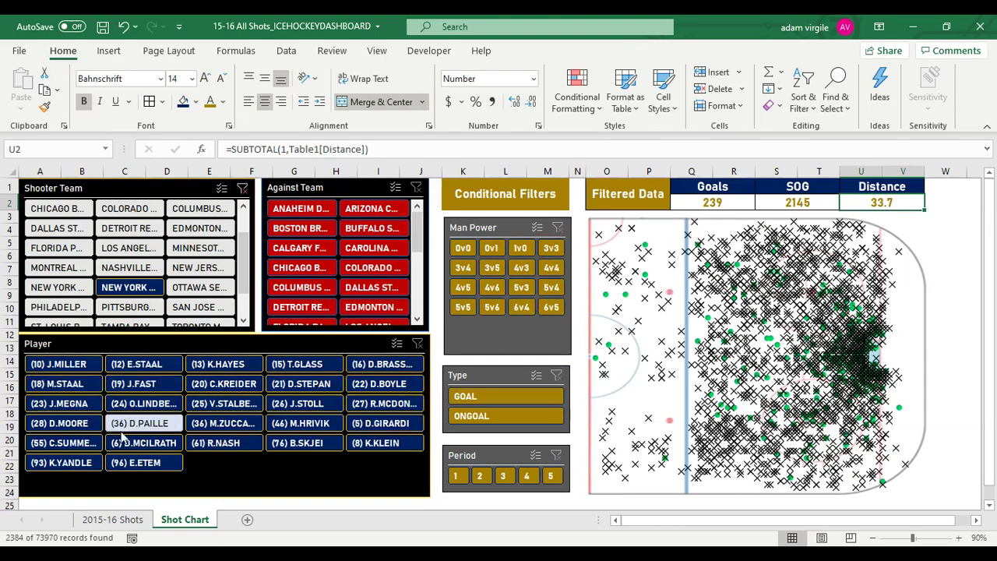
{"action": "left_click", "coordinate": [236, 427]}
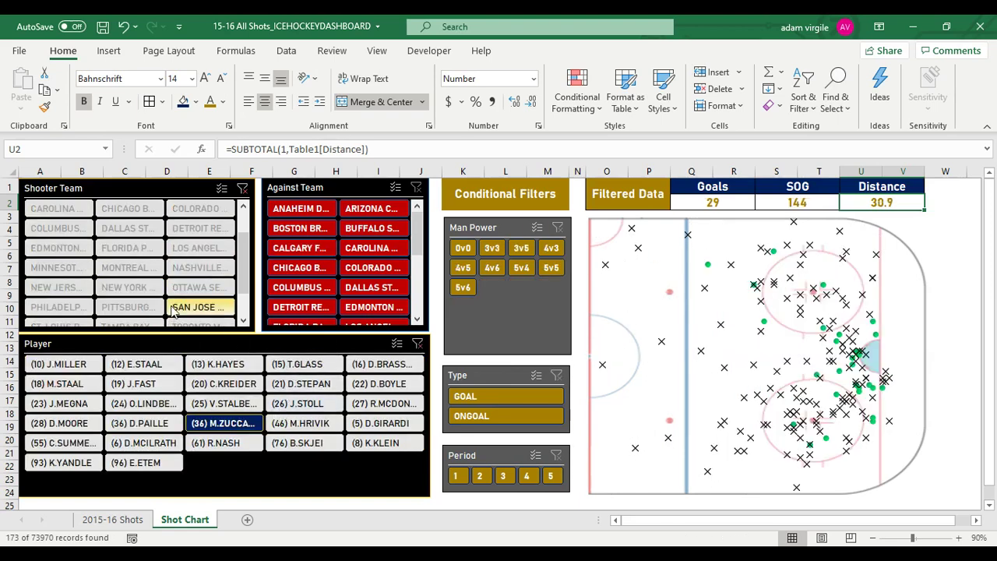
{"action": "scroll", "coordinate": [244, 269], "scroll_direction": "up", "scroll_amount": 2}
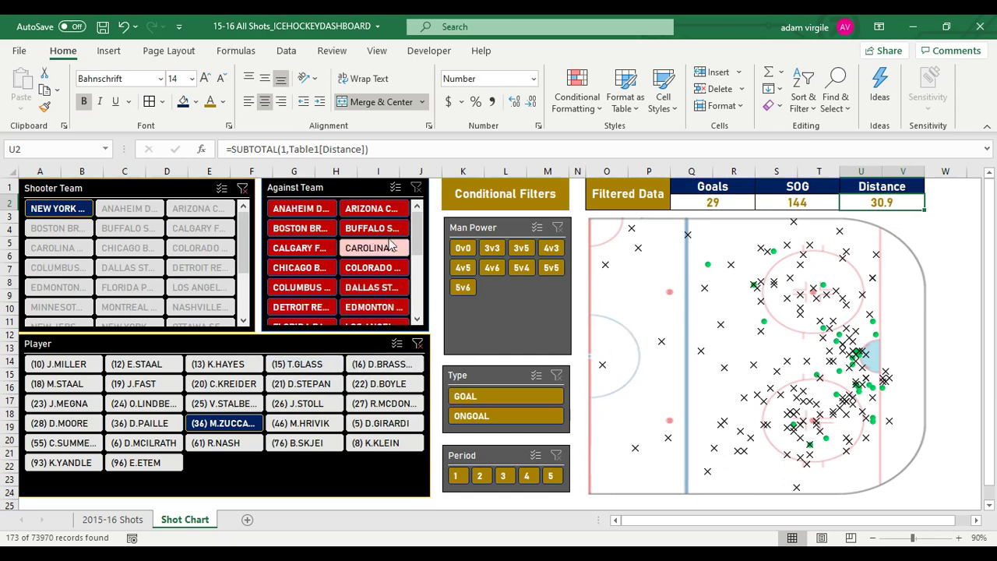
{"action": "left_click", "coordinate": [309, 247]}
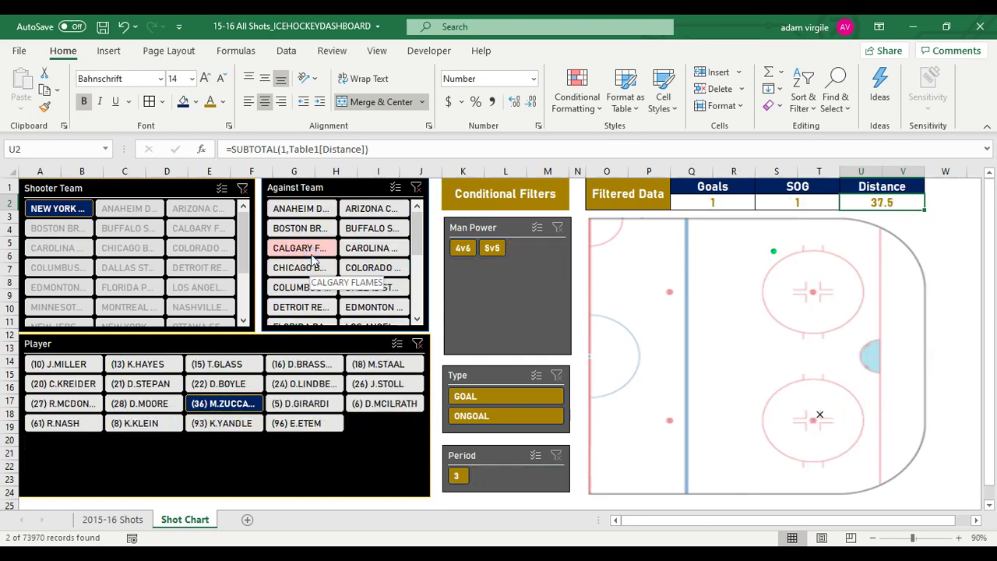
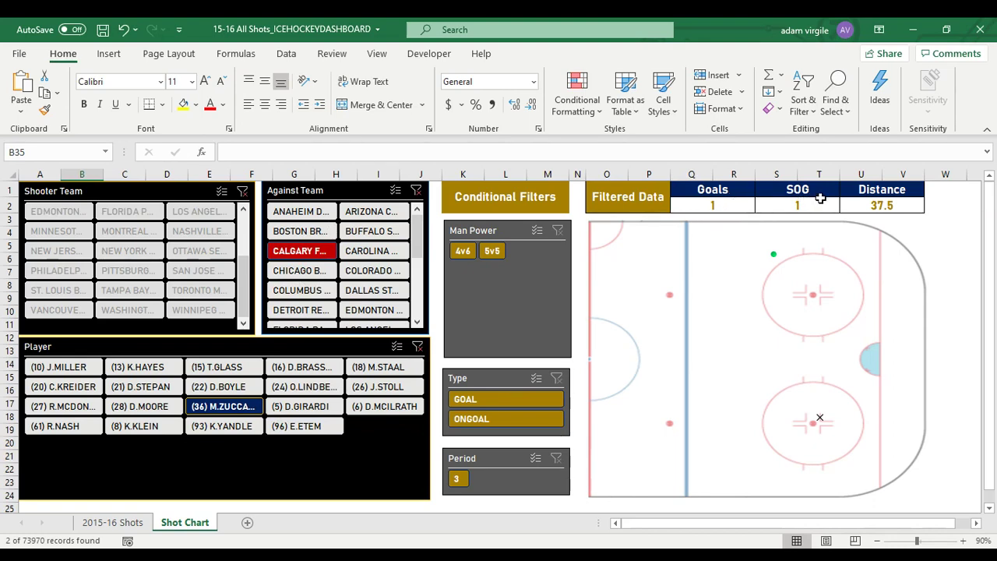
- Change the S2 SOG formula to =SUBTOTAL(2,Table1[SOG X])+Q2 so goals are included
{"action": "left_click", "coordinate": [778, 207]}
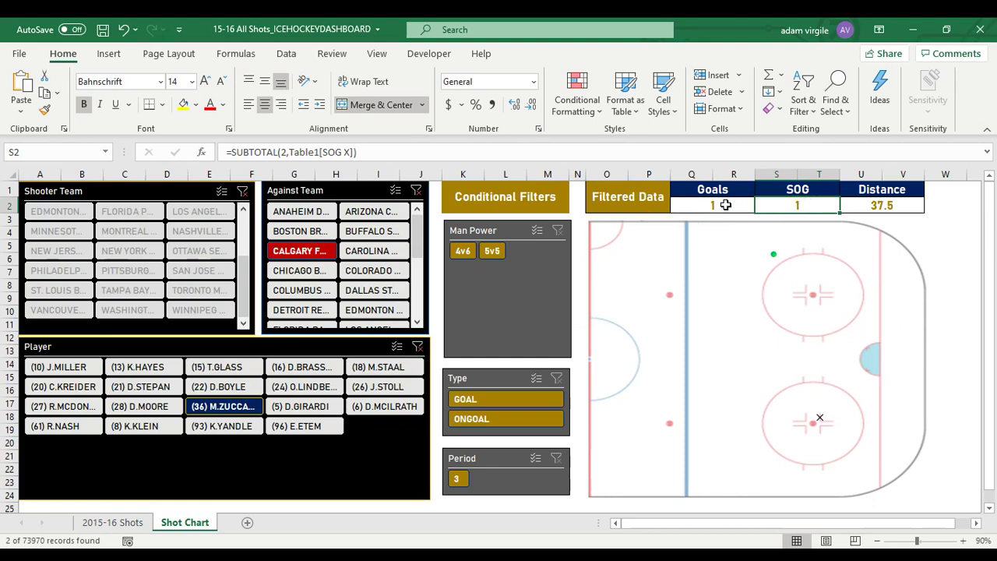
{"action": "left_click", "coordinate": [519, 151]}
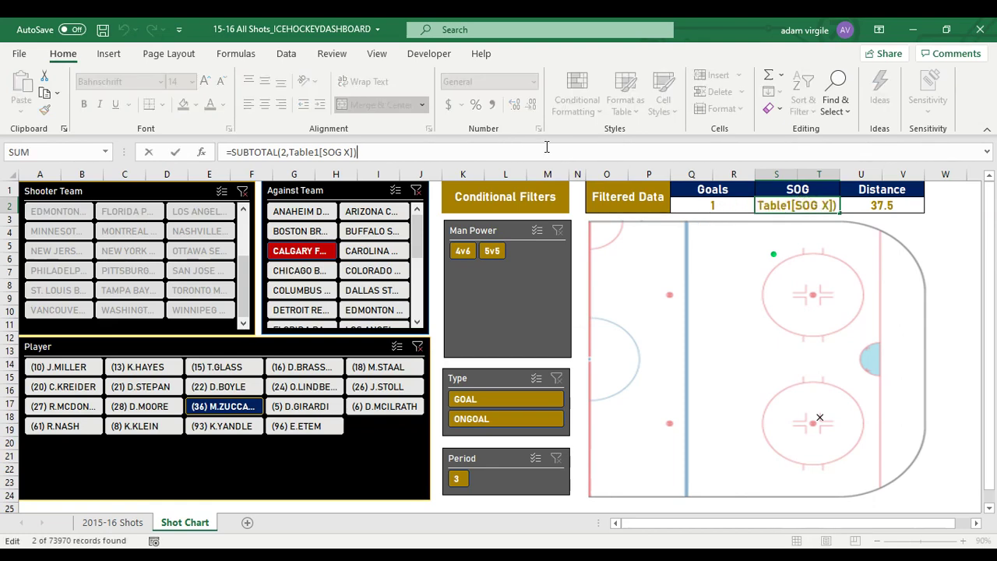
{"action": "type", "text": "+"}
{"action": "left_click", "coordinate": [703, 208]}
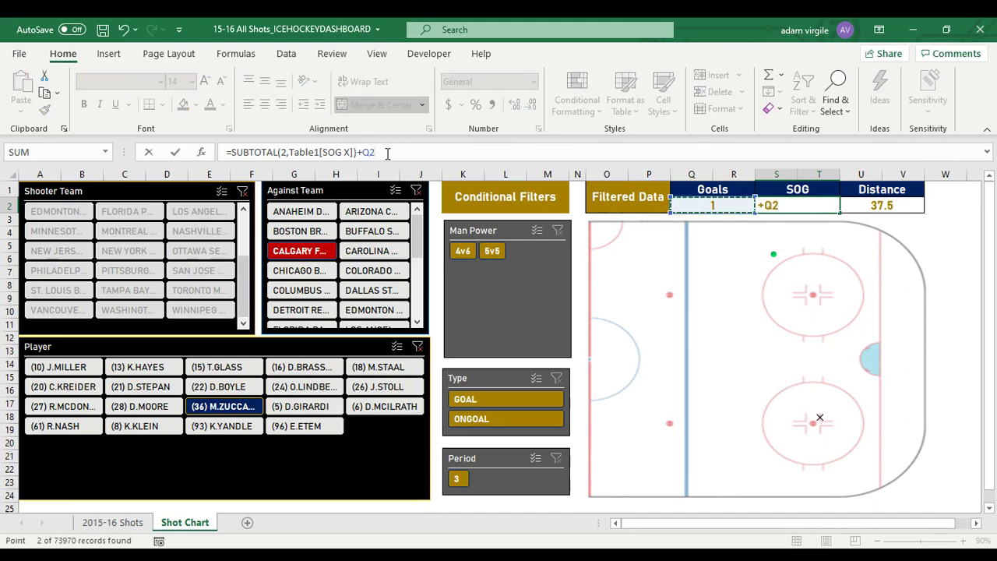
{"action": "key", "text": "Return"}
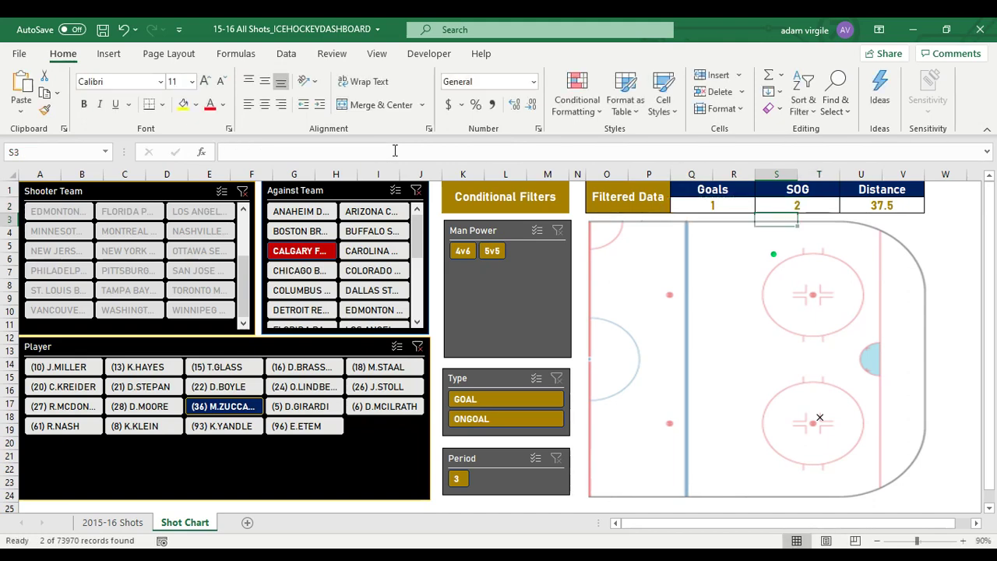
{"action": "left_click", "coordinate": [939, 237]}
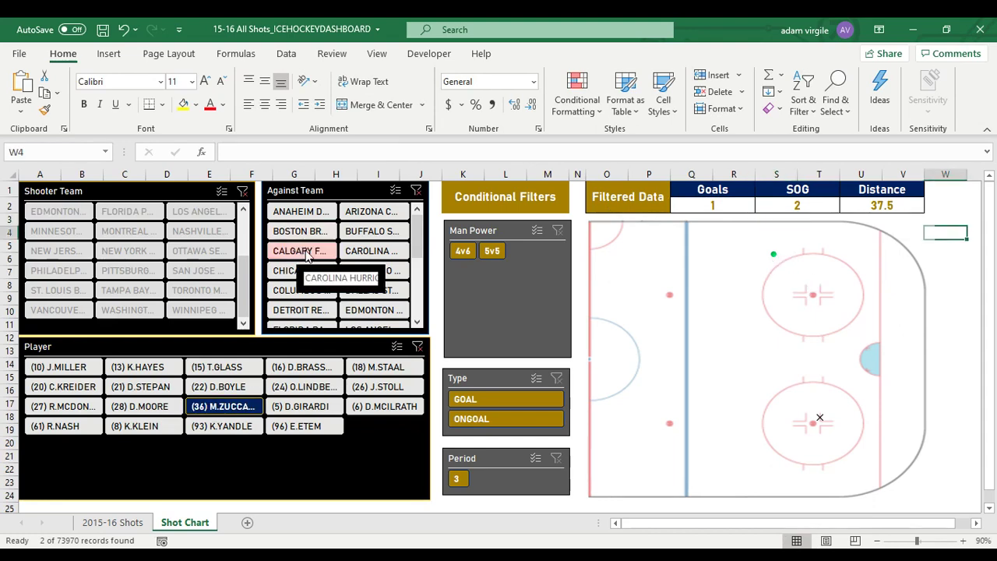
- Shorten the Man Power slicer and move the Type slicer up beneath it, slightly wider
{"action": "left_click", "coordinate": [548, 415]}
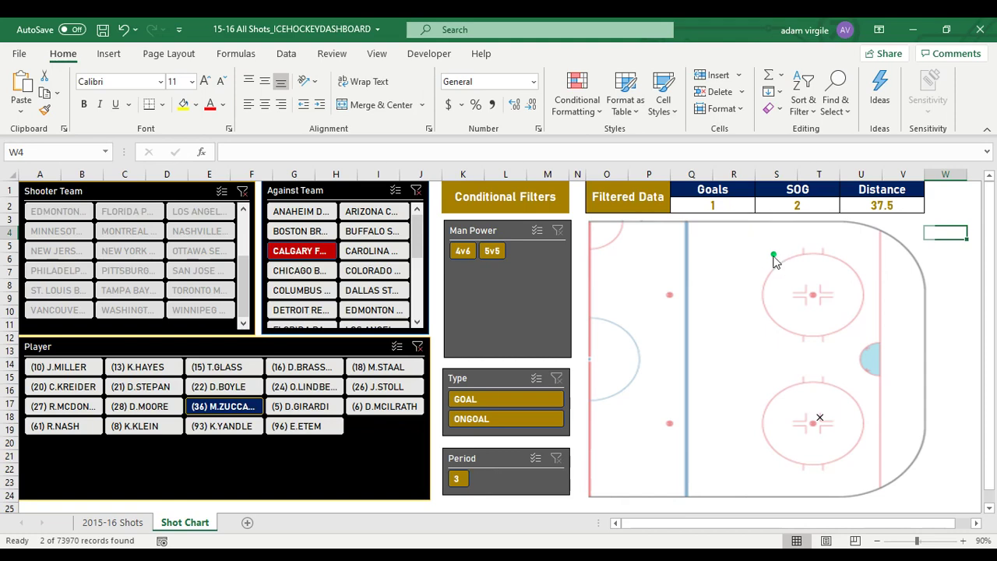
{"action": "mouse_move", "coordinate": [777, 259]}
{"action": "left_click", "coordinate": [549, 288]}
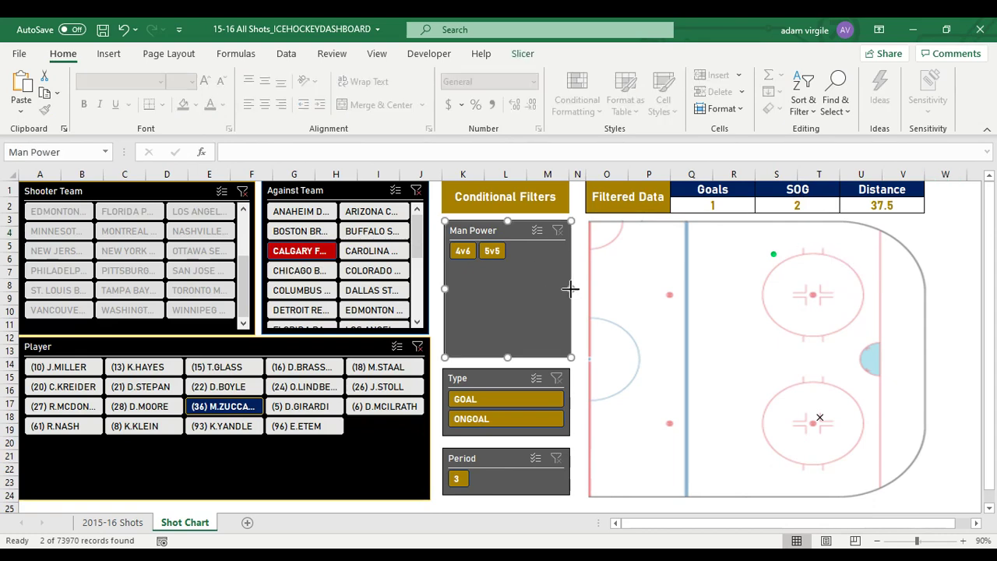
{"action": "left_click_drag", "start_coordinate": [540, 284], "coordinate": [537, 281]}
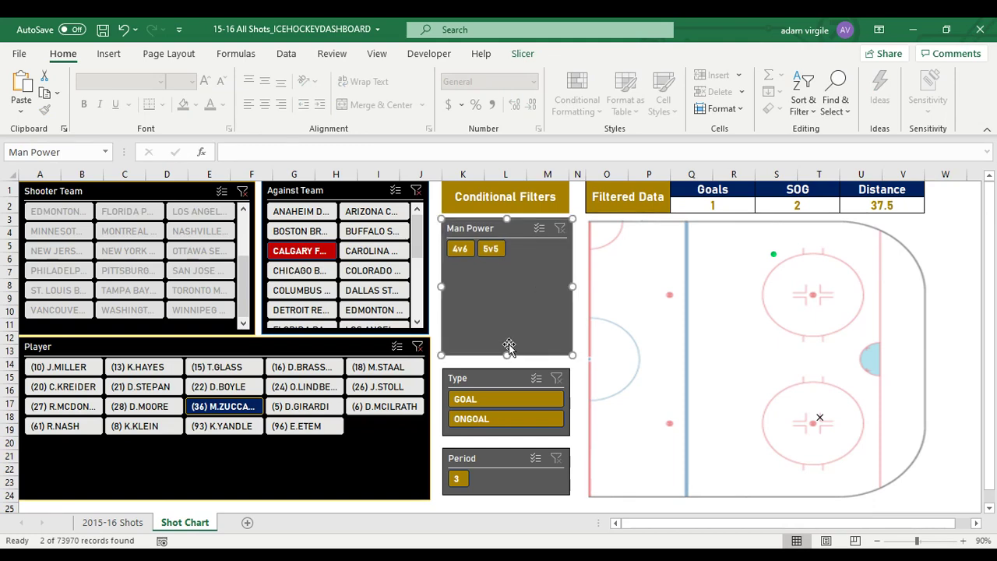
{"action": "left_click_drag", "start_coordinate": [506, 355], "coordinate": [506, 344]}
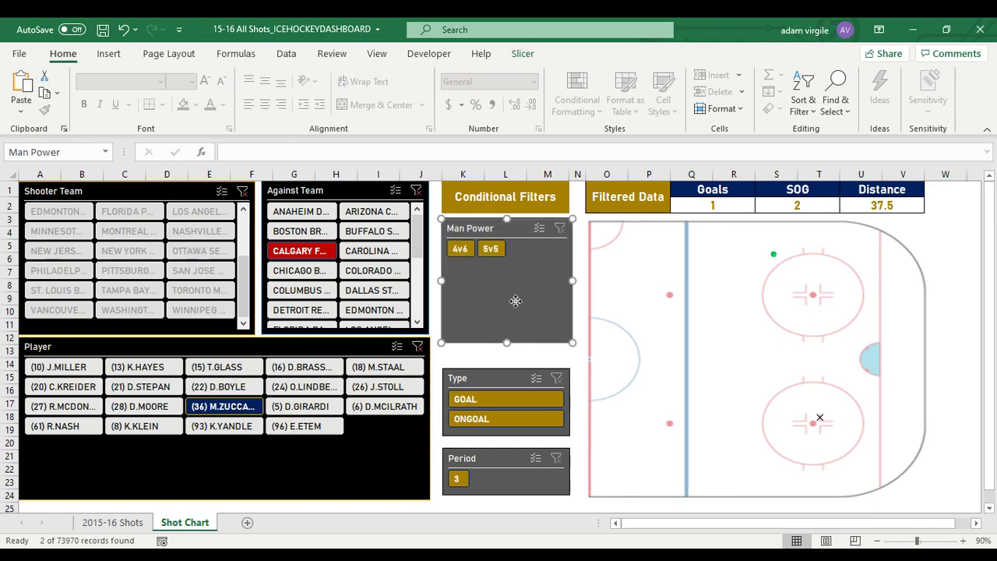
{"action": "left_click_drag", "start_coordinate": [504, 376], "coordinate": [502, 353]}
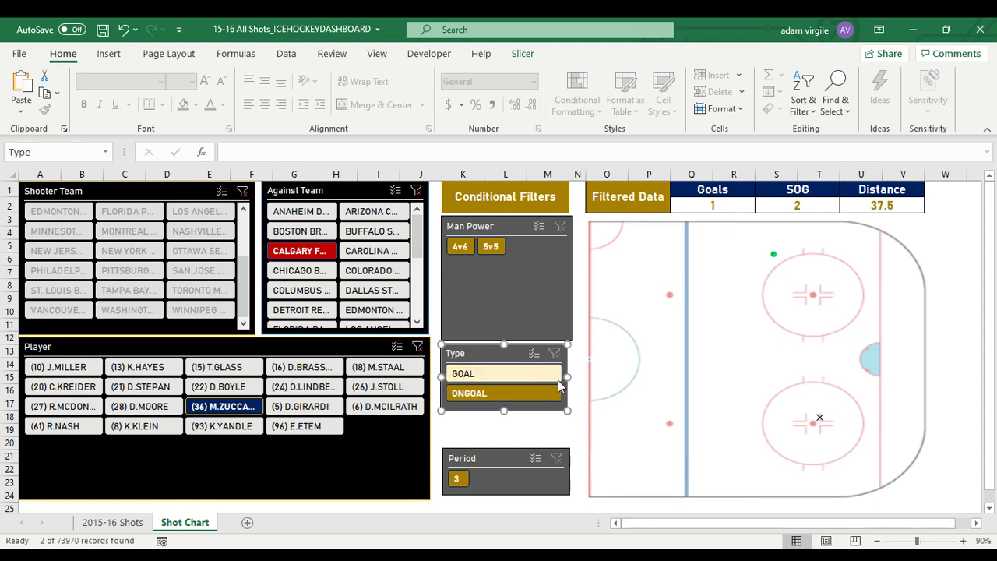
{"action": "left_click_drag", "start_coordinate": [567, 376], "coordinate": [571, 376]}
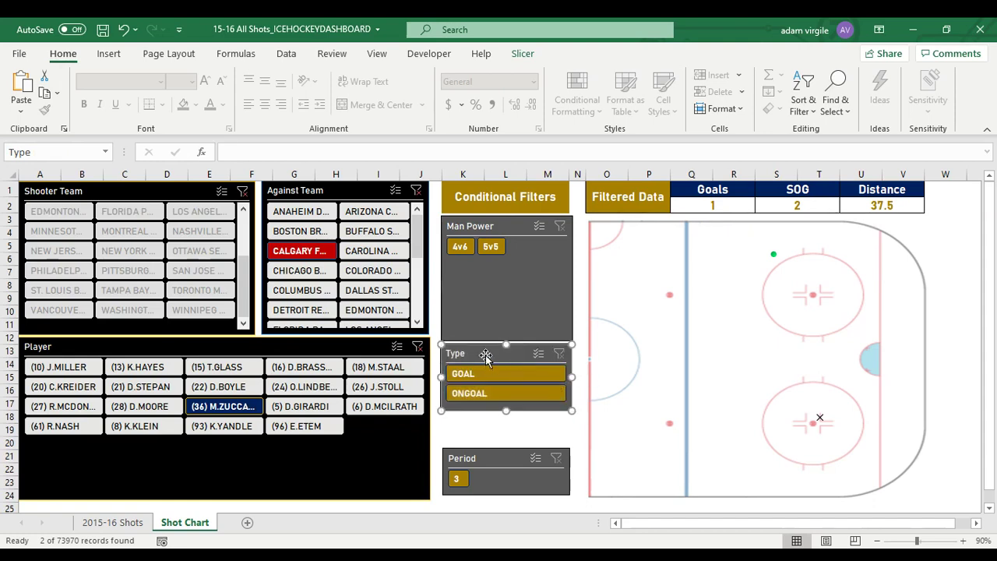
- Lay out the Type slicer's GOAL and ONGOAL in 2 columns and shorten it
{"action": "left_click", "coordinate": [524, 56]}
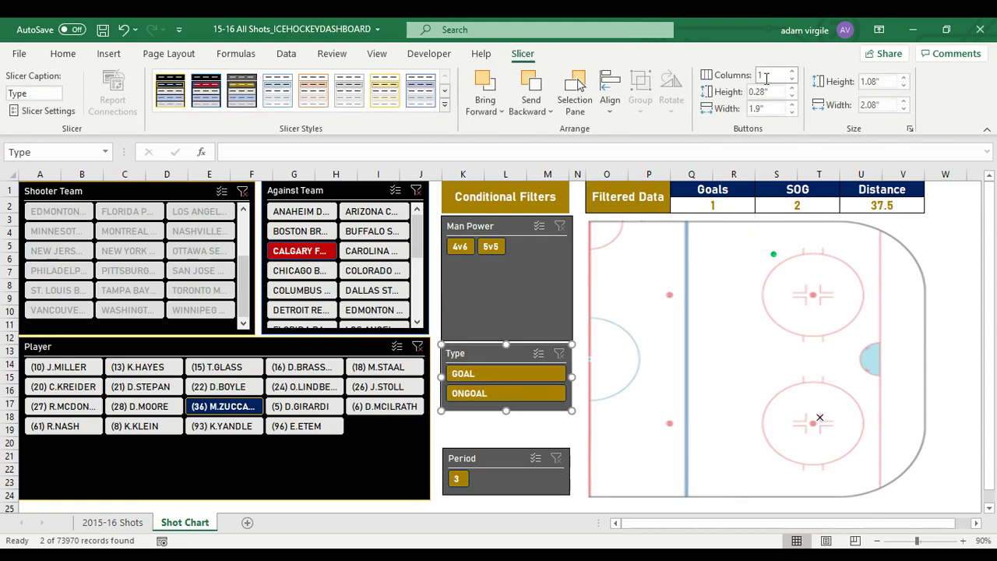
{"action": "key", "text": "Return"}
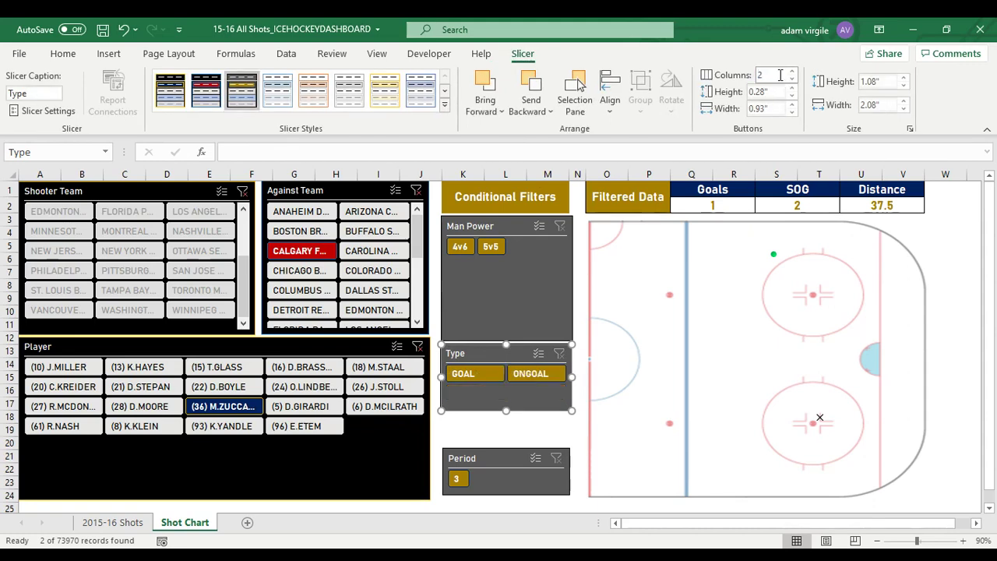
{"action": "left_click_drag", "start_coordinate": [505, 395], "coordinate": [506, 389]}
- Move the Period slicer up beneath Type and widen it to match the others
{"action": "left_click_drag", "start_coordinate": [507, 455], "coordinate": [508, 403]}
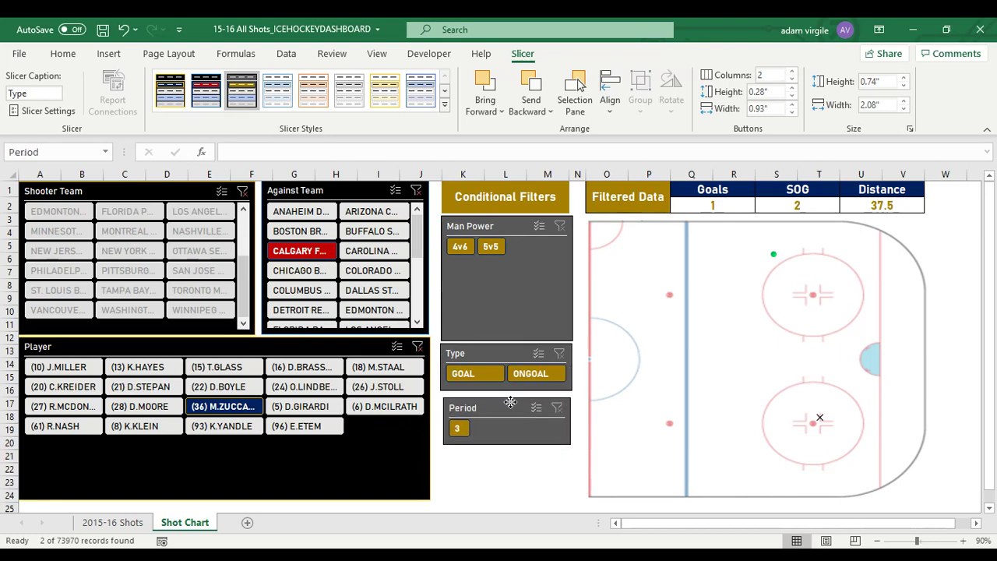
{"action": "left_click_drag", "start_coordinate": [565, 422], "coordinate": [569, 421]}
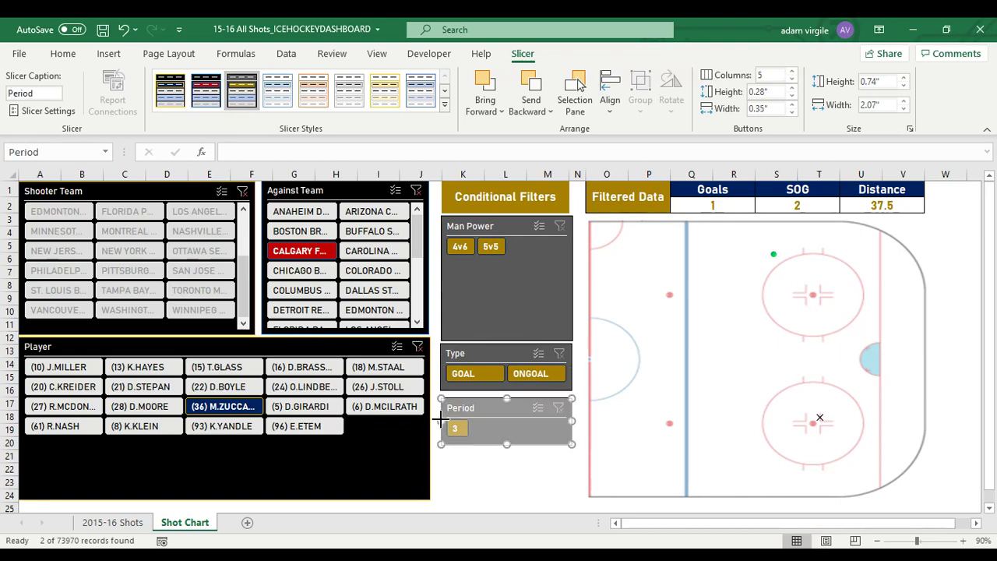
{"action": "left_click_drag", "start_coordinate": [463, 401], "coordinate": [460, 399]}
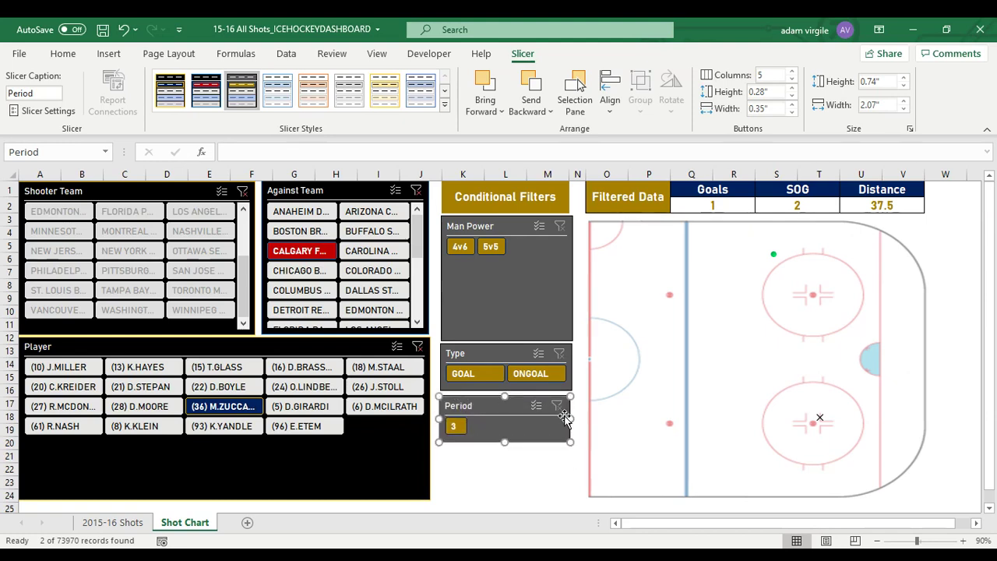
{"action": "left_click_drag", "start_coordinate": [573, 415], "coordinate": [576, 415]}
{"action": "left_click", "coordinate": [571, 379]}
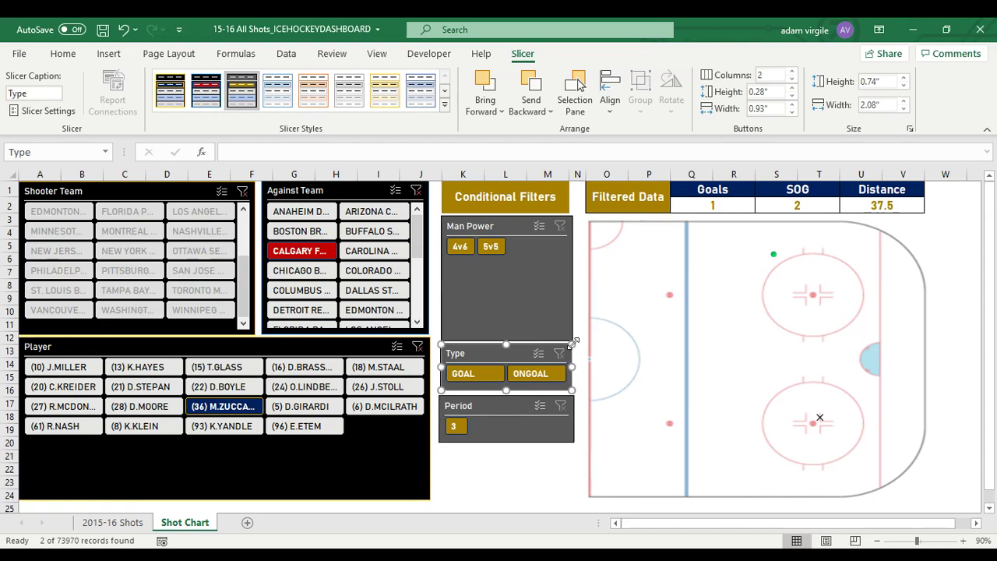
{"action": "left_click", "coordinate": [590, 278]}
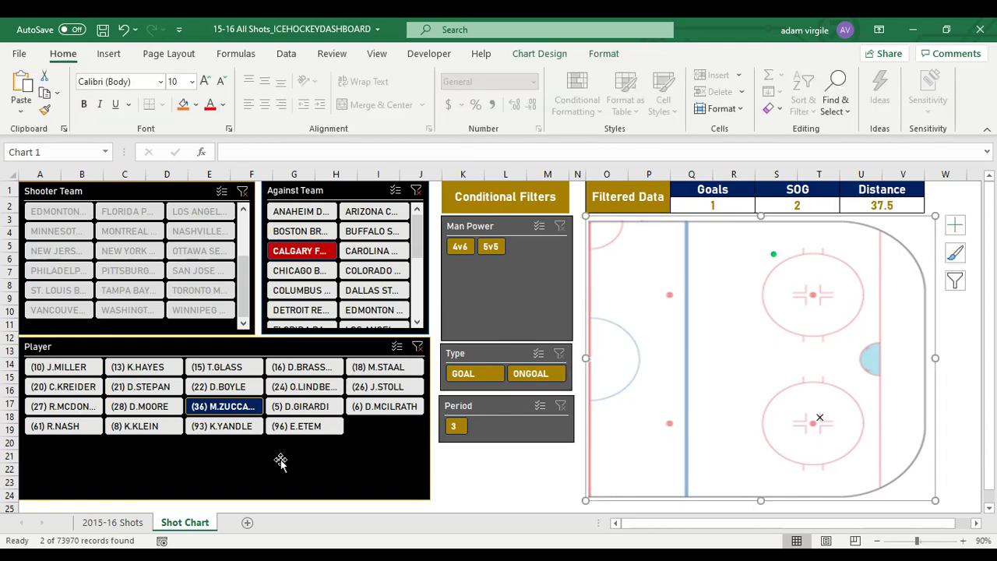
- Insert an EN slicer for the table on the 2015-16 Shots sheet
{"action": "left_click", "coordinate": [109, 523]}
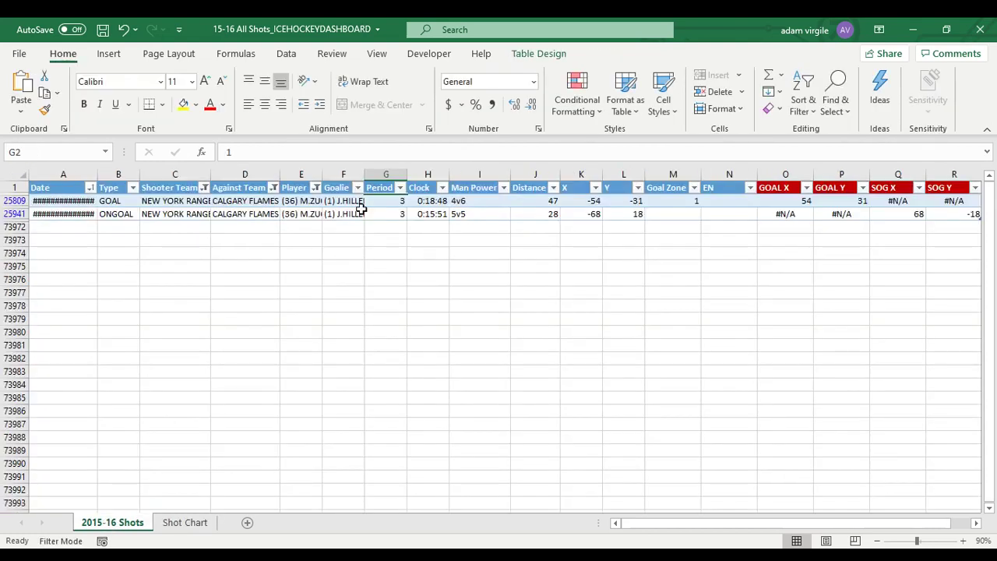
{"action": "left_click", "coordinate": [335, 201]}
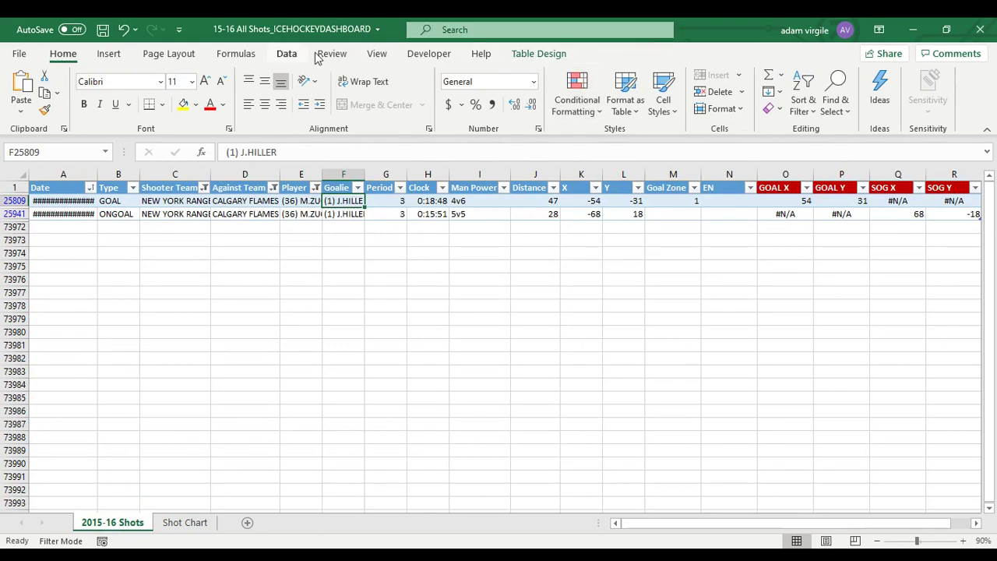
{"action": "left_click", "coordinate": [106, 57]}
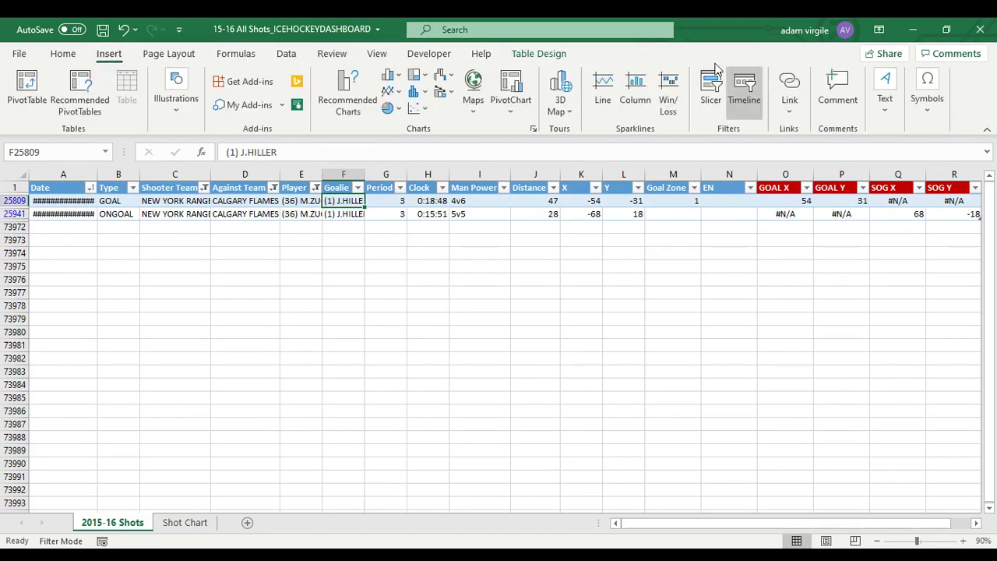
{"action": "left_click", "coordinate": [715, 108]}
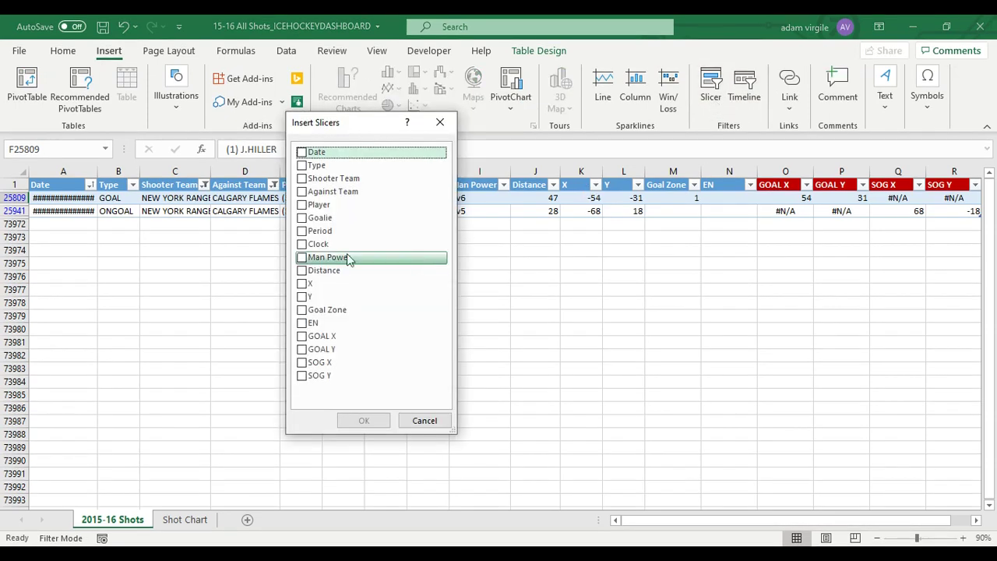
{"action": "left_click", "coordinate": [302, 322]}
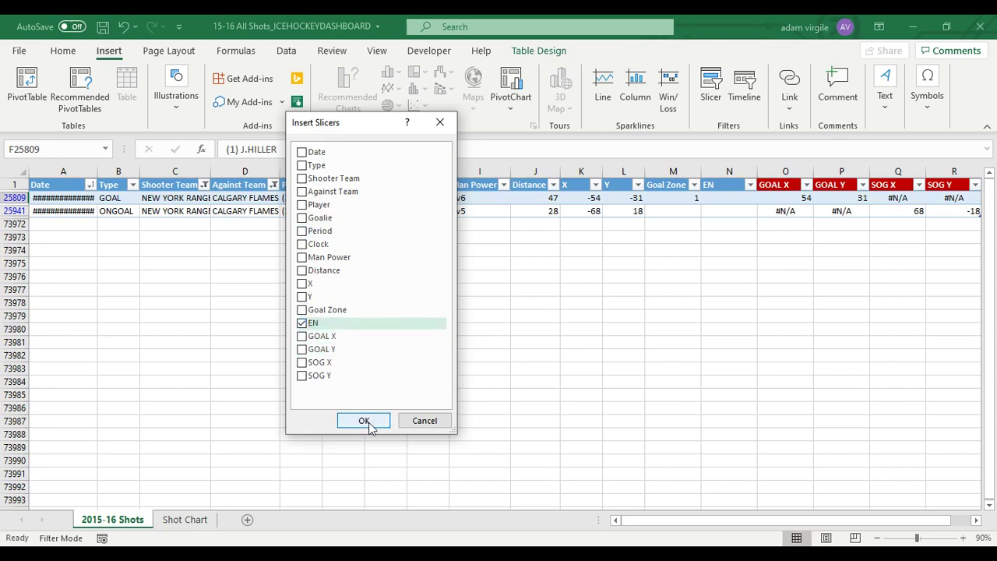
{"action": "left_click", "coordinate": [367, 422]}
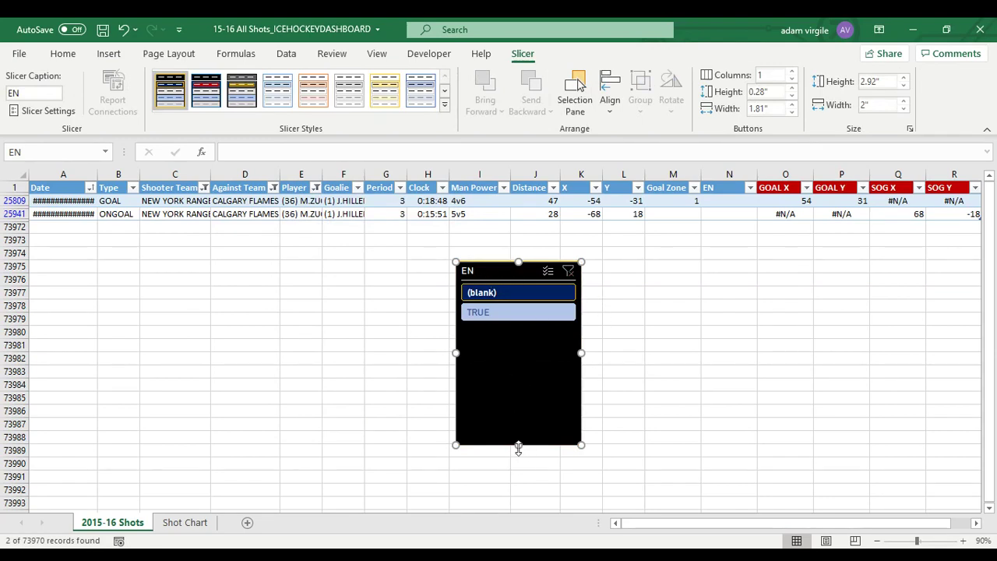
- Shorten the EN slicer and cut it from the data sheet
{"action": "left_click_drag", "start_coordinate": [536, 328], "coordinate": [536, 327]}
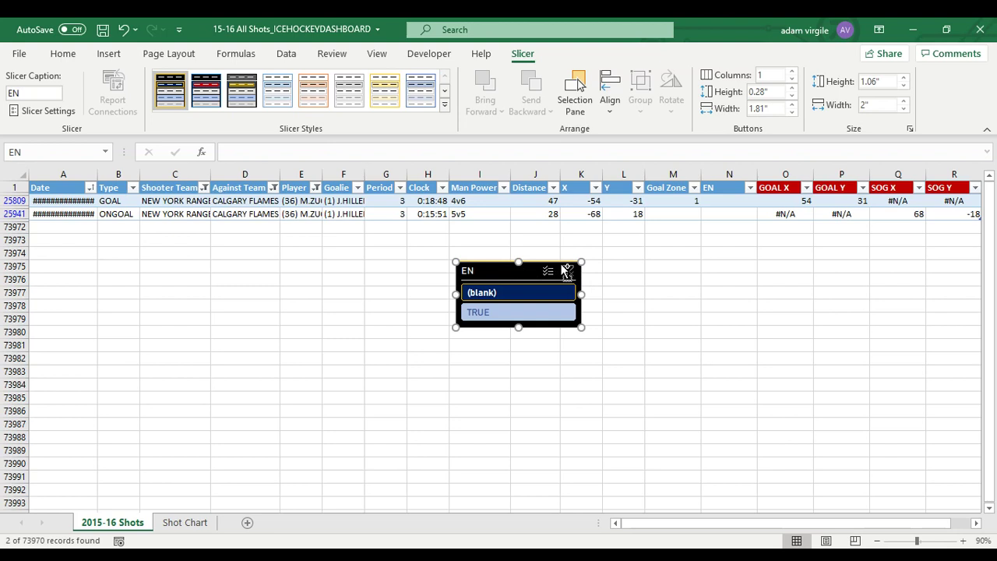
{"action": "left_click", "coordinate": [566, 269]}
{"action": "key", "text": "Delete"}
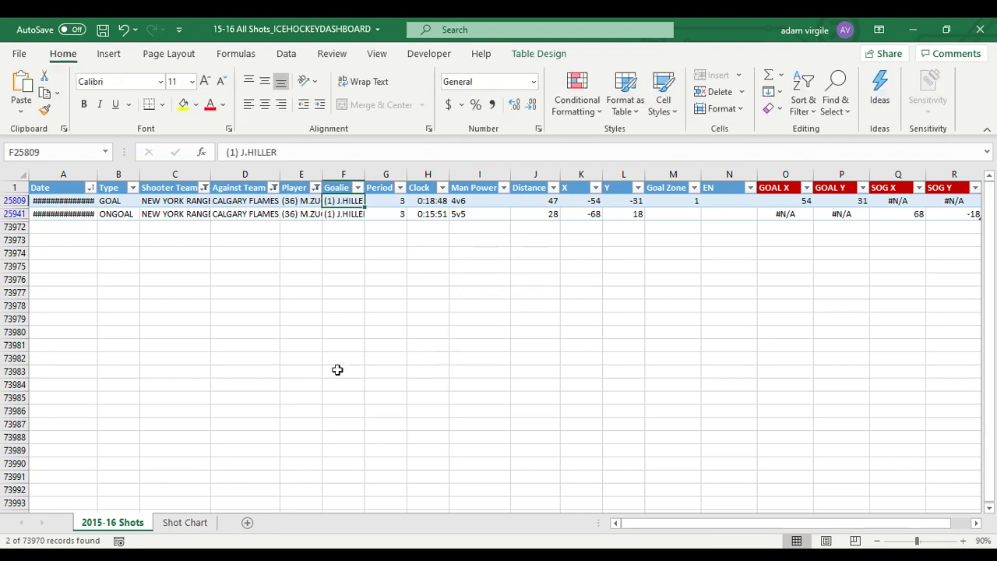
- Paste the EN slicer at K21 on the Shot Chart sheet below Period and widen it
{"action": "left_click", "coordinate": [190, 530]}
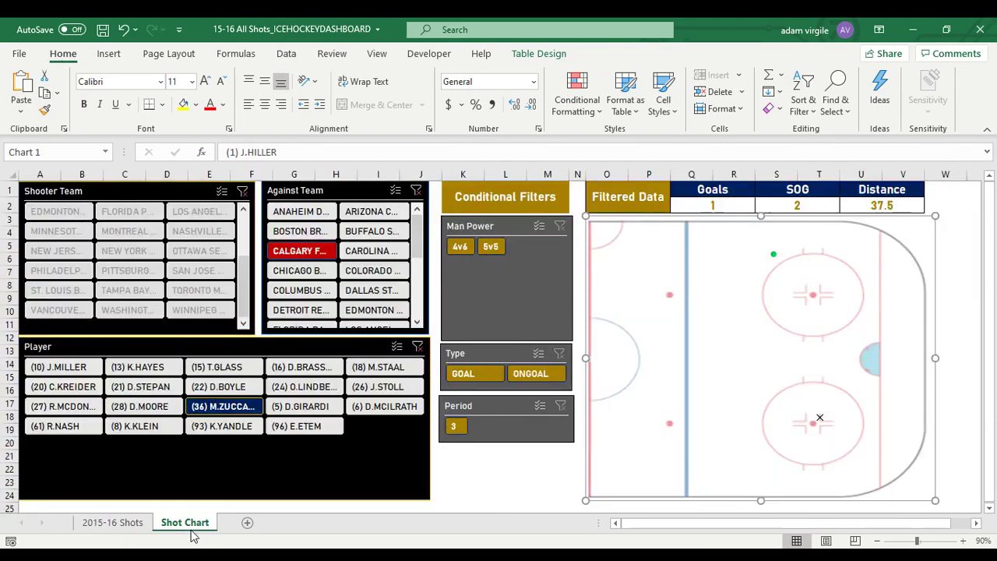
{"action": "left_click", "coordinate": [479, 457]}
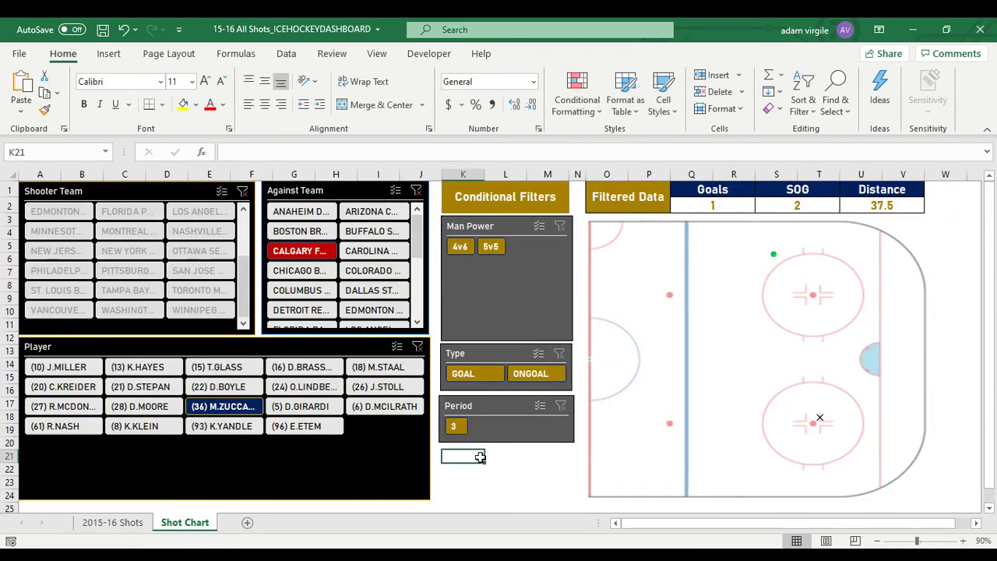
{"action": "key", "text": "ctrl+v"}
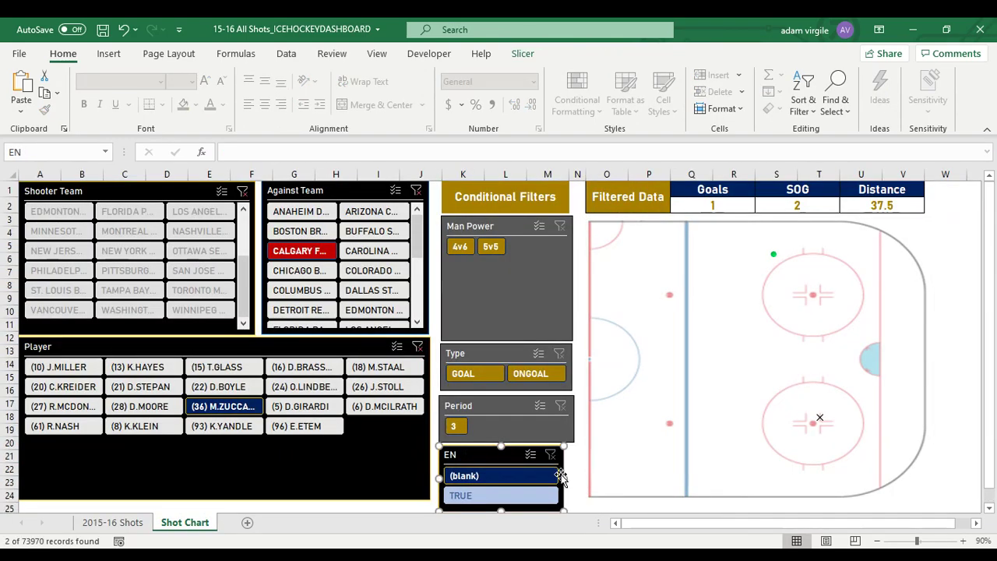
{"action": "left_click_drag", "start_coordinate": [565, 479], "coordinate": [577, 477]}
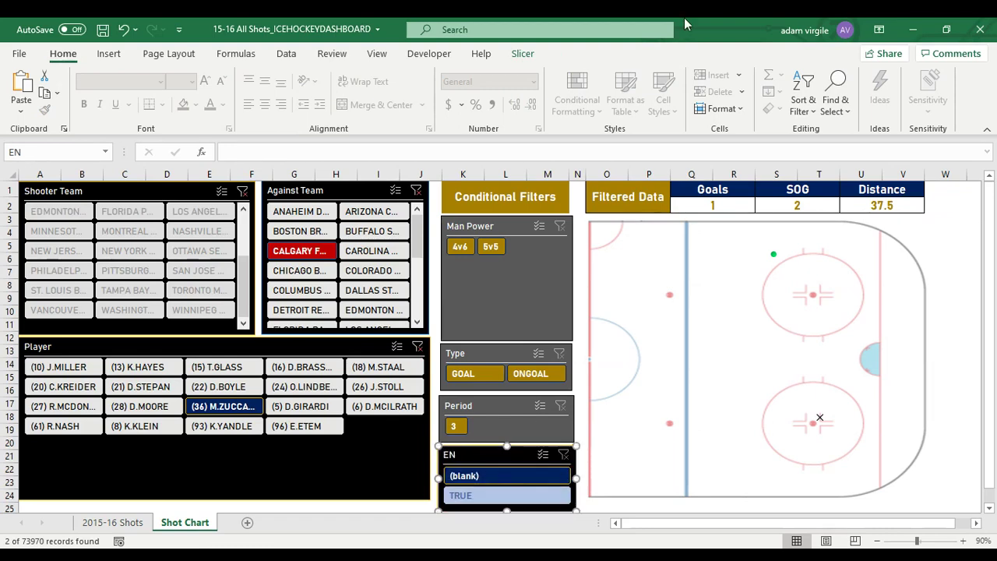
- Set the EN slicer to 2 columns and reduce its height
{"action": "left_click", "coordinate": [522, 53]}
{"action": "left_click", "coordinate": [770, 74]}
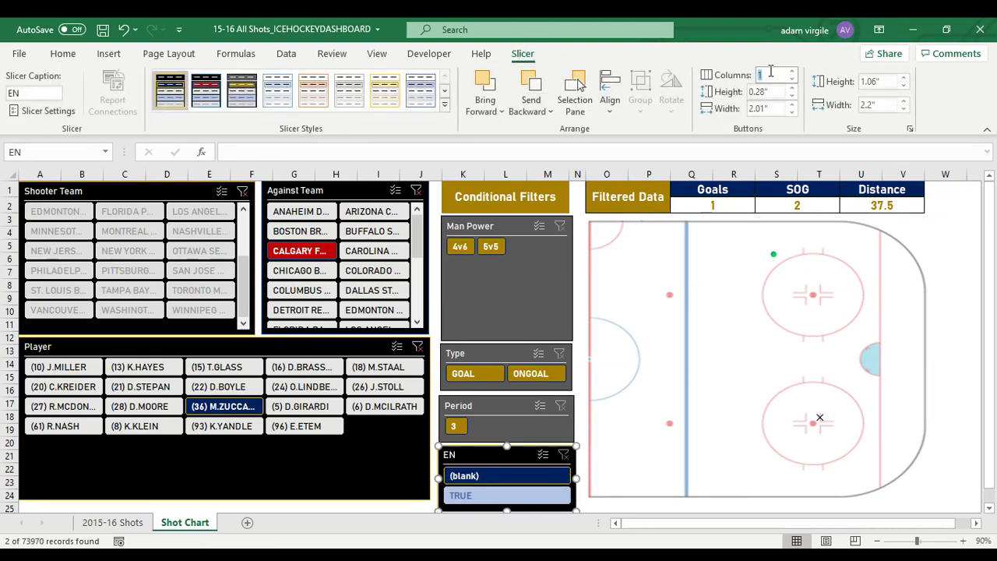
{"action": "key", "text": "Return"}
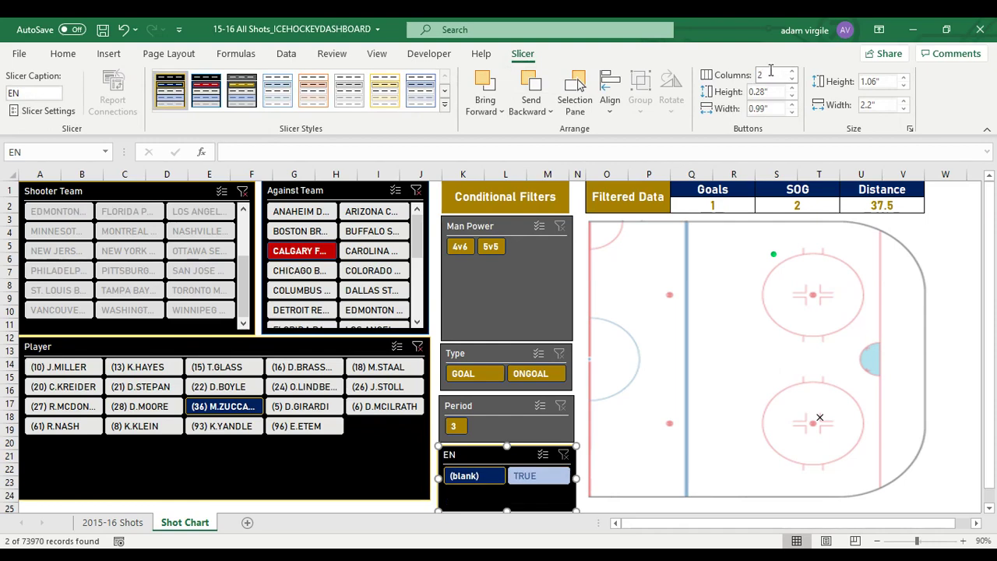
{"action": "left_click_drag", "start_coordinate": [507, 506], "coordinate": [507, 484]}
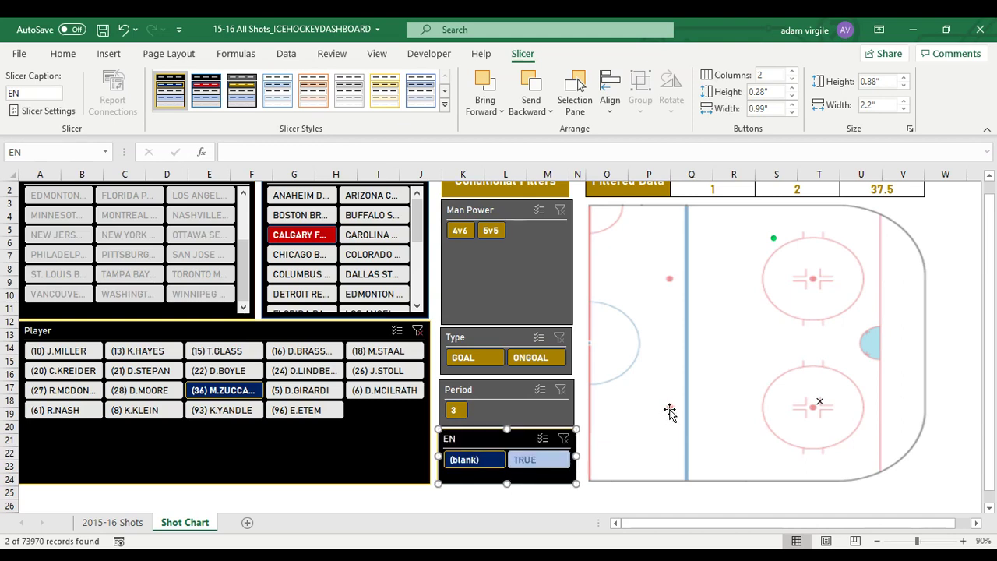
- Apply the grey slicer style to EN and slightly widen the Type slicer
{"action": "left_click", "coordinate": [247, 95]}
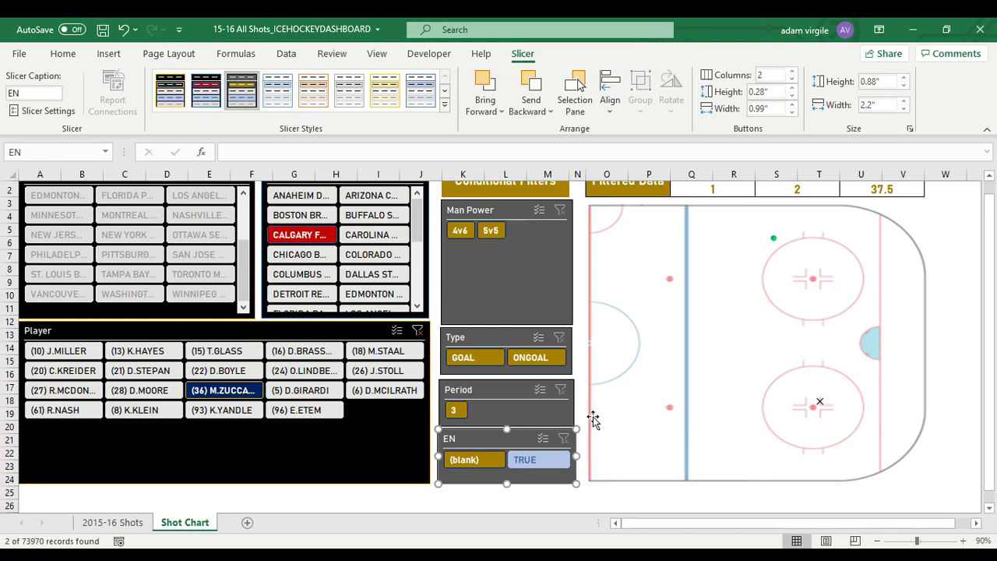
{"action": "left_click", "coordinate": [556, 381]}
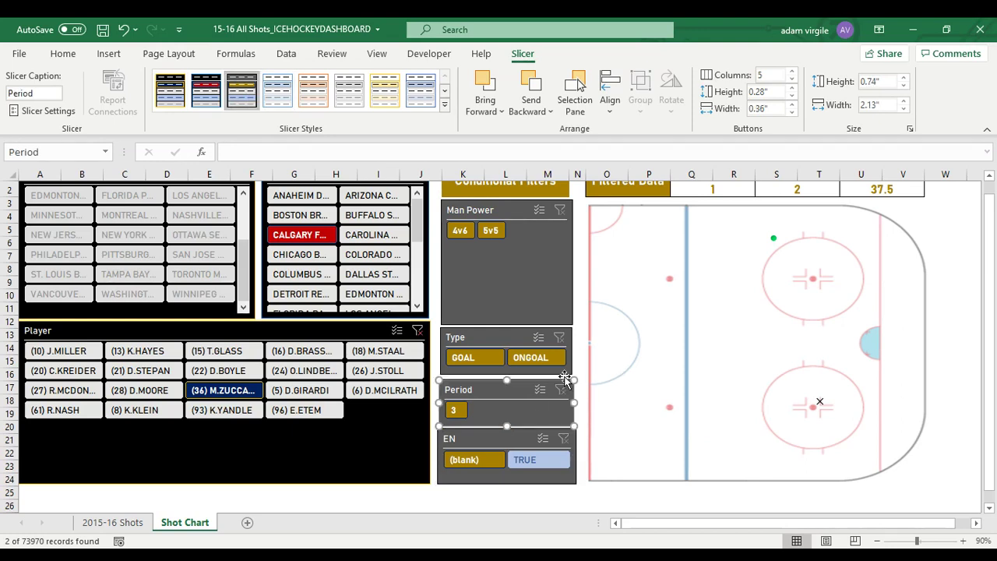
{"action": "left_click", "coordinate": [610, 325]}
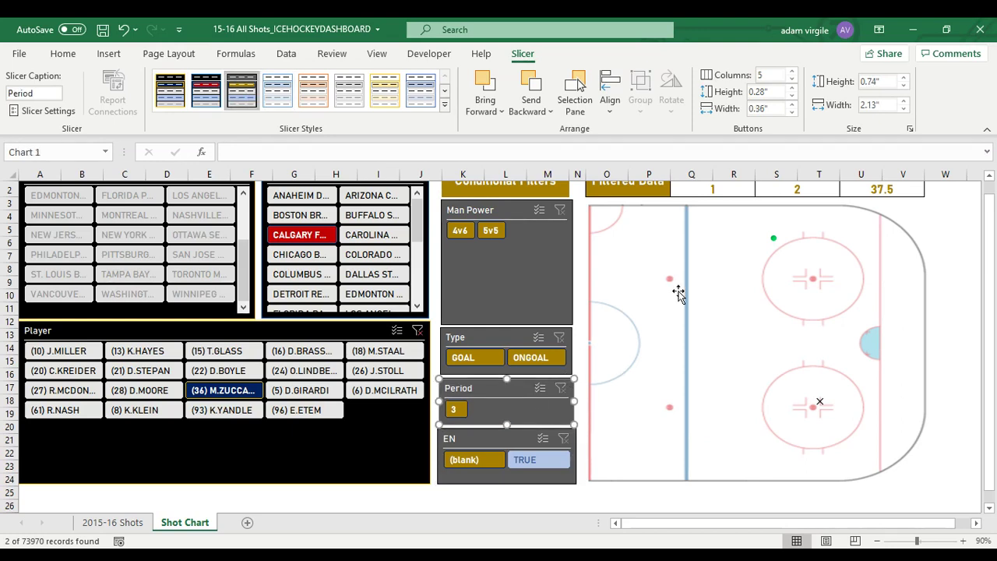
{"action": "left_click", "coordinate": [453, 337]}
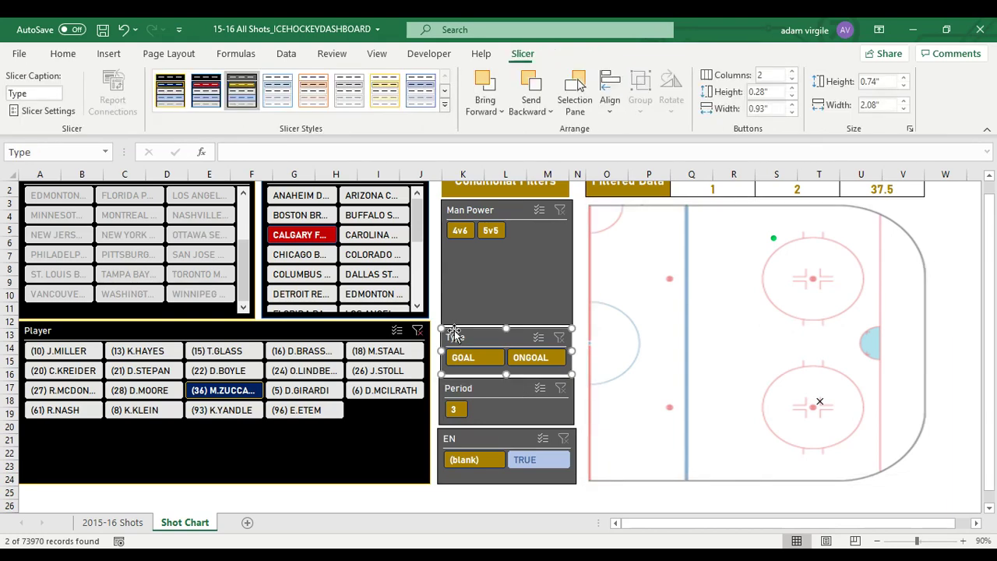
{"action": "left_click_drag", "start_coordinate": [574, 351], "coordinate": [575, 353]}
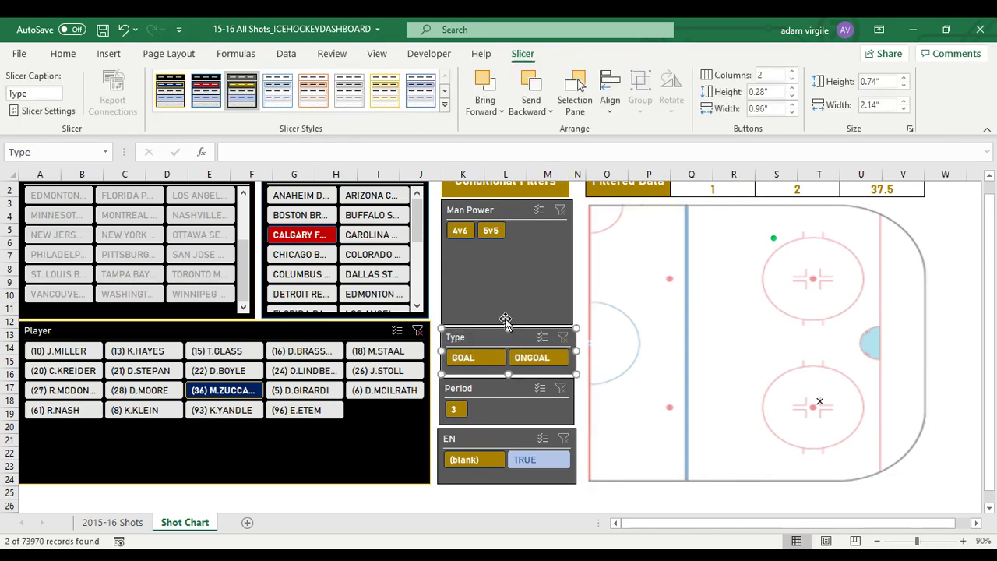
- Set the Man Power slicer's width to 2.1 inches
{"action": "left_click", "coordinate": [545, 269], "text": "ctrl"}
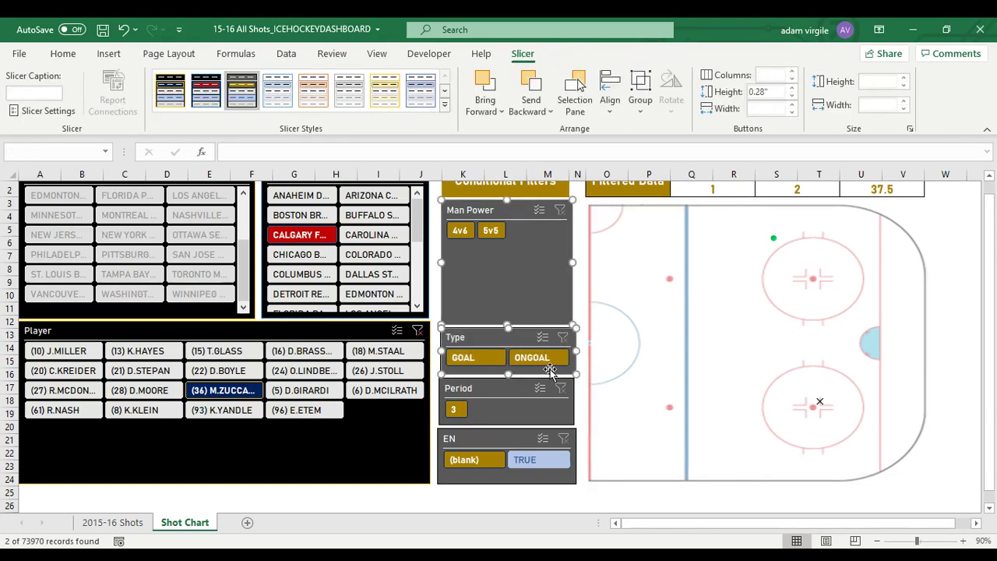
{"action": "left_click", "coordinate": [497, 389], "text": "ctrl"}
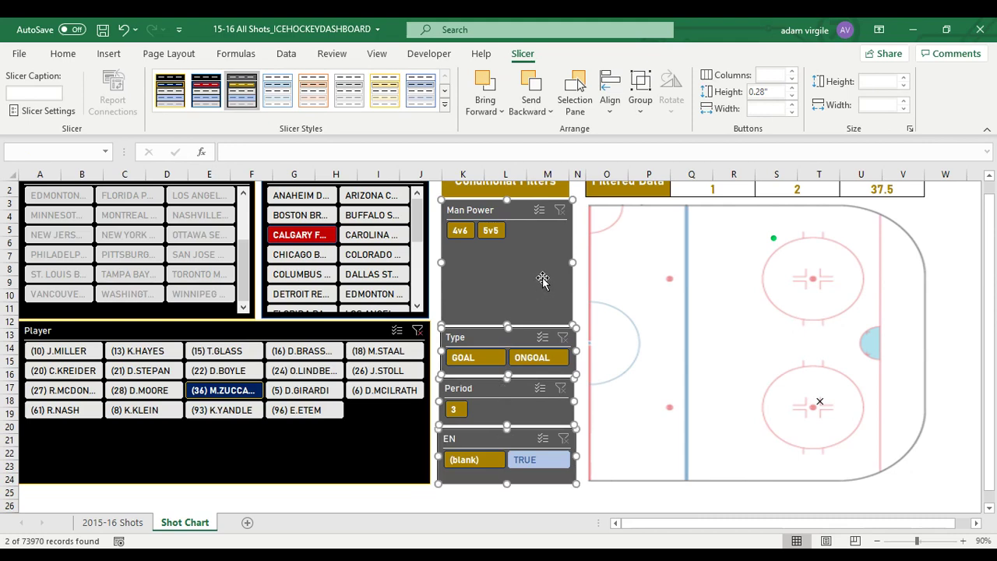
{"action": "left_click", "coordinate": [577, 249]}
{"action": "left_click", "coordinate": [573, 249]}
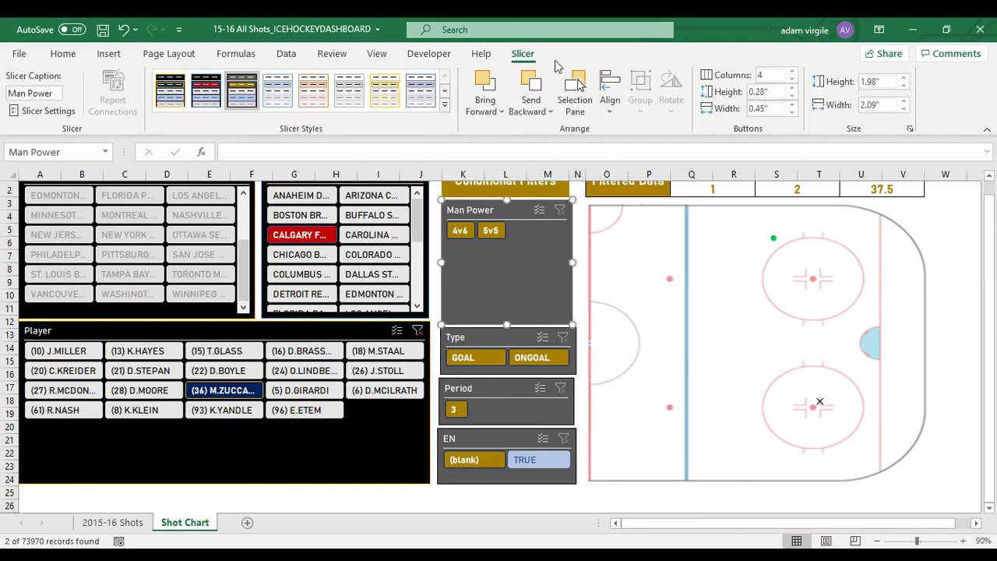
{"action": "left_click", "coordinate": [878, 107]}
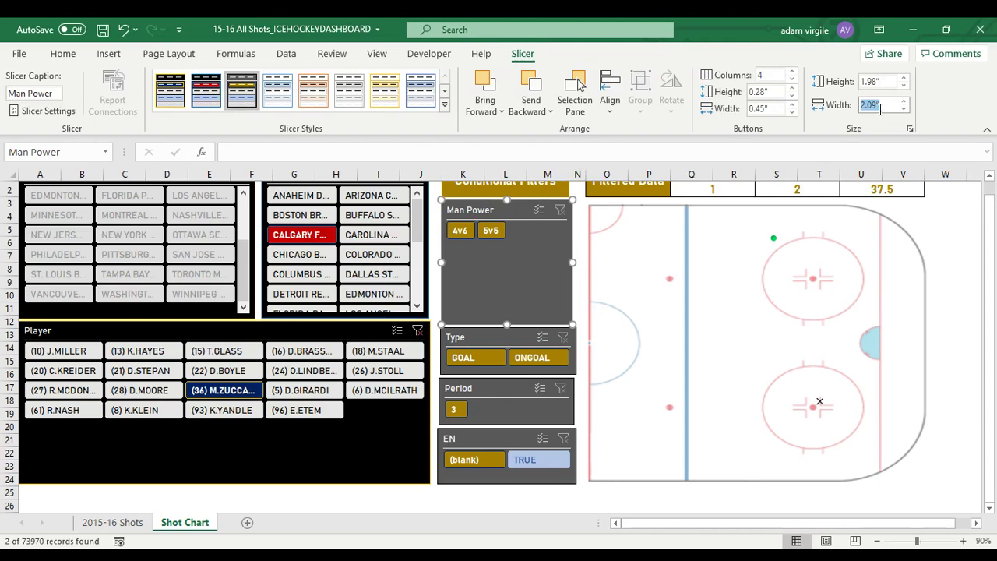
{"action": "type", "text": "2.1"}
{"action": "key", "text": "Return"}
- Set the Type, Period and EN slicers to a 2.1-inch width
{"action": "left_click", "coordinate": [528, 332]}
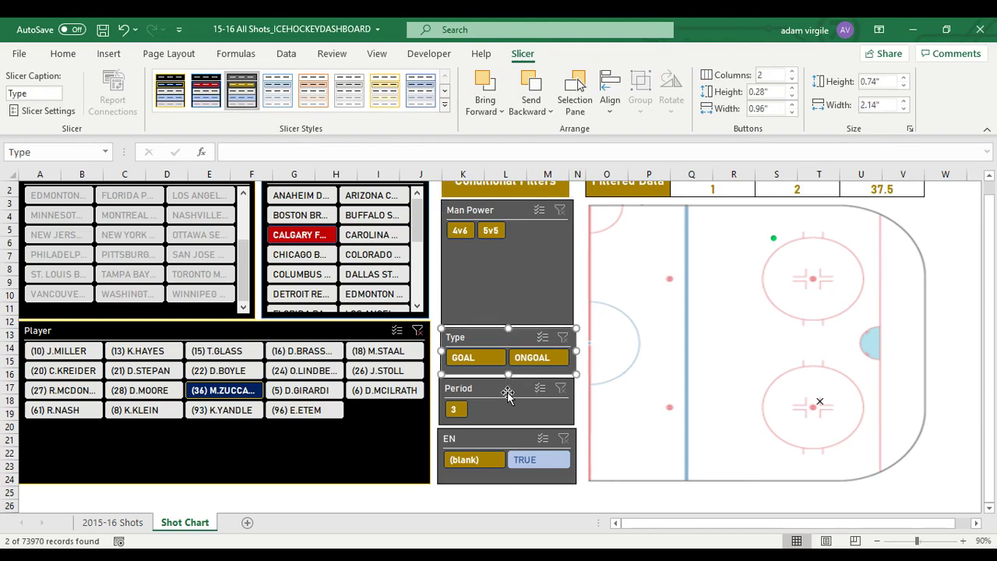
{"action": "left_click", "coordinate": [510, 417], "text": "shift"}
{"action": "left_click", "coordinate": [513, 434], "text": "shift"}
{"action": "left_click", "coordinate": [879, 106]}
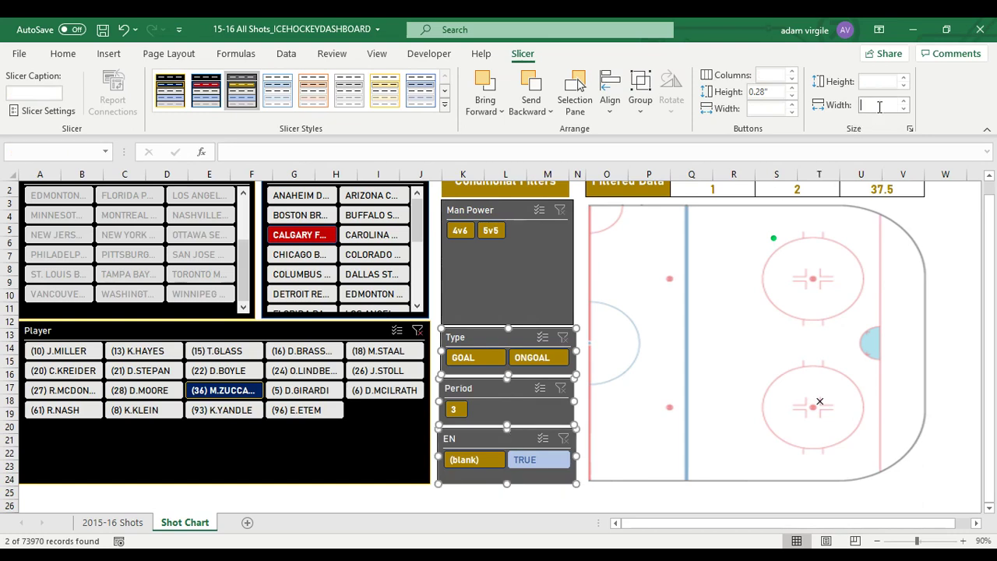
{"action": "type", "text": "2.1"}
{"action": "key", "text": "Return"}
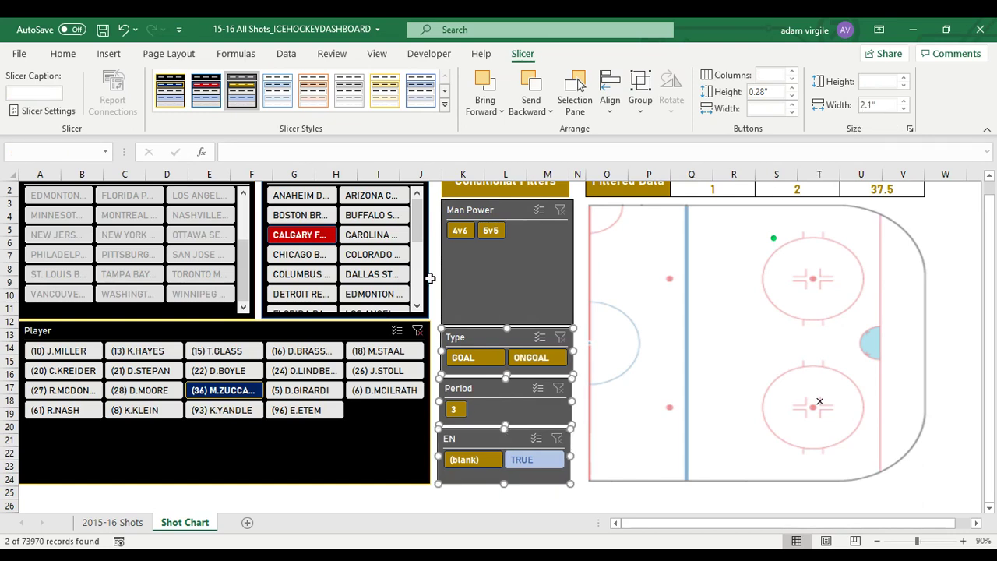
- Nudge the Period and EN slicers into line, checking the layout at 80% and 90% zoom
{"action": "left_click", "coordinate": [596, 266]}
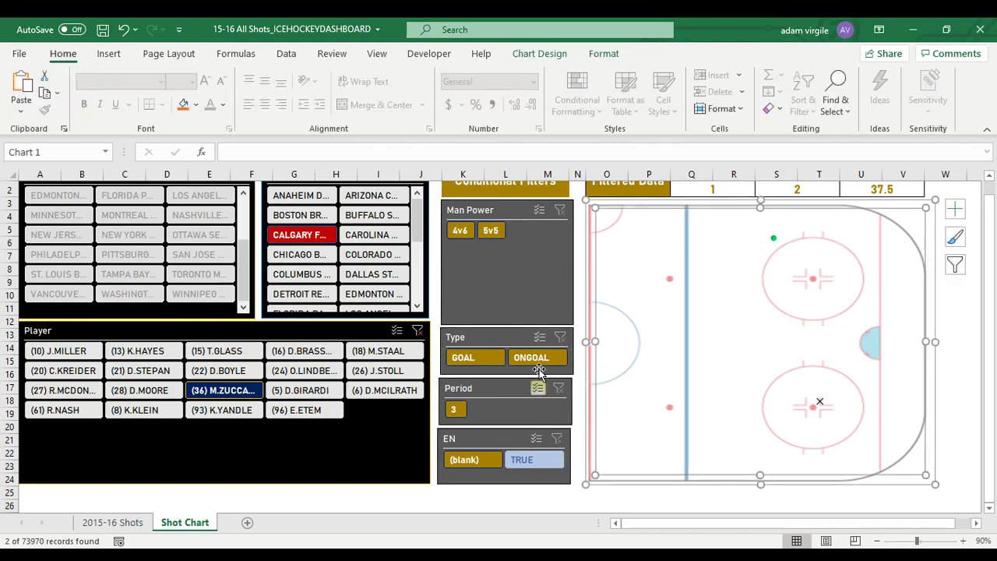
{"action": "left_click", "coordinate": [570, 411]}
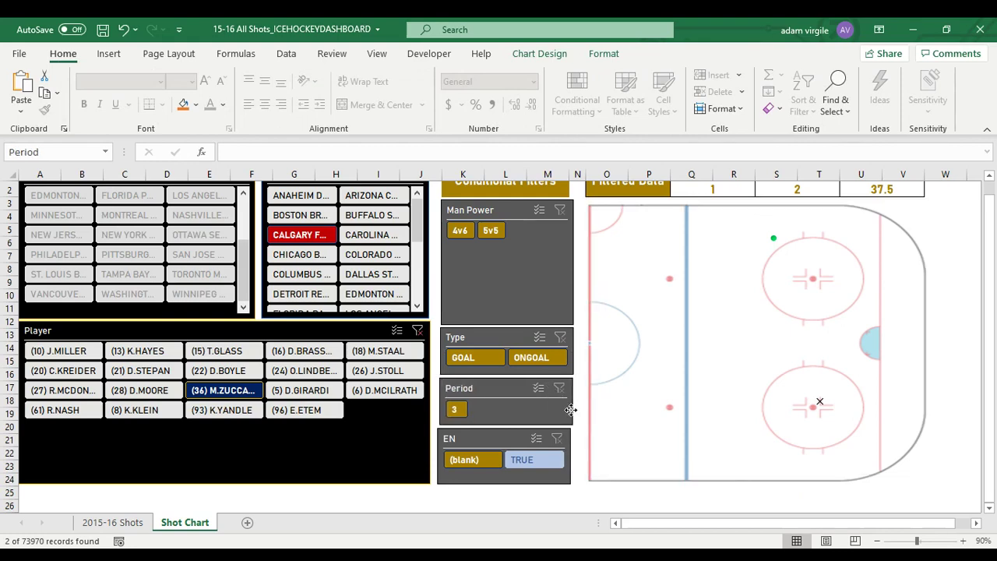
{"action": "left_click_drag", "start_coordinate": [570, 411], "coordinate": [572, 408]}
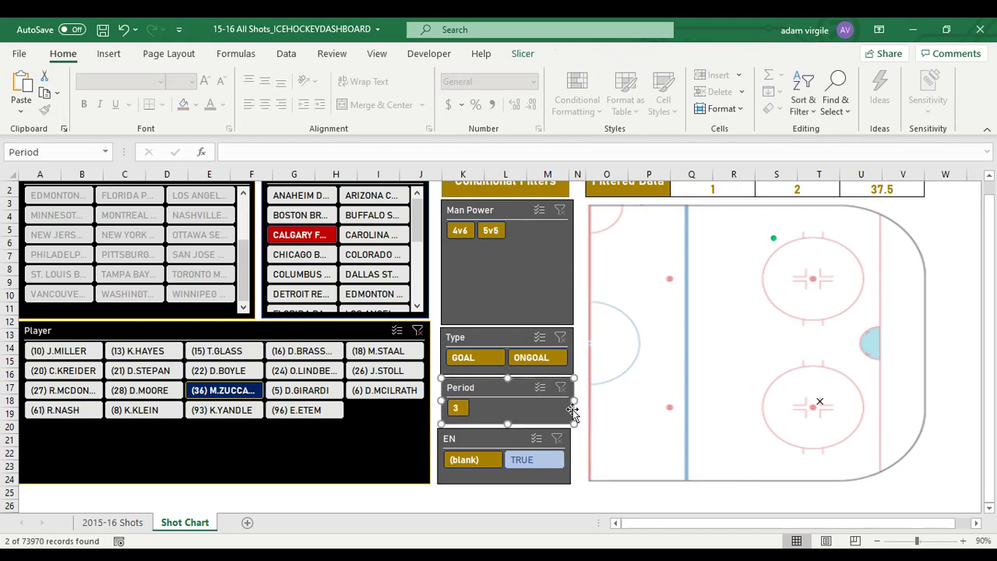
{"action": "left_click_drag", "start_coordinate": [517, 429], "coordinate": [521, 428]}
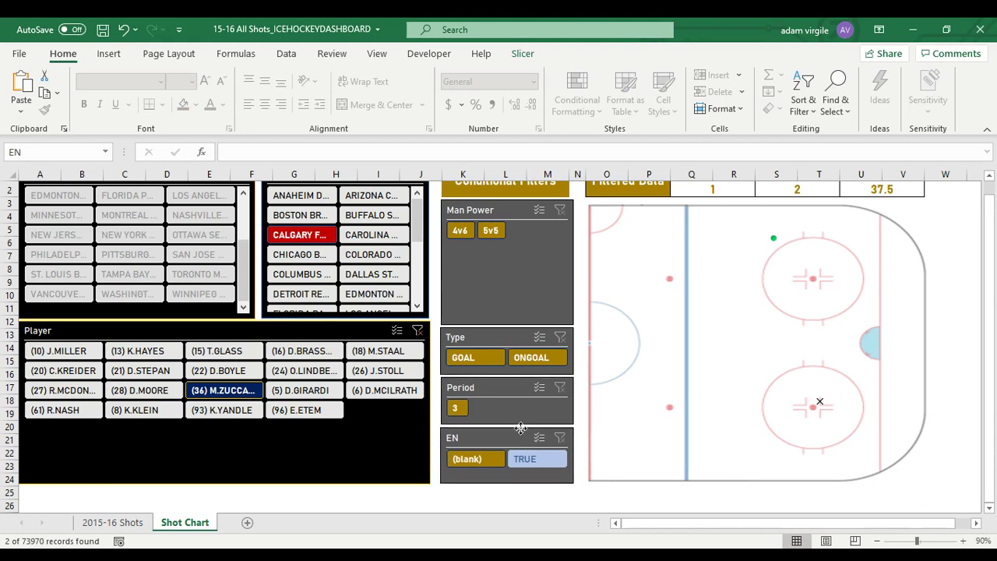
{"action": "left_click", "coordinate": [592, 302]}
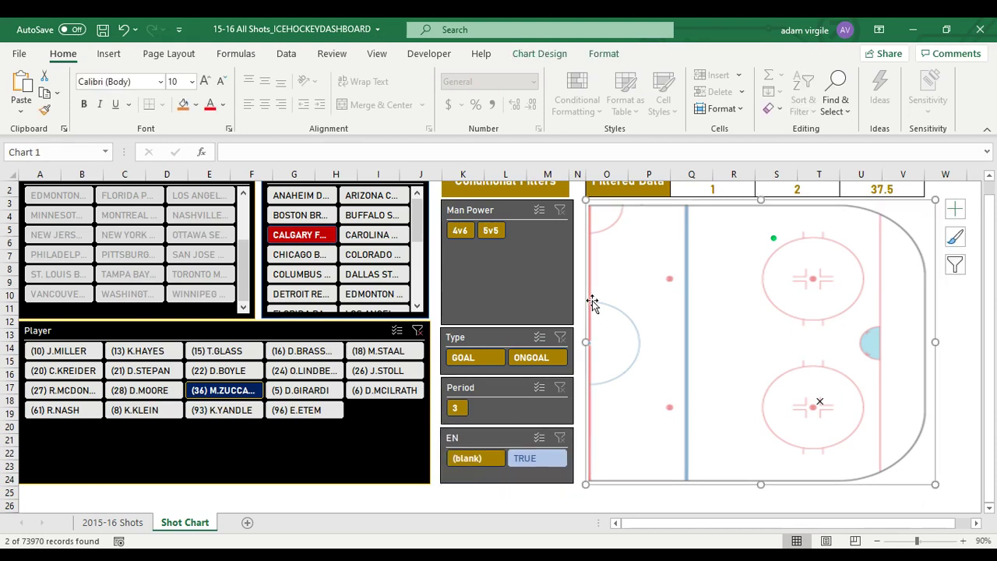
{"action": "left_click", "coordinate": [895, 540]}
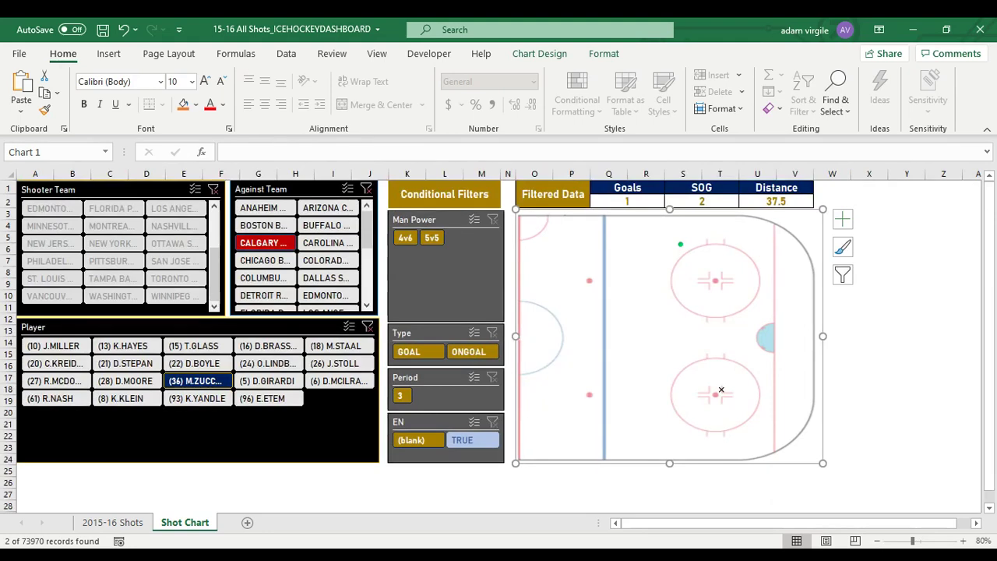
{"action": "left_click", "coordinate": [962, 540]}
{"action": "left_click", "coordinate": [339, 470]}
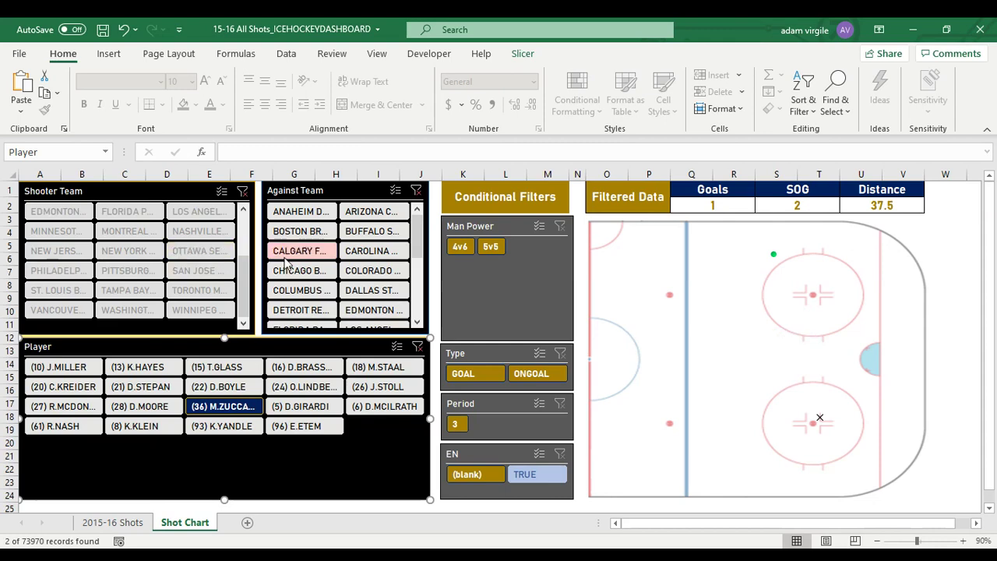
- Add Carolina alongside Calgary in Against Team, giving 3 goals, 7 SOG and 29.7 distance
{"action": "left_click", "coordinate": [382, 251], "text": "ctrl"}
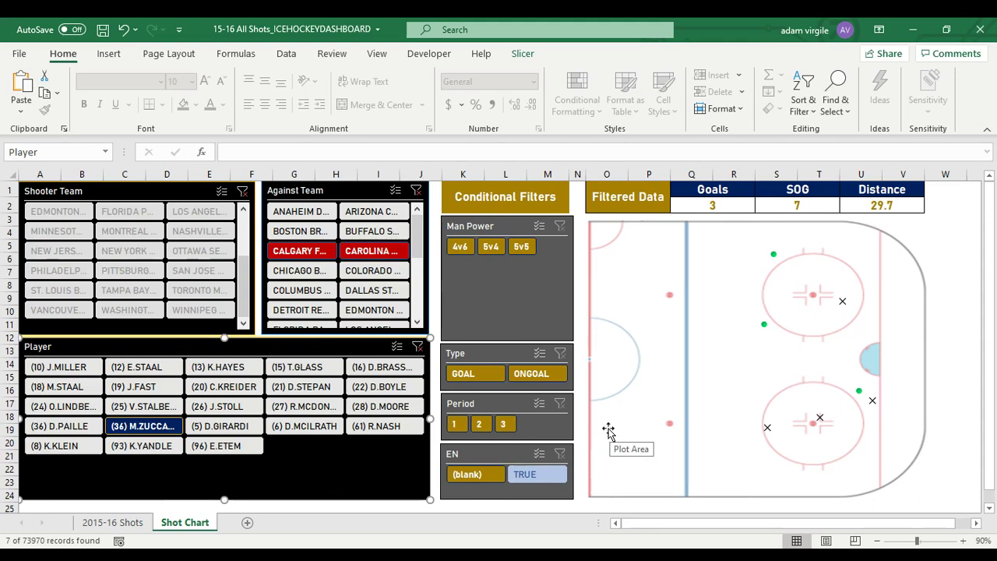
{"action": "left_click", "coordinate": [510, 454]}
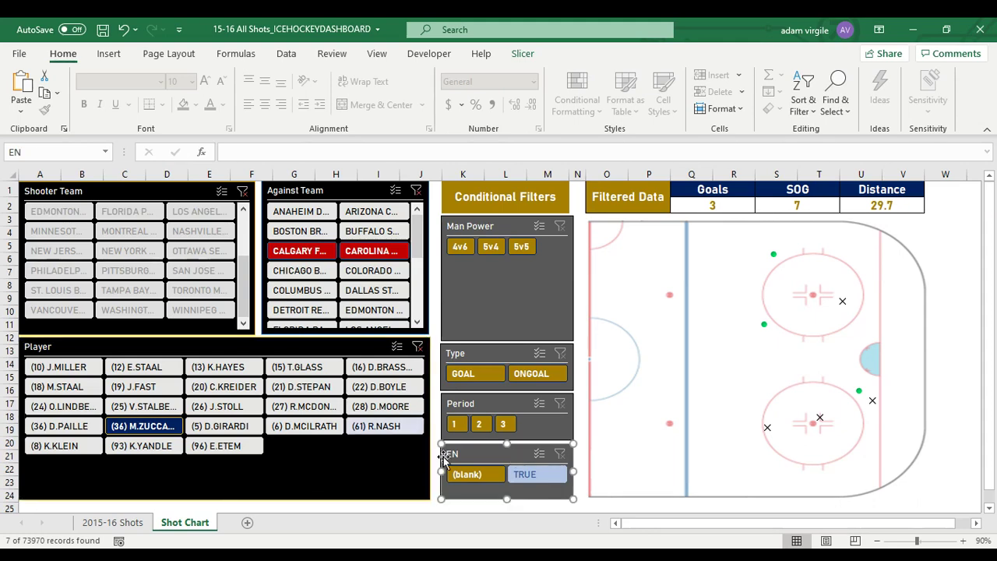
- Turn on 'Hide items with no data' in the EN slicer settings, leaving only (blank)
{"action": "right_click", "coordinate": [489, 459]}
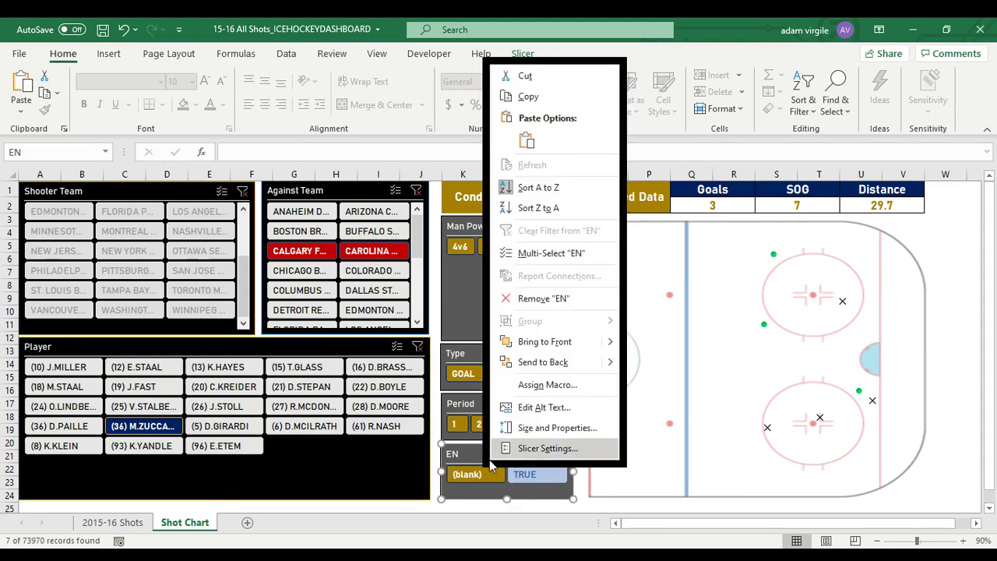
{"action": "left_click", "coordinate": [559, 455]}
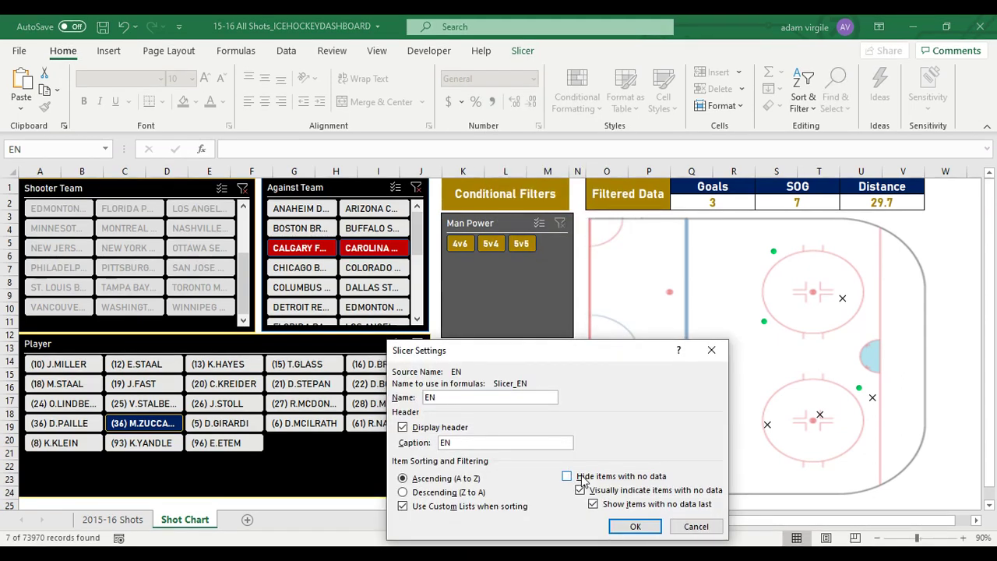
{"action": "left_click", "coordinate": [583, 477]}
{"action": "left_click", "coordinate": [635, 526]}
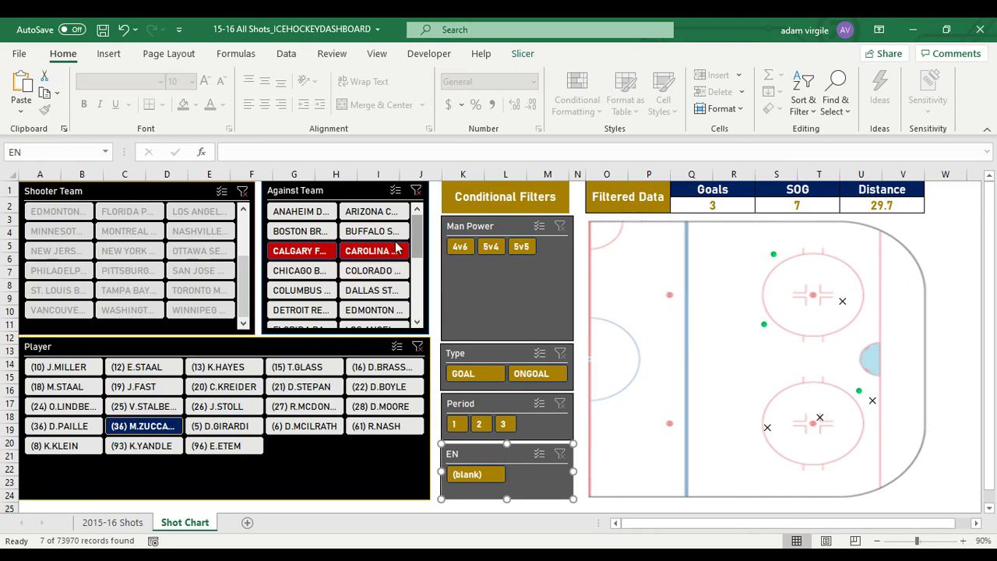
- Select player 36 and Carolina, trying then removing players 20 and 21
{"action": "left_click", "coordinate": [134, 435]}
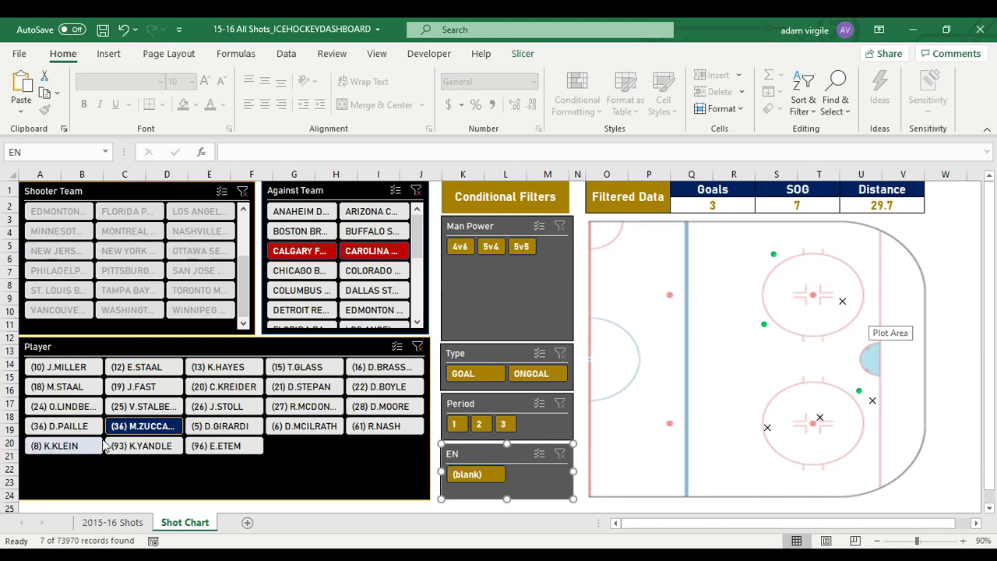
{"action": "left_click", "coordinate": [377, 257]}
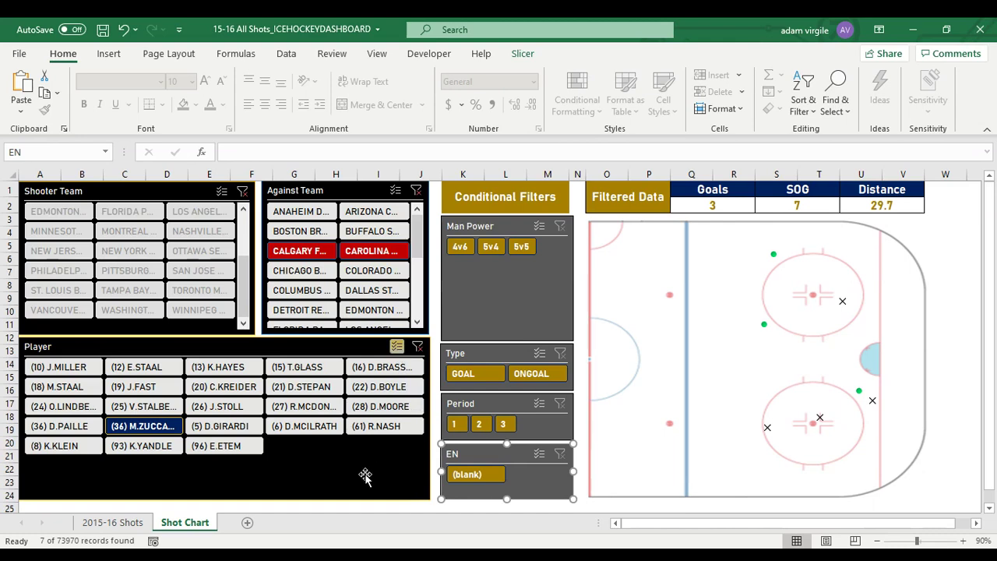
{"action": "left_click", "coordinate": [220, 387]}
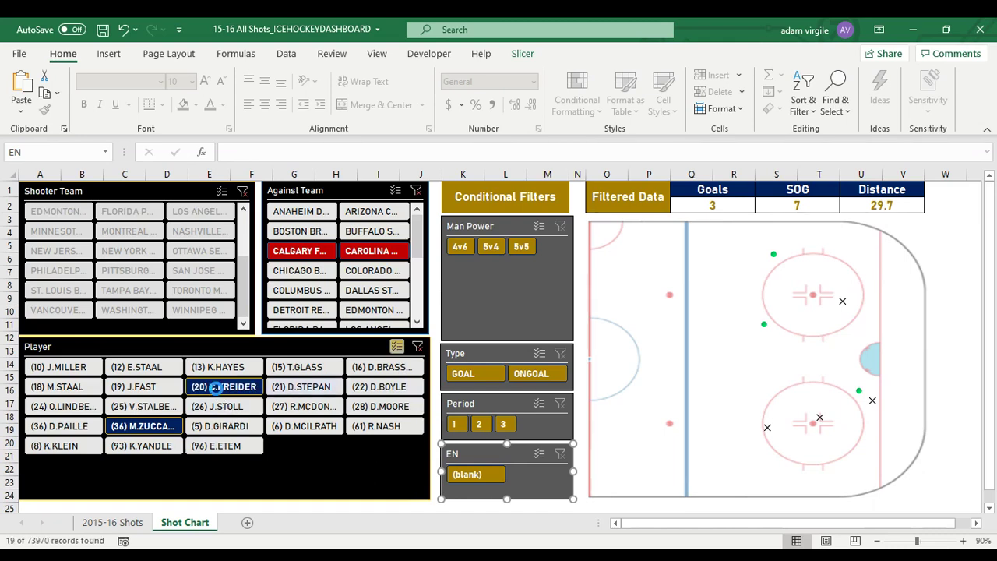
{"action": "left_click", "coordinate": [304, 389]}
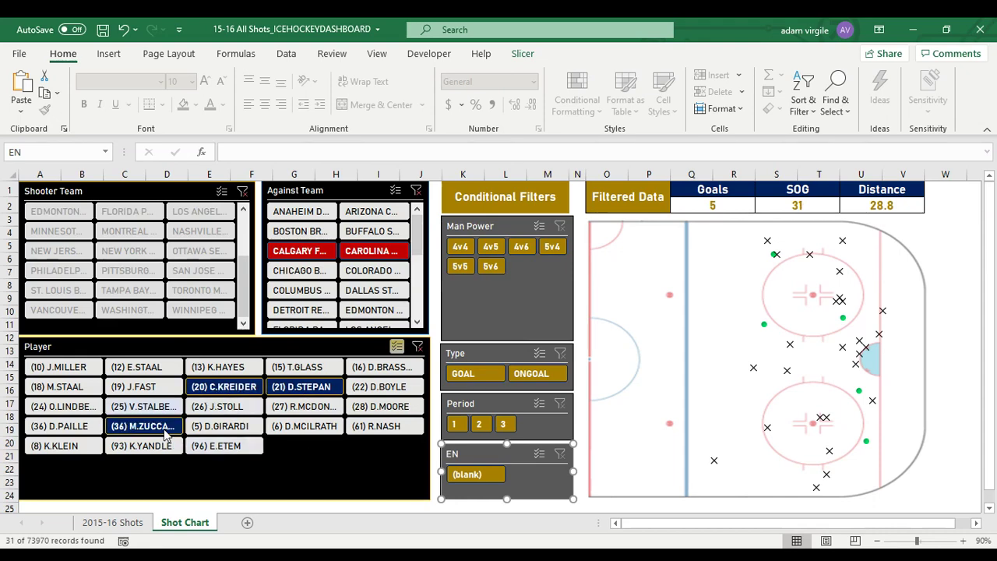
{"action": "left_click", "coordinate": [331, 397]}
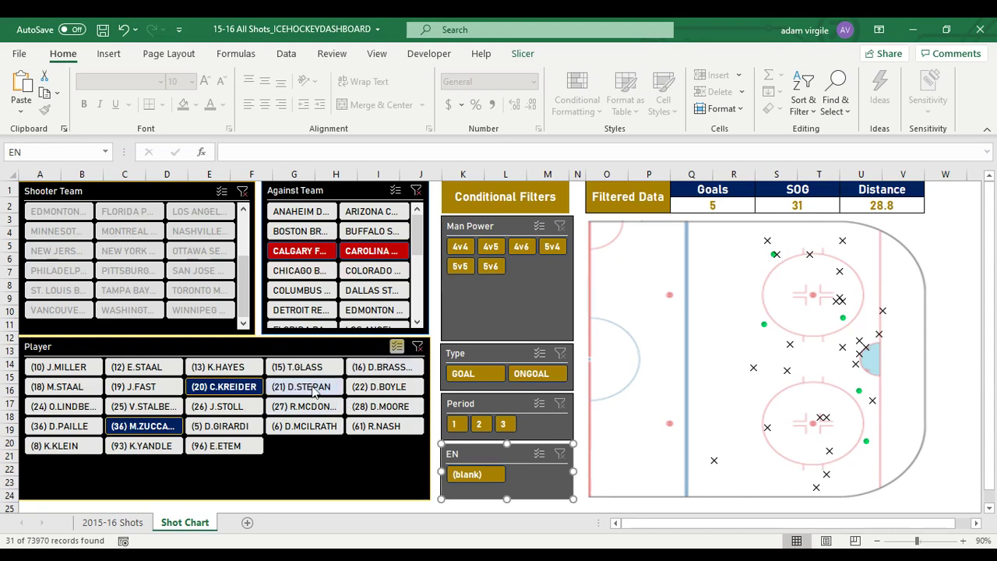
{"action": "left_click", "coordinate": [314, 389]}
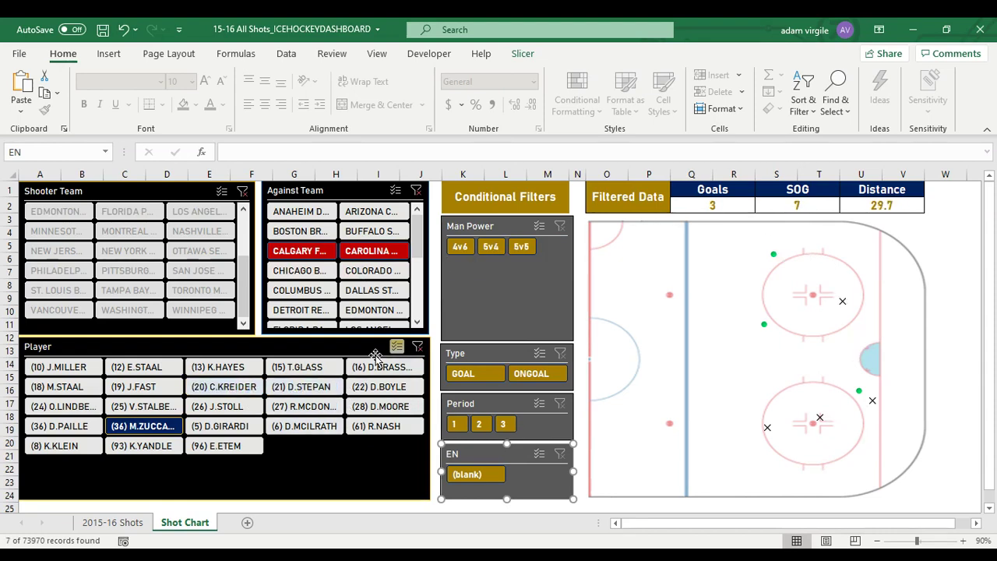
- Filter to players 36, 20 and 21 against Calgary and Carolina: 5 goals, 31 SOG, 28.8 distance
{"action": "left_click", "coordinate": [397, 346]}
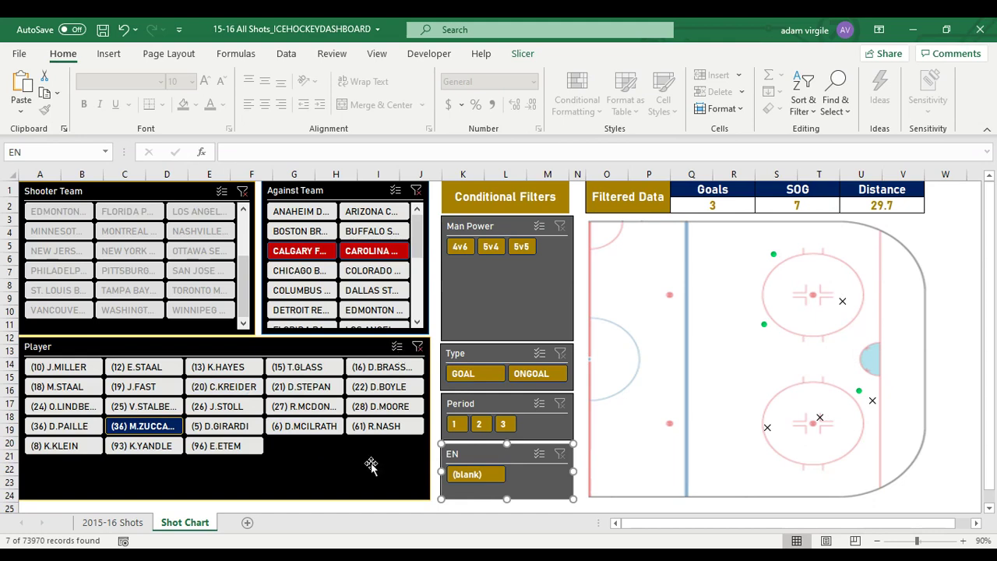
{"action": "left_click", "coordinate": [231, 392]}
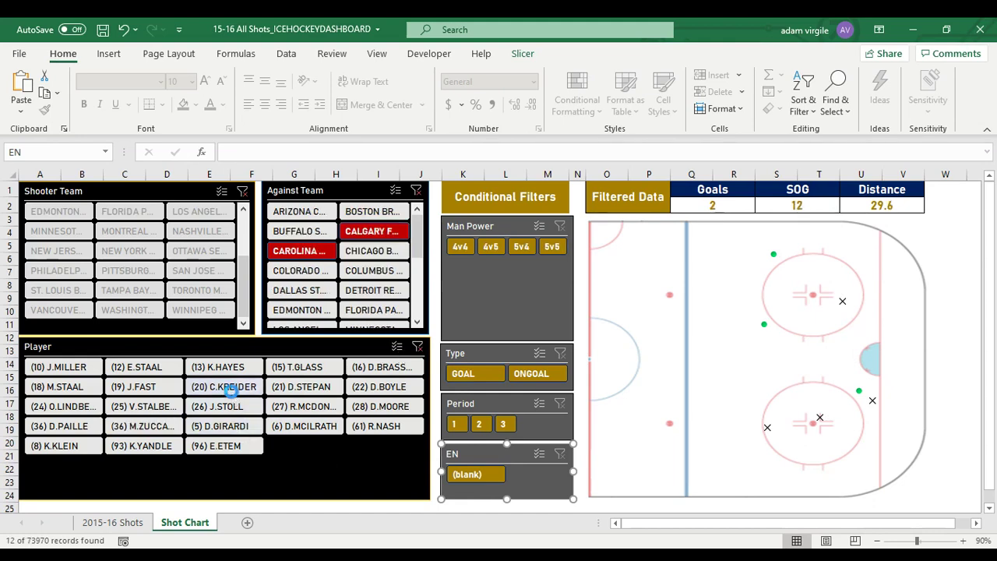
{"action": "left_click", "coordinate": [156, 426]}
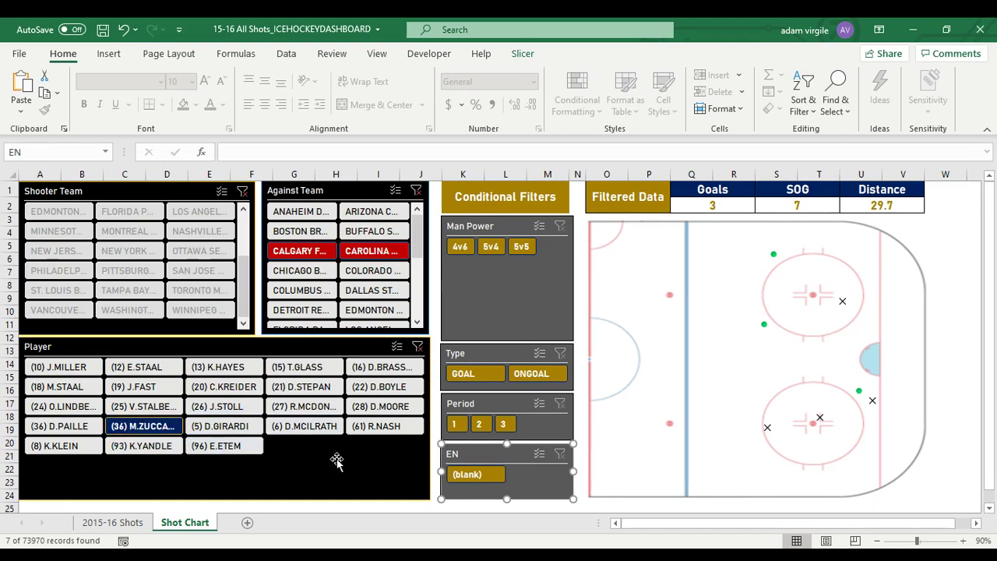
{"action": "left_click", "coordinate": [239, 389], "text": "ctrl"}
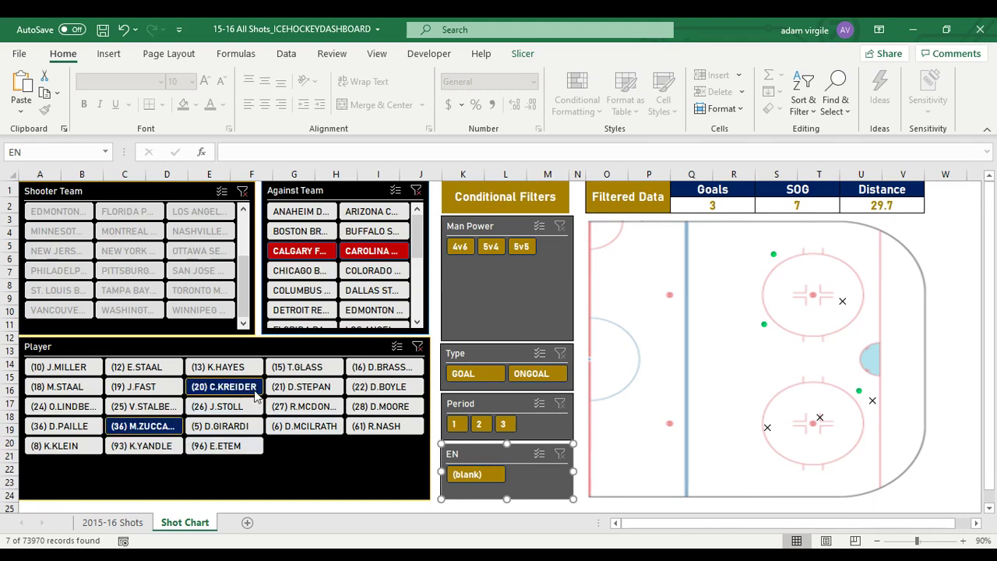
{"action": "left_click", "coordinate": [311, 389], "text": "ctrl"}
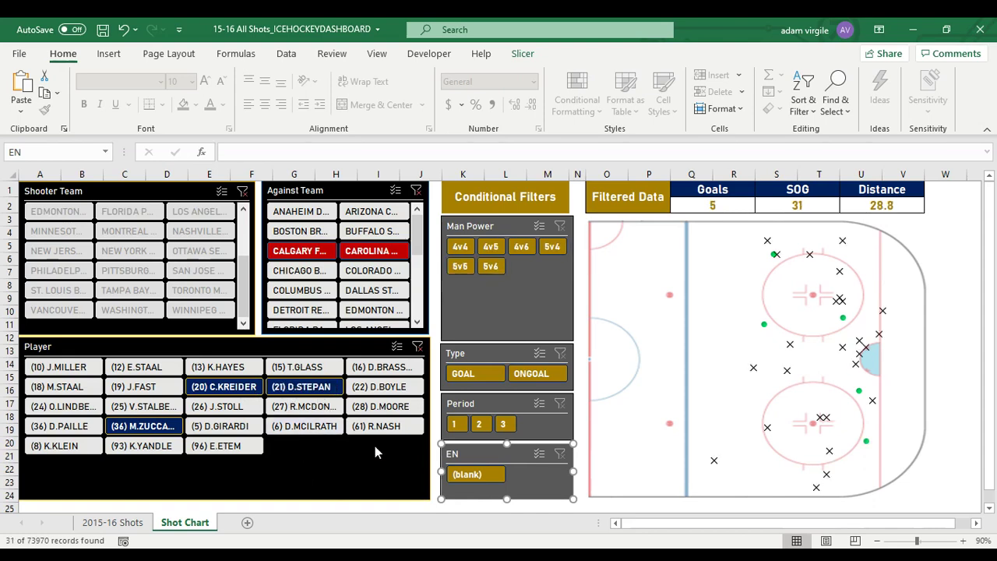
{"action": "left_click", "coordinate": [370, 250], "text": "ctrl"}
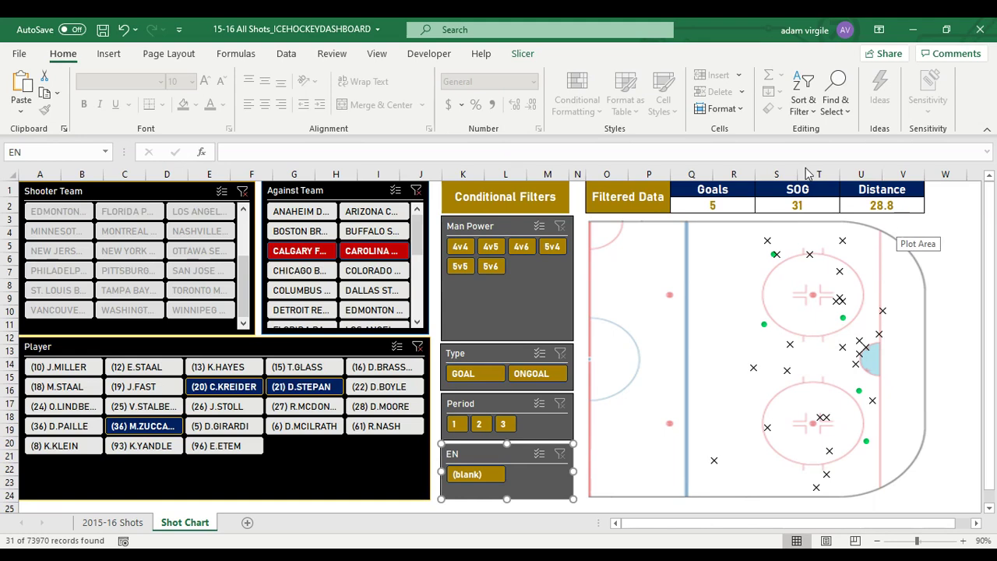
{"action": "left_click_drag", "start_coordinate": [244, 268], "coordinate": [244, 226]}
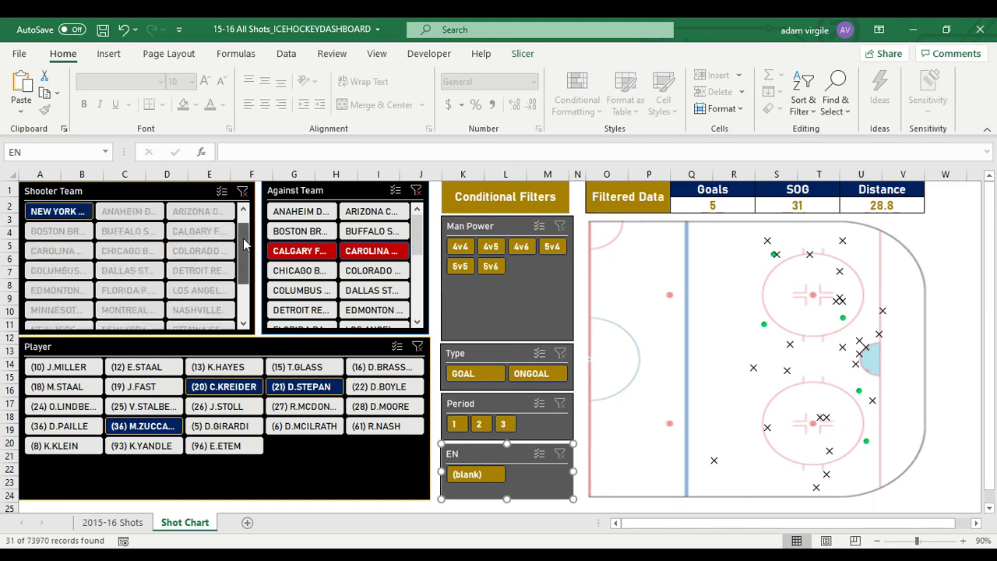
- Clear the Shooter Team, Player and Against Team slicers
{"action": "left_click", "coordinate": [243, 192]}
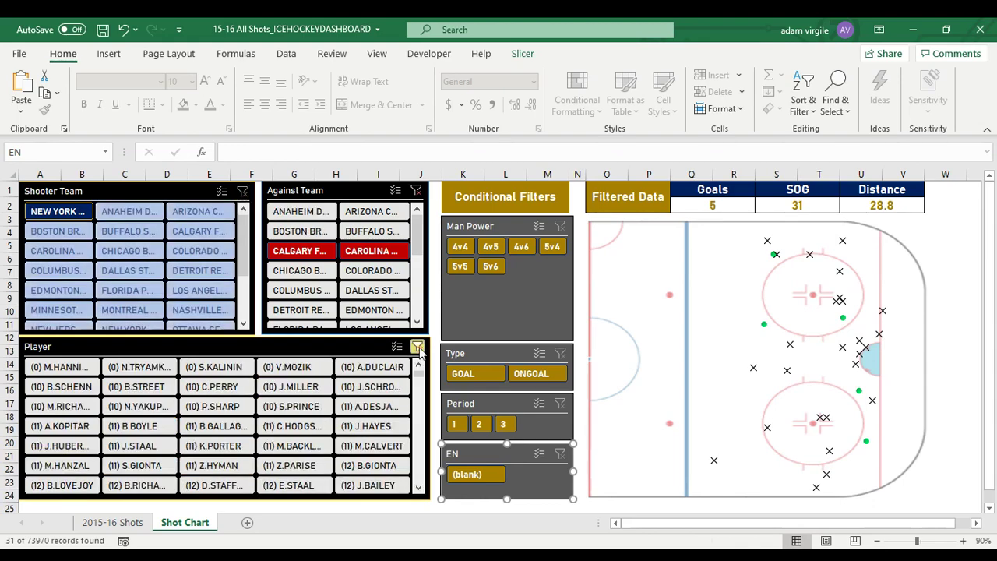
{"action": "left_click", "coordinate": [418, 349]}
{"action": "left_click", "coordinate": [417, 191]}
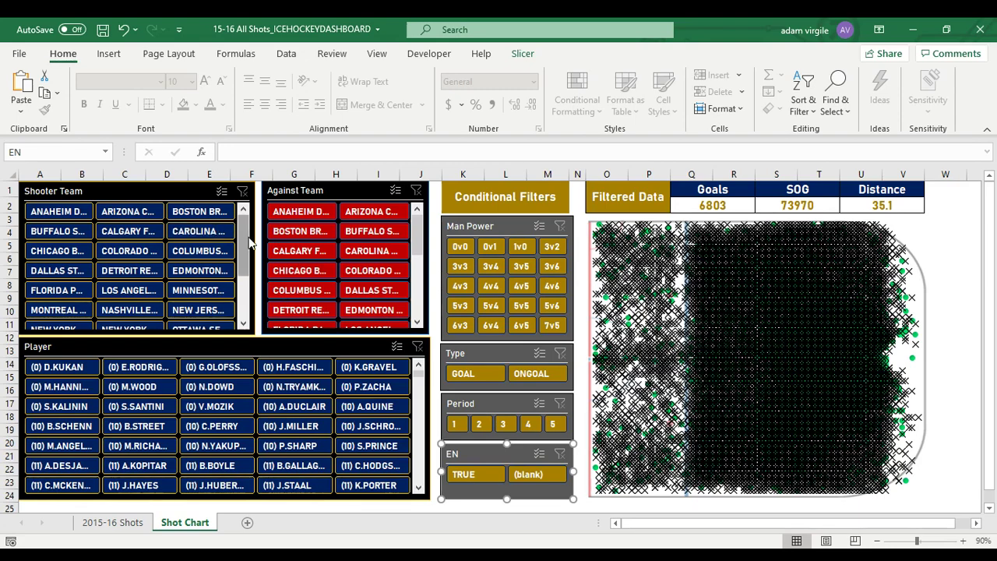
{"action": "scroll", "coordinate": [249, 244], "scroll_direction": "down", "scroll_amount": 3}
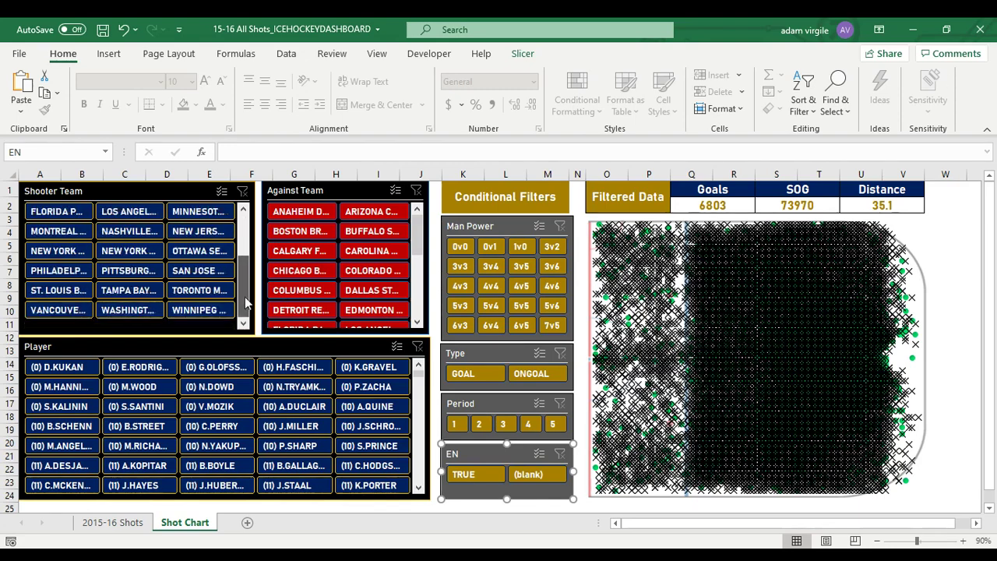
- Filter to Washington player 8, Type GOAL and EN (blank): 50 goals at 20.9 distance
{"action": "left_click", "coordinate": [133, 310]}
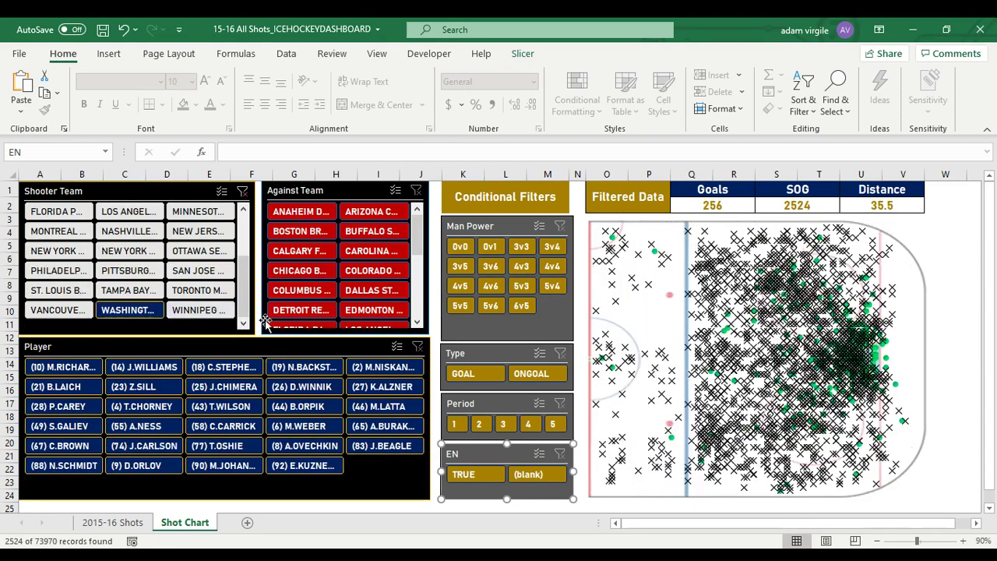
{"action": "left_click", "coordinate": [322, 446]}
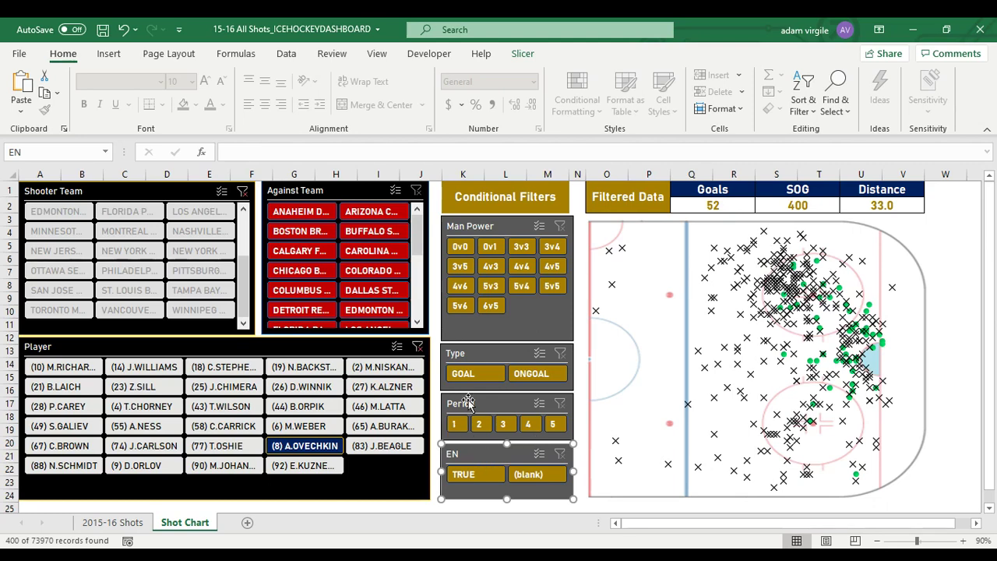
{"action": "left_click", "coordinate": [479, 376]}
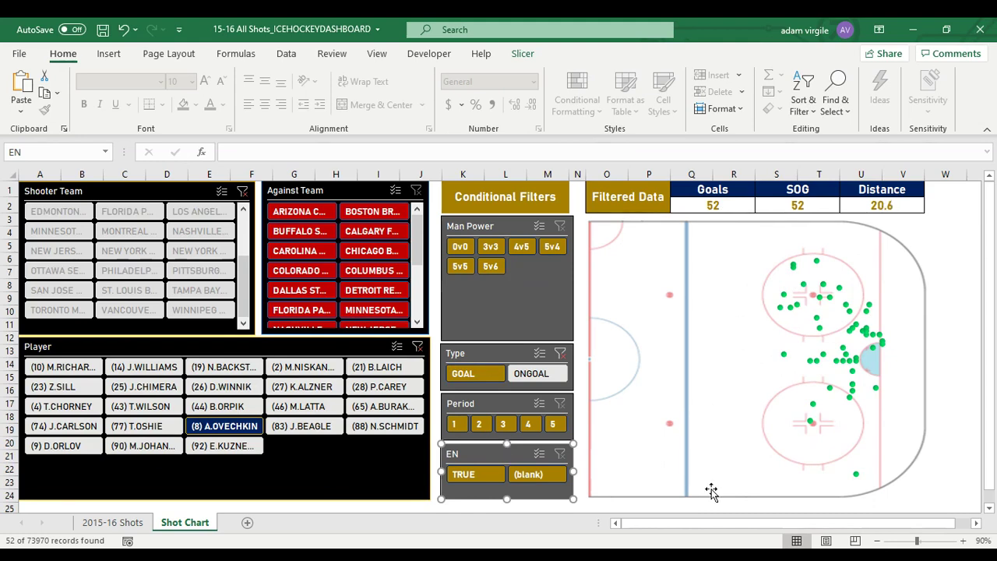
{"action": "left_click", "coordinate": [548, 475]}
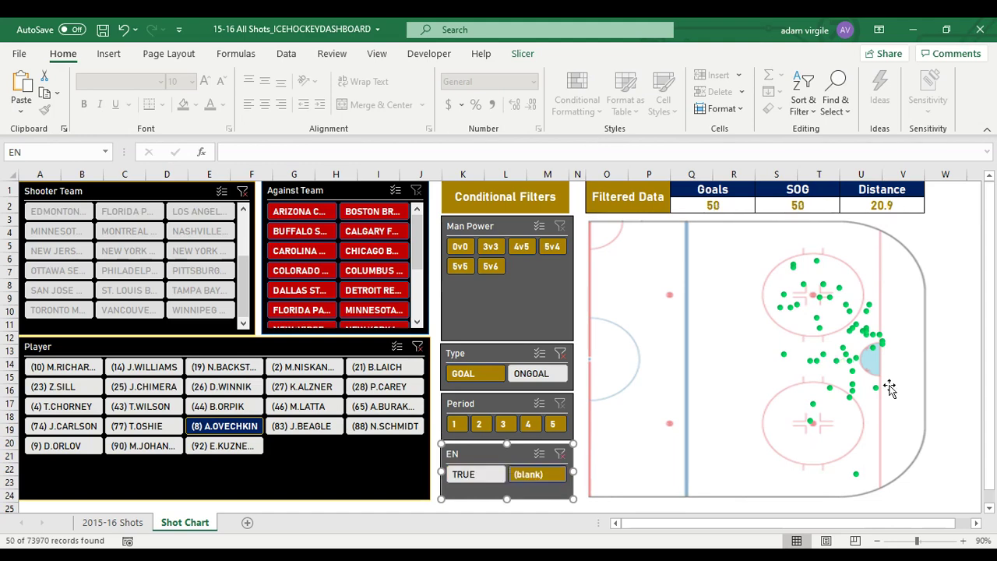
{"action": "mouse_move", "coordinate": [857, 379]}
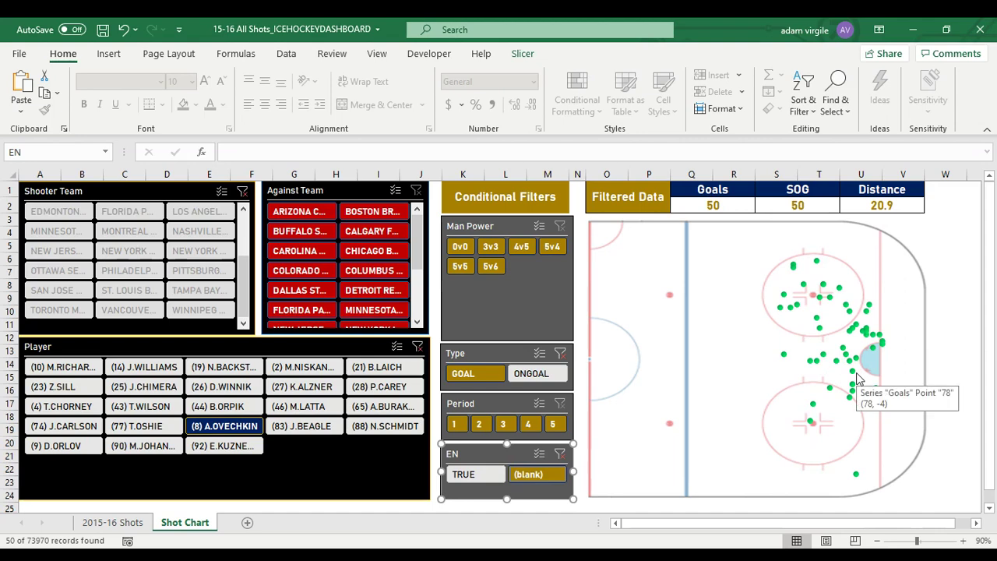
- Compare empty-net TRUE versus (blank) goals, then refilter to player 8 with non-empty-net shots
{"action": "left_click", "coordinate": [417, 347]}
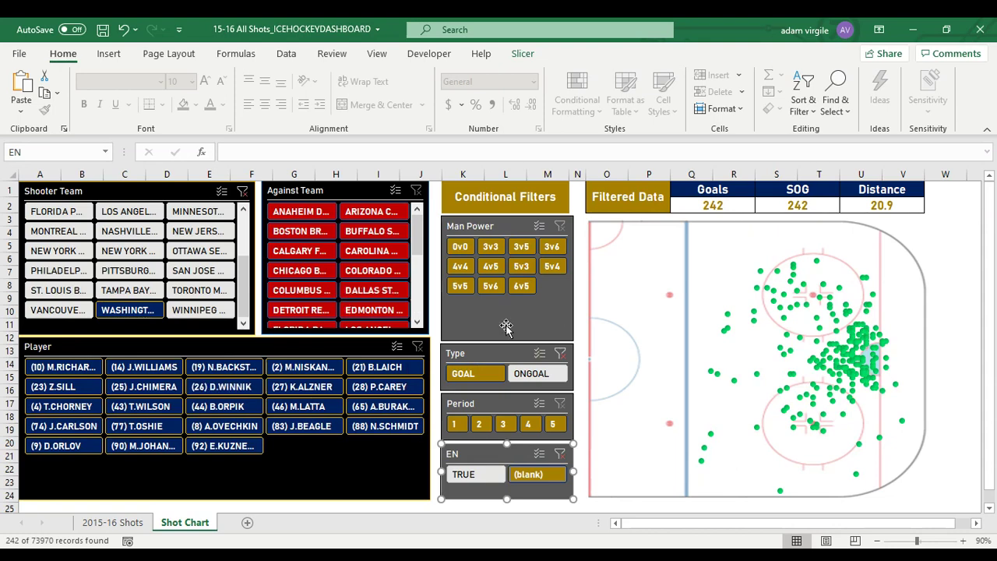
{"action": "left_click", "coordinate": [477, 484]}
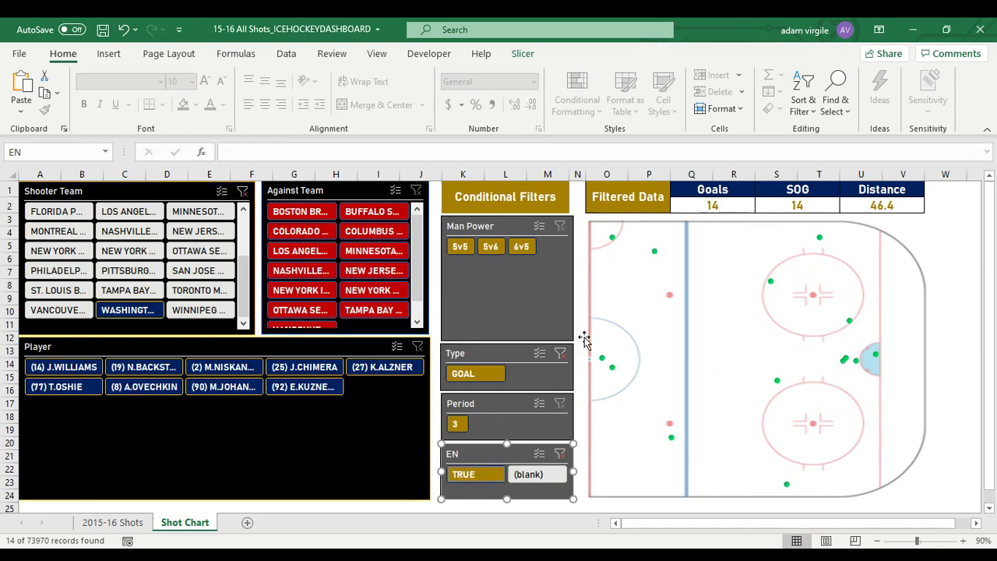
{"action": "left_click", "coordinate": [531, 477]}
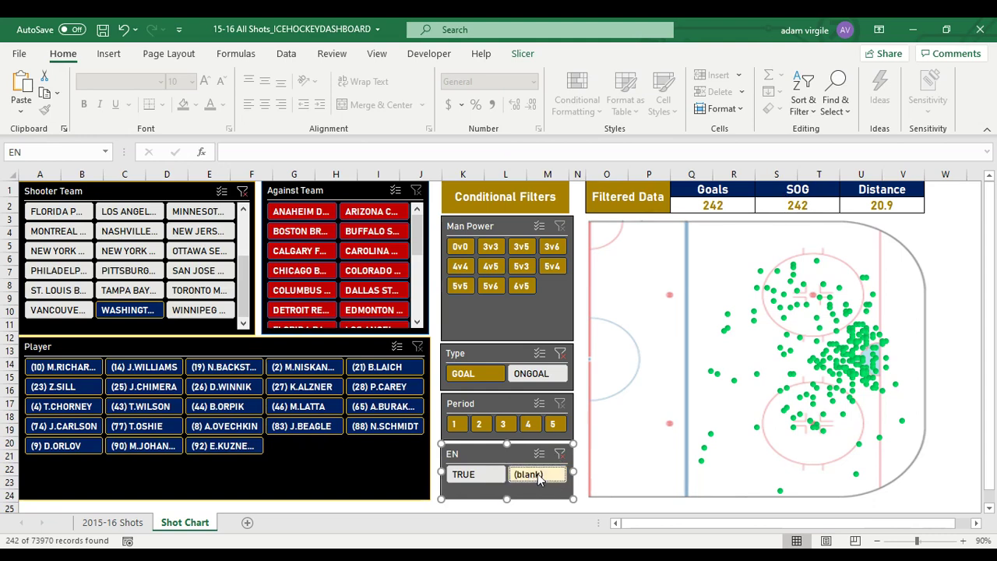
{"action": "left_click", "coordinate": [243, 434]}
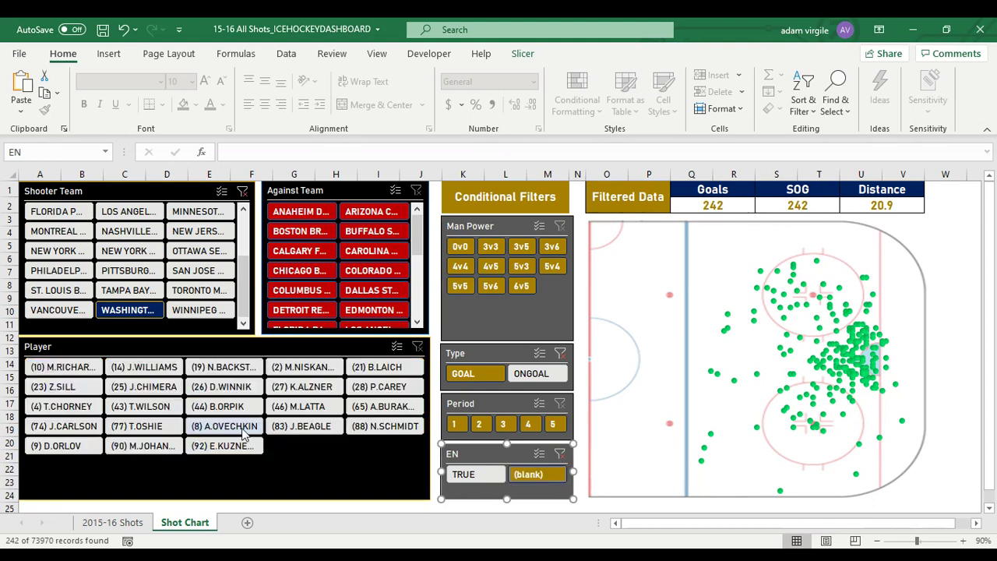
- Add ONGOAL and limit to 5v5 after trying 5v4: 27 goals, 231 SOG, 31.4 distance
{"action": "left_click", "coordinate": [543, 375]}
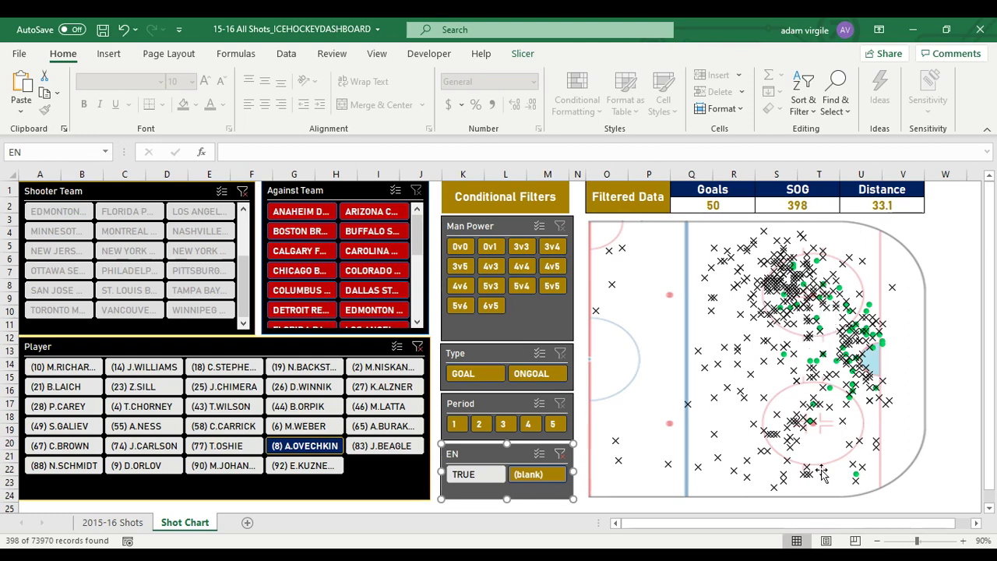
{"action": "left_click", "coordinate": [560, 288]}
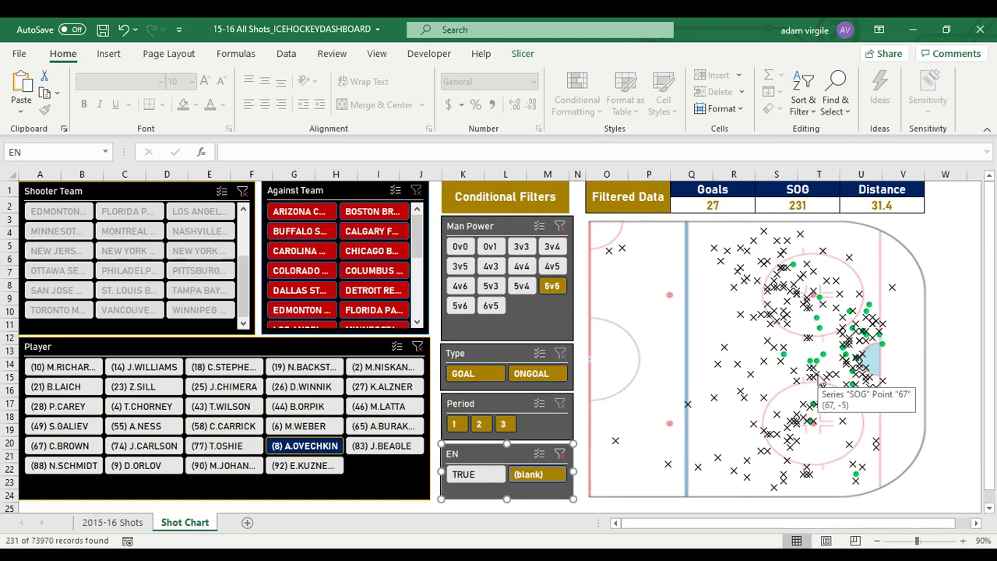
{"action": "left_click", "coordinate": [522, 286]}
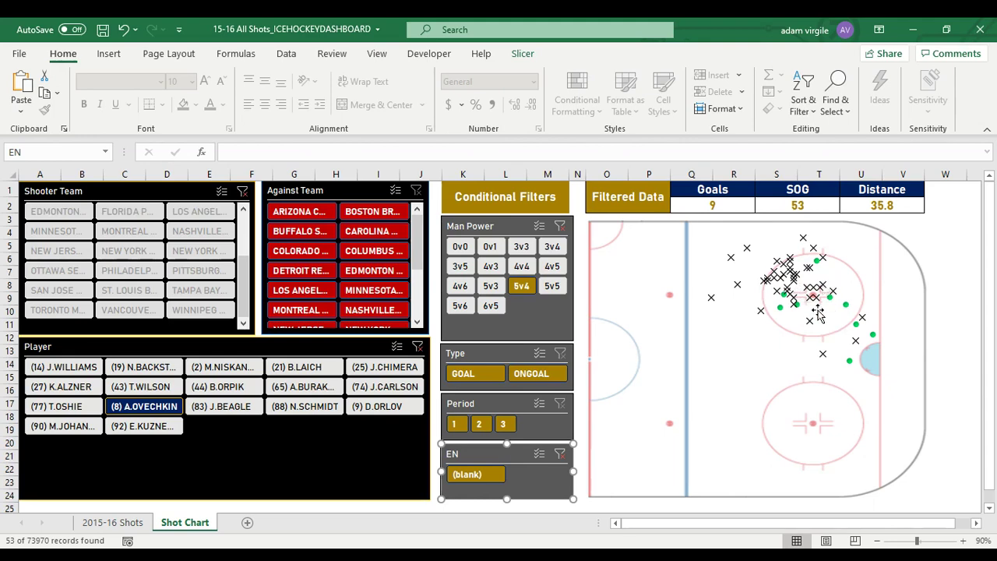
{"action": "mouse_move", "coordinate": [827, 306]}
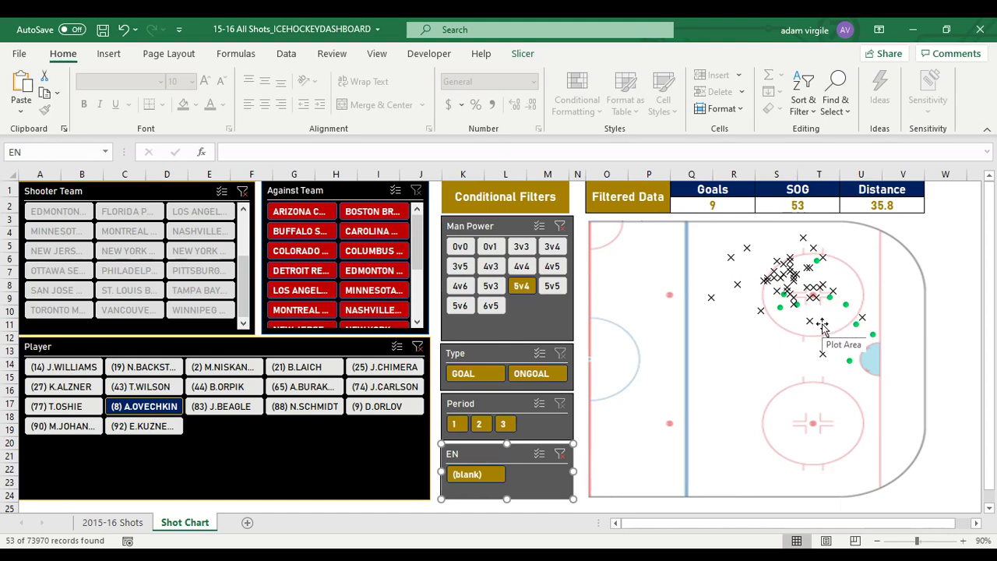
{"action": "left_click", "coordinate": [551, 286]}
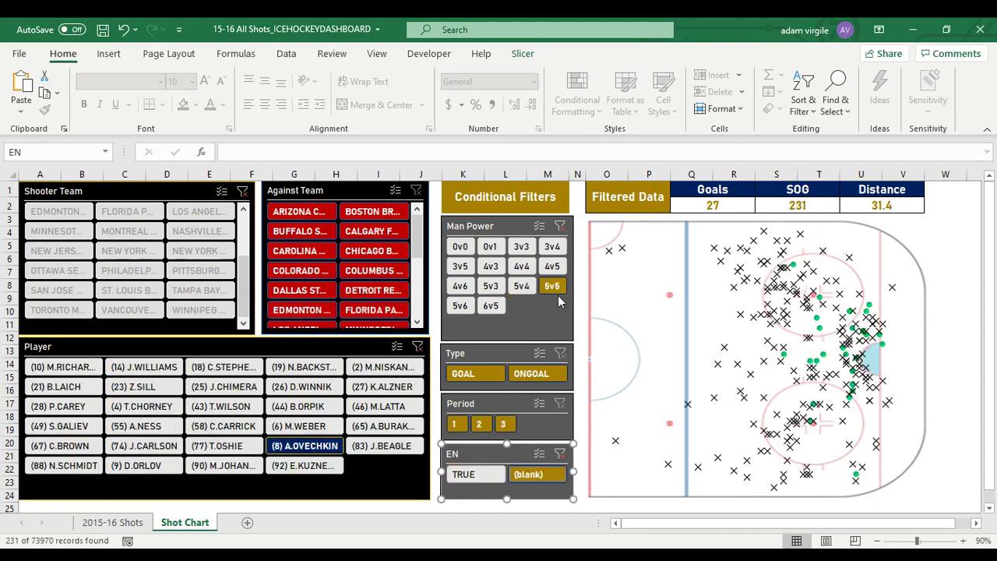
{"action": "left_click", "coordinate": [330, 450]}
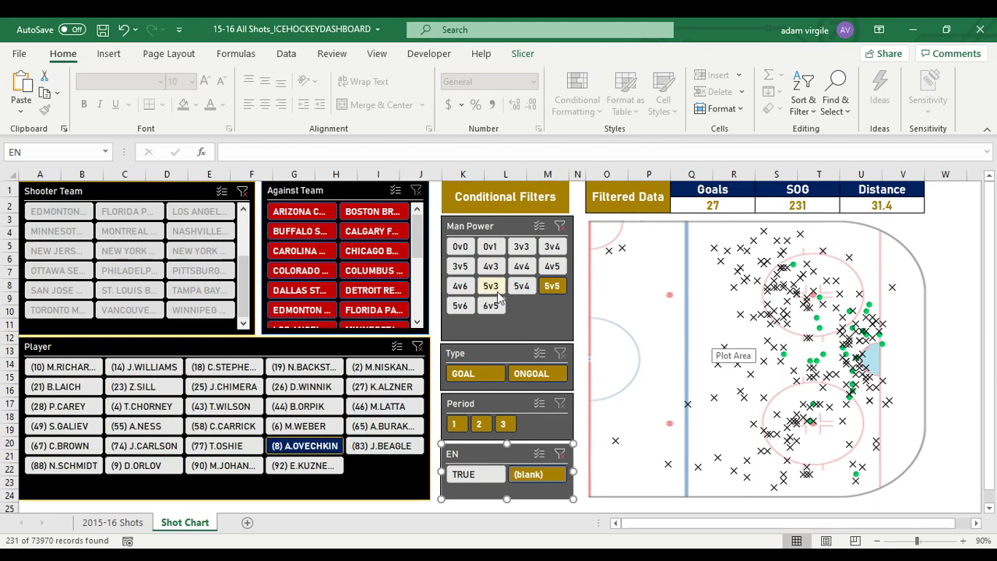
- Filter the Against Team slicer to TAMPA BAY, trying CHICAGO first
{"action": "left_click", "coordinate": [390, 253]}
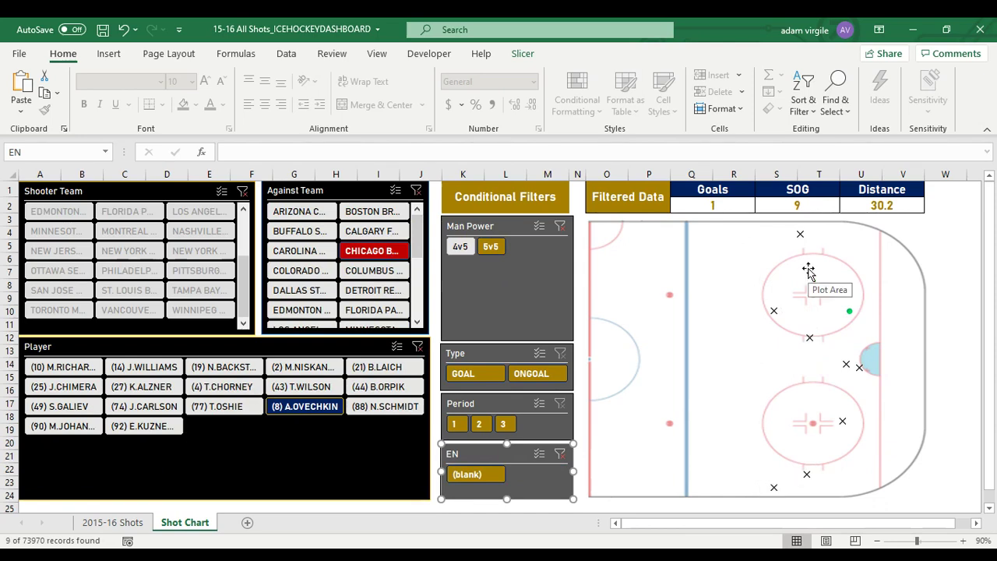
{"action": "left_click_drag", "start_coordinate": [418, 255], "coordinate": [413, 310]}
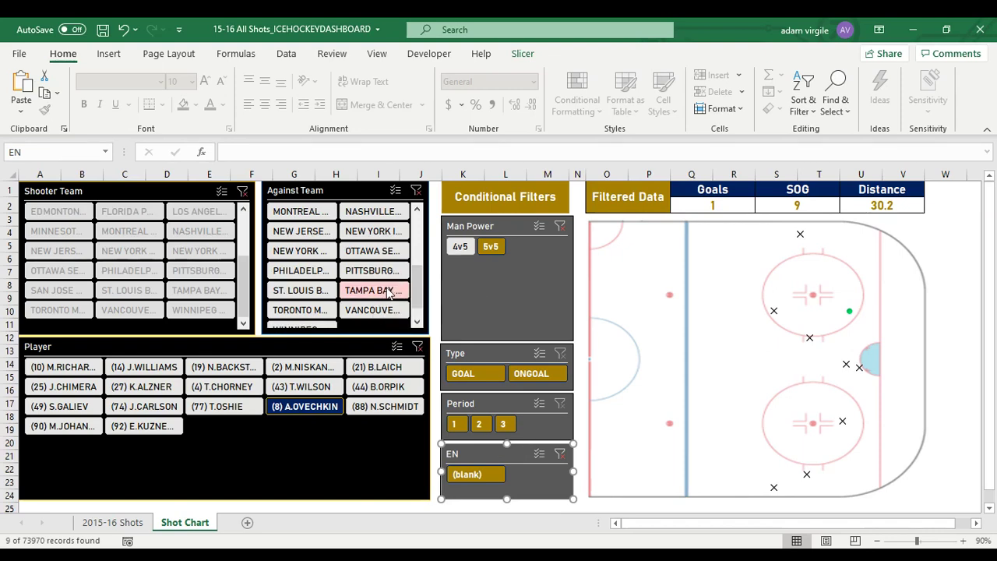
{"action": "left_click", "coordinate": [390, 290]}
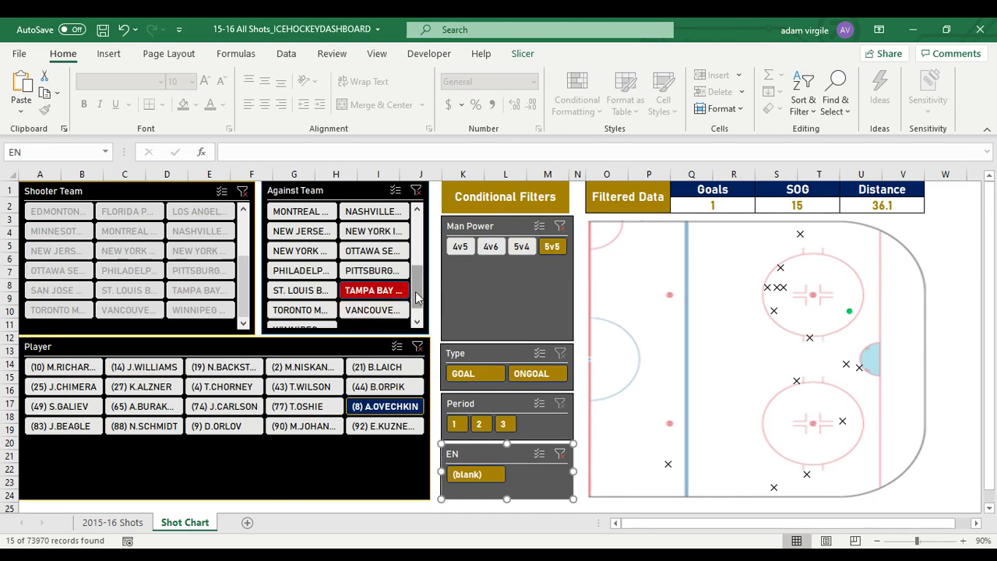
{"action": "left_click_drag", "start_coordinate": [417, 296], "coordinate": [423, 246]}
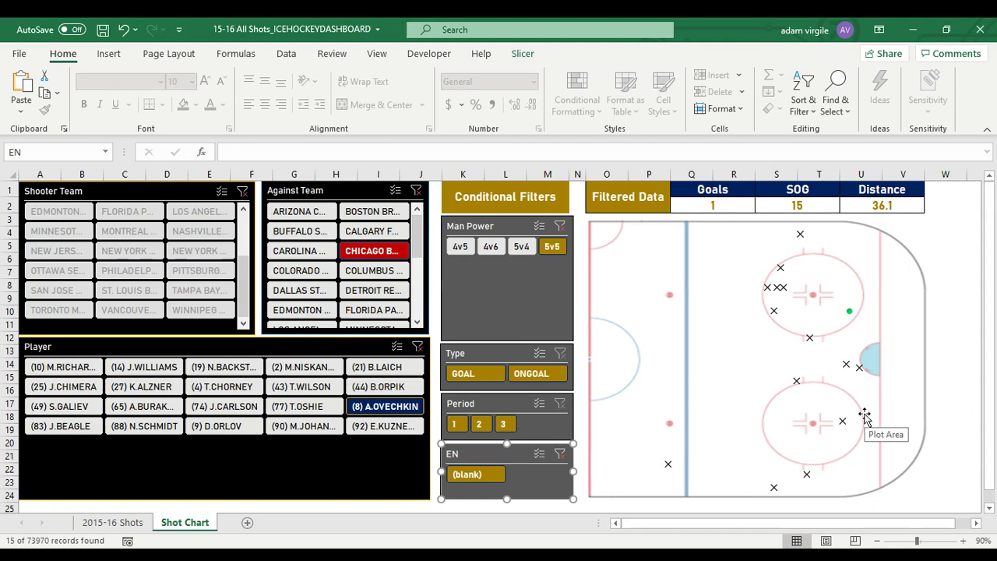
- Add T.OSHIE (77) in the Player slicer and limit shots to period 1
{"action": "mouse_move", "coordinate": [782, 290]}
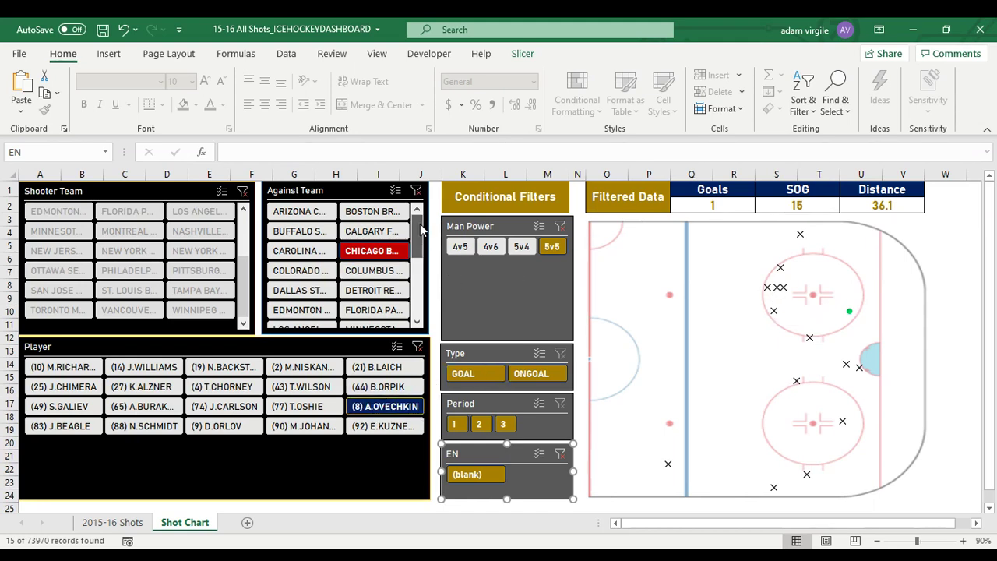
{"action": "left_click_drag", "start_coordinate": [417, 234], "coordinate": [417, 304]}
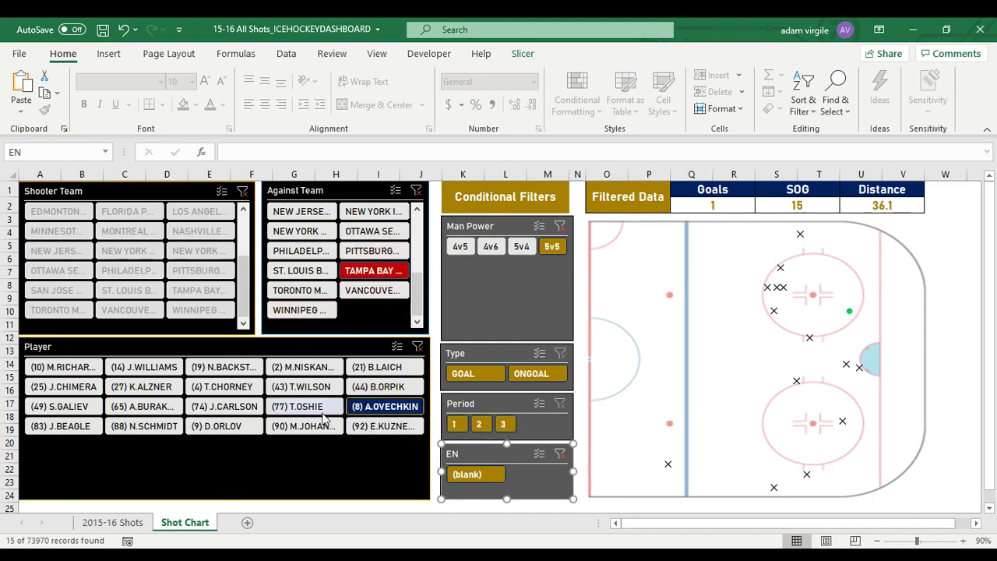
{"action": "left_click", "coordinate": [323, 411]}
{"action": "left_click", "coordinate": [461, 423]}
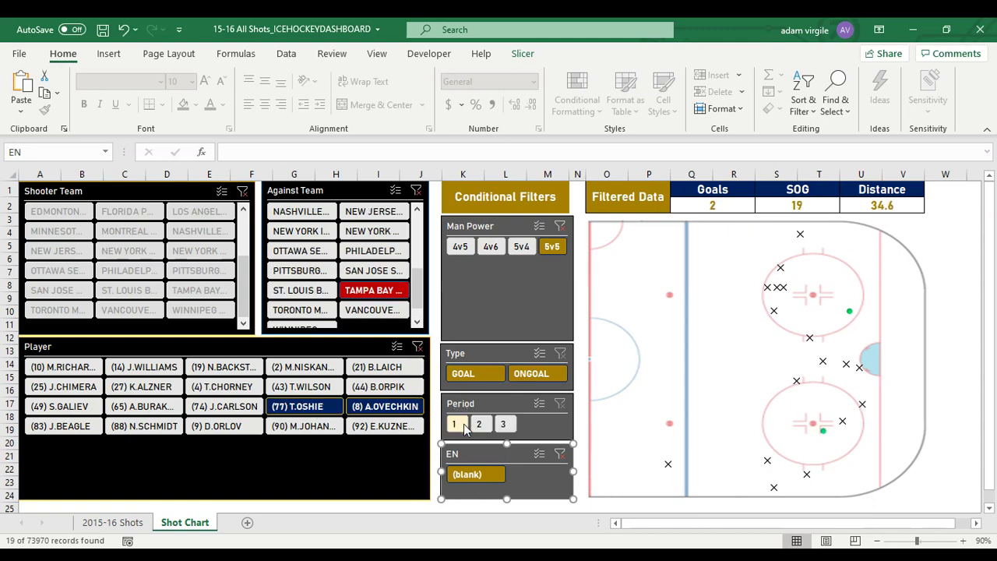